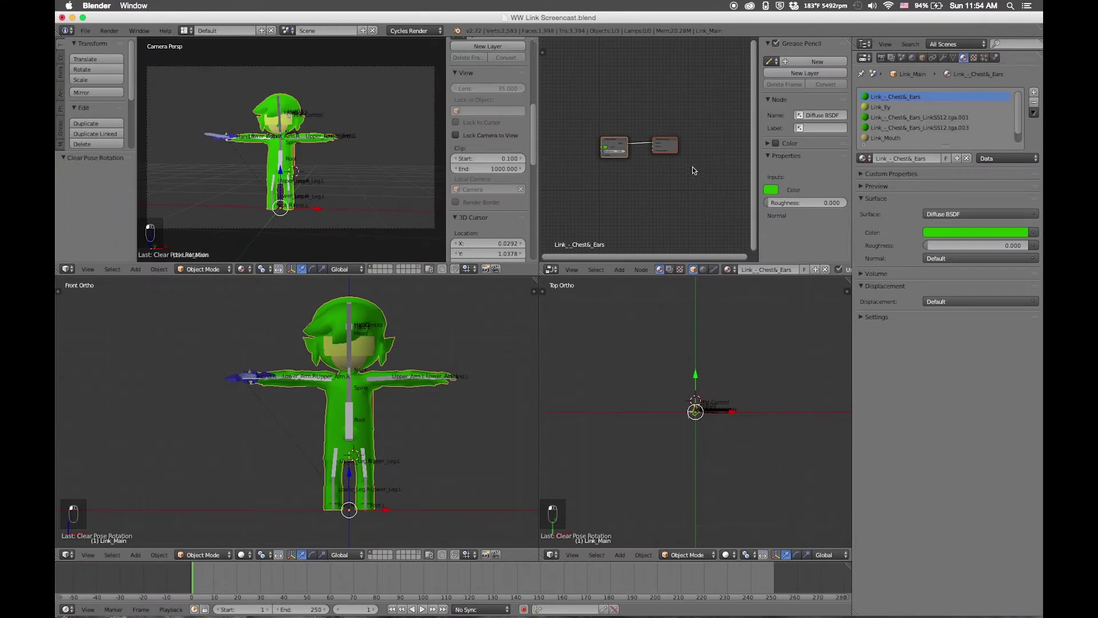
Enlarge the node editor and move the Diffuse BSDF and Material Output nodes up and slightly right.
{"action": "key", "text": "shift+space"}
{"action": "scroll", "coordinate": [548, 309], "scroll_direction": "down", "scroll_amount": 2}
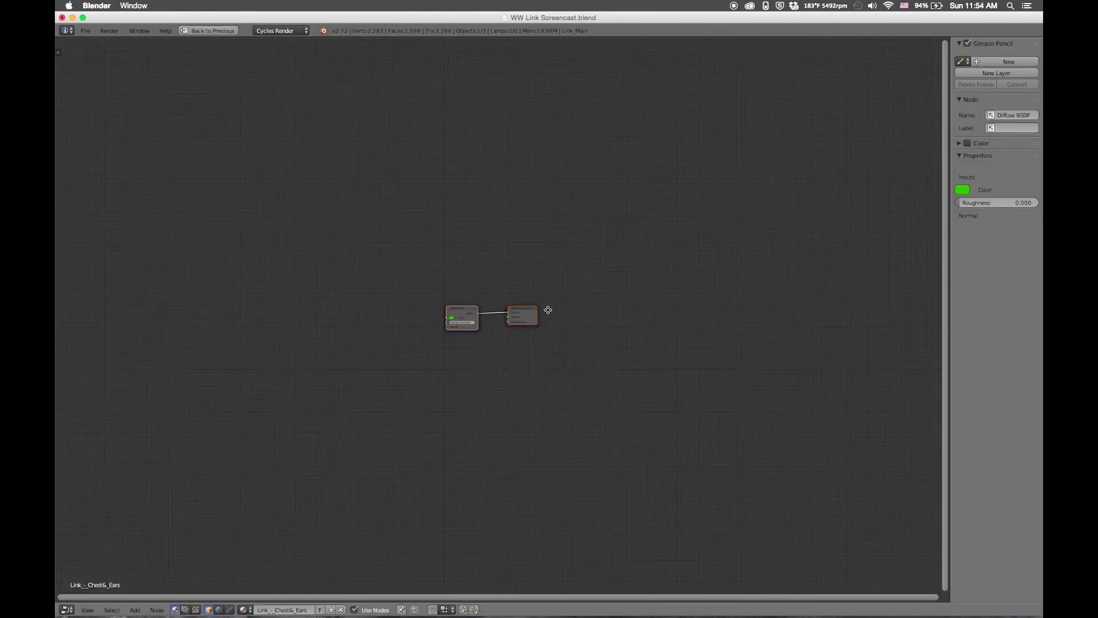
{"action": "middle_click_drag", "start_coordinate": [548, 310], "coordinate": [547, 215], "text": "ctrl"}
{"action": "left_click_drag", "start_coordinate": [382, 296], "coordinate": [425, 240]}
{"action": "left_click_drag", "start_coordinate": [590, 321], "coordinate": [605, 269]}
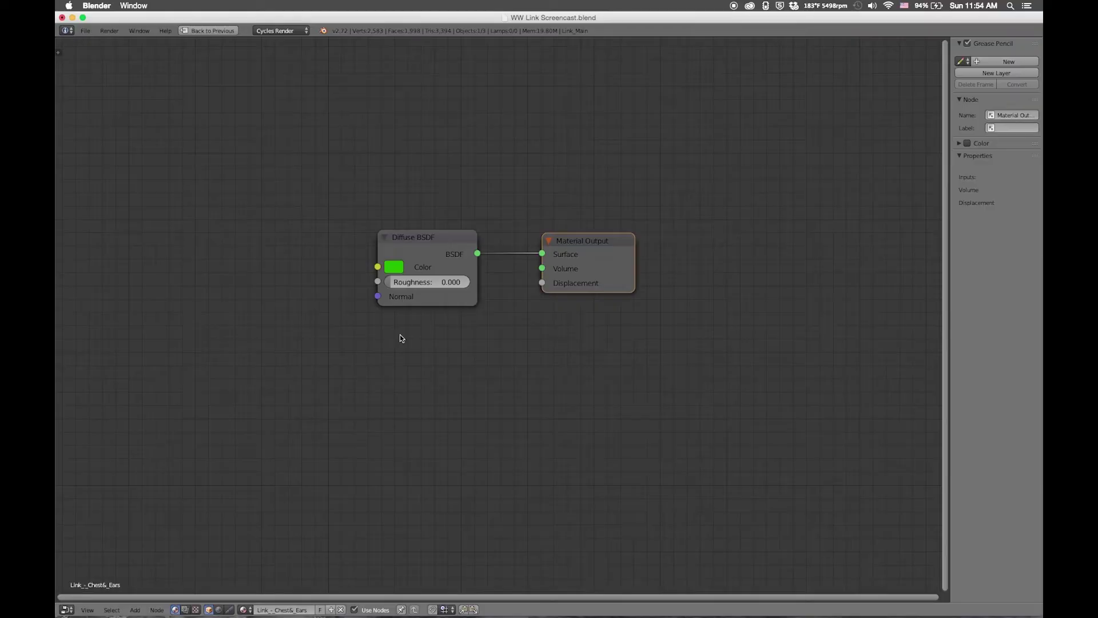
Add an Image Texture node beside the Diffuse BSDF, link it to the Diffuse Color input and open its image browser.
{"action": "key", "text": "shift+a"}
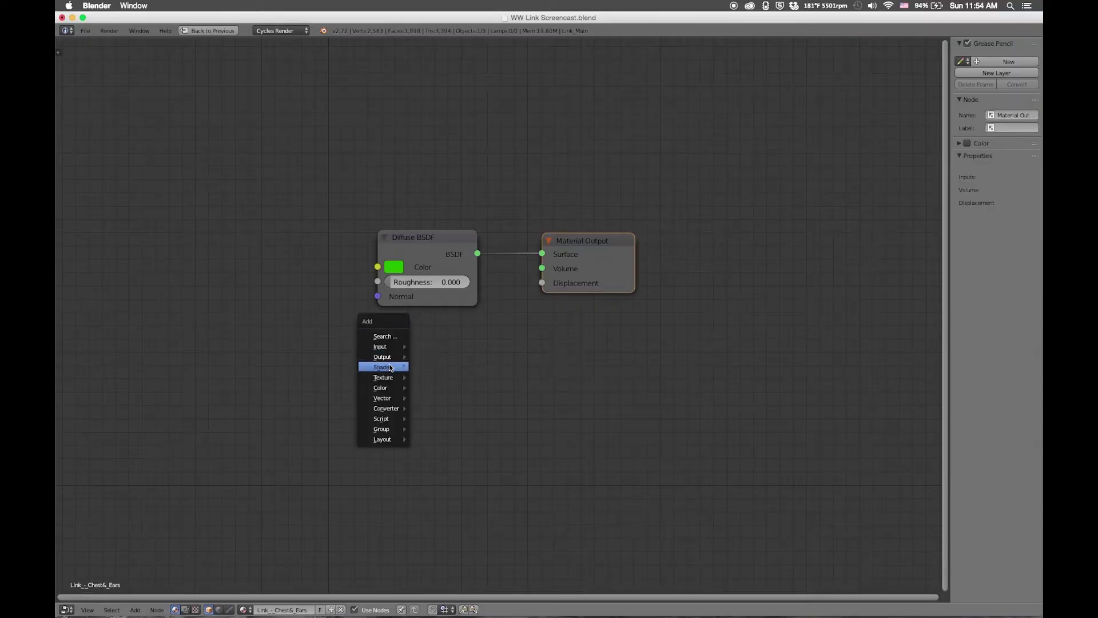
{"action": "mouse_move", "coordinate": [393, 368]}
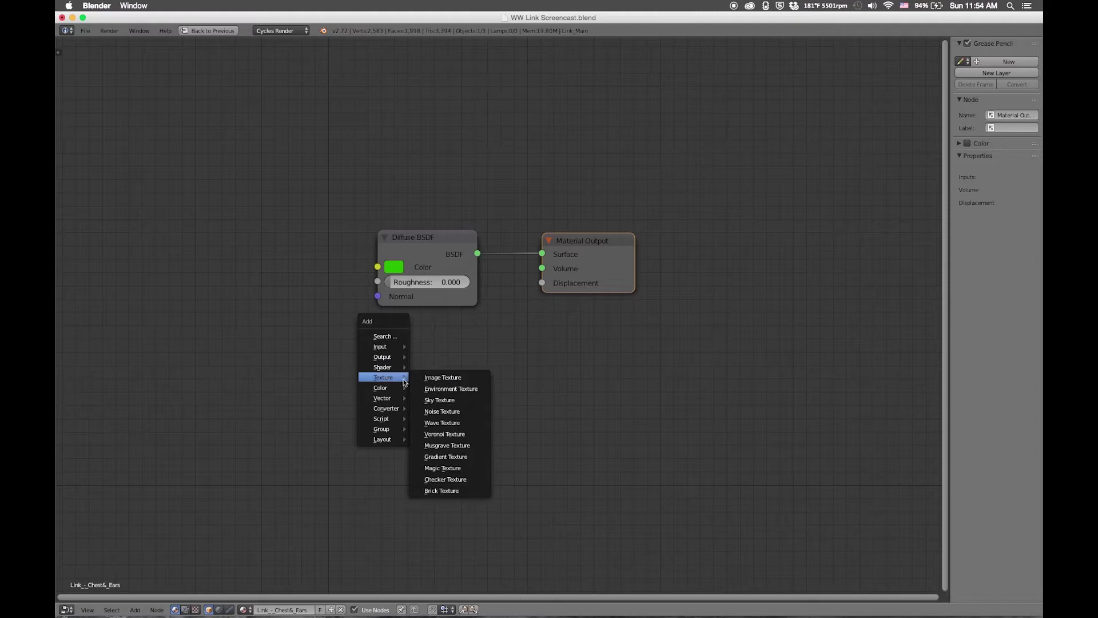
{"action": "left_click", "coordinate": [456, 379]}
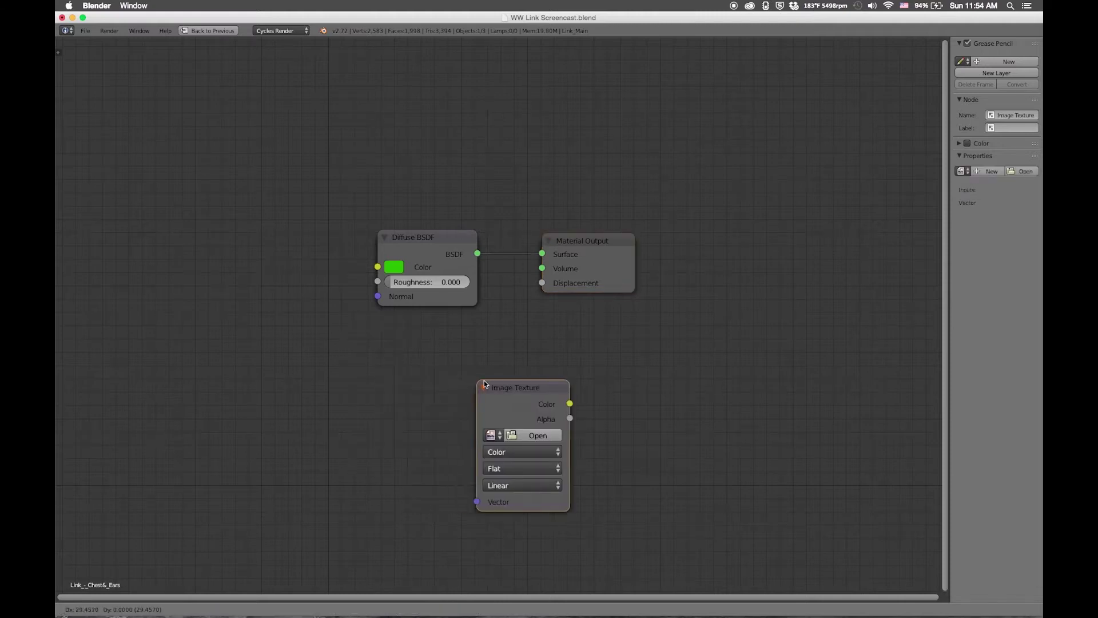
{"action": "left_click", "coordinate": [195, 227]}
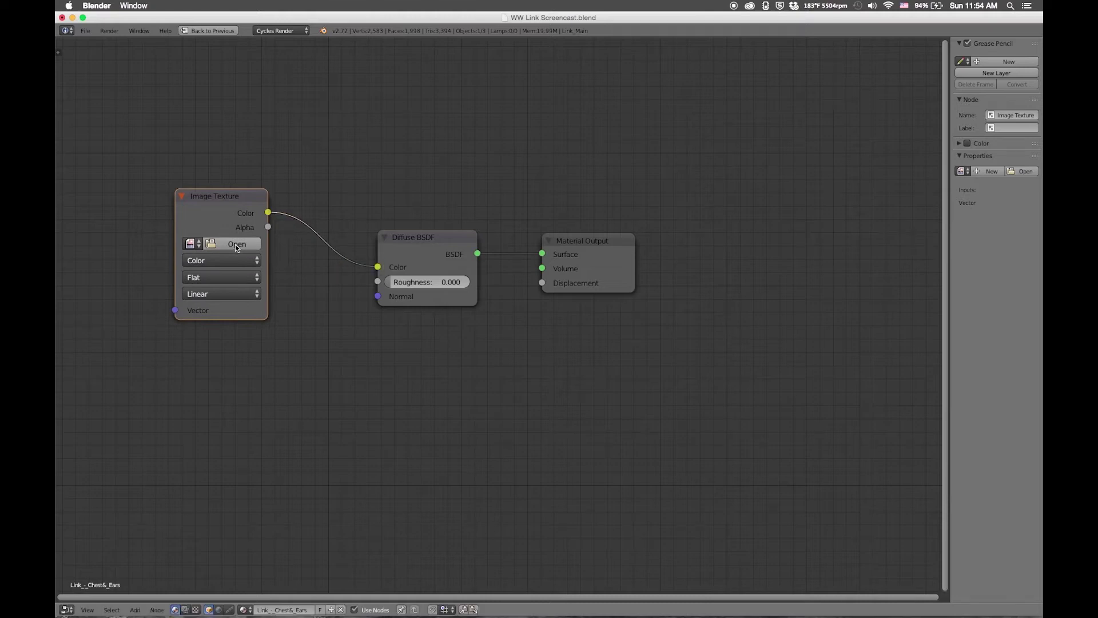
{"action": "left_click", "coordinate": [235, 245]}
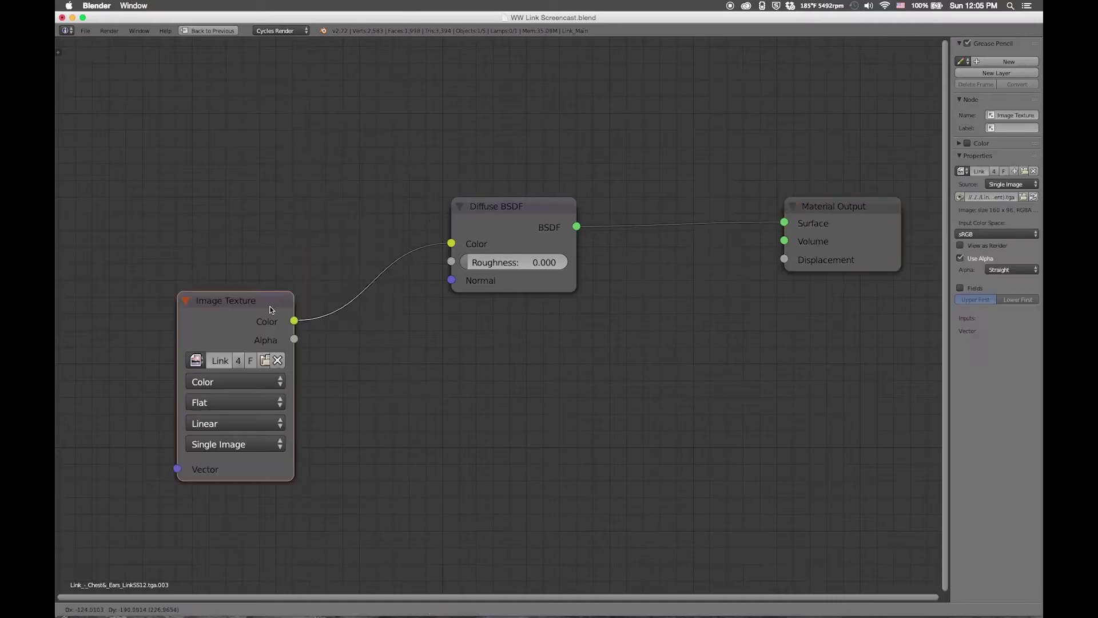
Insert a Mix Shader with factor 0.25 between the Diffuse BSDF and Material Output, and move the output node clear of it.
{"action": "key", "text": "shift+a"}
{"action": "left_click", "coordinate": [497, 319]}
{"action": "left_click", "coordinate": [780, 289]}
{"action": "type", "text": "5"}
{"action": "key", "text": "Return"}
{"action": "left_click_drag", "start_coordinate": [847, 207], "coordinate": [948, 250]}
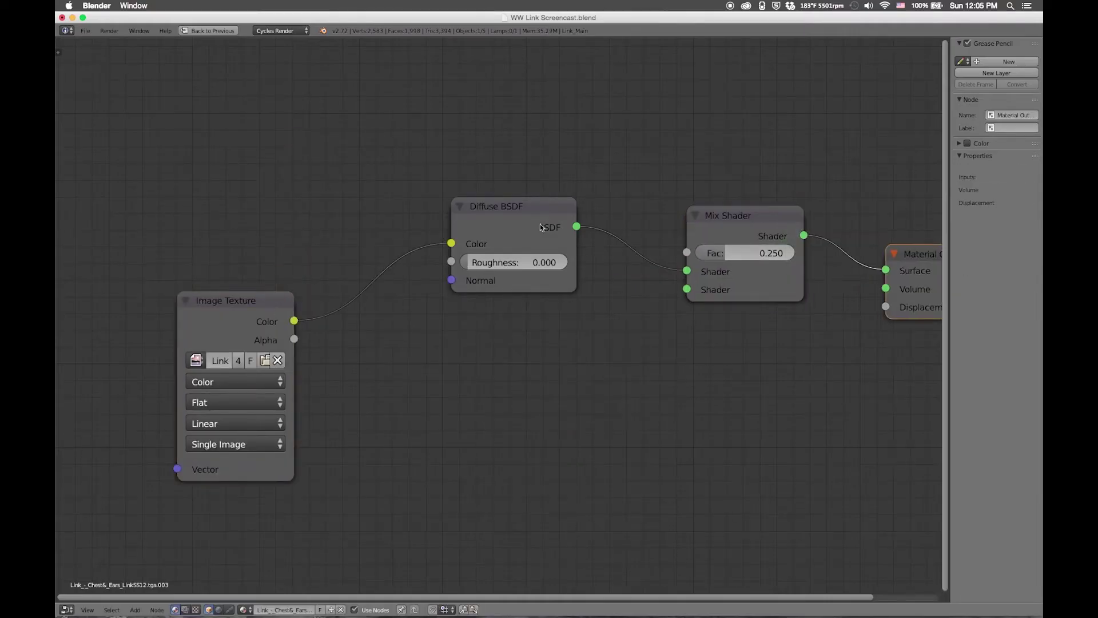
Add a Glossy BSDF with a green color below the Diffuse BSDF and link it to the second Mix Shader input.
{"action": "left_click_drag", "start_coordinate": [545, 209], "coordinate": [546, 167]}
{"action": "key", "text": "shift+a"}
{"action": "left_click", "coordinate": [537, 410]}
{"action": "left_click", "coordinate": [456, 279]}
{"action": "left_click", "coordinate": [472, 329]}
{"action": "left_click", "coordinate": [504, 97]}
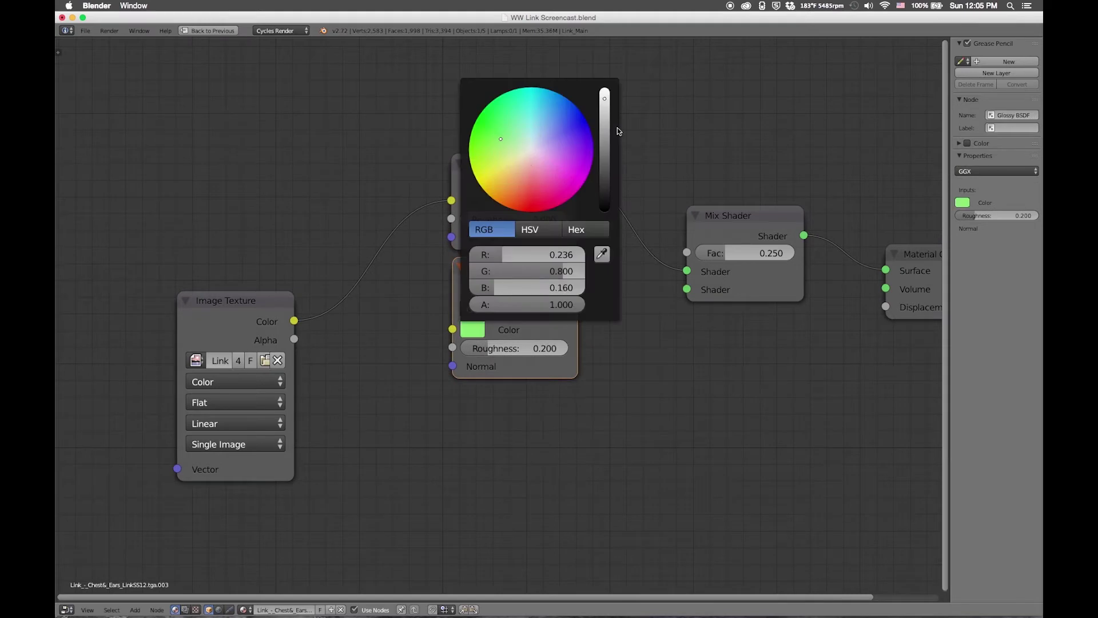
{"action": "left_click_drag", "start_coordinate": [577, 286], "coordinate": [686, 290]}
Add a MixRGB node below the Mix Shader and connect its Color output to the Material Output's Displacement.
{"action": "middle_click_drag", "start_coordinate": [603, 395], "coordinate": [598, 304]}
{"action": "key", "text": "shift+a"}
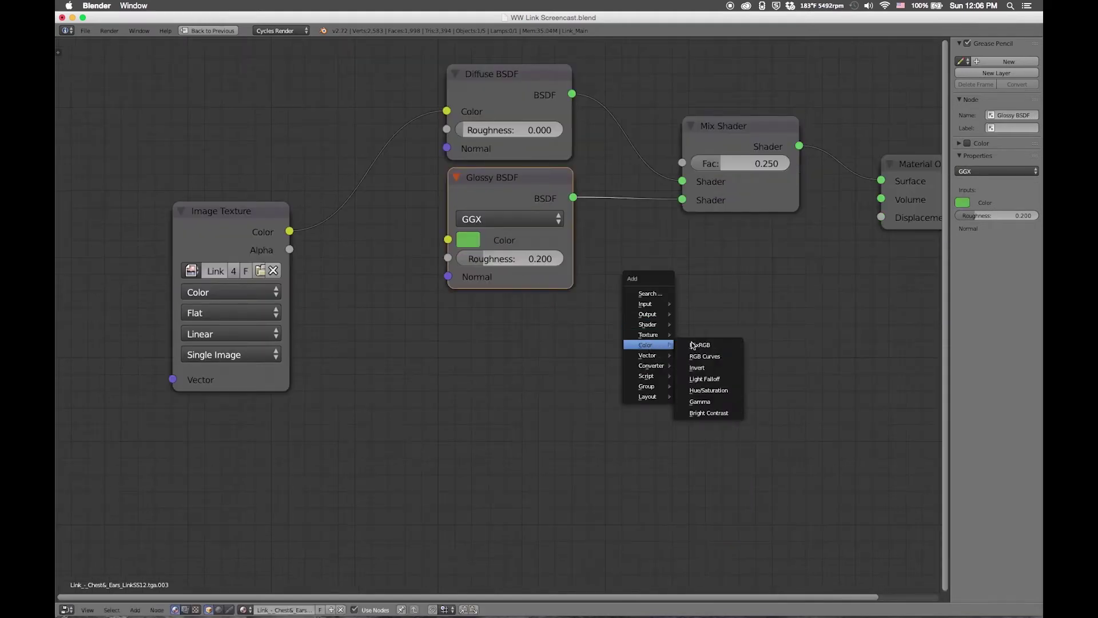
{"action": "left_click", "coordinate": [703, 344]}
{"action": "left_click", "coordinate": [826, 233]}
{"action": "left_click_drag", "start_coordinate": [800, 247], "coordinate": [881, 217]}
Set the Mix node's Color1 to white, feed the Image Texture color into Color2, and restore the full layout.
{"action": "left_click", "coordinate": [704, 326]}
{"action": "left_click", "coordinate": [836, 103]}
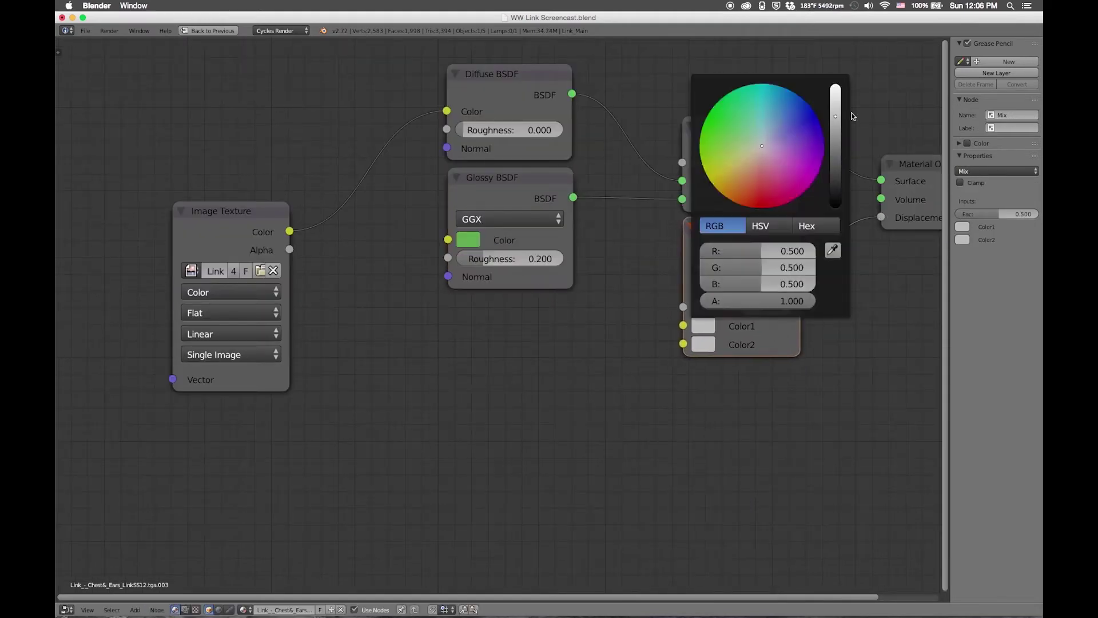
{"action": "left_click_drag", "start_coordinate": [289, 230], "coordinate": [684, 341]}
{"action": "left_click_drag", "start_coordinate": [246, 227], "coordinate": [247, 276]}
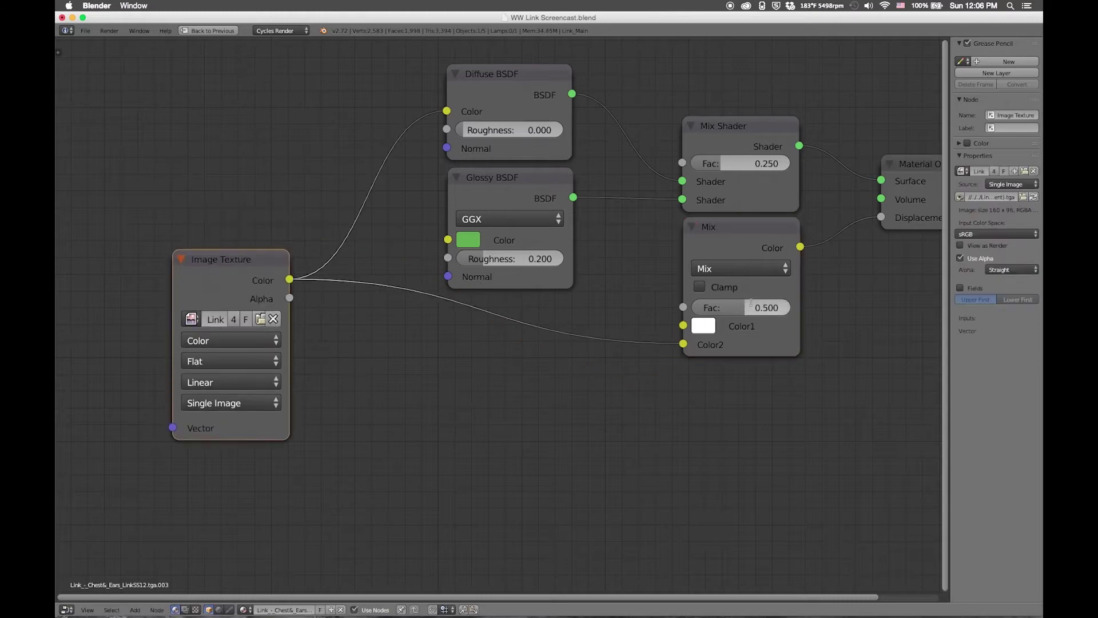
{"action": "key", "text": "ctrl+Up"}
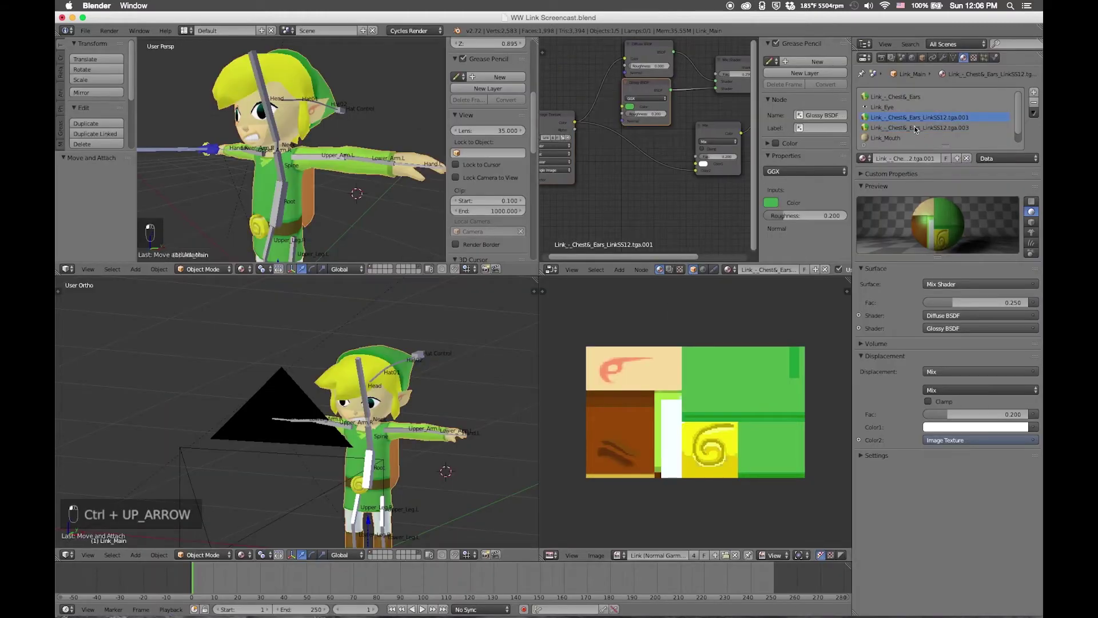
Select the Link_Mouth material, reposition a node in its enlarged node tree and add another node, replacing a wrongly added one.
{"action": "left_click", "coordinate": [885, 138]}
{"action": "key", "text": "ctrl+Up"}
{"action": "left_click_drag", "start_coordinate": [257, 46], "coordinate": [221, 163]}
{"action": "key", "text": "shift+a"}
{"action": "left_click", "coordinate": [618, 309]}
{"action": "key", "text": "ctrl+z"}
{"action": "key", "text": "shift+a"}
{"action": "left_click", "coordinate": [629, 320]}
{"action": "left_click", "coordinate": [646, 143]}
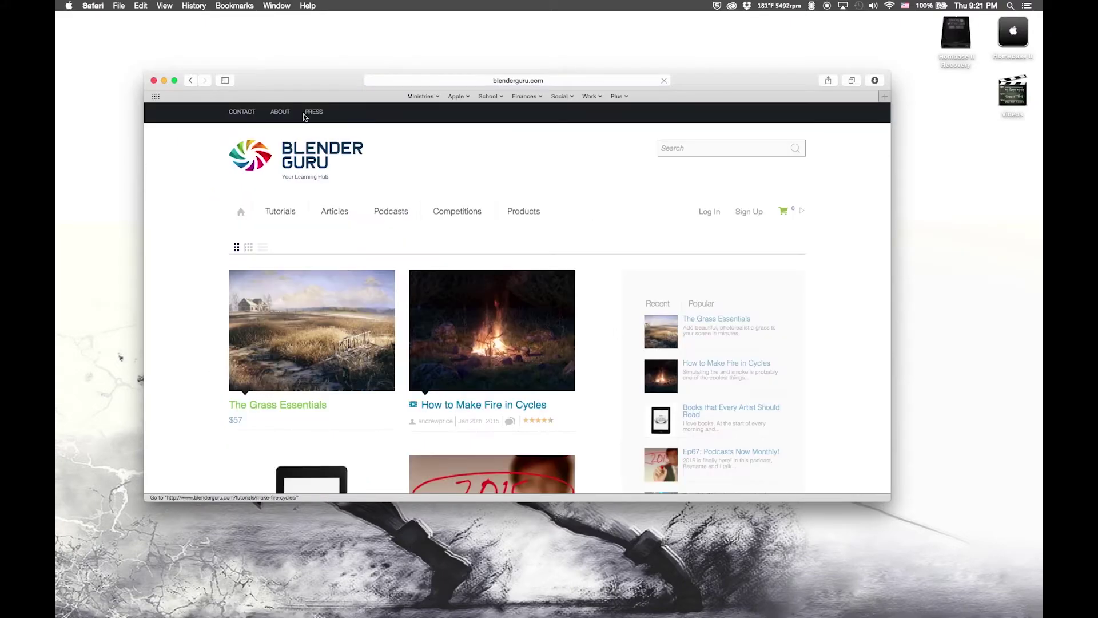
{"action": "scroll", "coordinate": [449, 153], "scroll_direction": "down", "scroll_amount": 3}
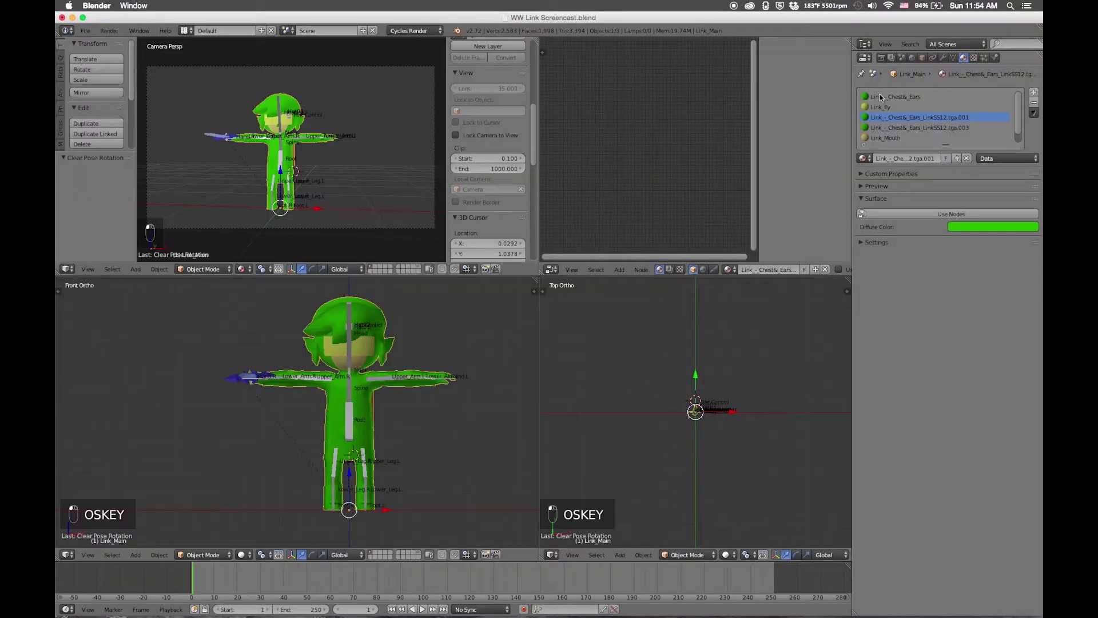
Enable nodes for the Link_-_Chest&_Ears material and show its node tree in the enlarged node editor.
{"action": "left_click", "coordinate": [881, 98]}
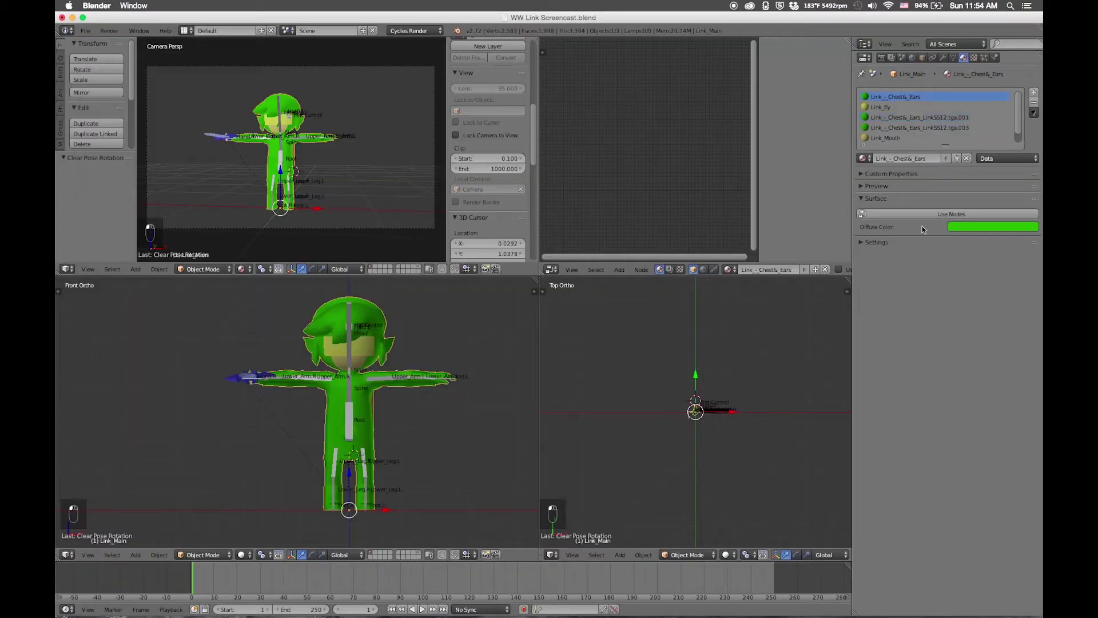
{"action": "left_click", "coordinate": [928, 213]}
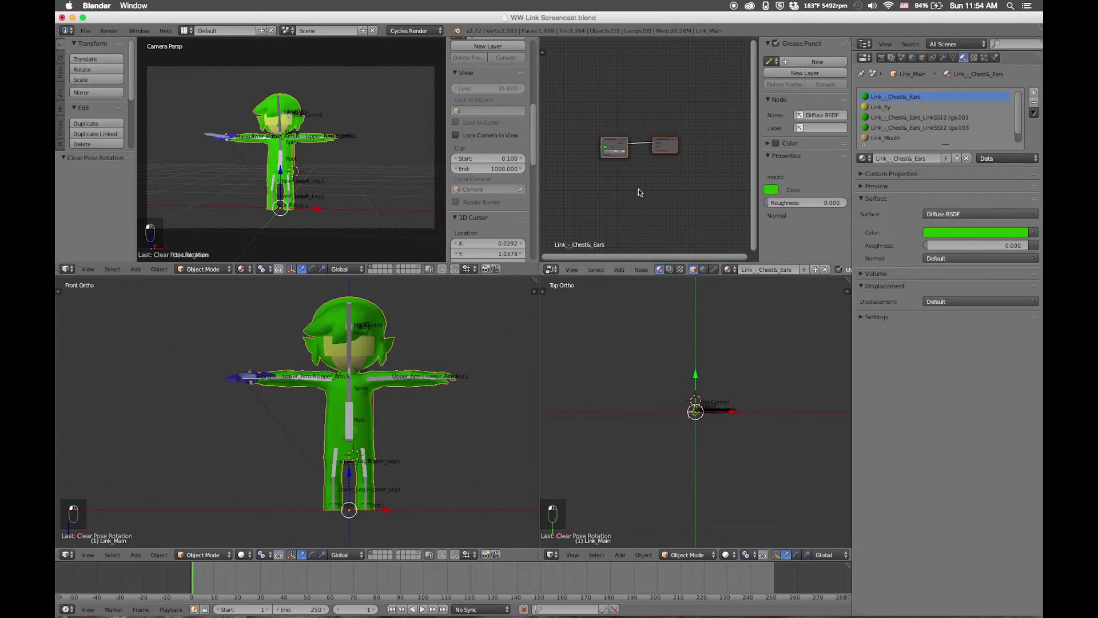
{"action": "key", "text": "shift+space"}
{"action": "key", "text": "Home"}
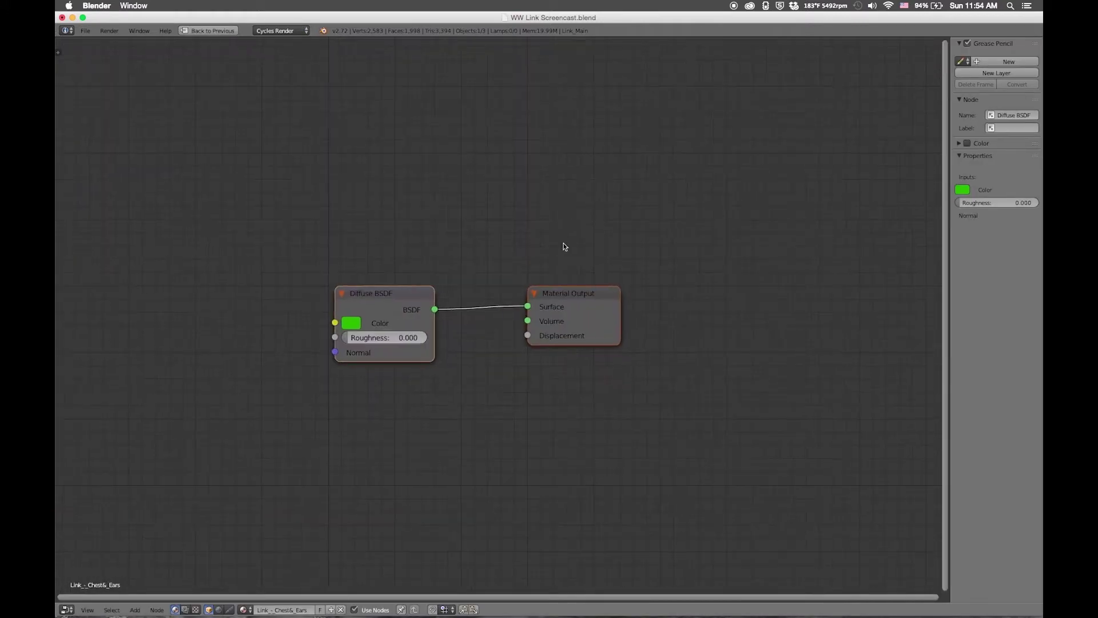
Add an Image Texture node ahead of the Diffuse BSDF and connect its Color output to the shader's Color input.
{"action": "key", "text": "shift+a"}
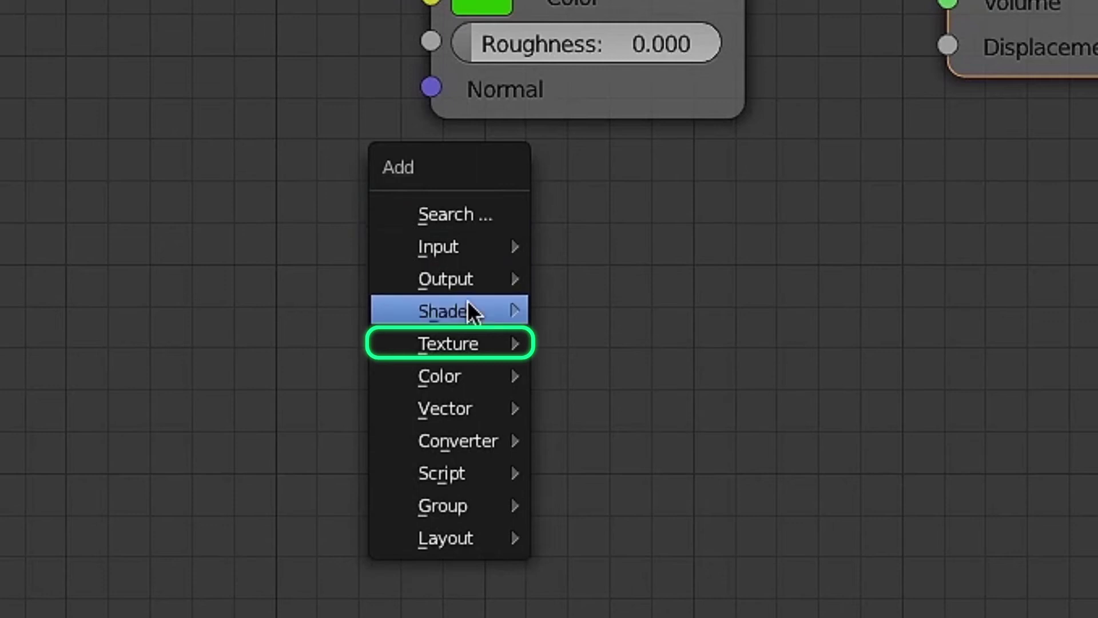
{"action": "mouse_move", "coordinate": [352, 421]}
{"action": "mouse_move", "coordinate": [460, 355]}
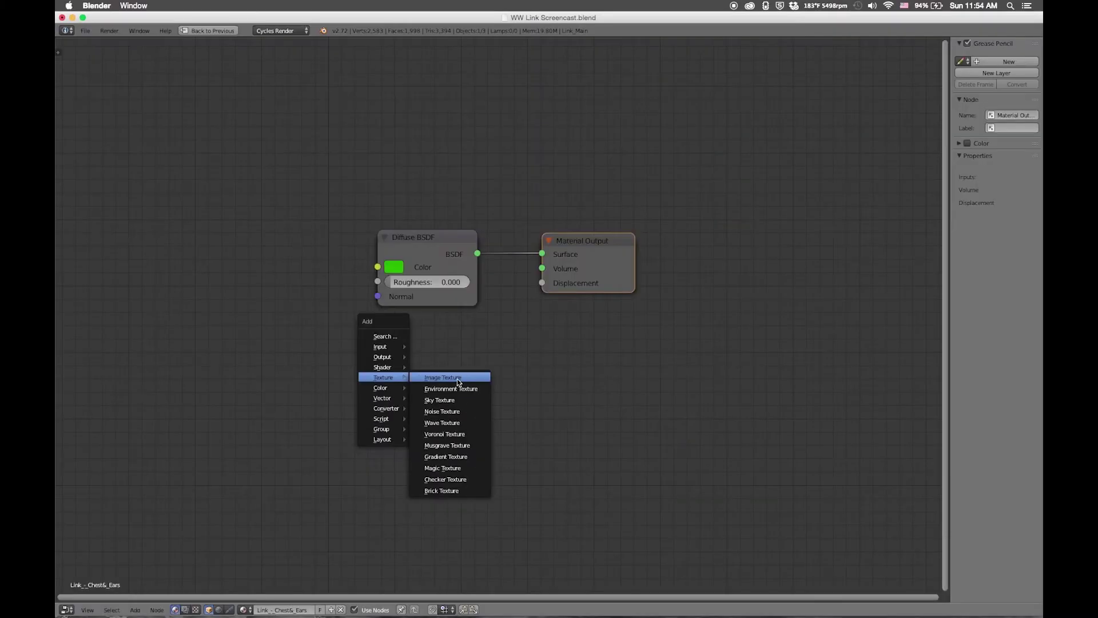
{"action": "left_click", "coordinate": [458, 379]}
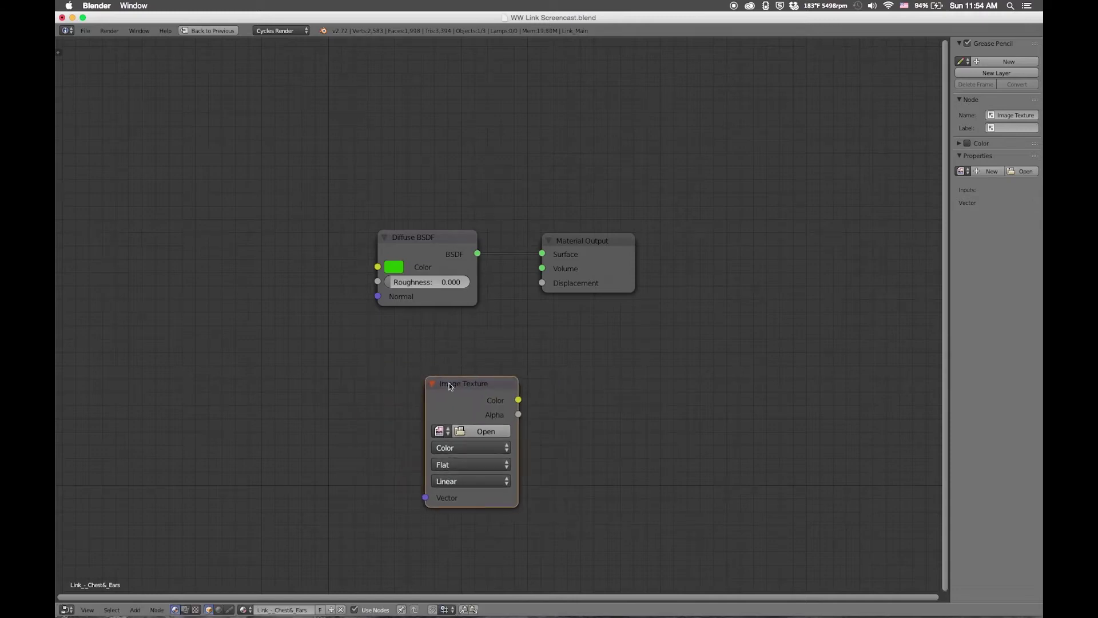
{"action": "left_click", "coordinate": [207, 230]}
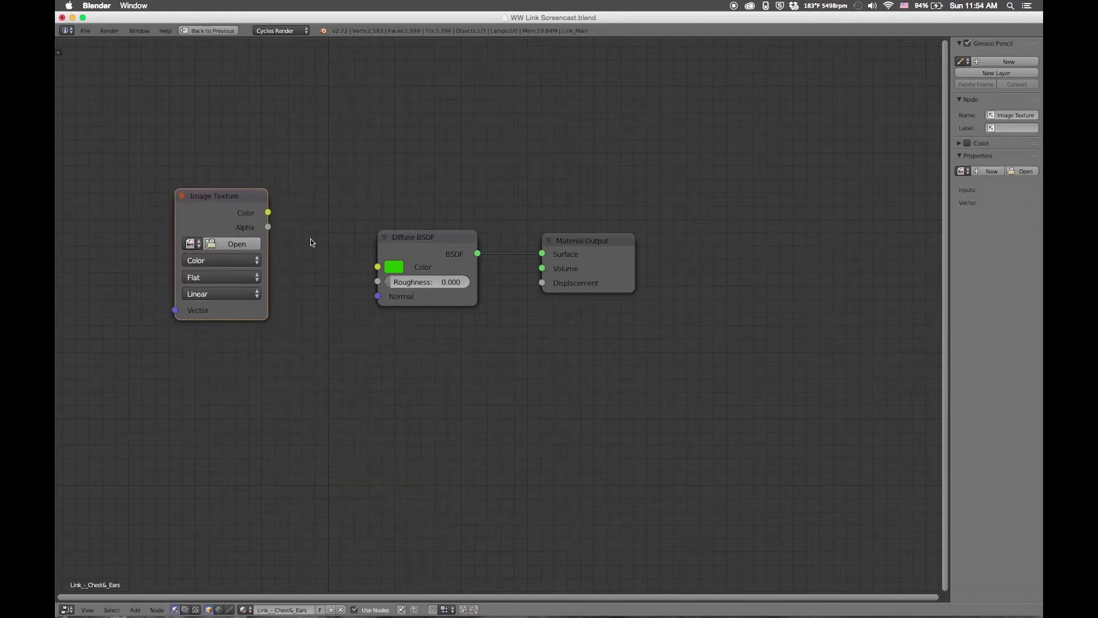
{"action": "left_click_drag", "start_coordinate": [268, 213], "coordinate": [377, 266]}
Load Link (Normal Garment).tga from the Link Textures folder into the Image Texture node, browsing the files as thumbnails.
{"action": "left_click", "coordinate": [236, 244]}
{"action": "left_click", "coordinate": [88, 327]}
{"action": "left_click", "coordinate": [211, 93]}
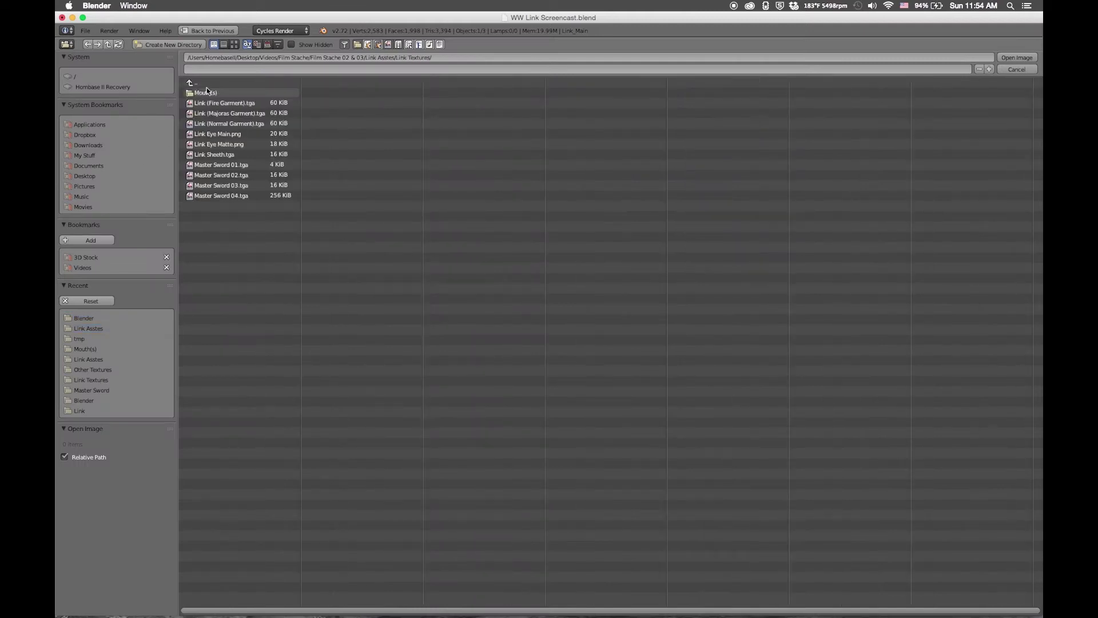
{"action": "left_click", "coordinate": [234, 45]}
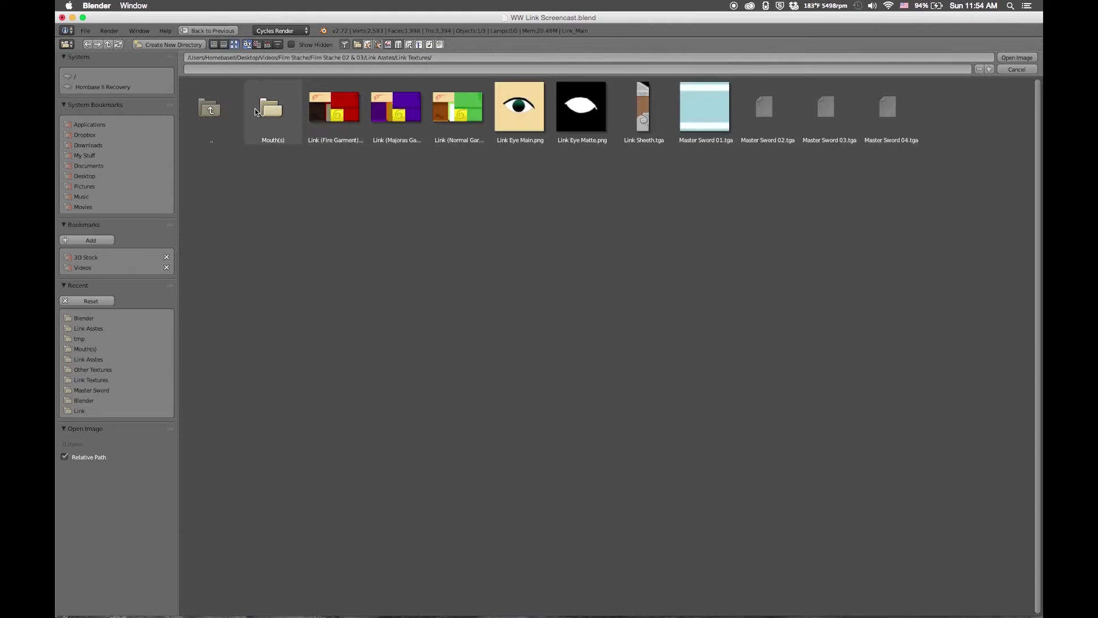
{"action": "double_click", "coordinate": [445, 117]}
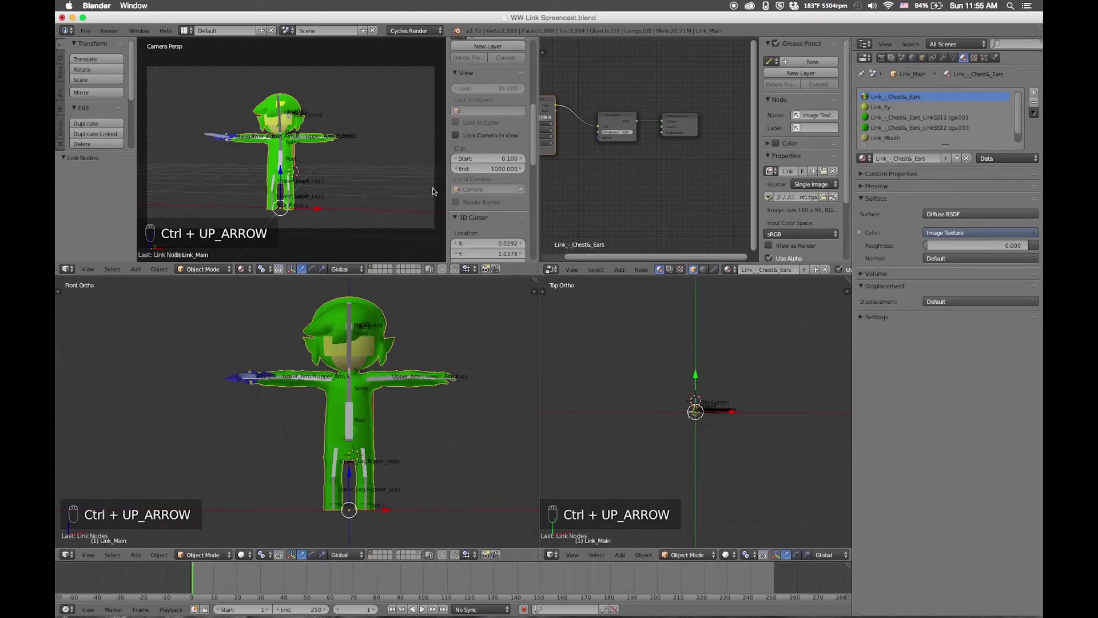
{"action": "middle_click_drag", "start_coordinate": [289, 140], "coordinate": [286, 145]}
{"action": "key", "text": "Tab"}
{"action": "key", "text": "Tab"}
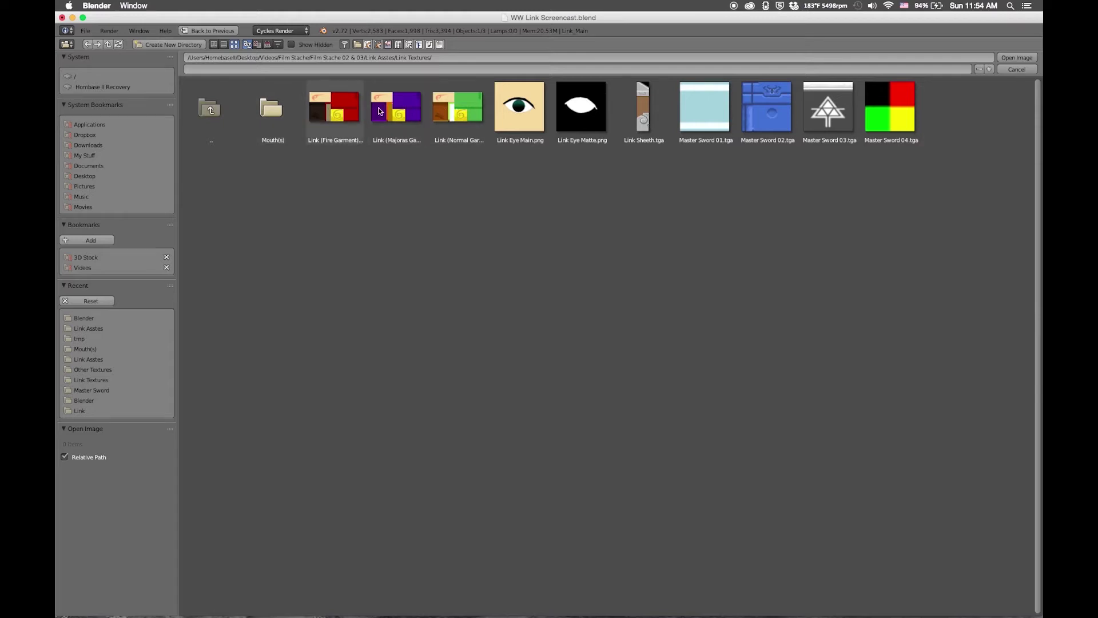
Choose Link (Normal Garment).tga as the image in the Link Textures folder.
{"action": "left_click", "coordinate": [455, 117]}
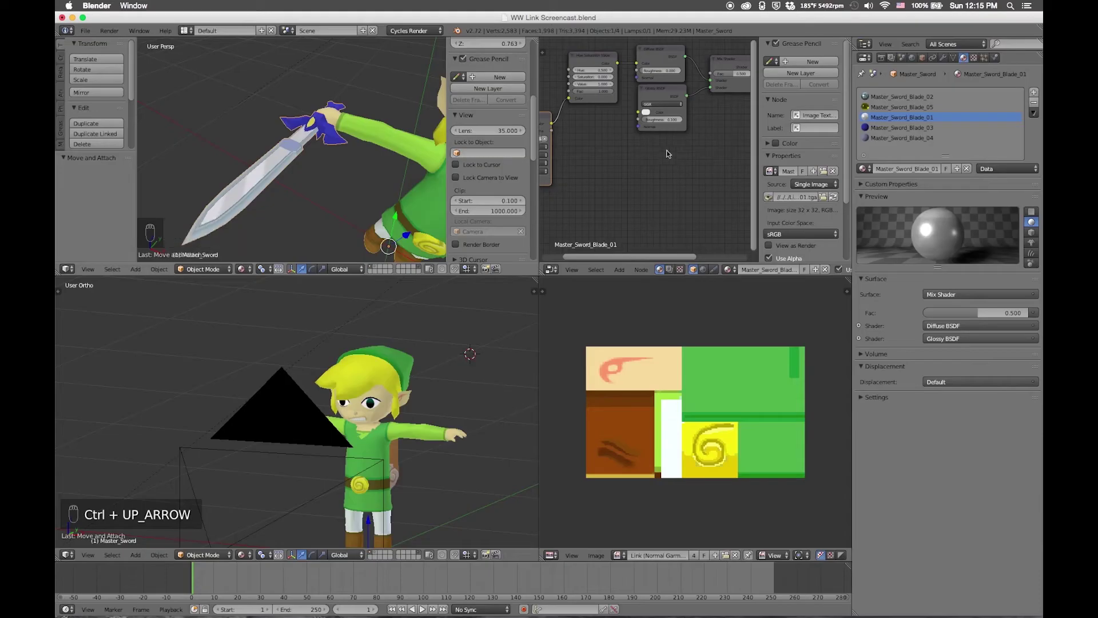
Review the node setups of the Master Sword blade materials.
{"action": "left_click", "coordinate": [904, 97]}
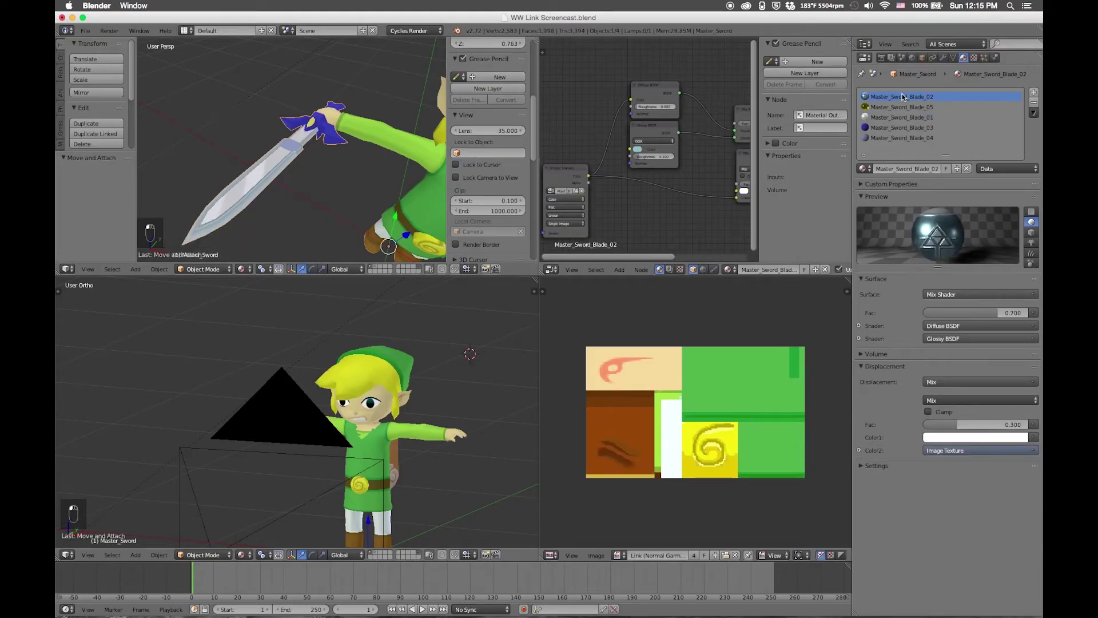
{"action": "left_click", "coordinate": [892, 118]}
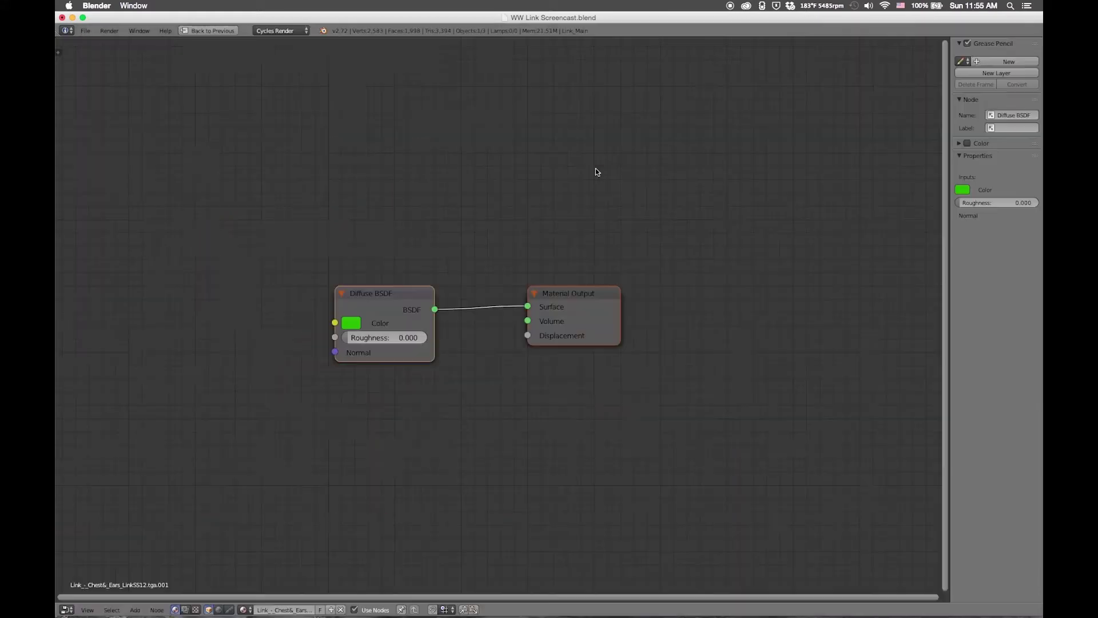
Add an Image Texture node to the Link_-_Chest&_Ears_LinkSS12.tga.001 material and link it to the Diffuse BSDF's Color.
{"action": "key", "text": "shift+a"}
{"action": "left_click", "coordinate": [338, 348]}
{"action": "left_click", "coordinate": [273, 283]}
{"action": "left_click_drag", "start_coordinate": [245, 266], "coordinate": [317, 320]}
Load Link (Normal Garment).tga into the .001 material's Image Texture node and restore the full layout.
{"action": "left_click", "coordinate": [213, 297]}
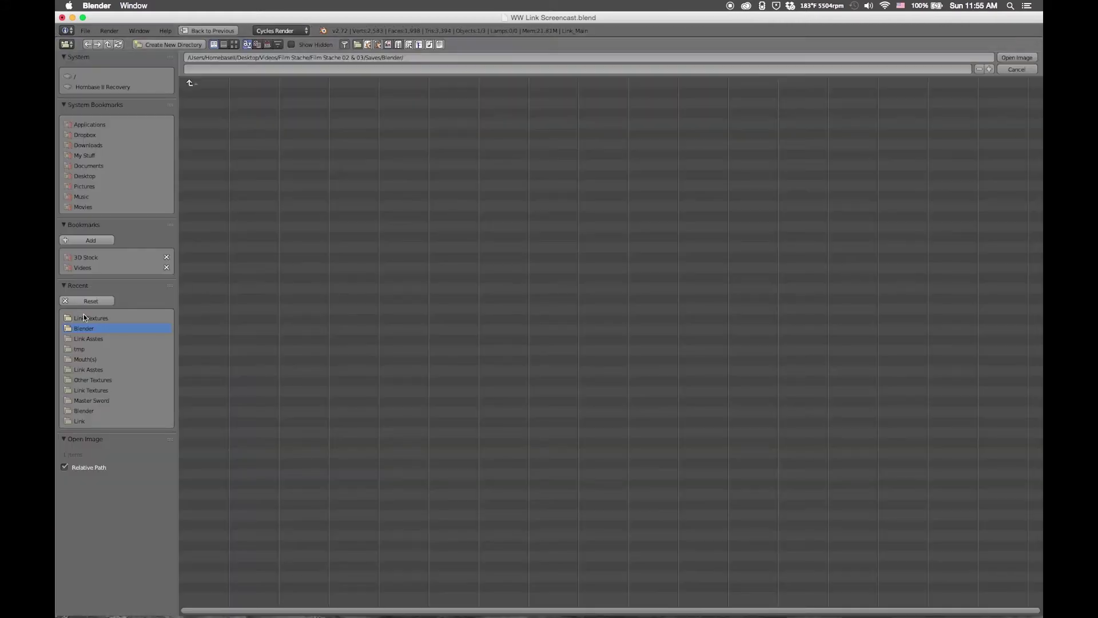
{"action": "double_click", "coordinate": [458, 108]}
{"action": "key", "text": "ctrl+Up"}
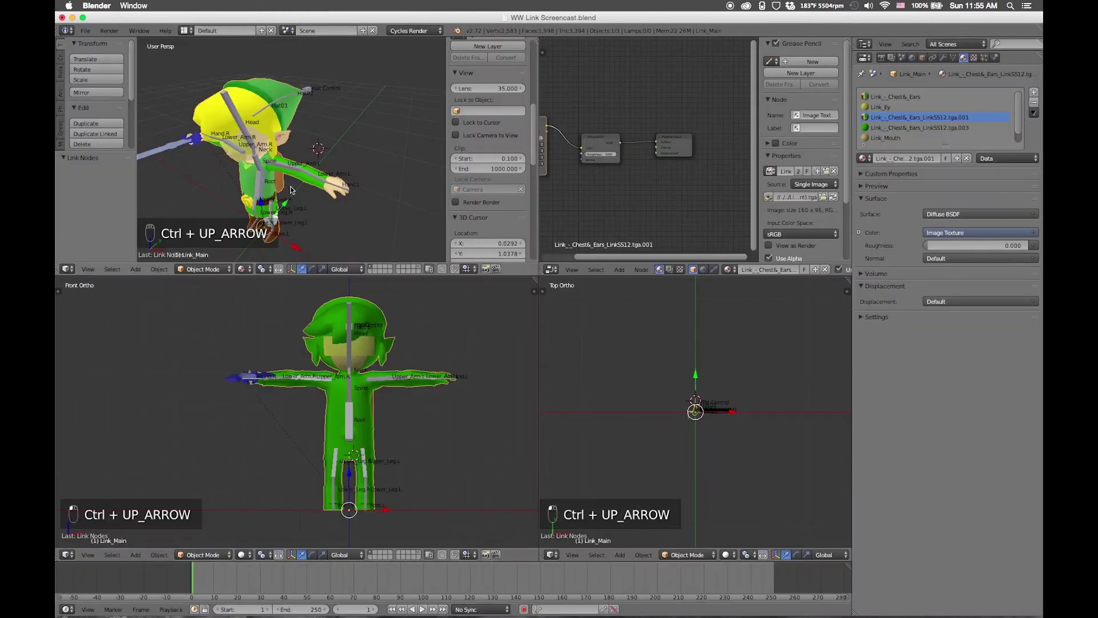
Add an Image Texture node to the Link_-_Chest&_Ears_LinkSS12.tga.003 material and link its Color to the Diffuse BSDF's Color.
{"action": "key", "text": "ctrl+Up"}
{"action": "key", "text": "shift+a"}
{"action": "mouse_move", "coordinate": [486, 228]}
{"action": "left_click", "coordinate": [549, 229]}
{"action": "left_click", "coordinate": [246, 246]}
{"action": "left_click_drag", "start_coordinate": [293, 258], "coordinate": [335, 323]}
Load Link (Normal Garment).tga into the .003 material's Image Texture node and inspect the textured model in the full layout.
{"action": "left_click", "coordinate": [260, 289]}
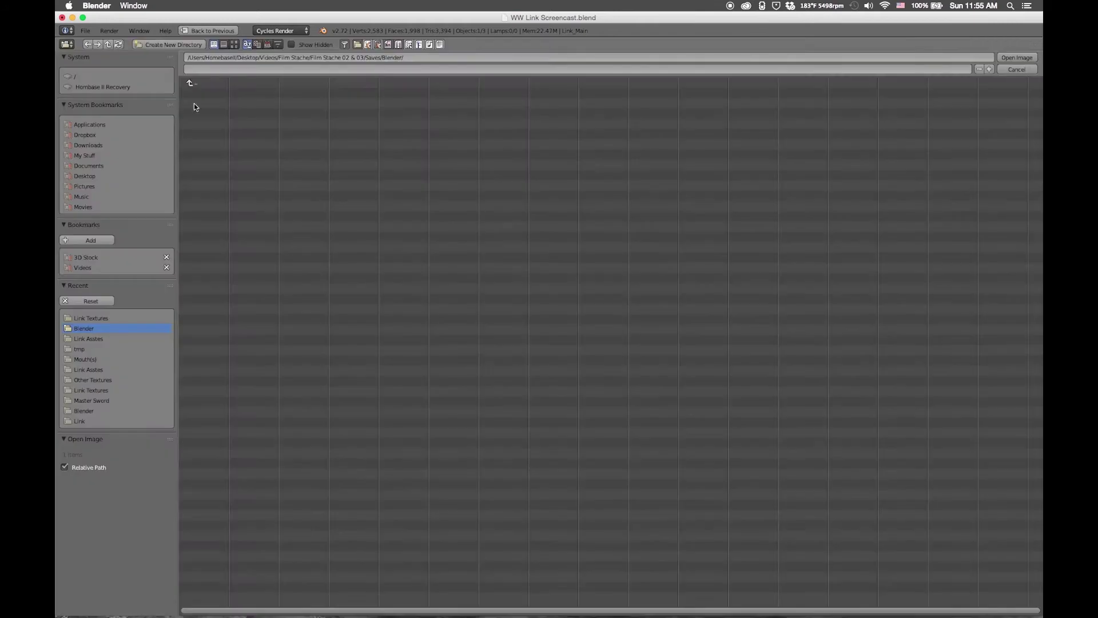
{"action": "left_click", "coordinate": [458, 109]}
{"action": "left_click", "coordinate": [1016, 57]}
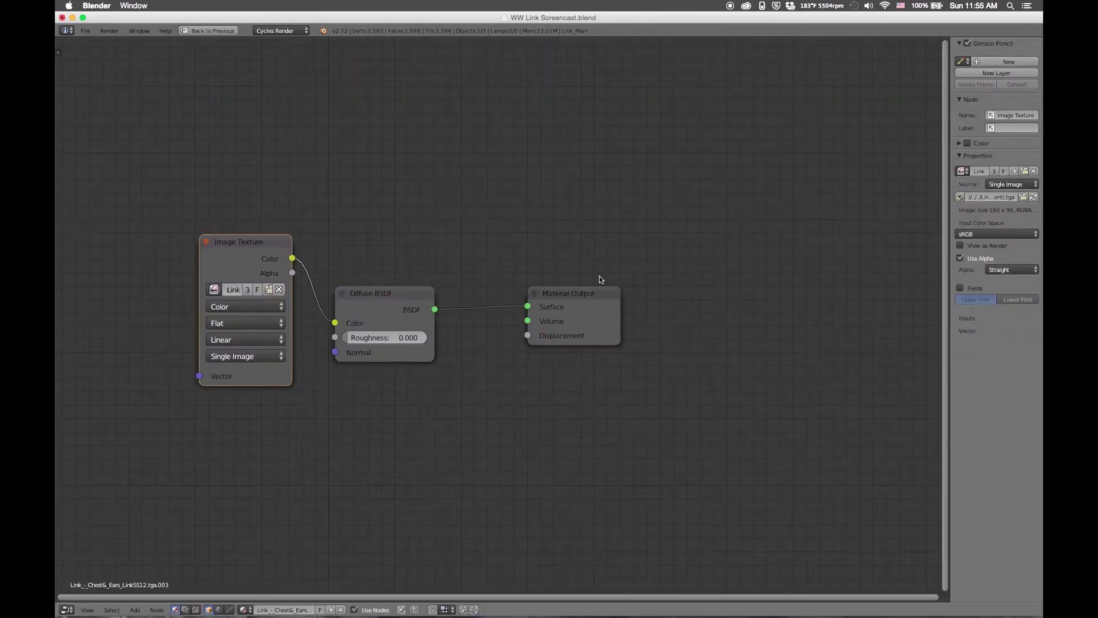
{"action": "key", "text": "ctrl+Up"}
{"action": "middle_click_drag", "start_coordinate": [143, 194], "coordinate": [165, 192]}
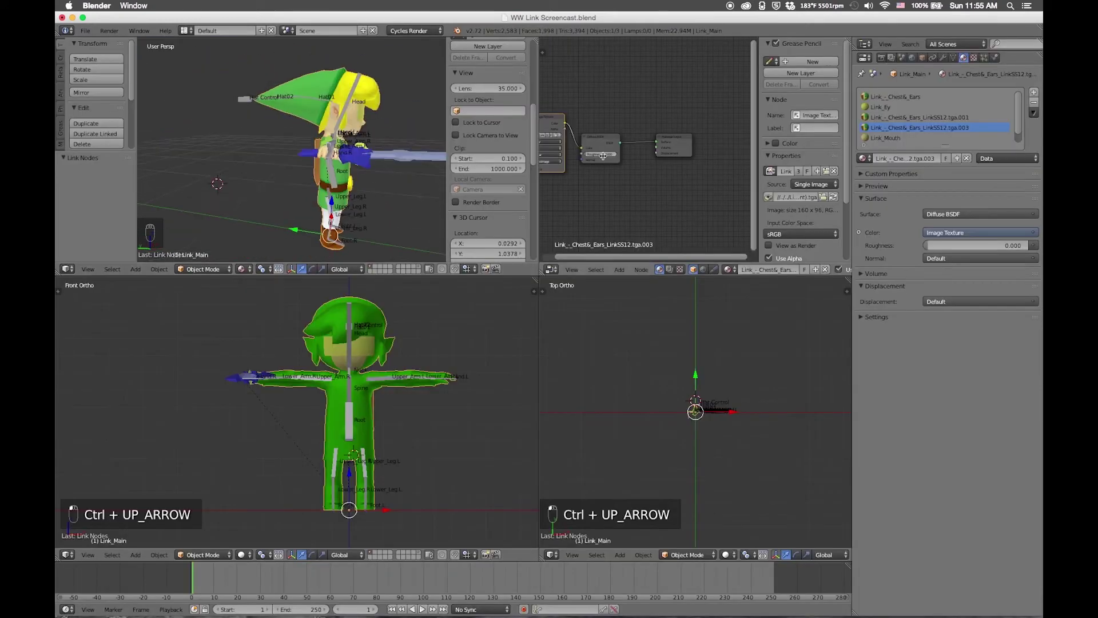
{"action": "middle_click_drag", "start_coordinate": [337, 135], "coordinate": [361, 139]}
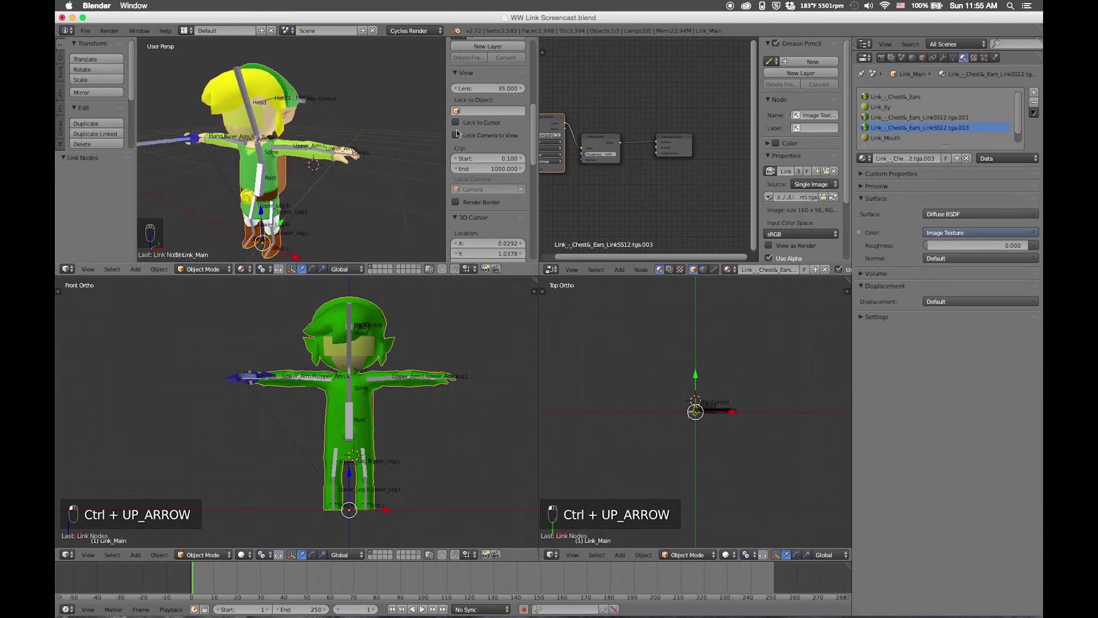
Select the Link_Mouth material and enable nodes for it.
{"action": "left_click_drag", "start_coordinate": [678, 145], "coordinate": [654, 148]}
{"action": "left_click", "coordinate": [904, 138]}
{"action": "left_click", "coordinate": [949, 214]}
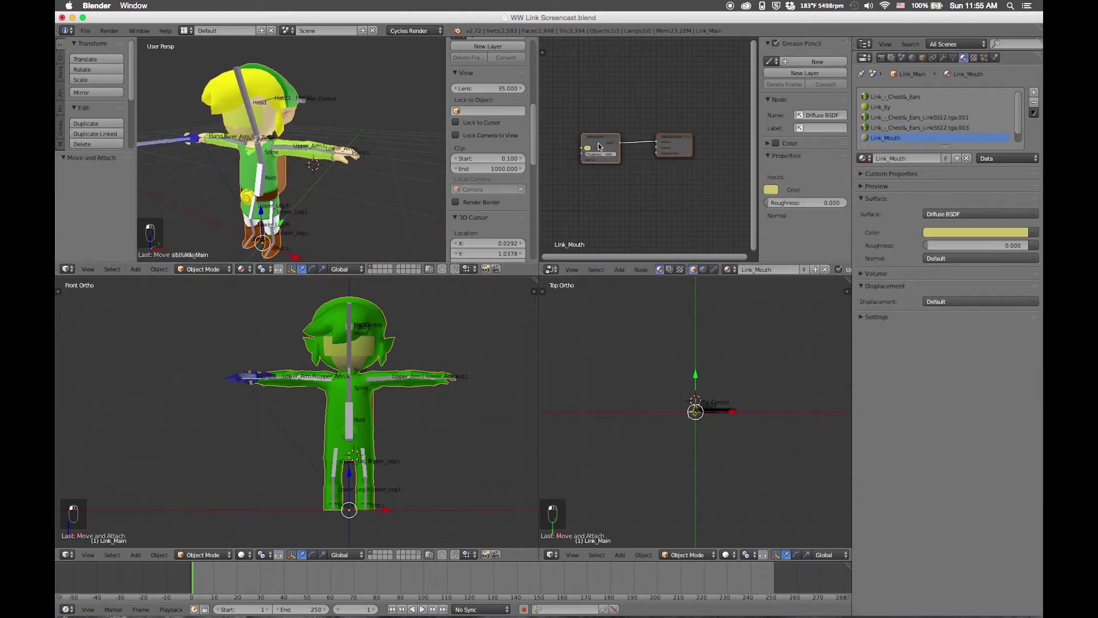
Add an Image Texture node to the Link_Mouth material and link its Color to the Diffuse BSDF's Color.
{"action": "key", "text": "ctrl+Up"}
{"action": "key", "text": "shift+a"}
{"action": "mouse_move", "coordinate": [589, 164]}
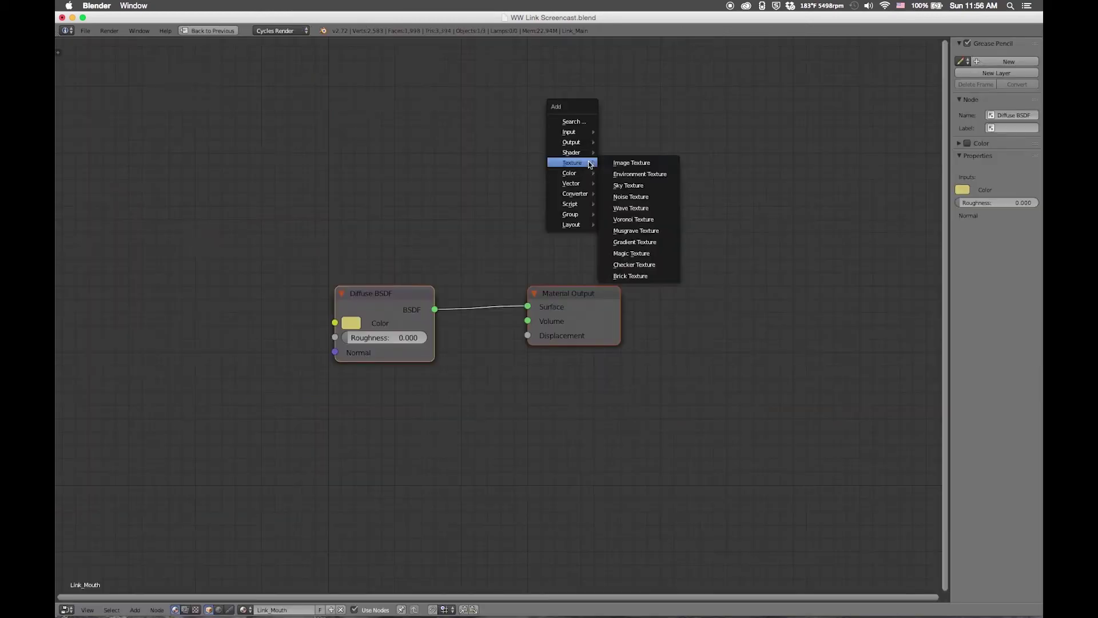
{"action": "left_click", "coordinate": [634, 164]}
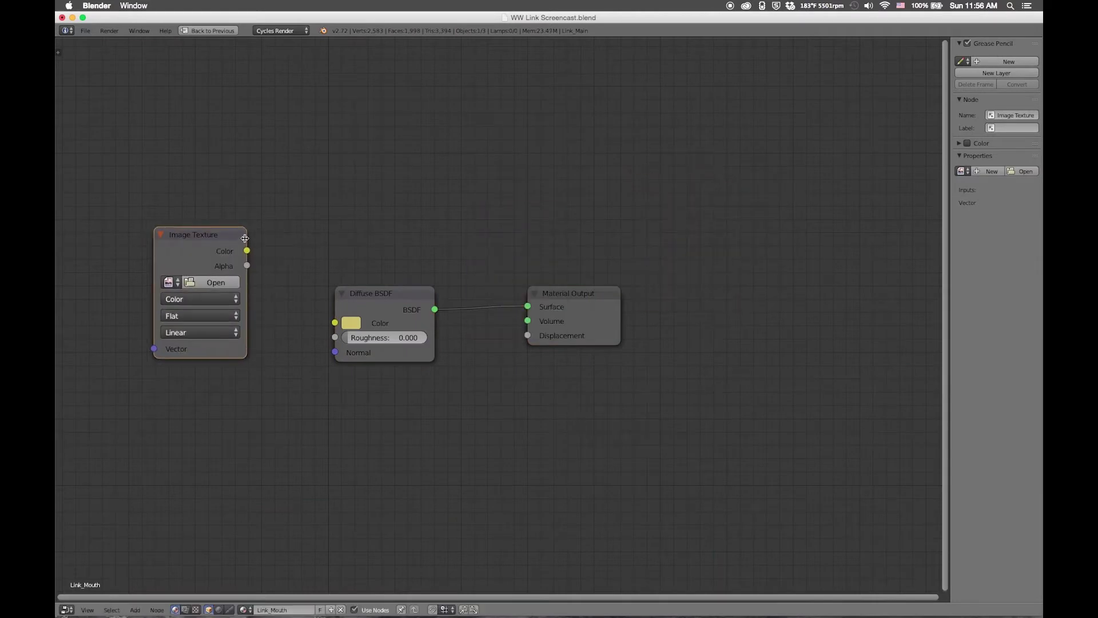
{"action": "left_click_drag", "start_coordinate": [247, 251], "coordinate": [336, 325]}
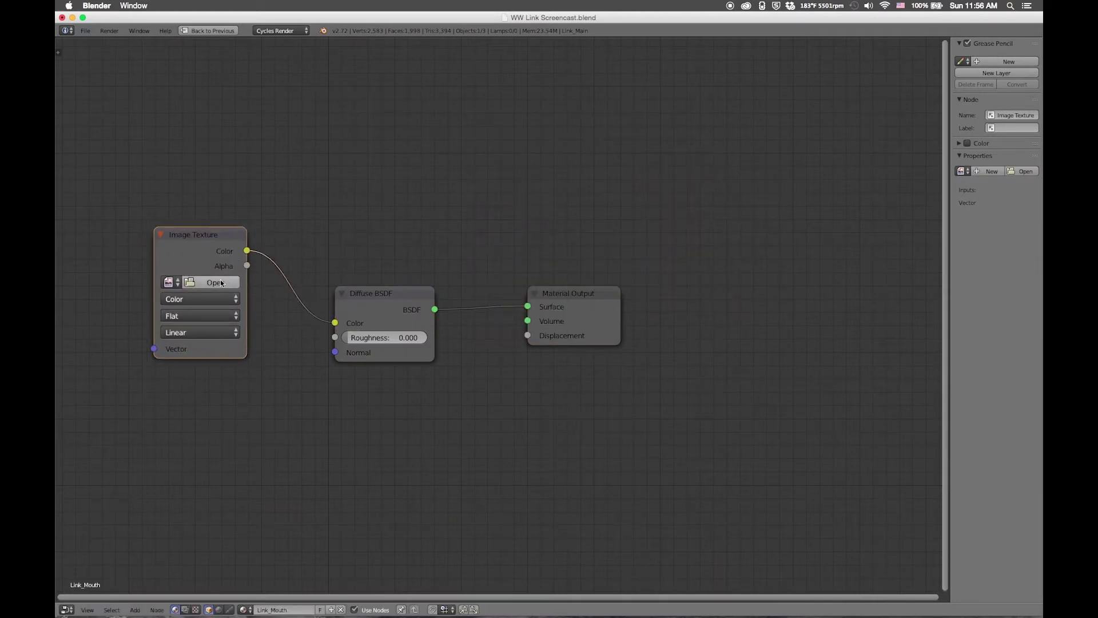
Load LinkSS28.tga from the Mouth(s) folder into the Link_Mouth Image Texture node and check the mouth on the model.
{"action": "left_click", "coordinate": [212, 282]}
{"action": "left_click", "coordinate": [90, 317]}
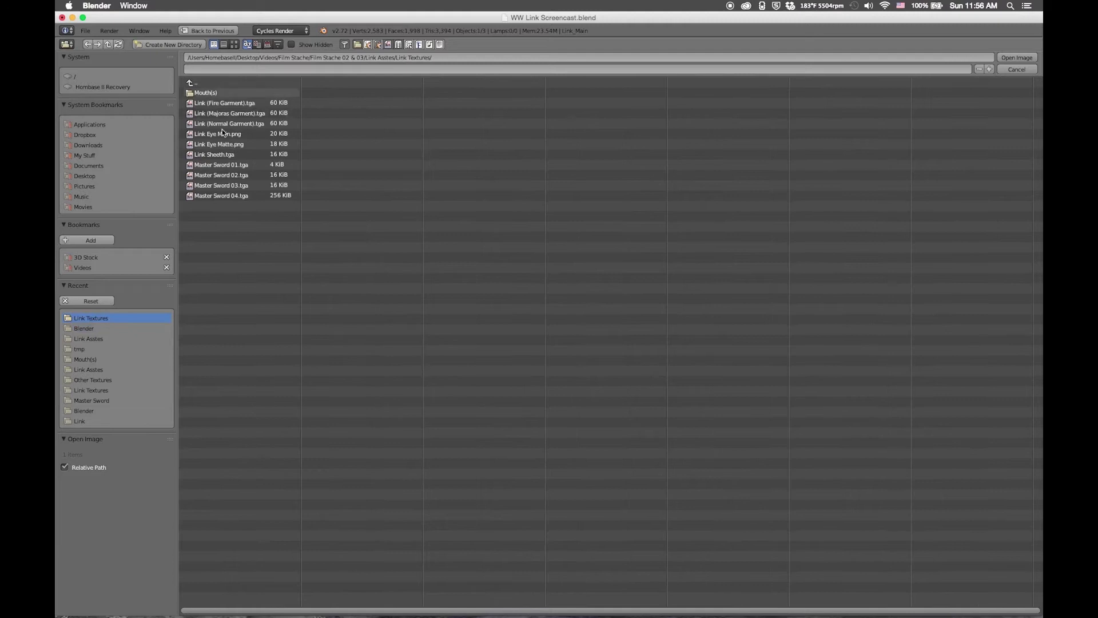
{"action": "left_click", "coordinate": [207, 93]}
{"action": "left_click", "coordinate": [234, 44]}
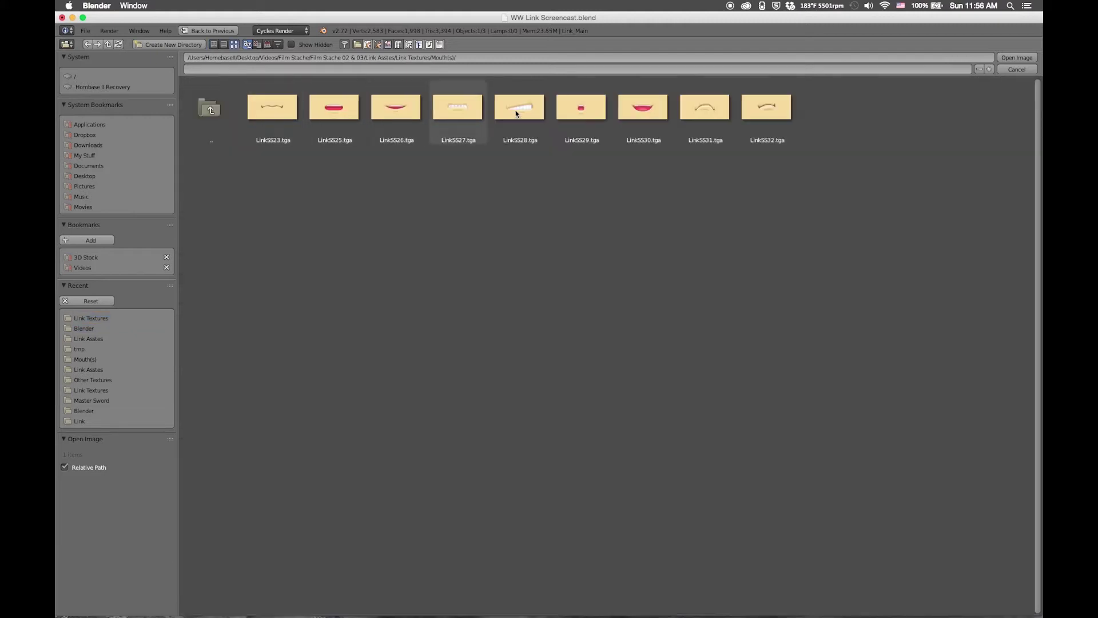
{"action": "left_click", "coordinate": [272, 107]}
{"action": "left_click", "coordinate": [518, 112]}
{"action": "left_click", "coordinate": [1017, 57]}
{"action": "key", "text": "ctrl+Up"}
{"action": "key", "text": "ctrl+Up"}
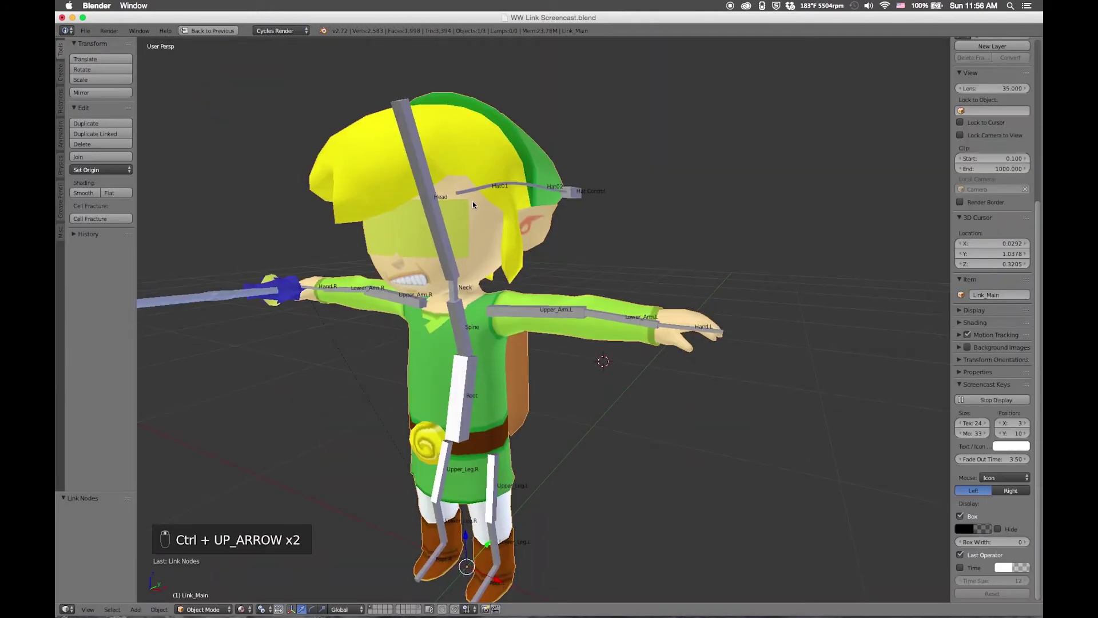
{"action": "middle_click_drag", "start_coordinate": [472, 193], "coordinate": [475, 197]}
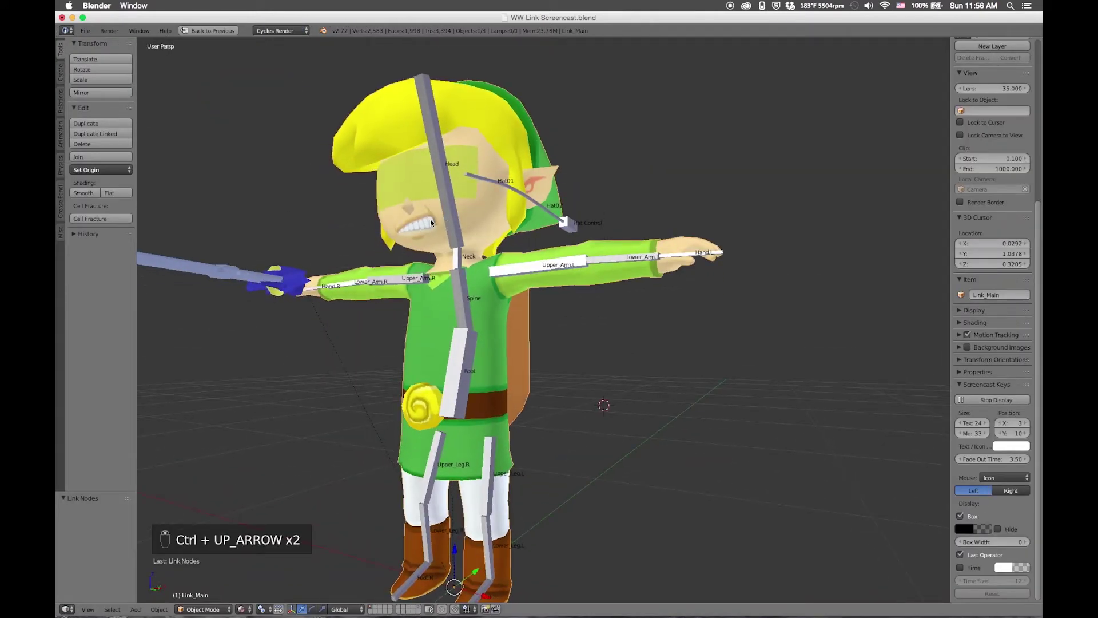
{"action": "middle_click_drag", "start_coordinate": [442, 221], "coordinate": [534, 229]}
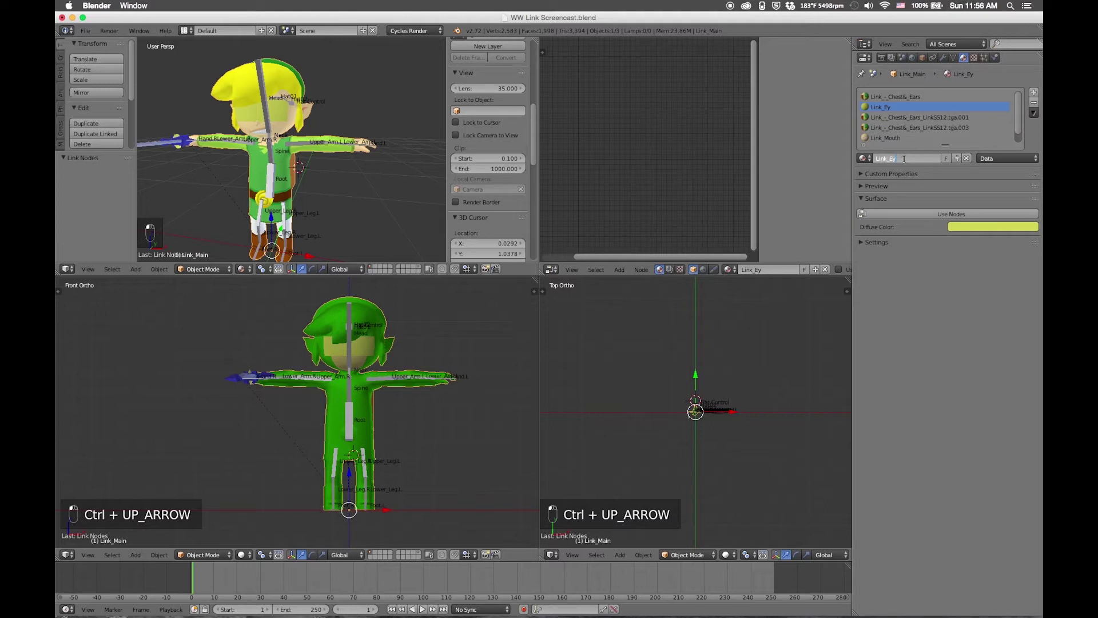
Rename the Link_Ey material as Link_Eye and enable nodes for it.
{"action": "key", "text": "Return"}
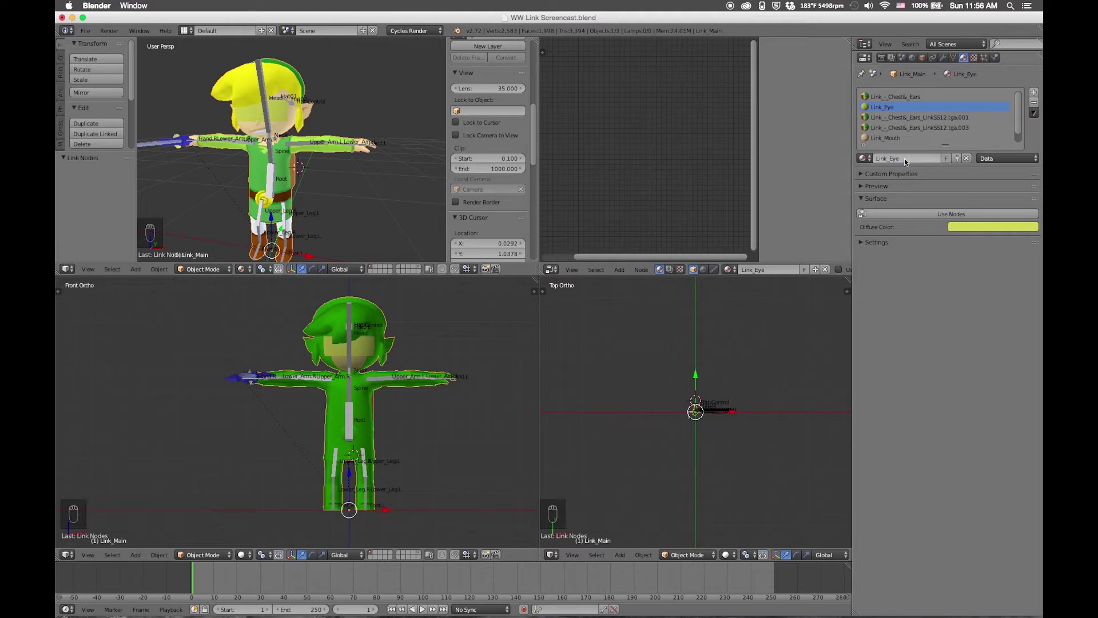
{"action": "left_click", "coordinate": [929, 213]}
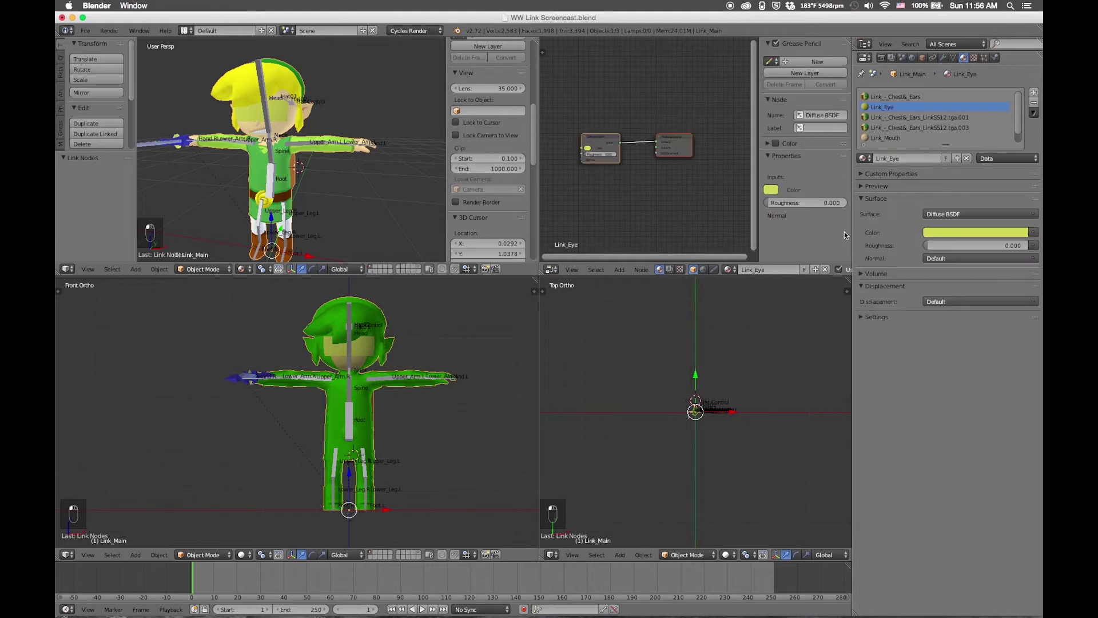
Add an Image Texture node to the Link_Eye material and link its Color to the Diffuse BSDF's Color.
{"action": "key", "text": "ctrl+Up"}
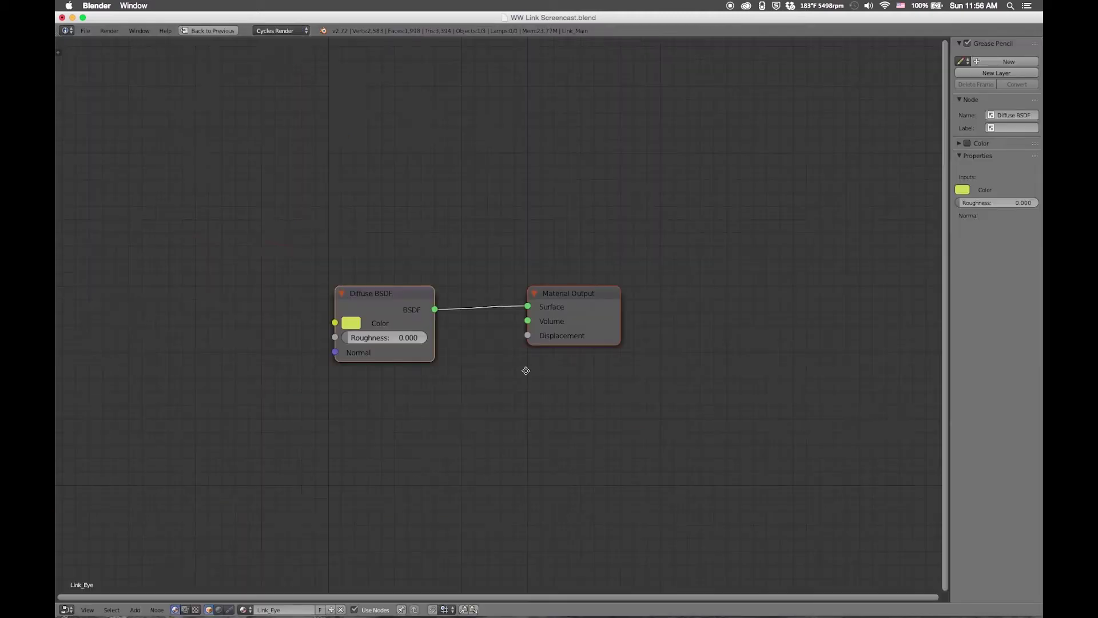
{"action": "key", "text": "Home"}
{"action": "key", "text": "shift+a"}
{"action": "mouse_move", "coordinate": [409, 274]}
{"action": "left_click", "coordinate": [454, 276]}
{"action": "left_click", "coordinate": [328, 242]}
{"action": "left_click_drag", "start_coordinate": [420, 262], "coordinate": [470, 295]}
Load Link Eye Main.png from the Link Textures folder into the Link_Eye Image Texture node and check the eyes on the model.
{"action": "left_click", "coordinate": [390, 294]}
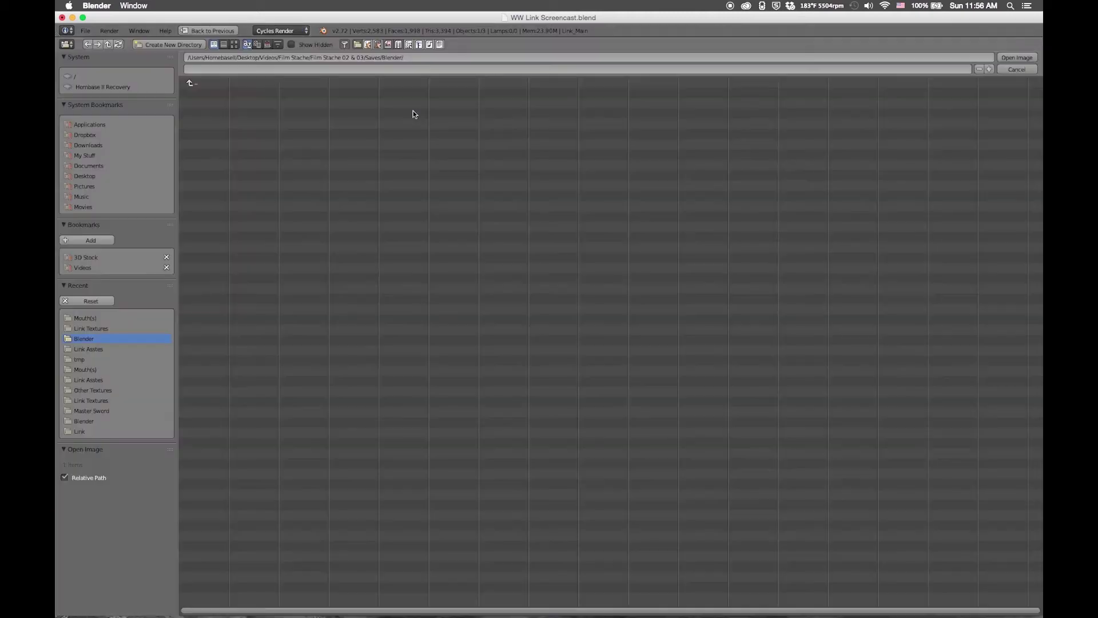
{"action": "left_click", "coordinate": [92, 319]}
{"action": "left_click", "coordinate": [207, 84]}
{"action": "left_click", "coordinate": [234, 44]}
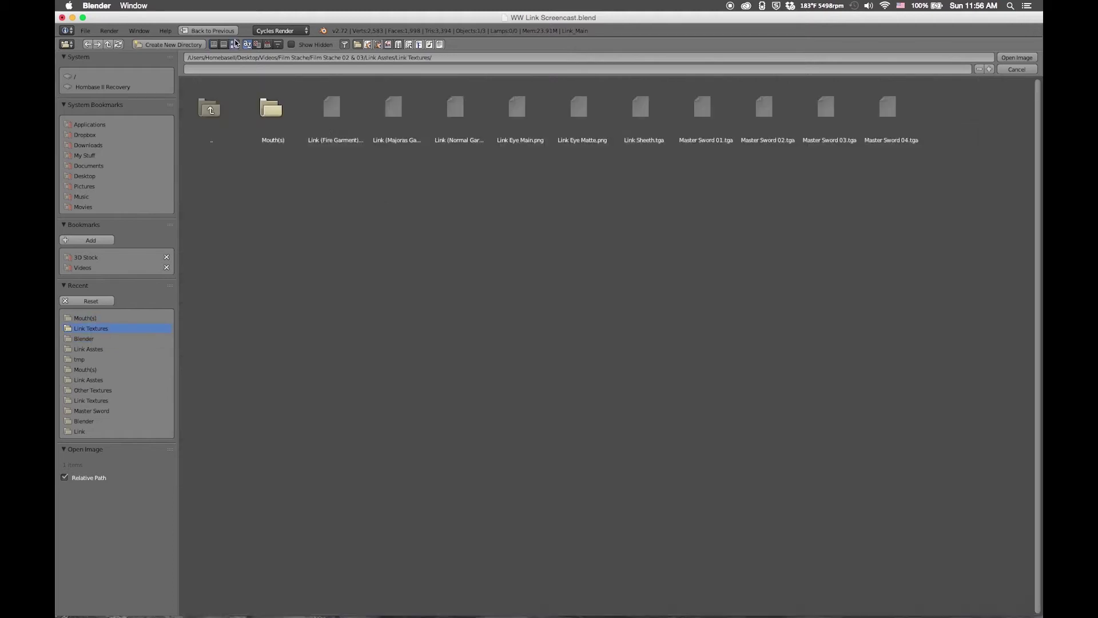
{"action": "left_click", "coordinate": [520, 120]}
{"action": "left_click", "coordinate": [1016, 59]}
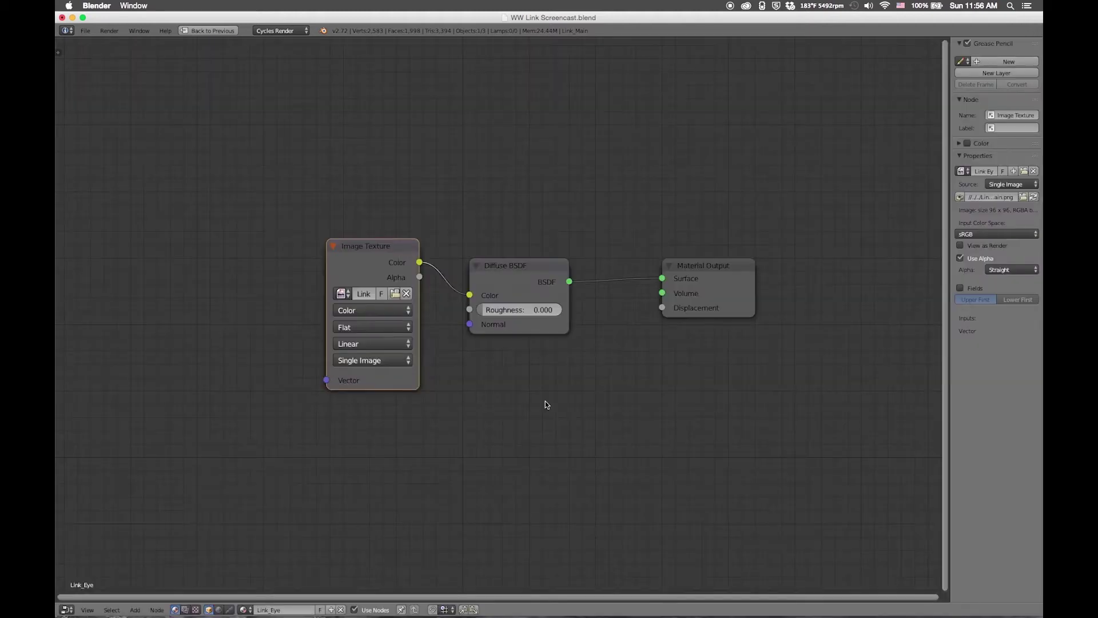
{"action": "key", "text": "ctrl+Up"}
{"action": "middle_click_drag", "start_coordinate": [269, 143], "coordinate": [283, 145]}
{"action": "key", "text": "ctrl+Up"}
{"action": "middle_click_drag", "start_coordinate": [485, 241], "coordinate": [543, 340]}
{"action": "scroll", "coordinate": [514, 286], "scroll_direction": "down", "scroll_amount": 4}
Show the additional layer holding the lamp and camera, and set the Sun's emission strength to 3.
{"action": "left_click", "coordinate": [418, 607], "text": "shift"}
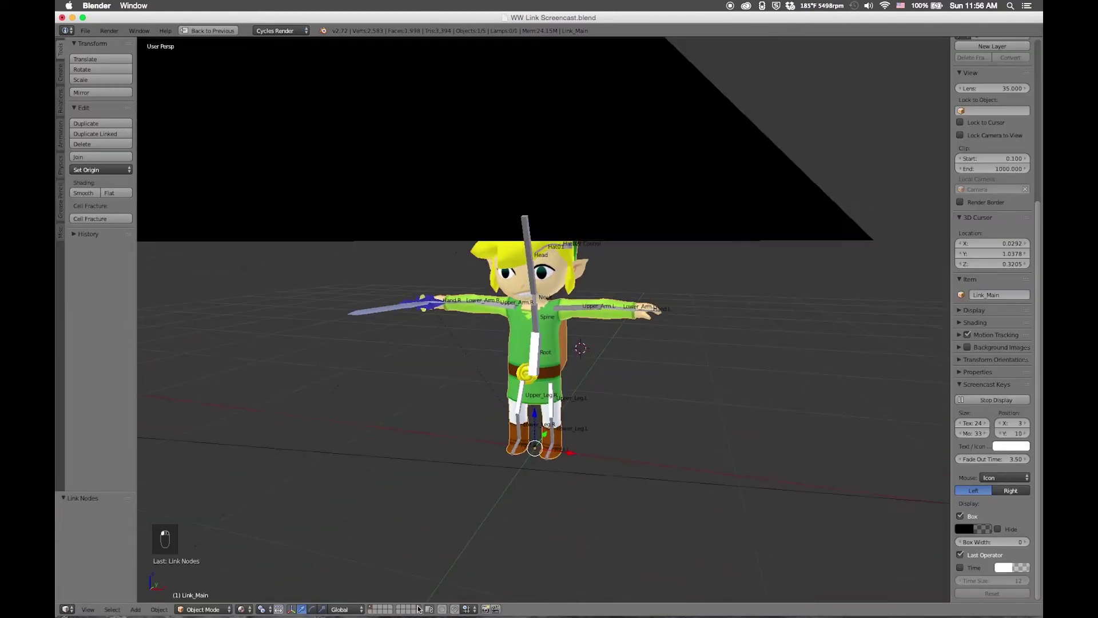
{"action": "scroll", "coordinate": [657, 369], "scroll_direction": "down", "scroll_amount": 4}
{"action": "key", "text": "ctrl+Up"}
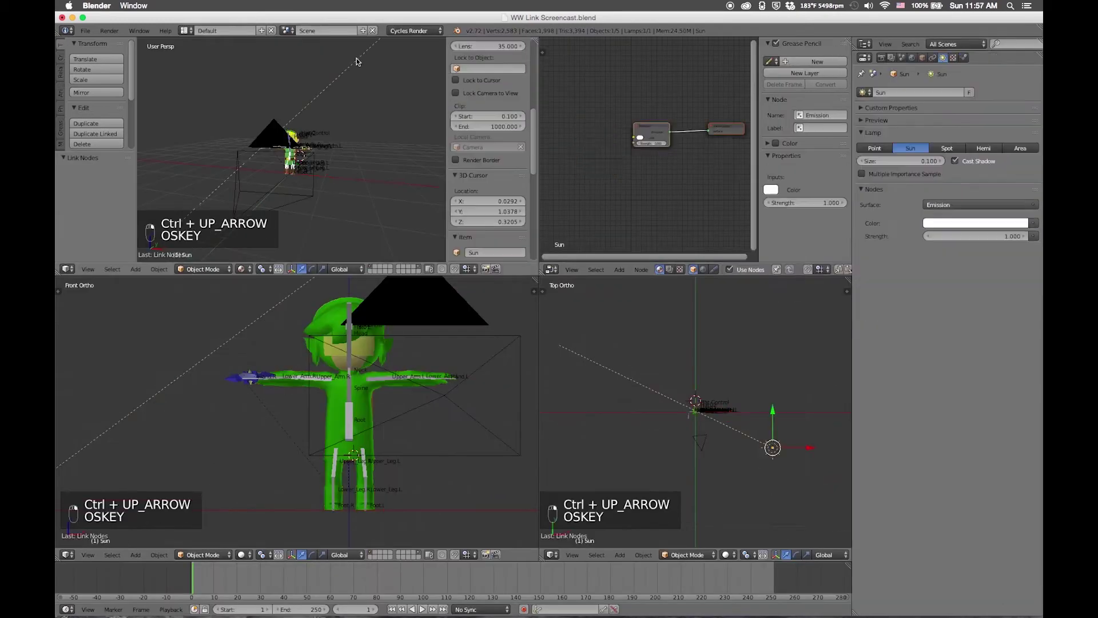
{"action": "key", "text": "Return"}
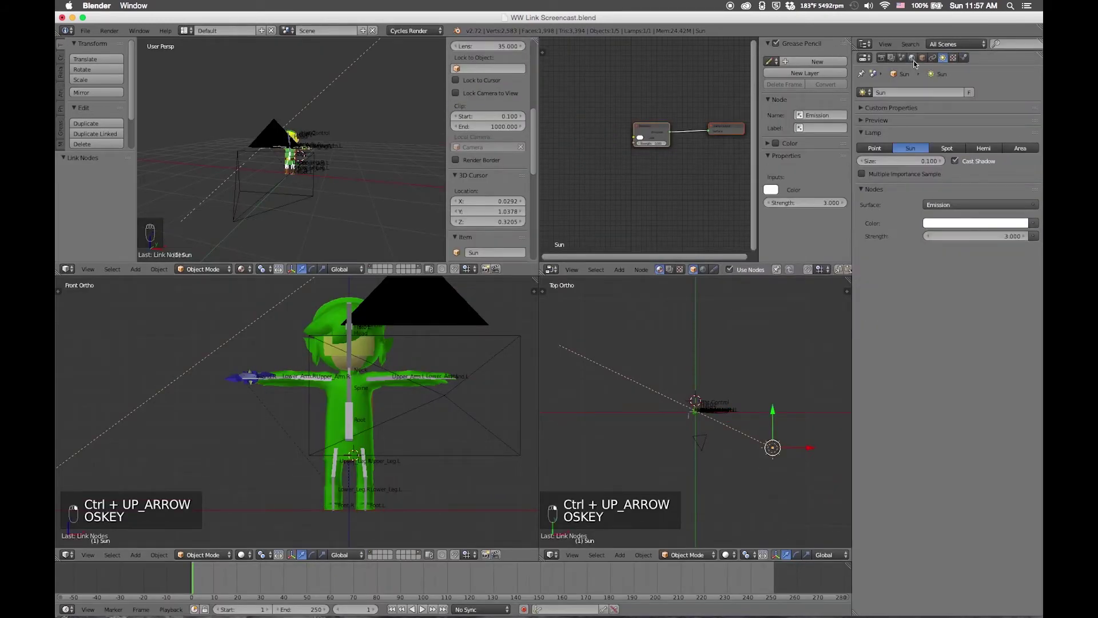
Open the world settings, switch the perspective view to Rendered shading and examine the lit character.
{"action": "left_click", "coordinate": [912, 57]}
{"action": "left_click", "coordinate": [241, 268]}
{"action": "left_click", "coordinate": [260, 201]}
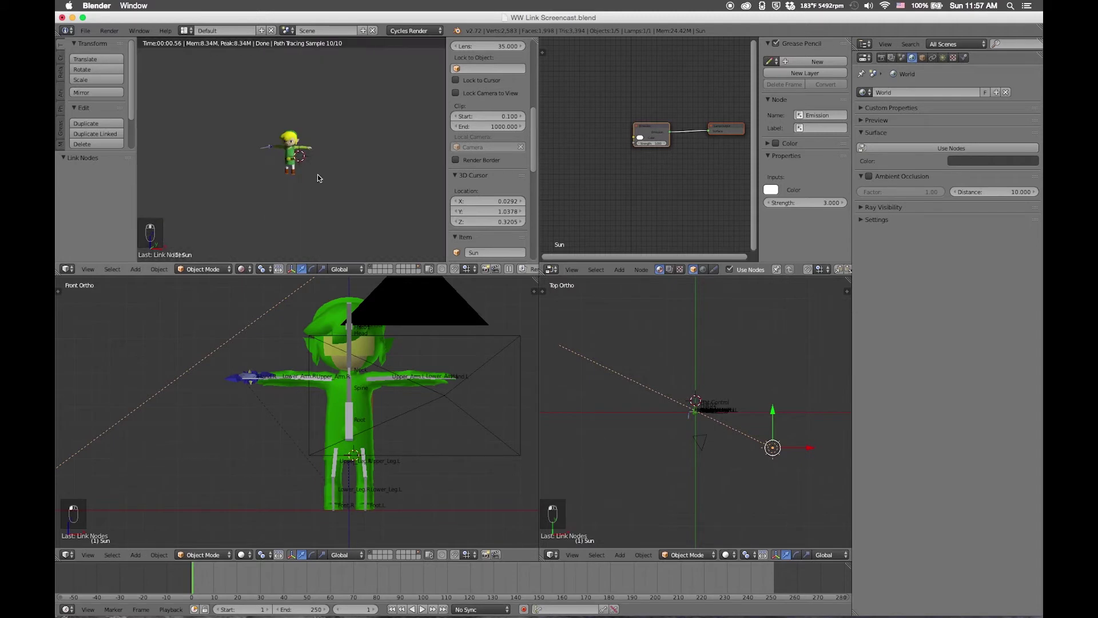
{"action": "scroll", "coordinate": [321, 138], "scroll_direction": "up", "scroll_amount": 10}
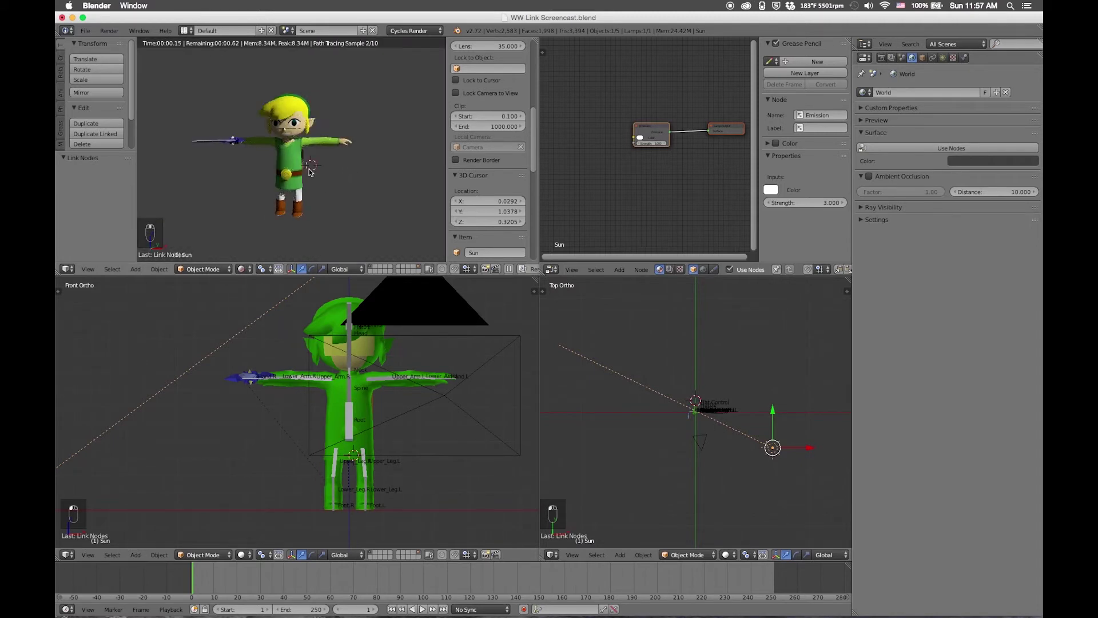
{"action": "scroll", "coordinate": [315, 122], "scroll_direction": "down", "scroll_amount": 10}
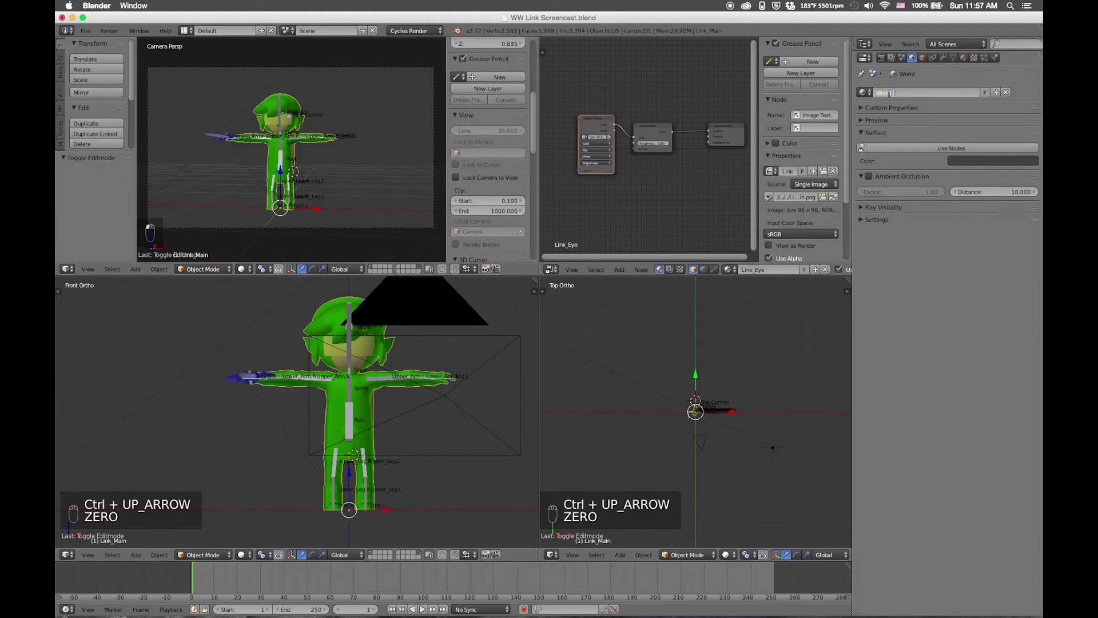
Rename the world as World (Cycles) and enable nodes for it.
{"action": "type", "text": "C"}
{"action": "type", "text": "ycles)"}
{"action": "key", "text": "Return"}
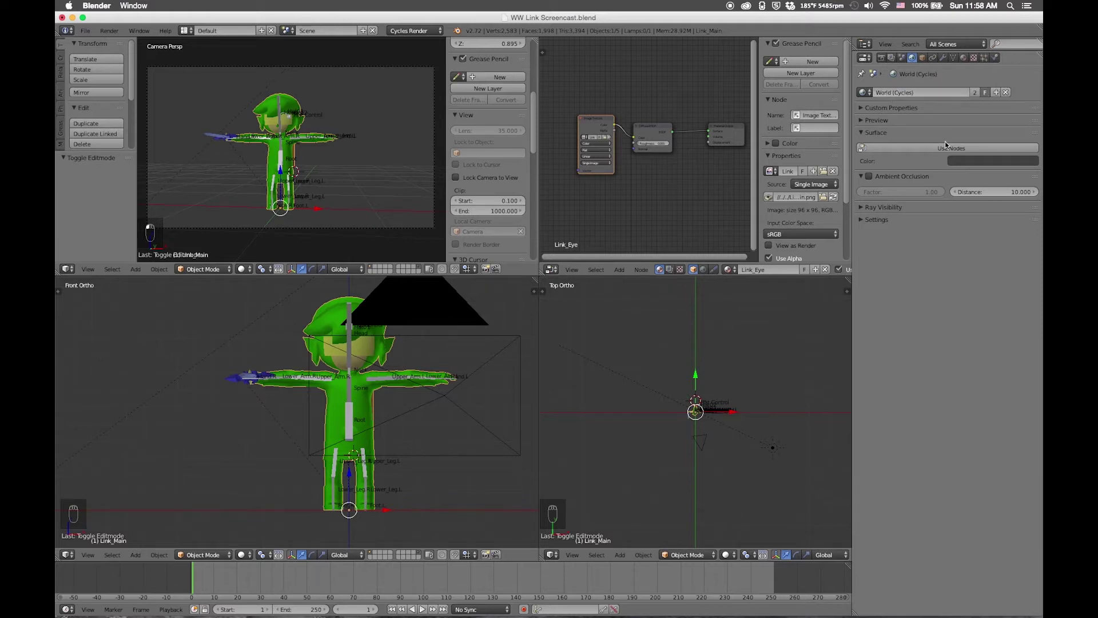
{"action": "left_click", "coordinate": [914, 147]}
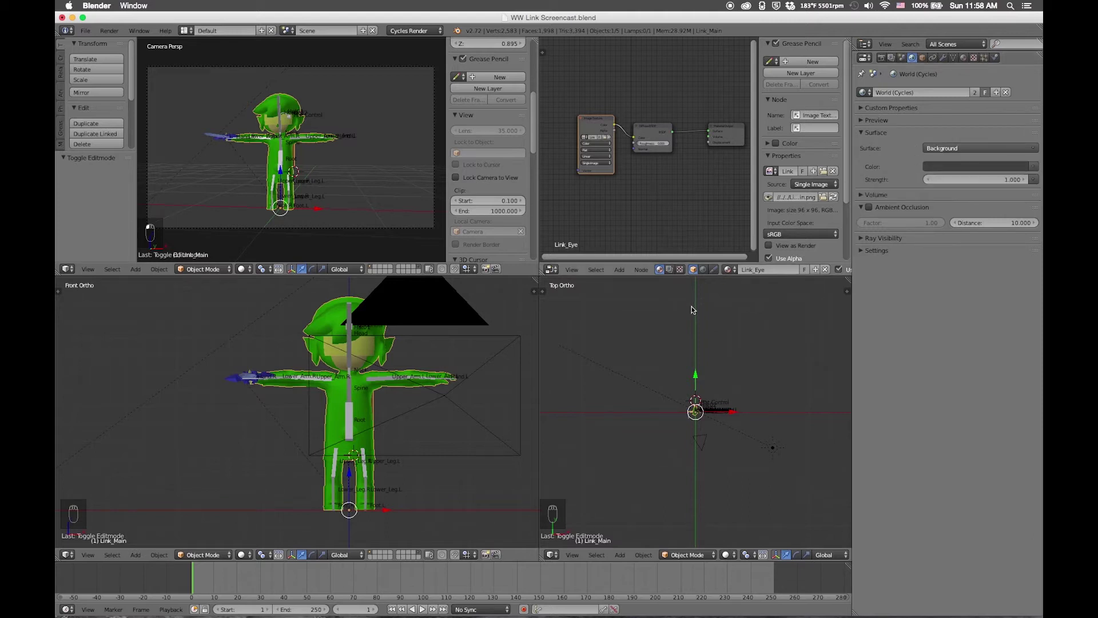
Show the world's node tree, add an Environment Texture node and link its Color to the Background node's Color.
{"action": "left_click", "coordinate": [703, 270]}
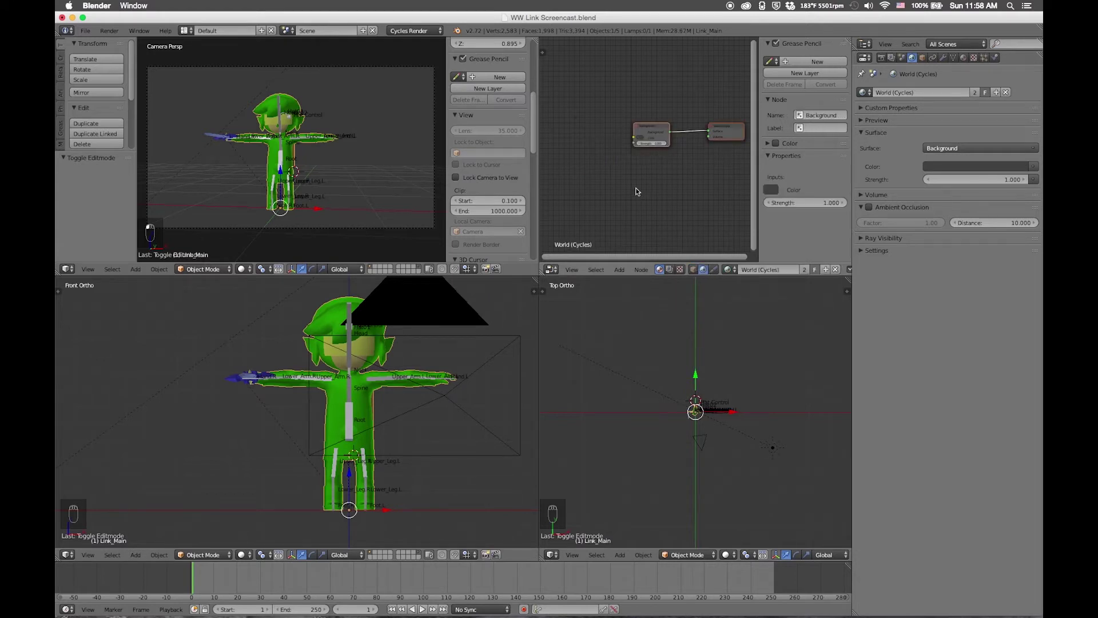
{"action": "key", "text": "shift+space"}
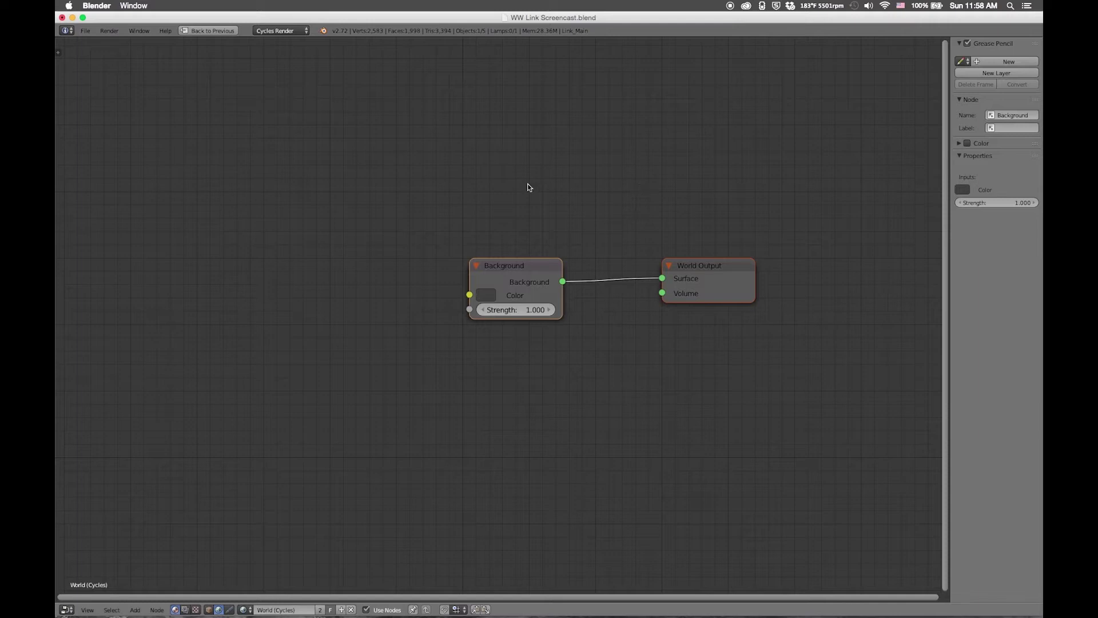
{"action": "key", "text": "shift+a"}
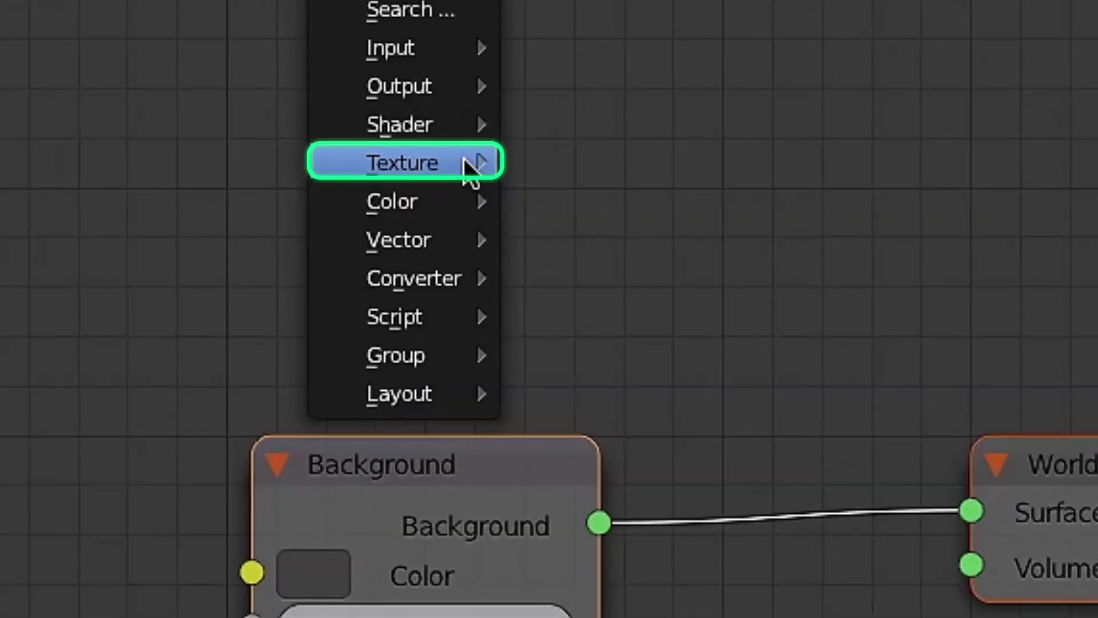
{"action": "mouse_move", "coordinate": [527, 187]}
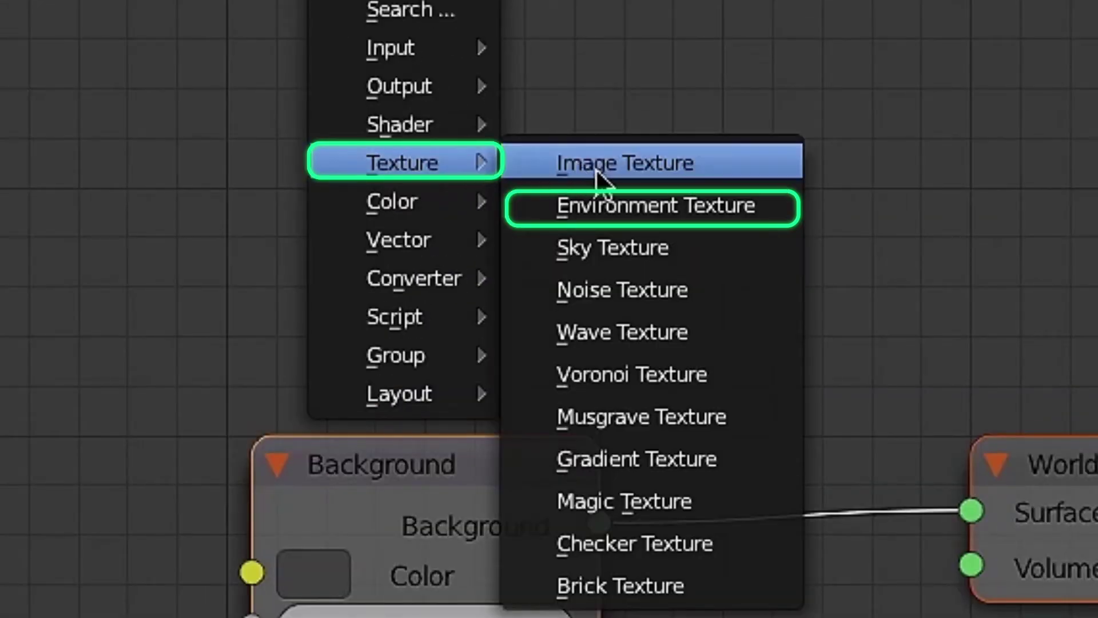
{"action": "left_click", "coordinate": [603, 205]}
{"action": "left_click", "coordinate": [291, 220]}
{"action": "left_click_drag", "start_coordinate": [380, 246], "coordinate": [470, 295]}
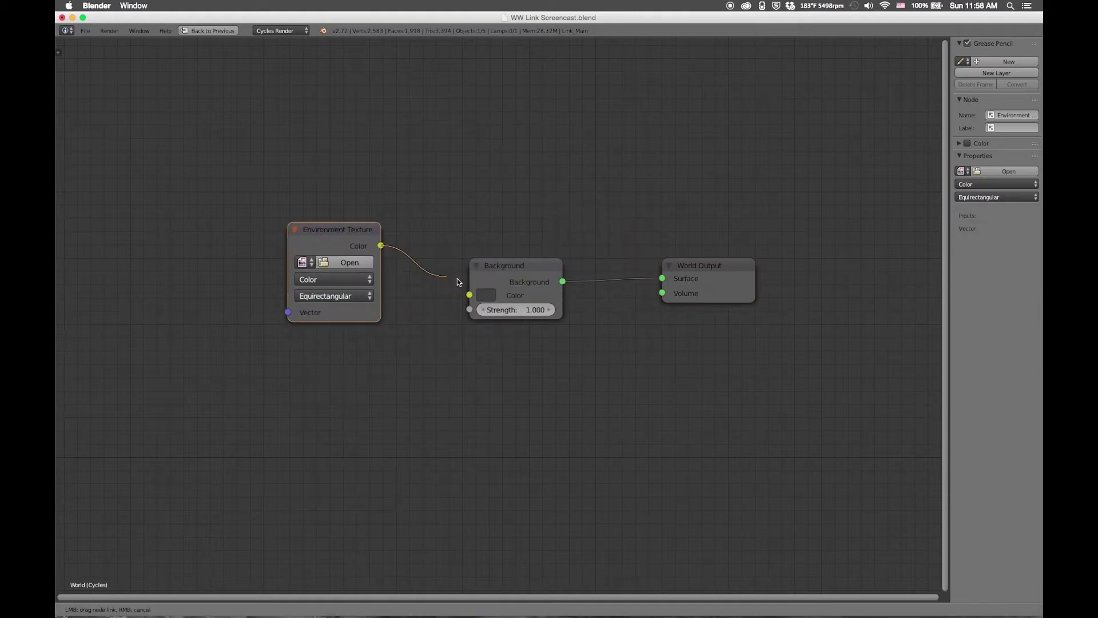
Load the HDRI image into the world's Environment Texture node and restore the full layout.
{"action": "left_click", "coordinate": [345, 262]}
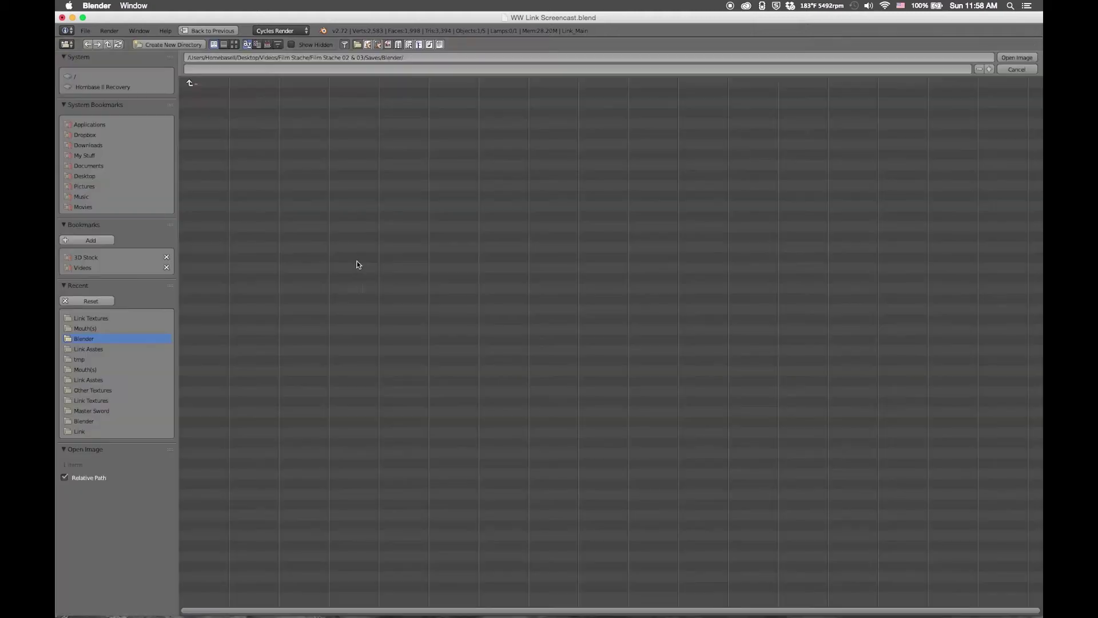
{"action": "left_click", "coordinate": [86, 318]}
{"action": "left_click", "coordinate": [208, 78]}
{"action": "left_click", "coordinate": [213, 104]}
{"action": "left_click", "coordinate": [215, 93]}
{"action": "left_click", "coordinate": [1017, 57]}
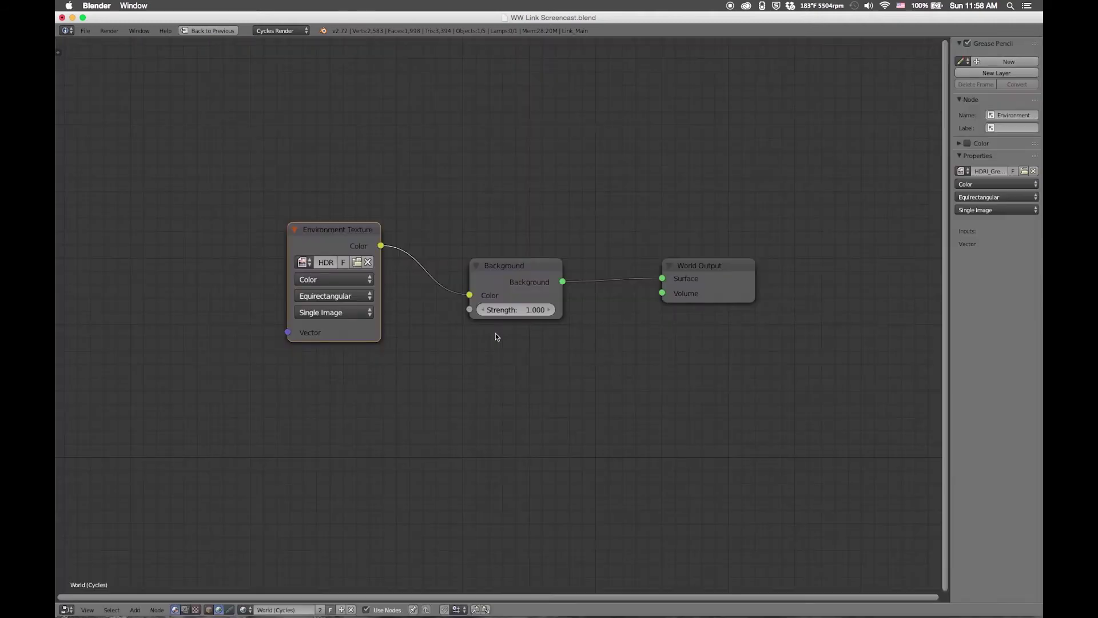
{"action": "key", "text": "ctrl+Up"}
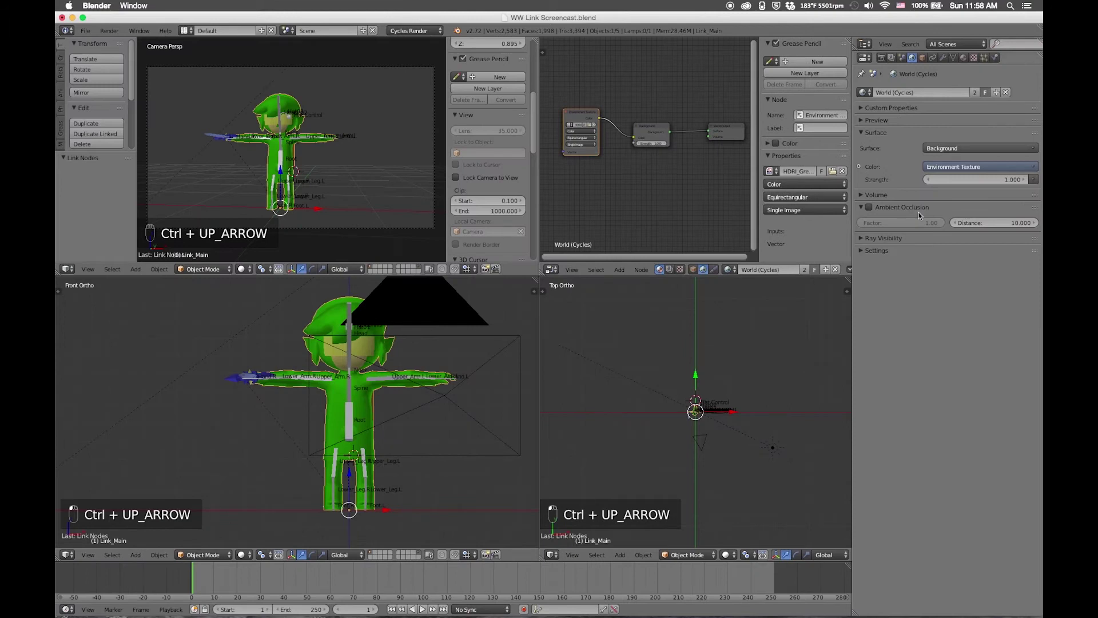
Enable the world's Ambient Occlusion with a factor of 0.30 and open the render settings.
{"action": "left_click", "coordinate": [868, 207]}
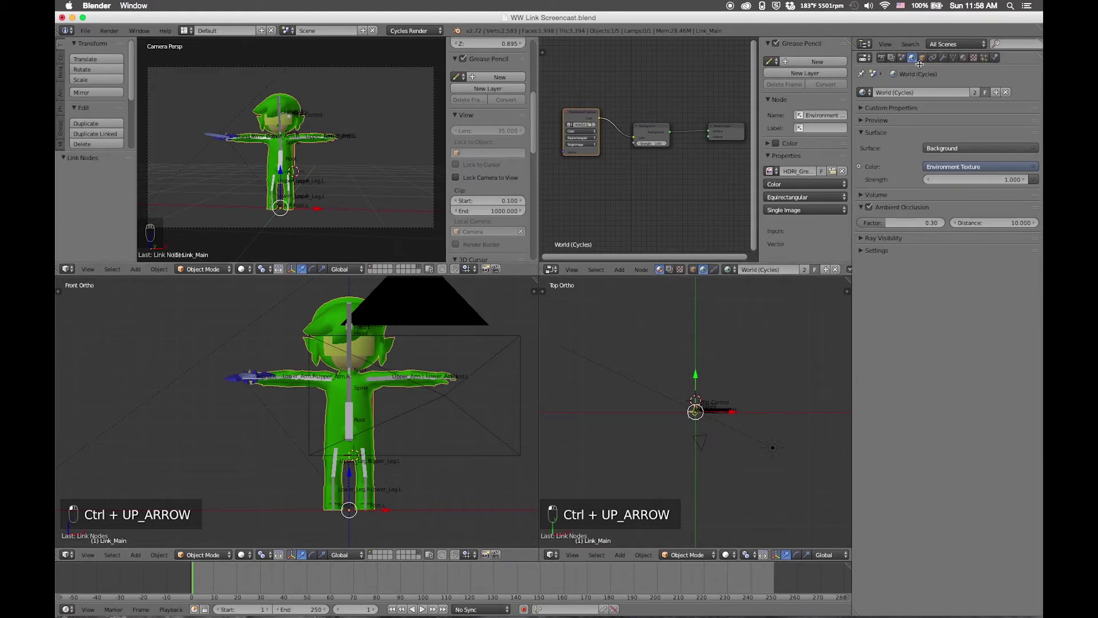
{"action": "left_click", "coordinate": [881, 57]}
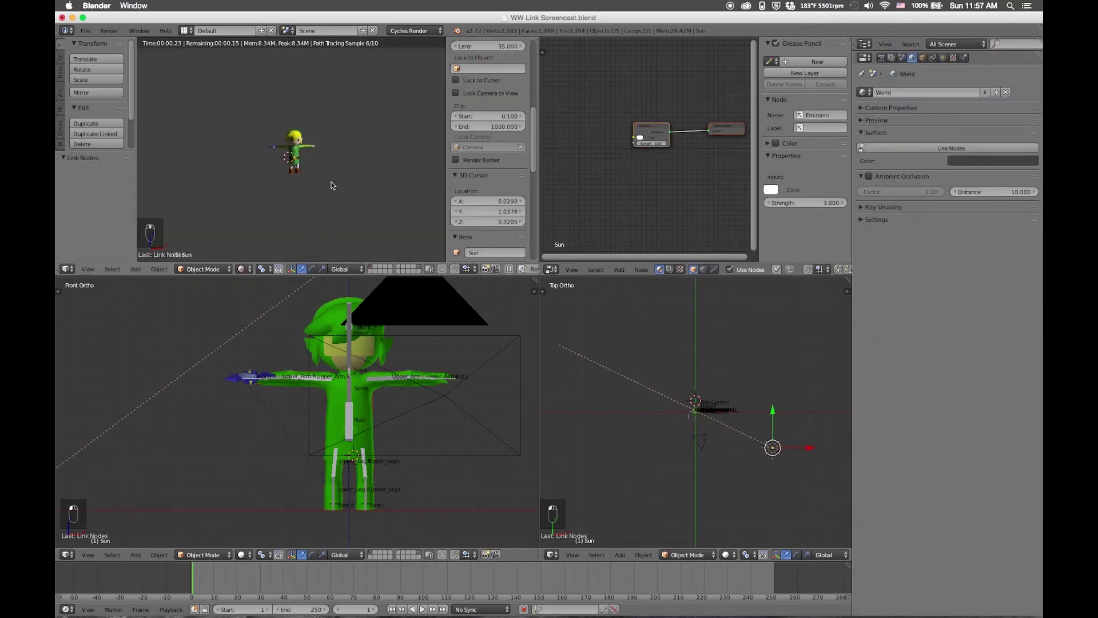
{"action": "scroll", "coordinate": [312, 172], "scroll_direction": "up", "scroll_amount": 5}
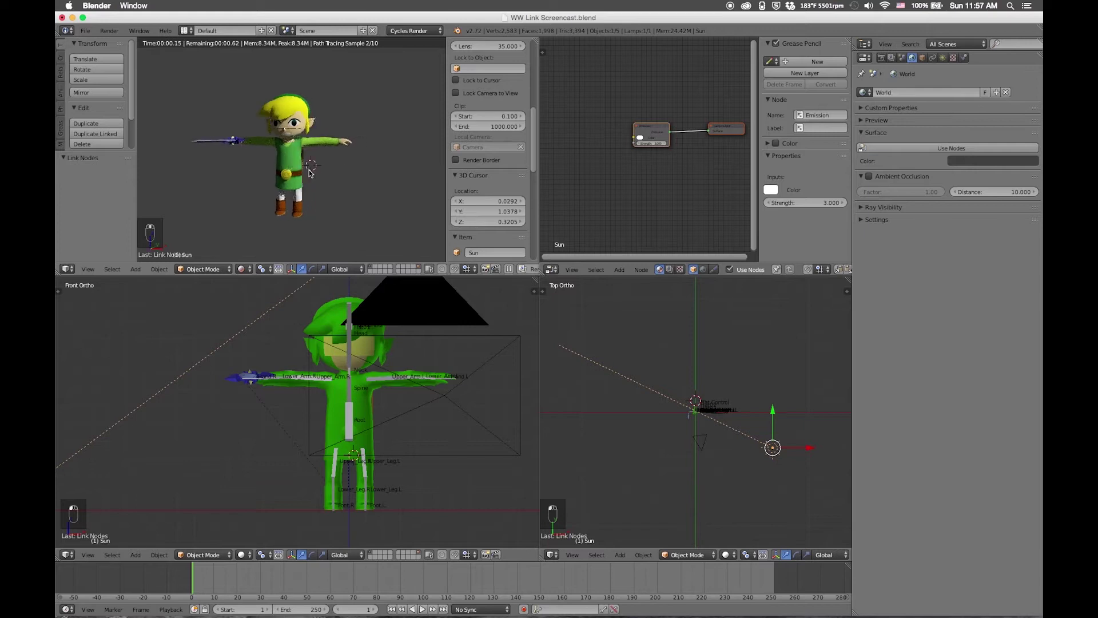
{"action": "scroll", "coordinate": [309, 173], "scroll_direction": "up", "scroll_amount": 5}
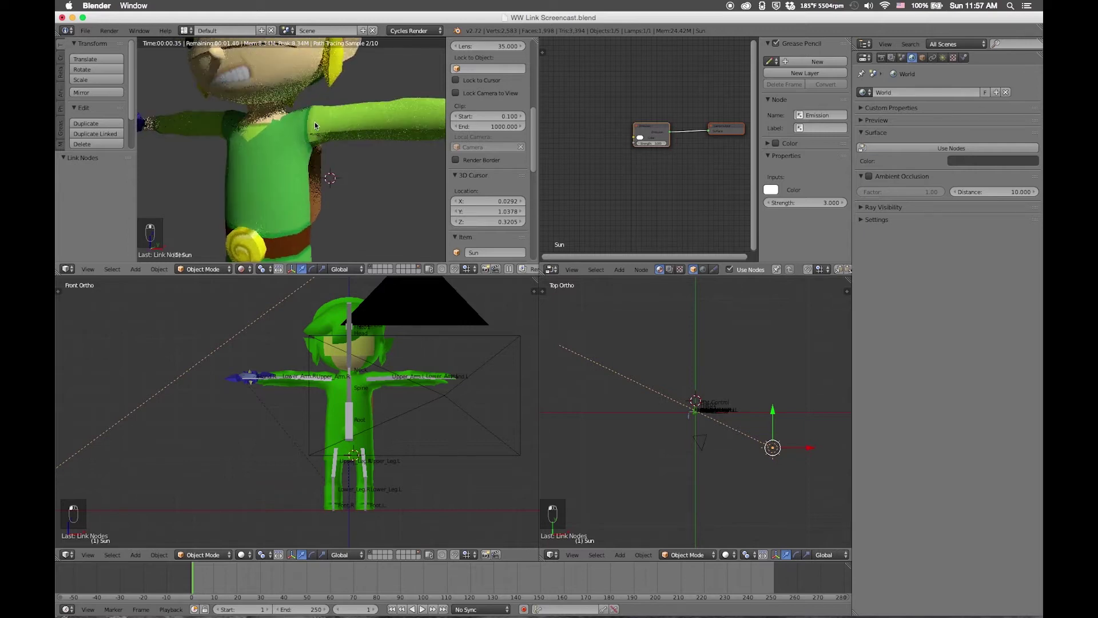
Switch the 3D view from rendered to solid shading, maximize it, and select the Link_Main mesh.
{"action": "scroll", "coordinate": [308, 166], "scroll_direction": "down", "scroll_amount": 3}
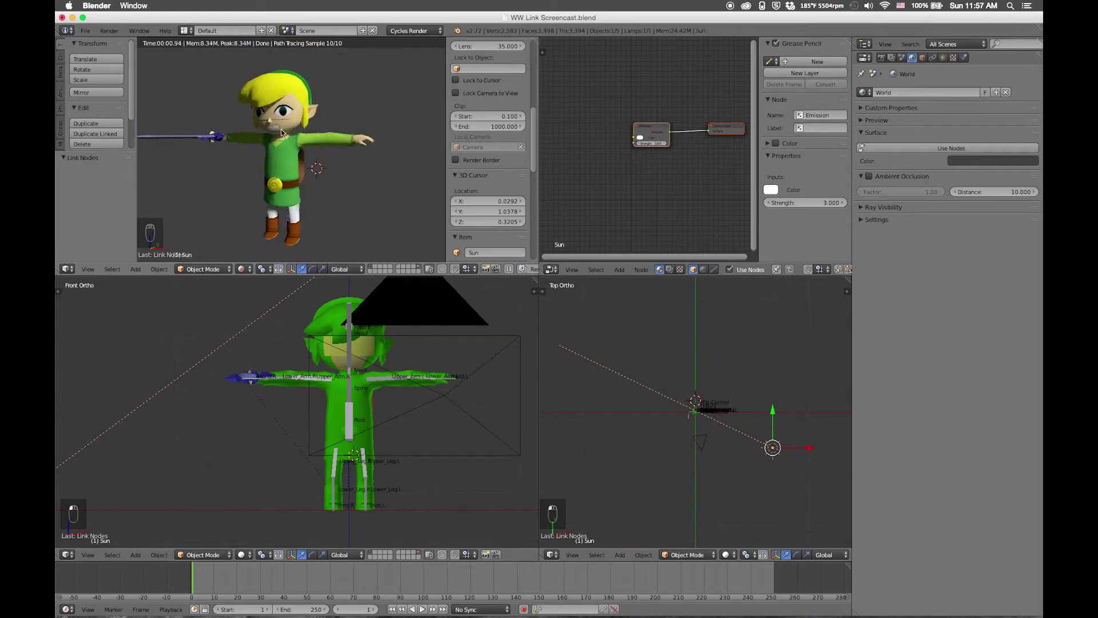
{"action": "scroll", "coordinate": [286, 146], "scroll_direction": "up", "scroll_amount": 3}
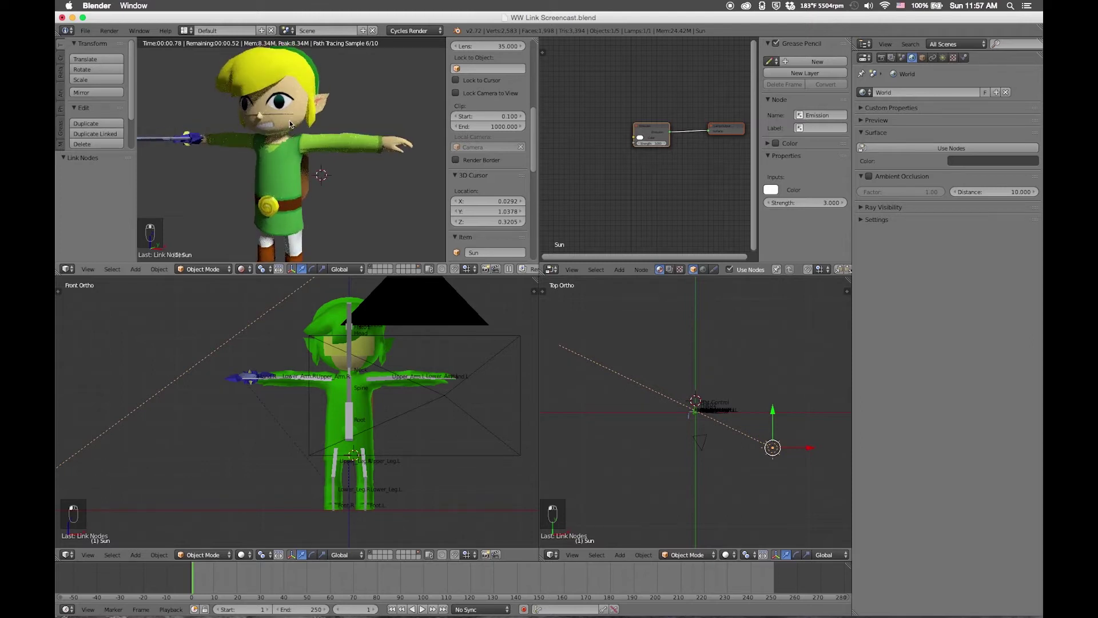
{"action": "scroll", "coordinate": [290, 124], "scroll_direction": "up", "scroll_amount": 2}
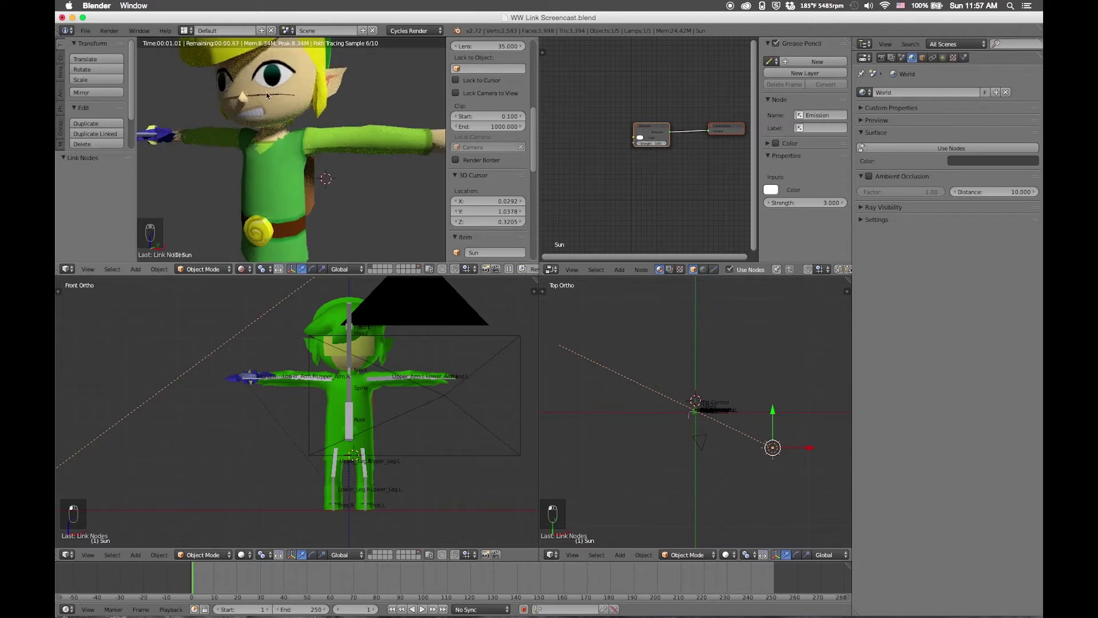
{"action": "key", "text": "z"}
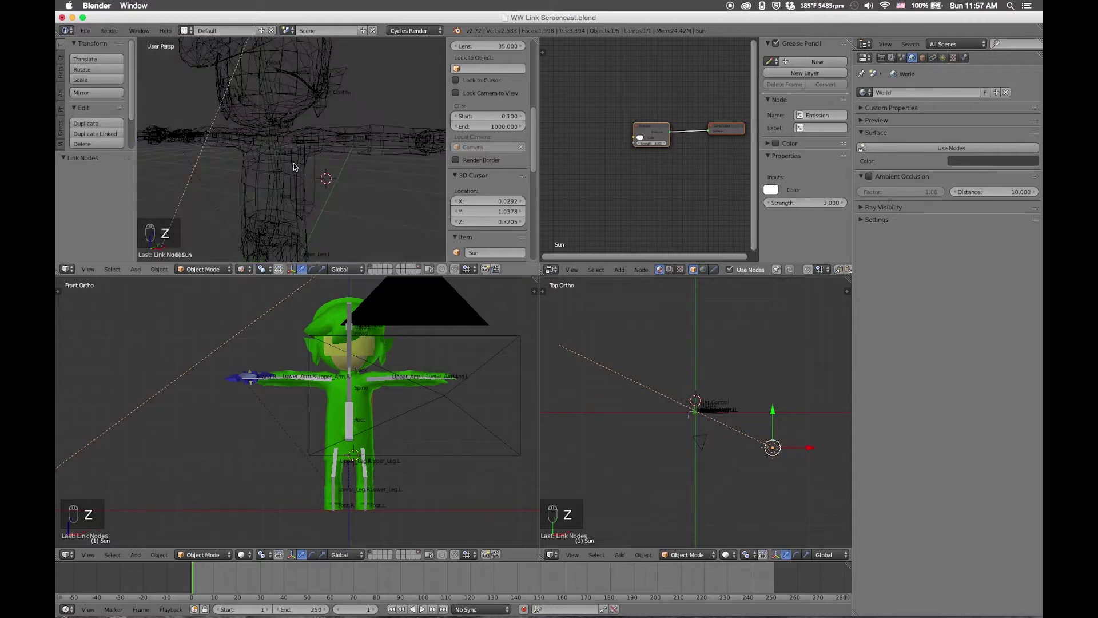
{"action": "key", "text": "z"}
{"action": "key", "text": "ctrl+Up"}
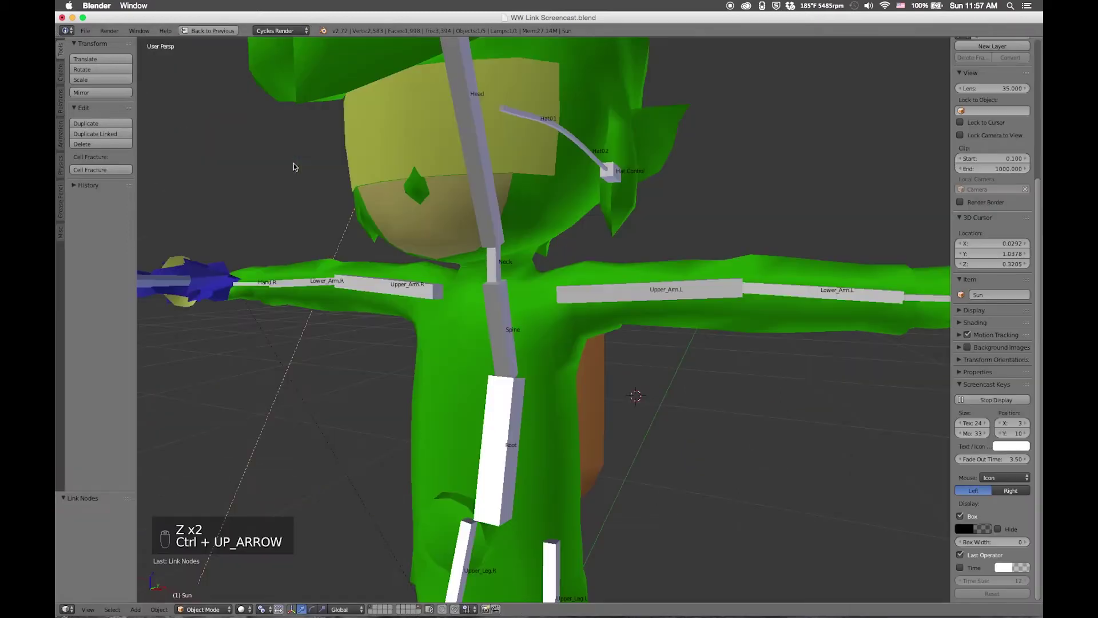
{"action": "right_click", "coordinate": [468, 134]}
{"action": "right_click", "coordinate": [430, 139]}
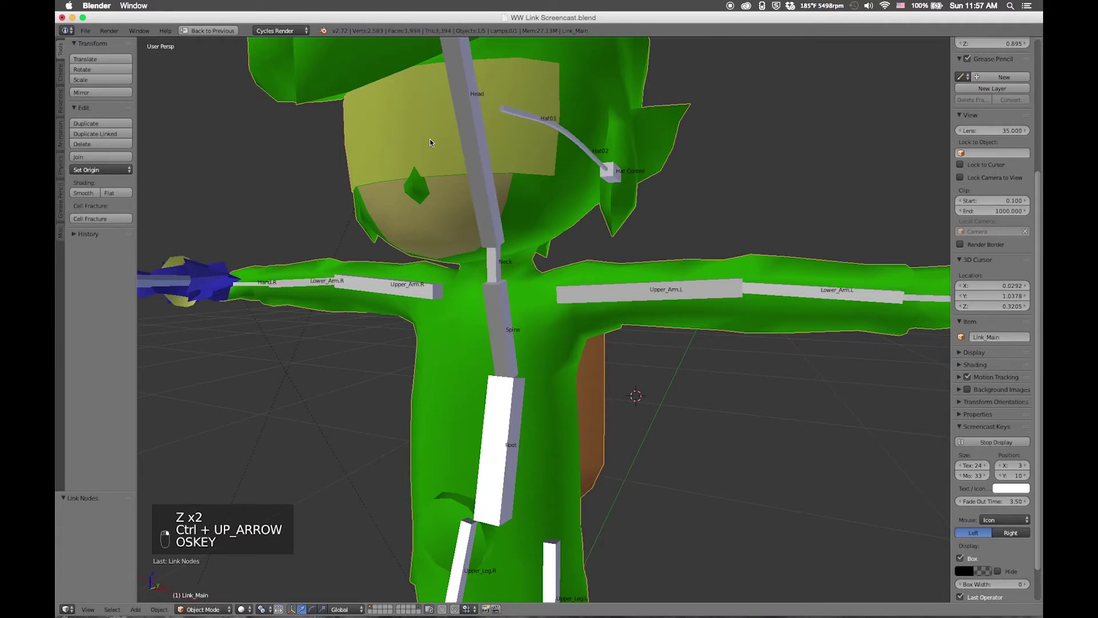
Enter Edit Mode on the Link_Main mesh and deselect all of its faces.
{"action": "key", "text": "Tab"}
{"action": "key", "text": "k"}
{"action": "key", "text": "k"}
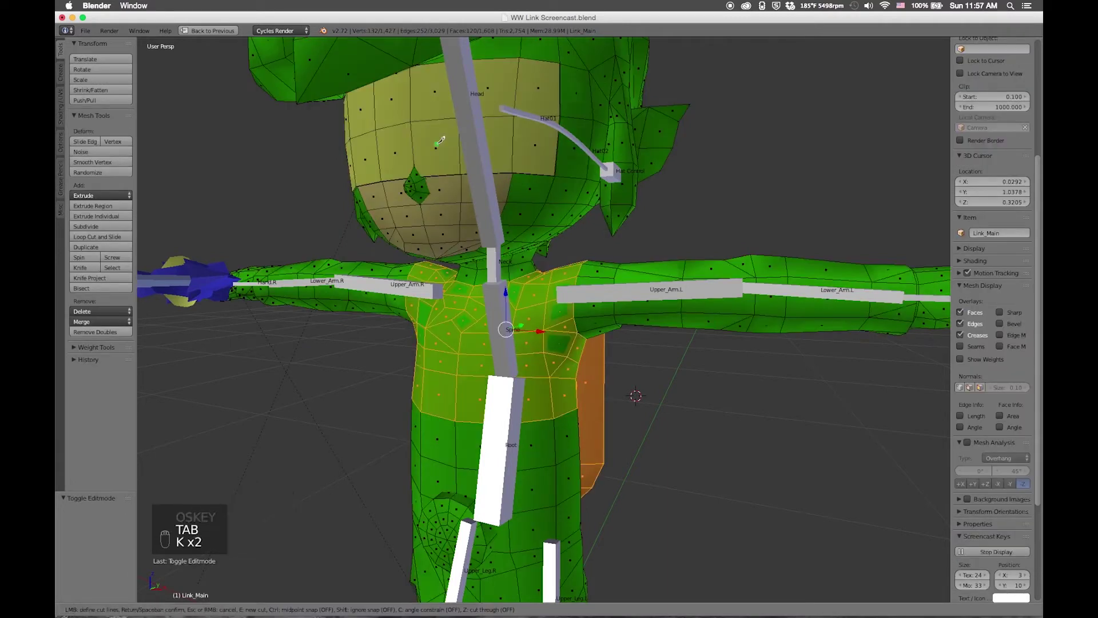
{"action": "right_click", "coordinate": [439, 141]}
{"action": "key", "text": "l"}
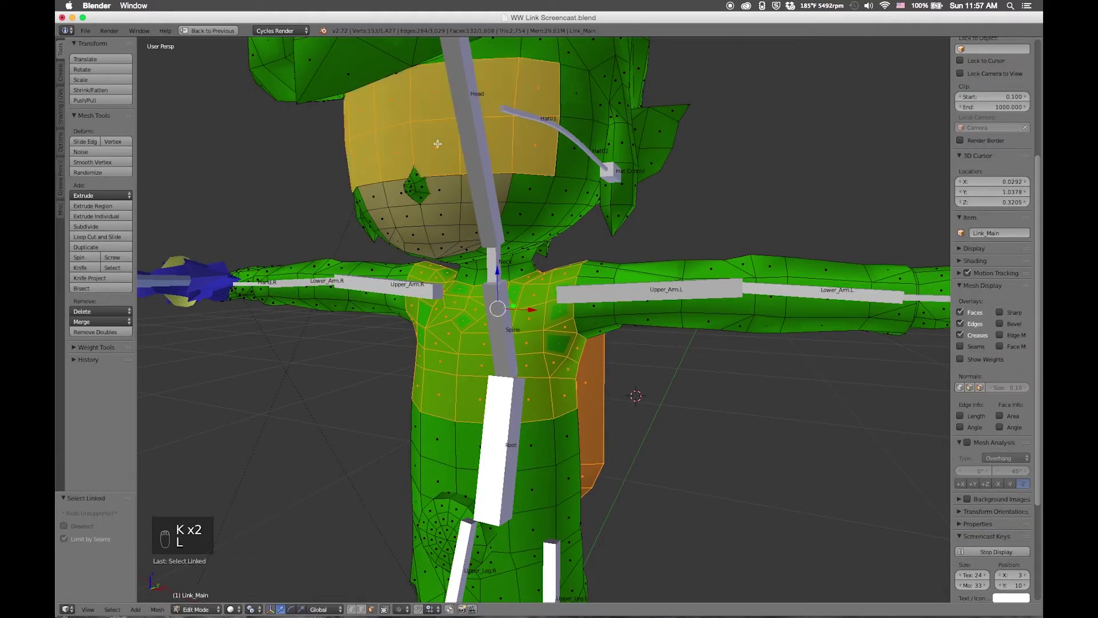
{"action": "key", "text": "a"}
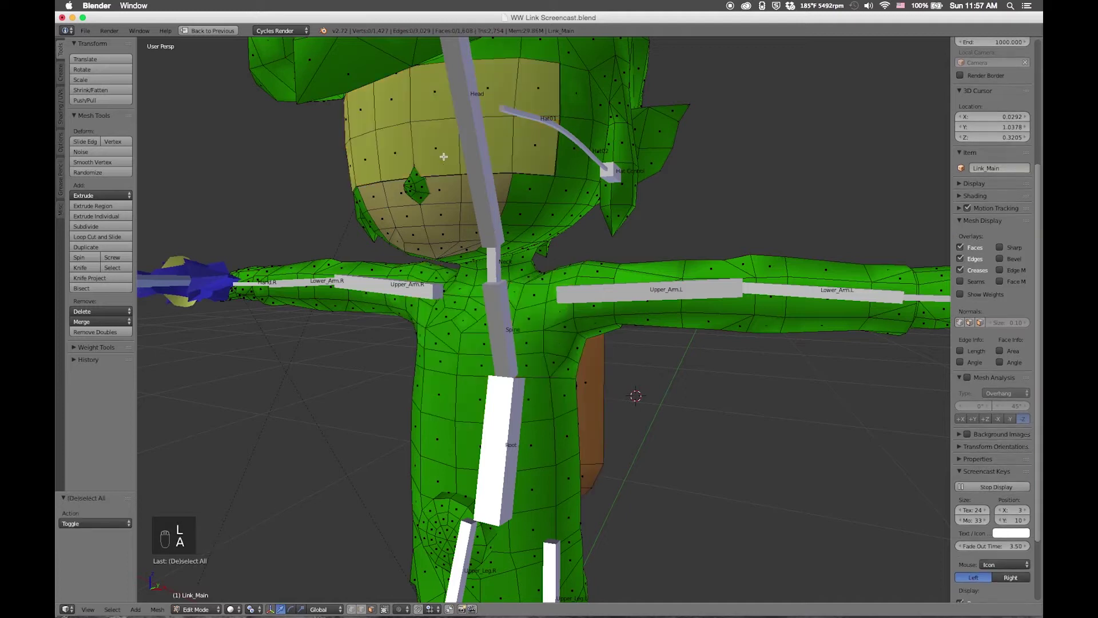
Move the linked eye faces 0.250 along X away from the head and preview them in Rendered shading.
{"action": "key", "text": "l"}
{"action": "left_click_drag", "start_coordinate": [460, 123], "coordinate": [689, 95]}
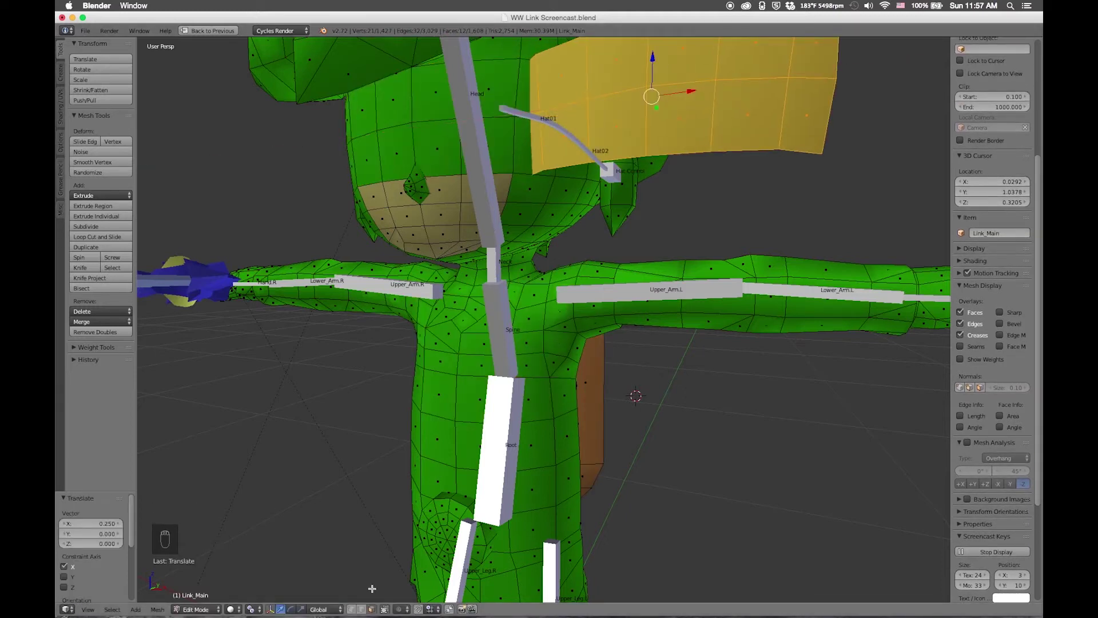
{"action": "left_click", "coordinate": [233, 610]}
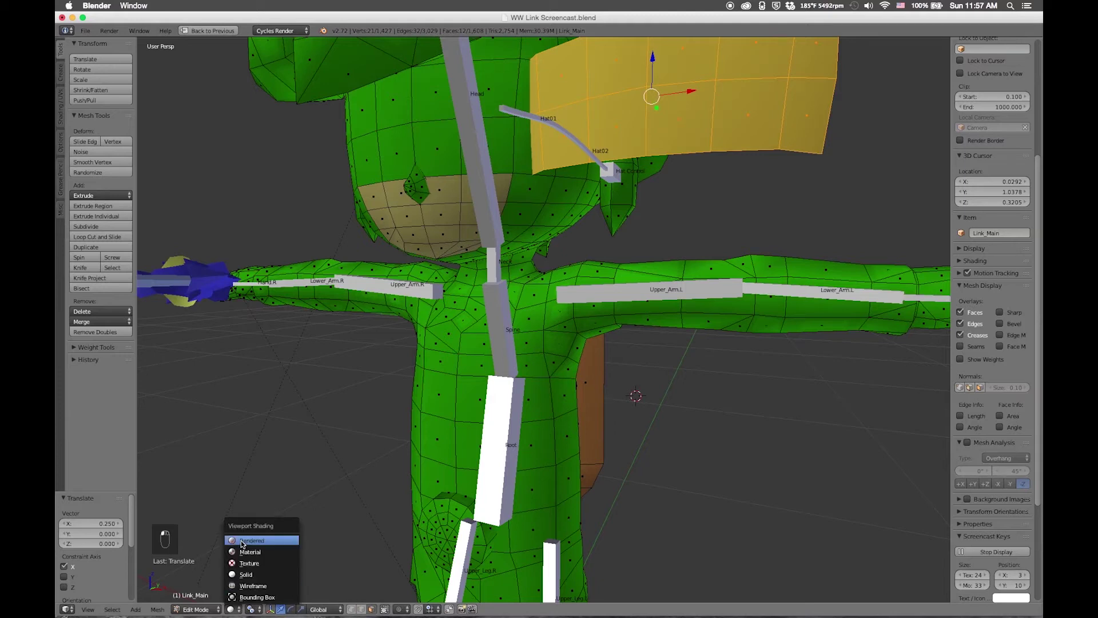
{"action": "left_click", "coordinate": [243, 537]}
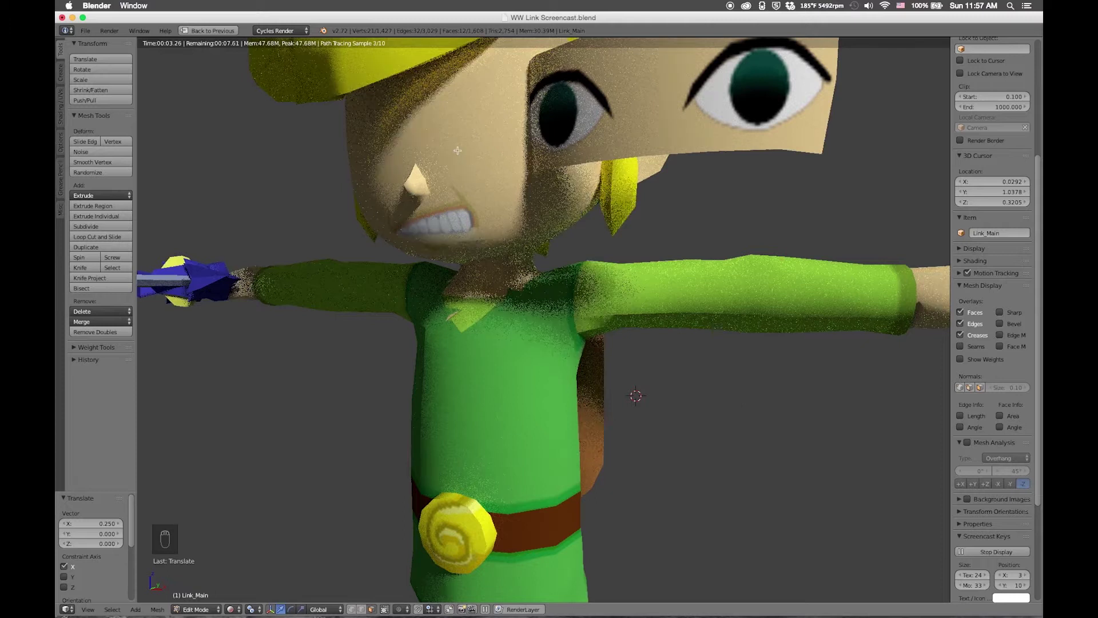
Undo the move of the eye faces and return to Object Mode with solid shading.
{"action": "key", "text": "z"}
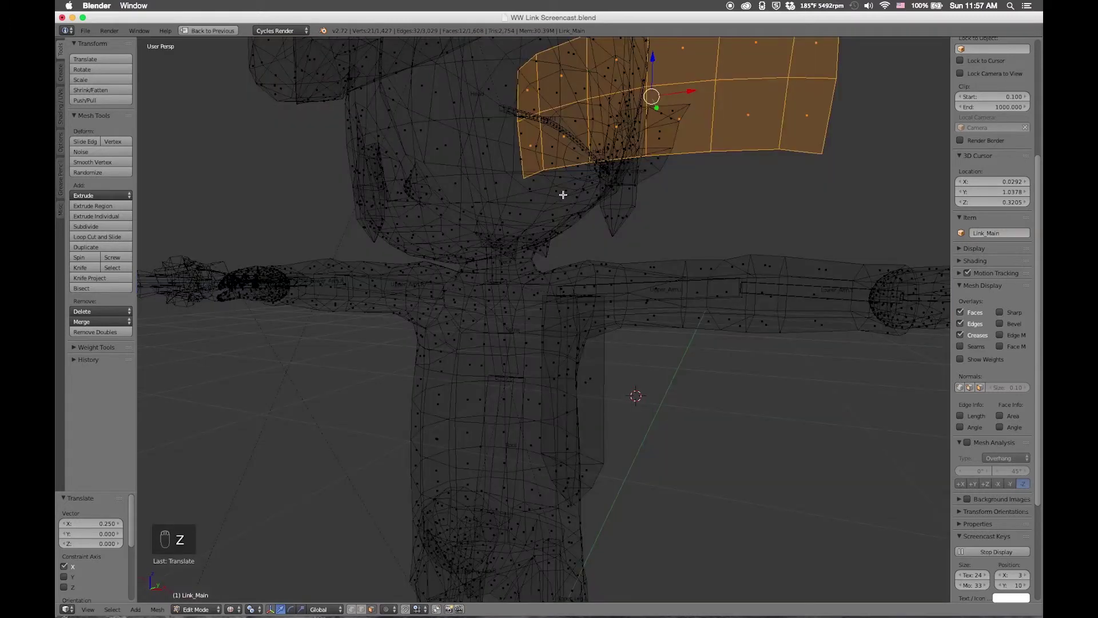
{"action": "key", "text": "super+z"}
{"action": "key", "text": "Tab"}
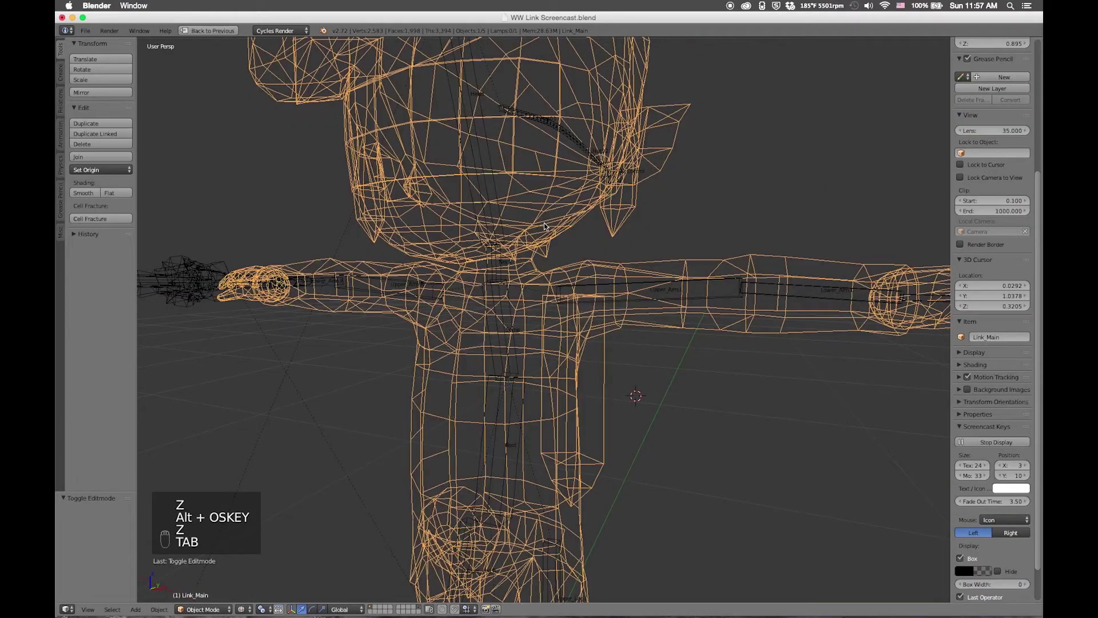
{"action": "key", "text": "z"}
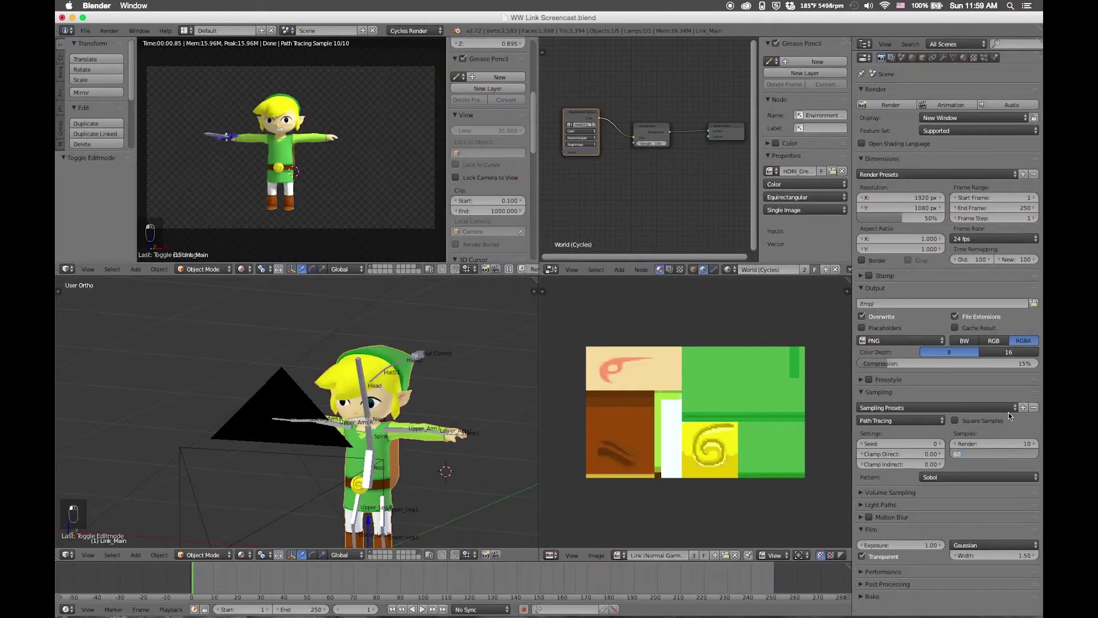
Set the preview samples to 60.
{"action": "key", "text": "Return"}
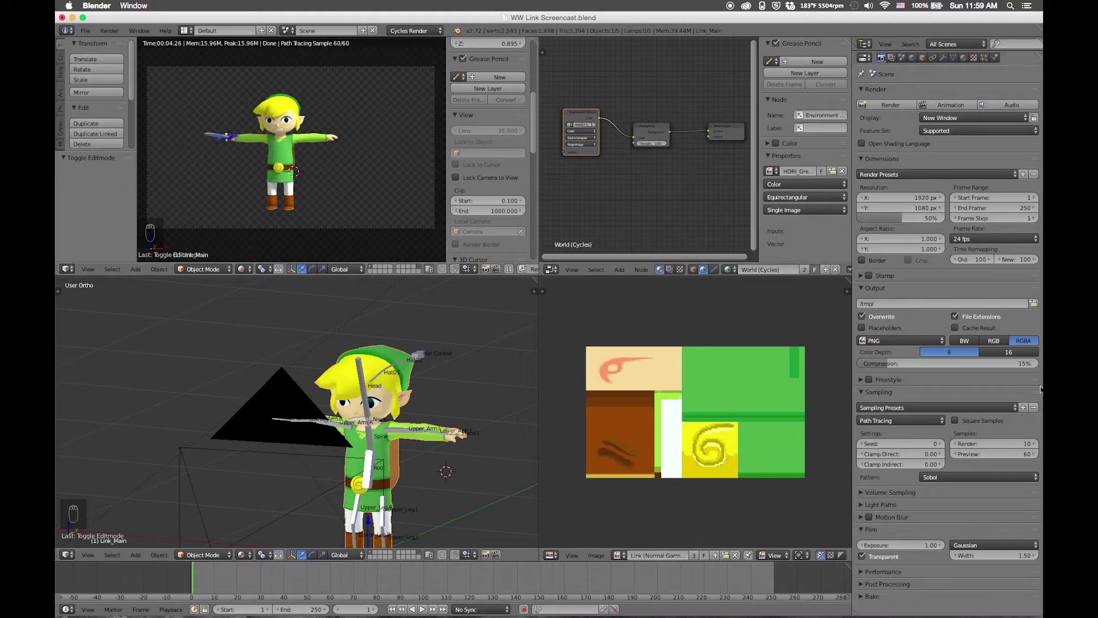
Maximize the world's node tree and space the Environment Texture and World Output nodes away from the Background node.
{"action": "key", "text": "ctrl+Up"}
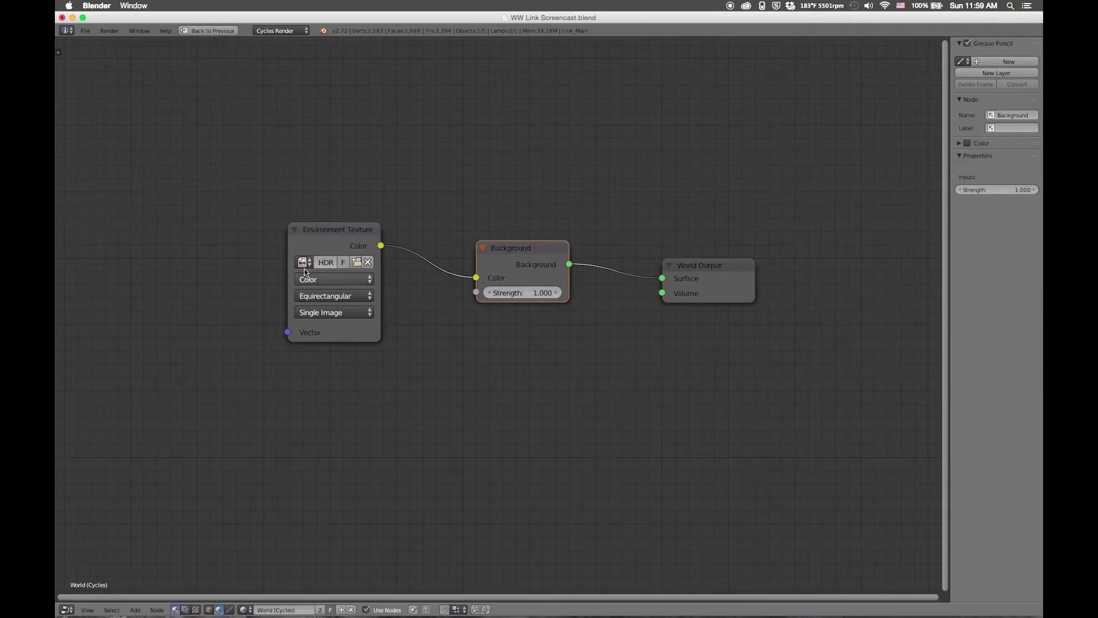
{"action": "left_click_drag", "start_coordinate": [337, 248], "coordinate": [286, 296]}
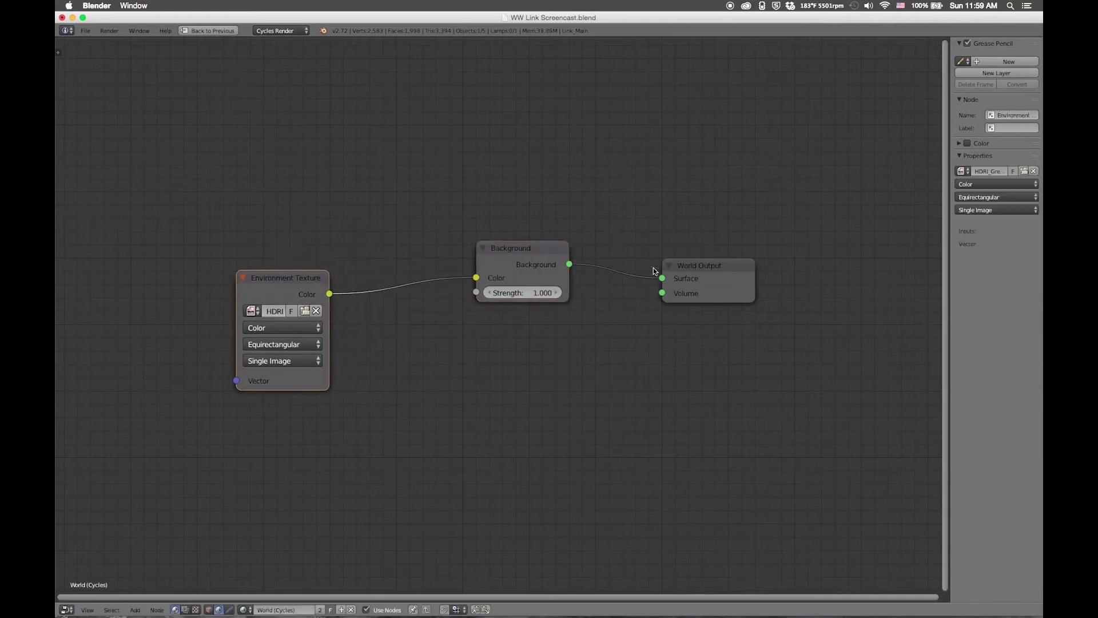
{"action": "left_click_drag", "start_coordinate": [697, 274], "coordinate": [808, 271]}
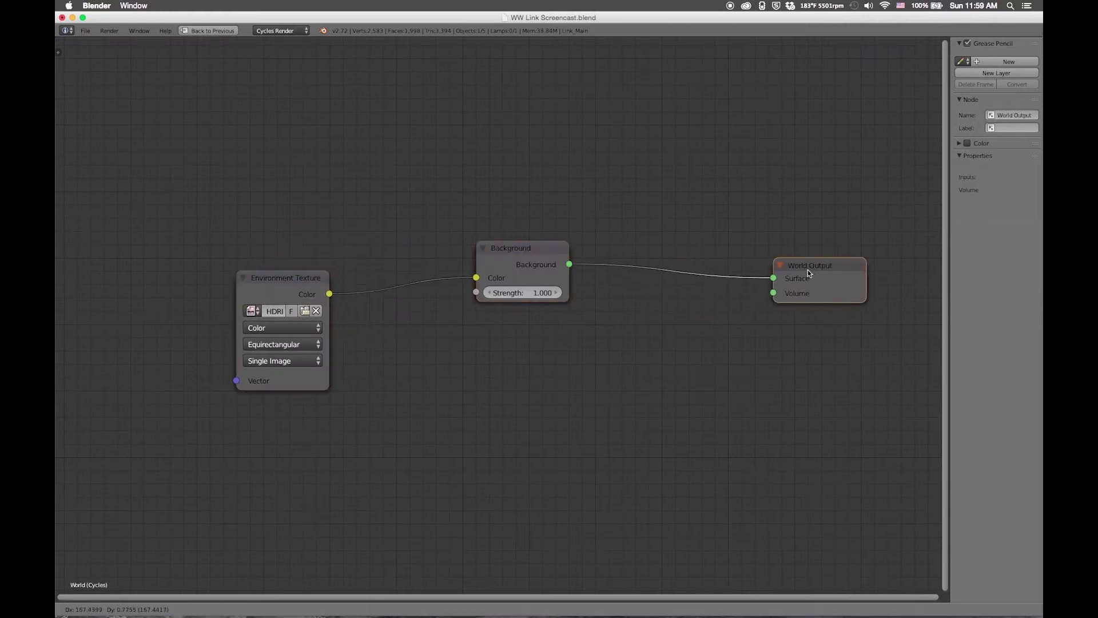
{"action": "left_click", "coordinate": [530, 255]}
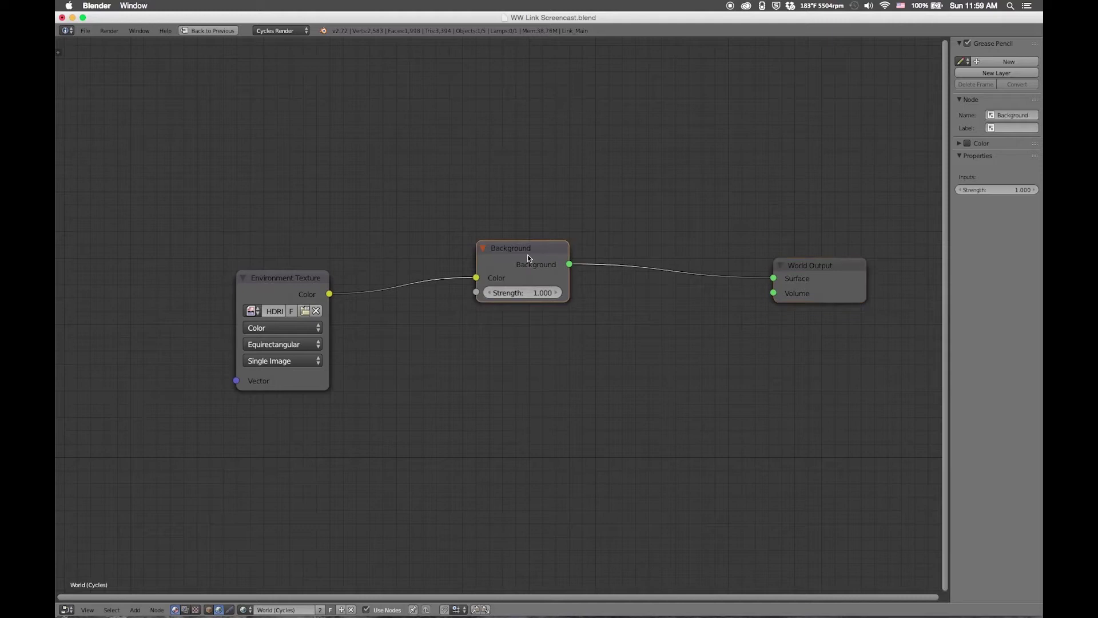
Show the Link_Eye material's nodes and move Image Texture and Material Output farther from the Diffuse BSDF.
{"action": "left_click", "coordinate": [208, 610]}
{"action": "left_click_drag", "start_coordinate": [389, 257], "coordinate": [261, 256]}
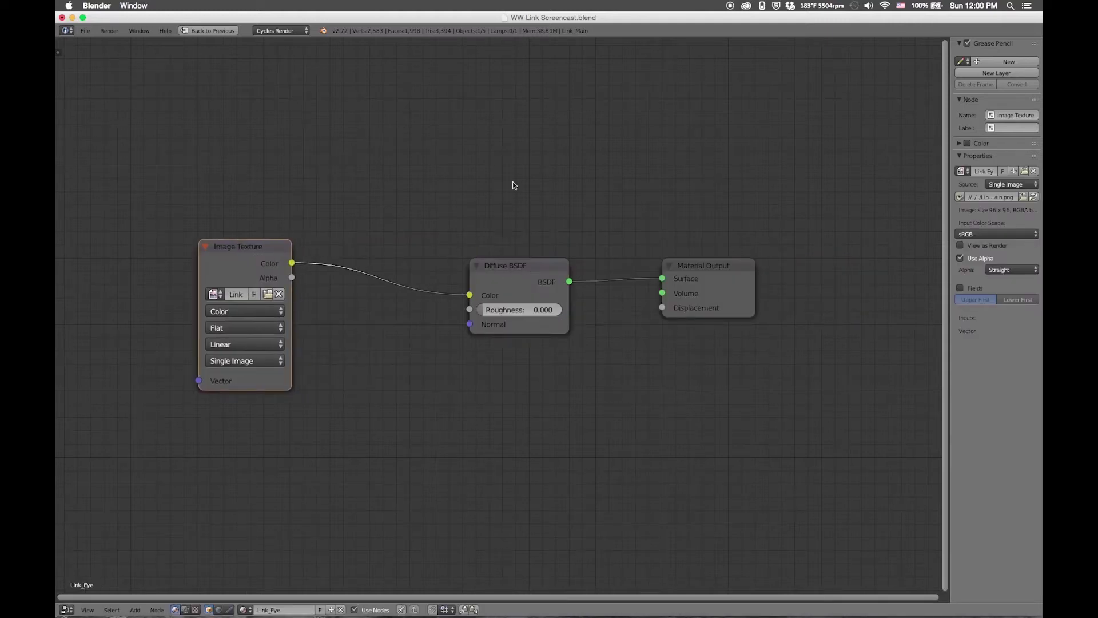
{"action": "left_click_drag", "start_coordinate": [712, 282], "coordinate": [895, 283]}
Insert a Mix Shader between the Diffuse BSDF and Material Output, and move the Diffuse BSDF up.
{"action": "key", "text": "shift+a"}
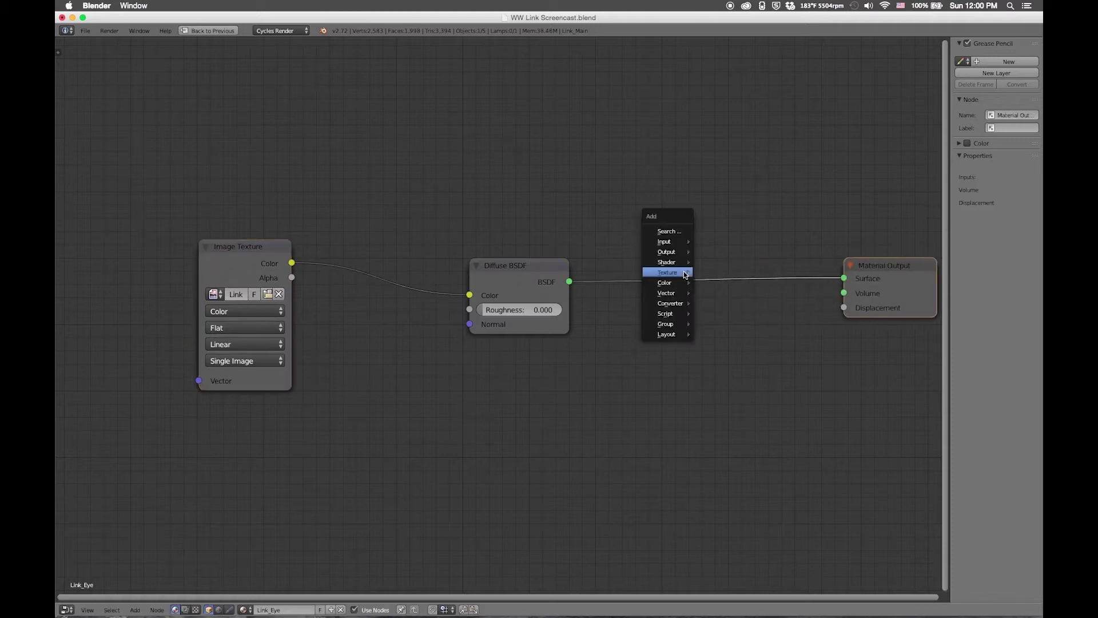
{"action": "mouse_move", "coordinate": [666, 262]}
{"action": "left_click", "coordinate": [735, 262]}
{"action": "left_click", "coordinate": [700, 259]}
{"action": "left_click_drag", "start_coordinate": [560, 279], "coordinate": [551, 235]}
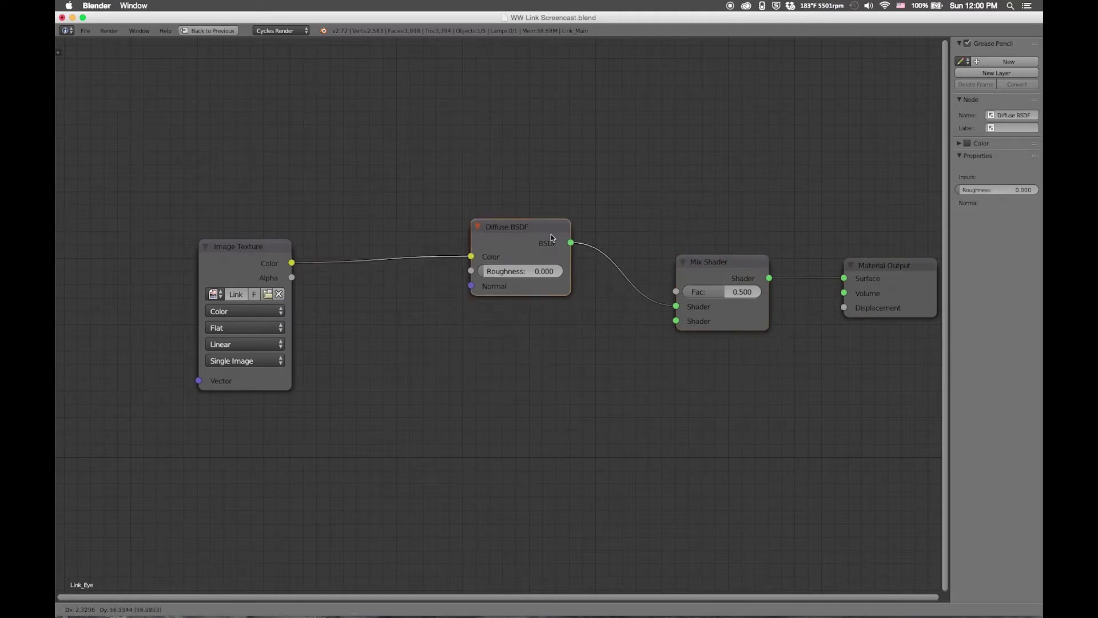
{"action": "key", "text": "shift+a"}
{"action": "mouse_move", "coordinate": [577, 343]}
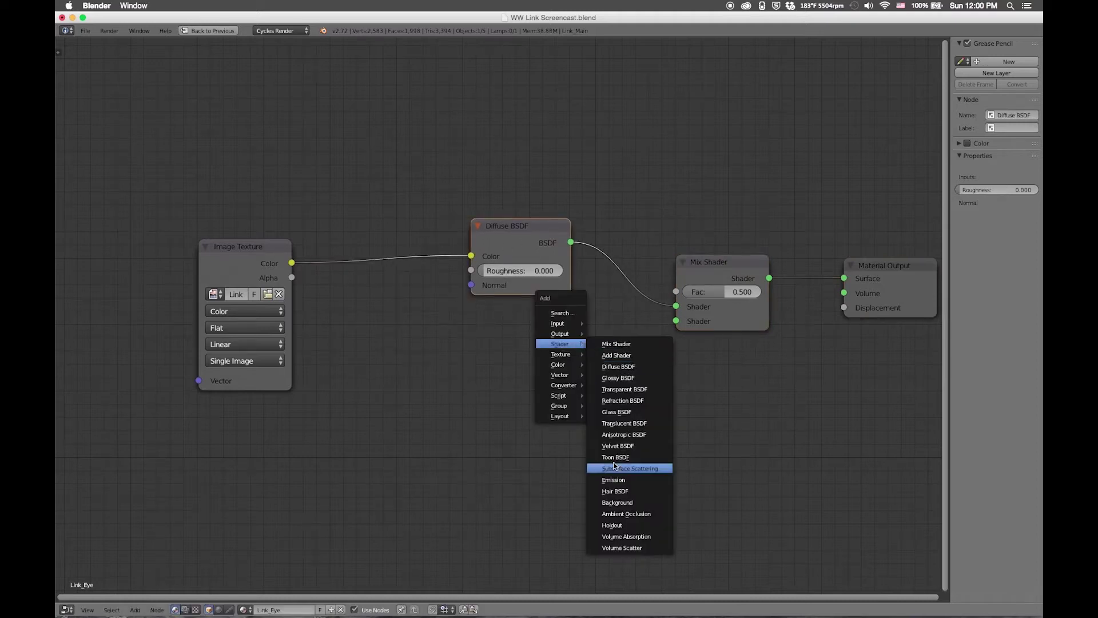
{"action": "left_click", "coordinate": [616, 423]}
{"action": "key", "text": "x"}
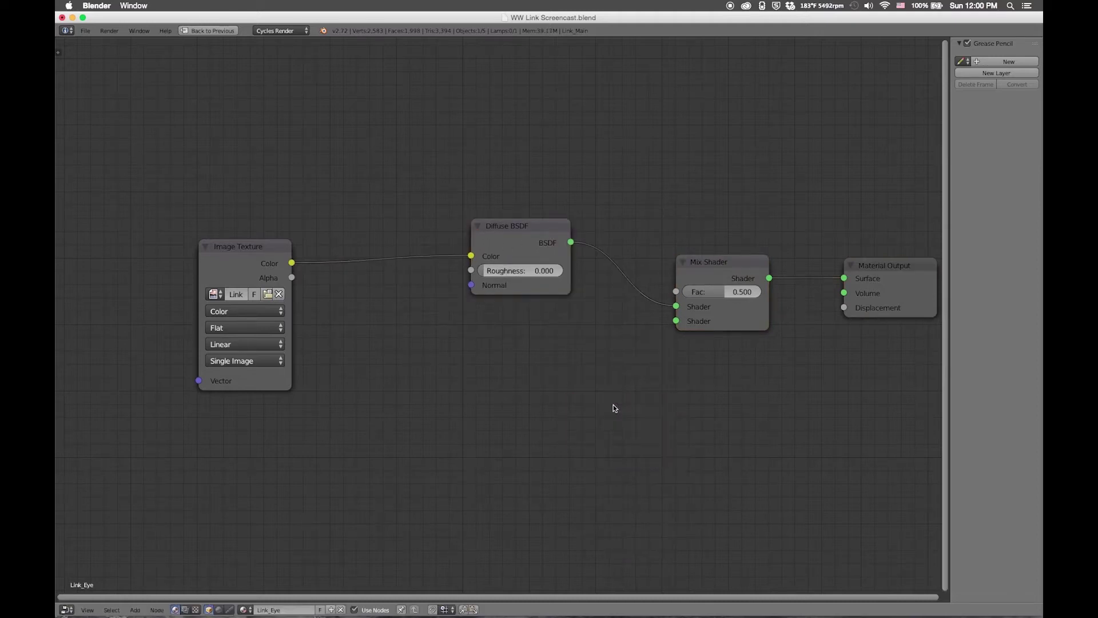
Add a Transparent BSDF below the Diffuse BSDF, link it to the Mix Shader's second Shader input, and restore the full layout.
{"action": "key", "text": "shift+a"}
{"action": "mouse_move", "coordinate": [613, 405]}
{"action": "left_click", "coordinate": [658, 247]}
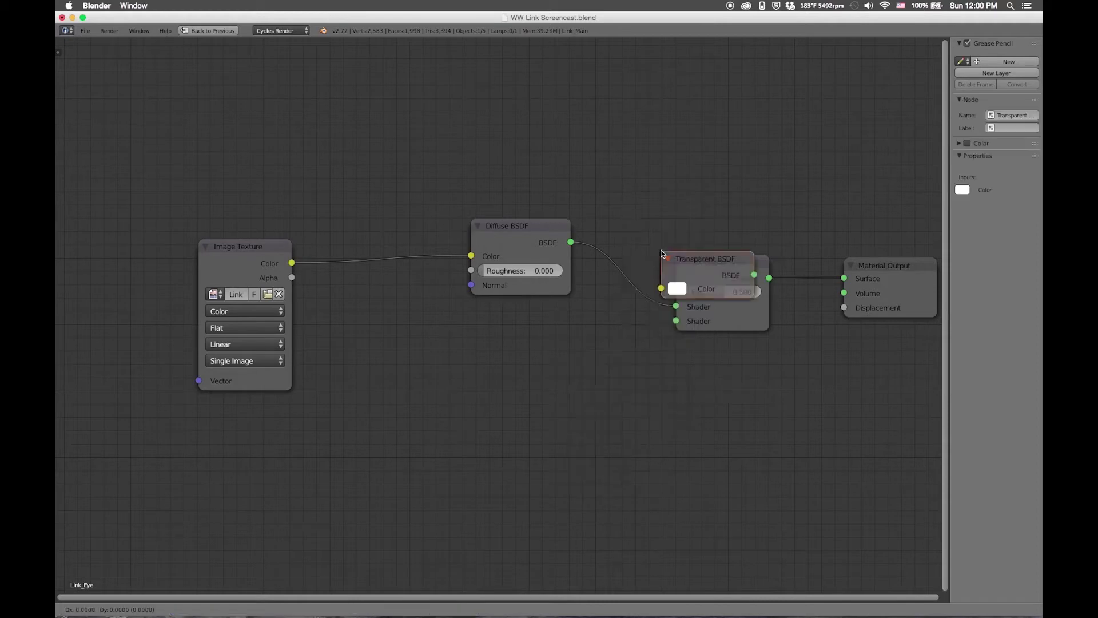
{"action": "left_click", "coordinate": [478, 329]}
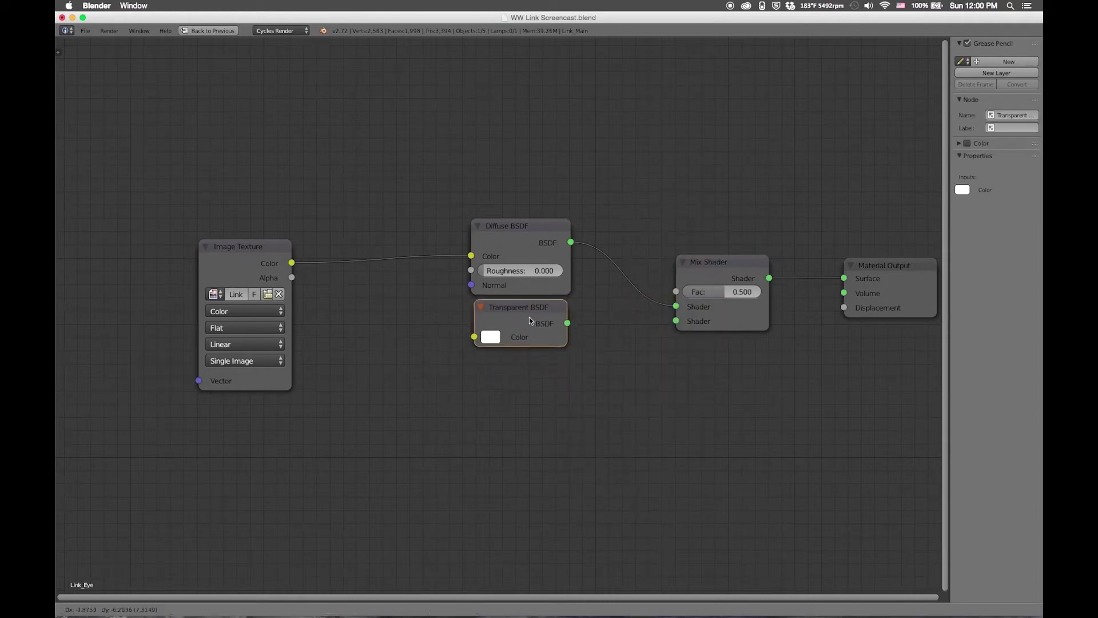
{"action": "left_click_drag", "start_coordinate": [566, 323], "coordinate": [685, 324]}
{"action": "left_click_drag", "start_coordinate": [716, 267], "coordinate": [683, 242]}
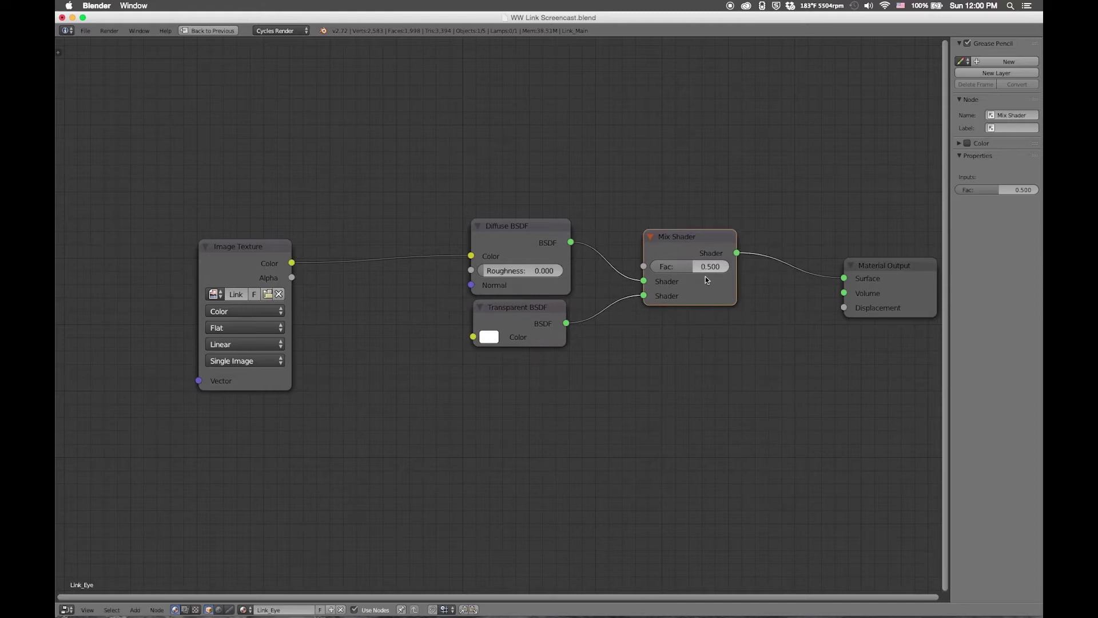
{"action": "key", "text": "ctrl+Up"}
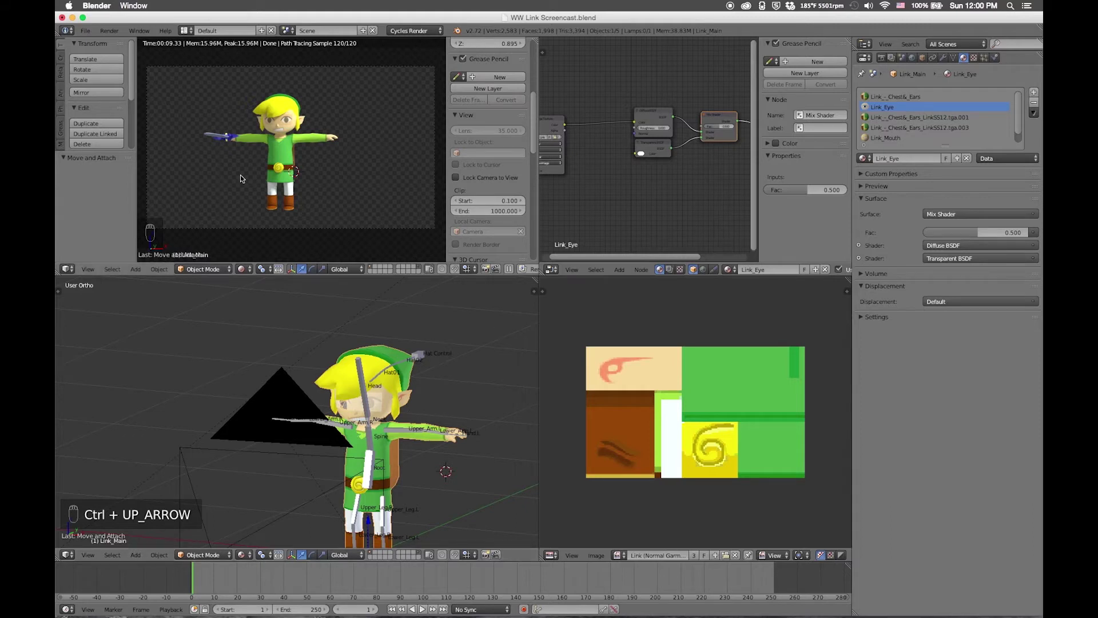
Try a factor of 0.782 on the Link_Eye Mix Shader and undo the change.
{"action": "scroll", "coordinate": [679, 136], "scroll_direction": "up", "scroll_amount": 1}
{"action": "middle_click_drag", "start_coordinate": [678, 136], "coordinate": [678, 123], "text": "ctrl"}
{"action": "middle_click_drag", "start_coordinate": [678, 123], "coordinate": [635, 153]}
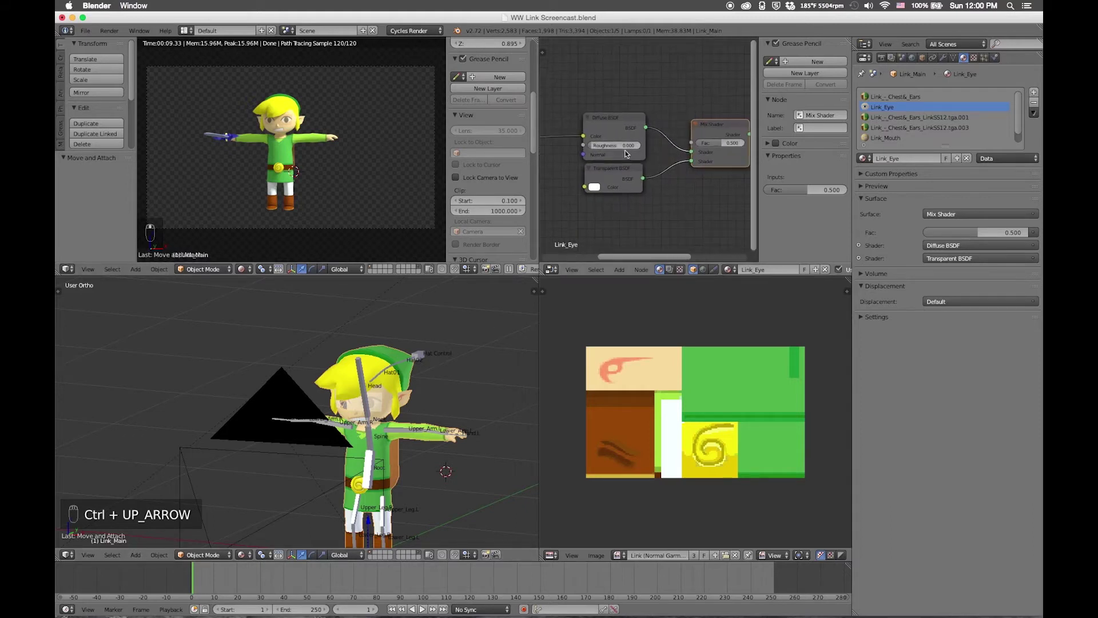
{"action": "middle_click_drag", "start_coordinate": [716, 147], "coordinate": [653, 147]}
{"action": "left_click_drag", "start_coordinate": [666, 143], "coordinate": [672, 143]}
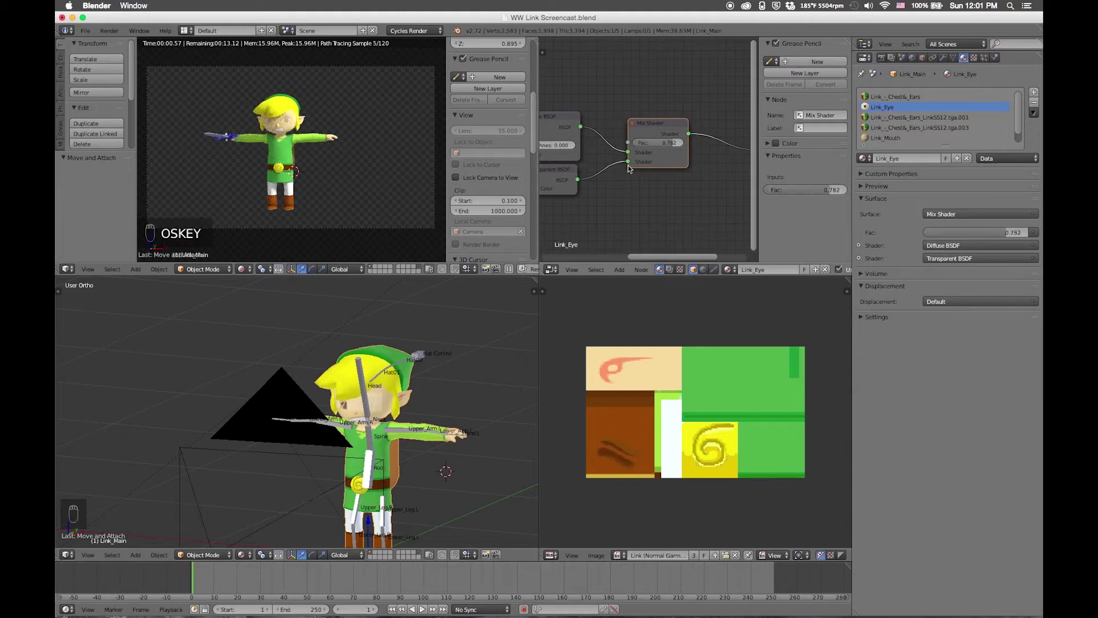
{"action": "key", "text": "super+z"}
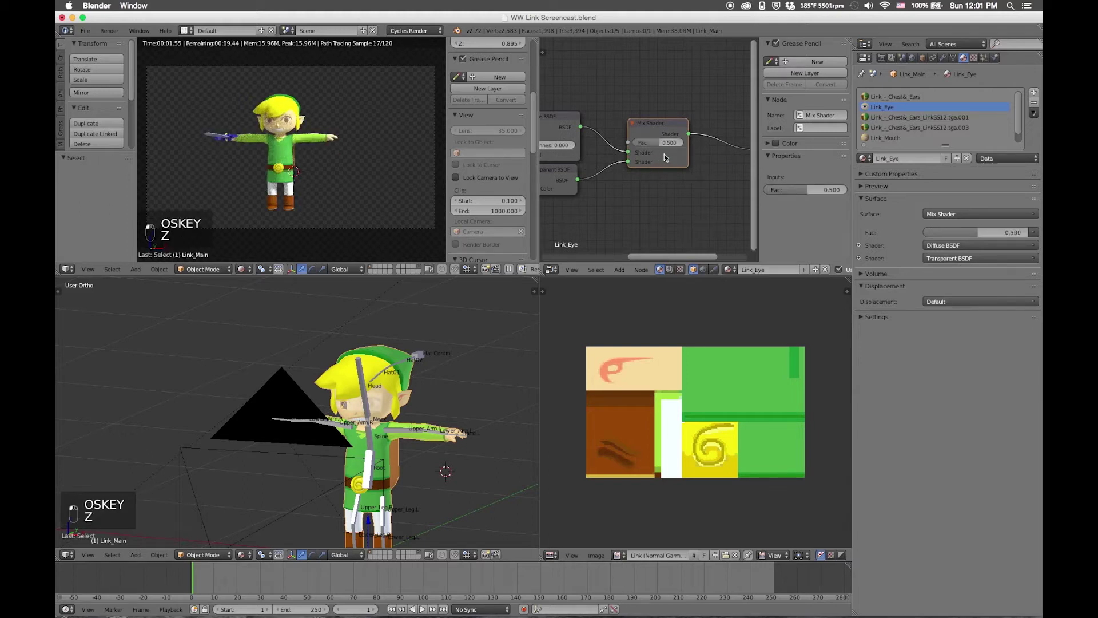
Duplicate the Link_Eye material's Image Texture node and place the copy directly above the original.
{"action": "key", "text": "shift+space"}
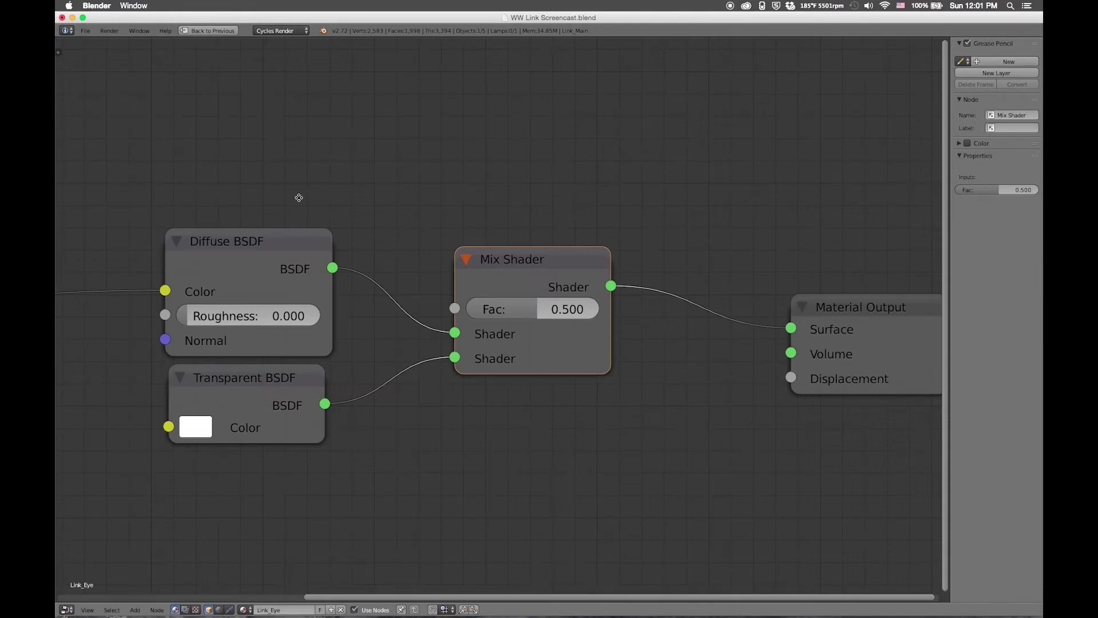
{"action": "scroll", "coordinate": [297, 252], "scroll_direction": "down", "scroll_amount": 3}
{"action": "middle_click_drag", "start_coordinate": [368, 252], "coordinate": [474, 281]}
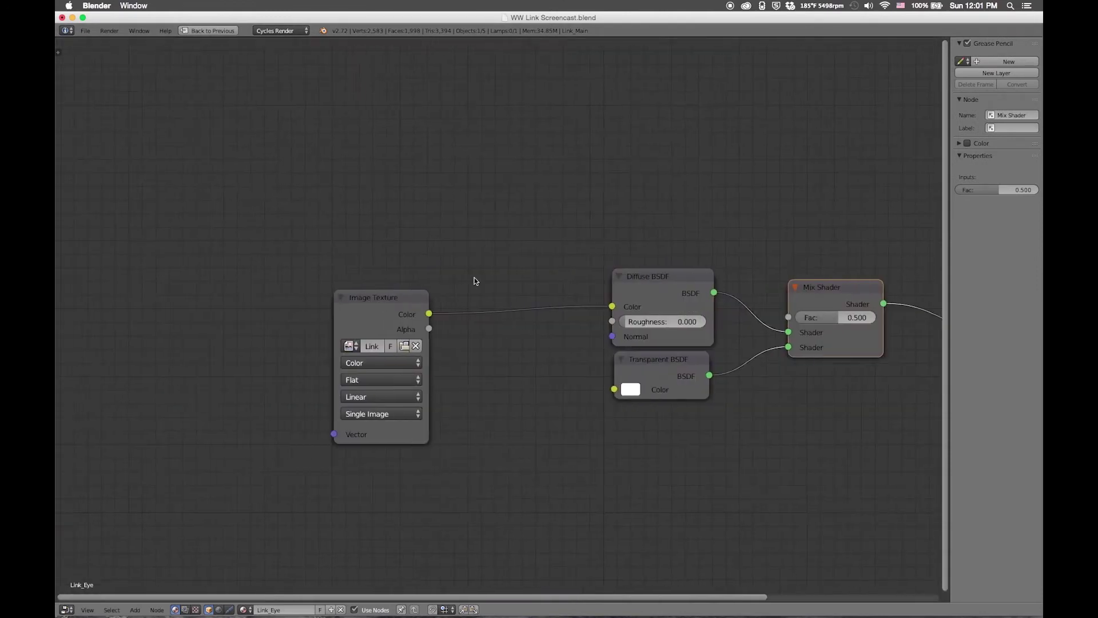
{"action": "right_click", "coordinate": [360, 313]}
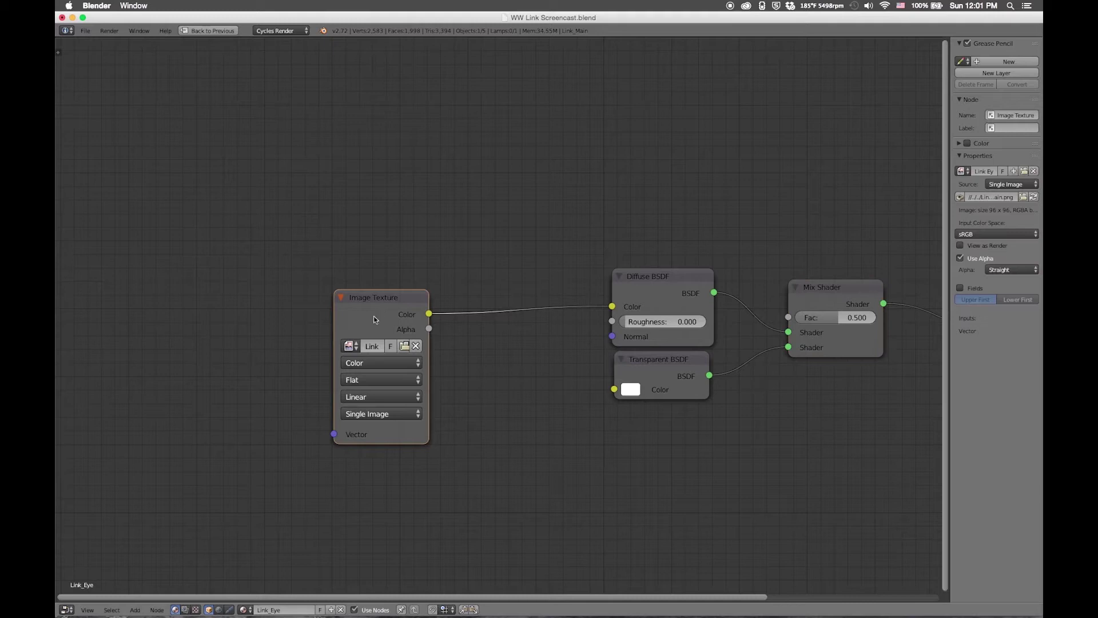
{"action": "key", "text": "shift+d"}
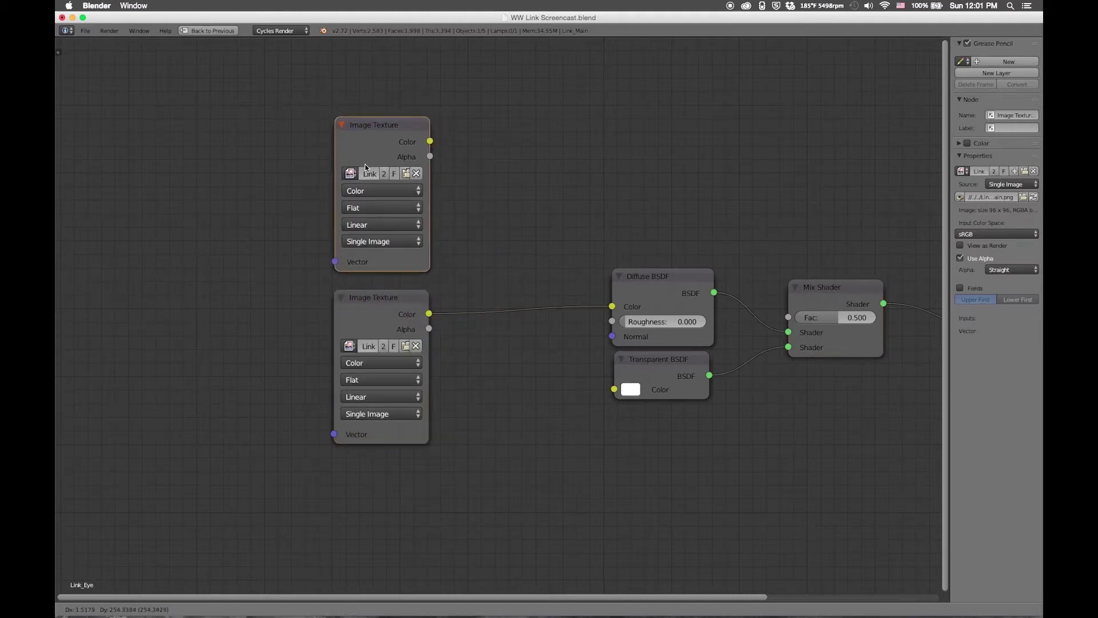
{"action": "left_click", "coordinate": [366, 172]}
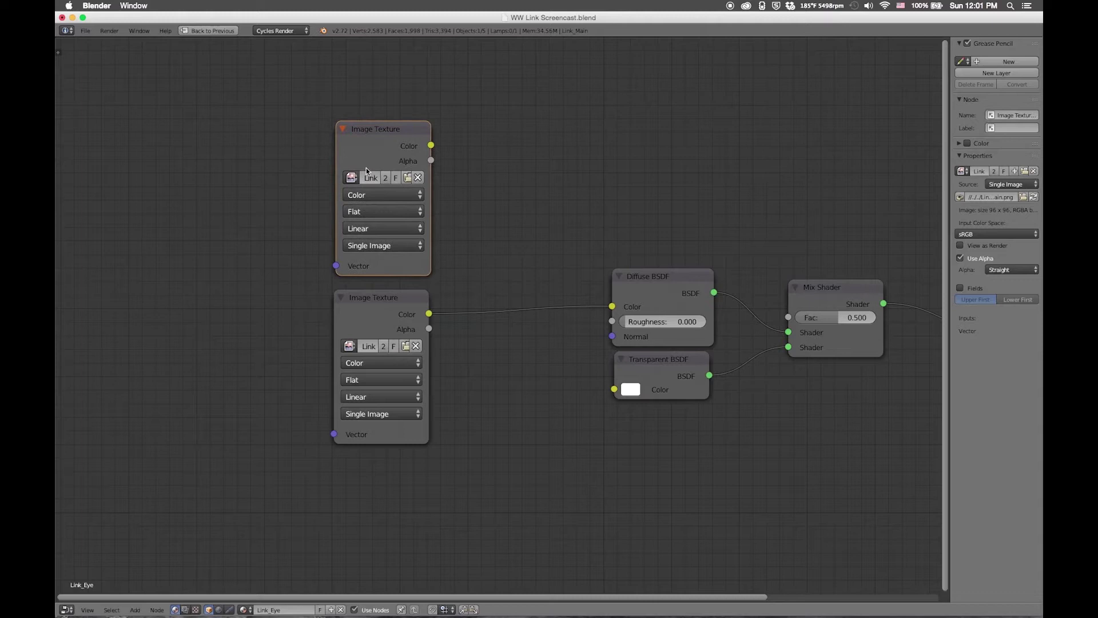
Load Link Eye Matte.png from the Link Textures folder into the duplicated Image Texture node.
{"action": "left_click", "coordinate": [407, 178]}
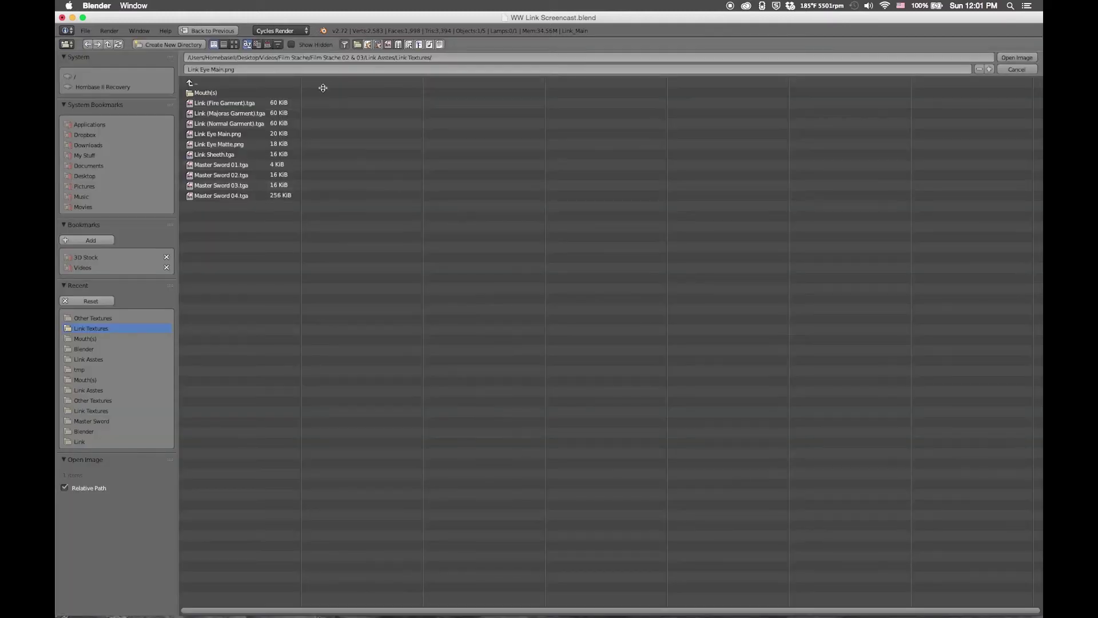
{"action": "left_click", "coordinate": [235, 46]}
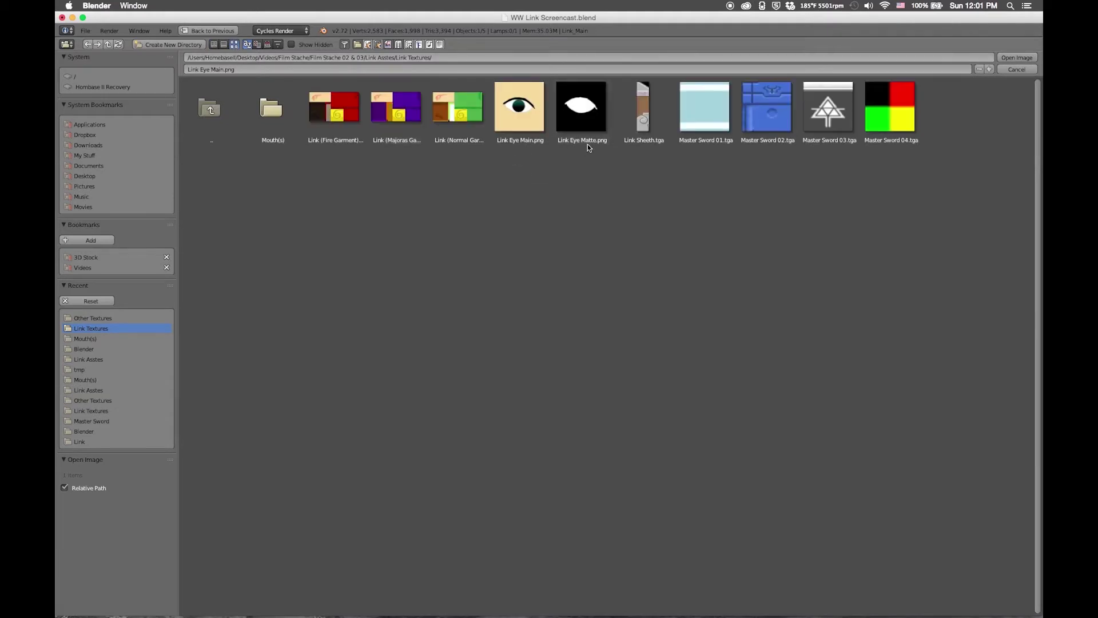
{"action": "left_click", "coordinate": [586, 115]}
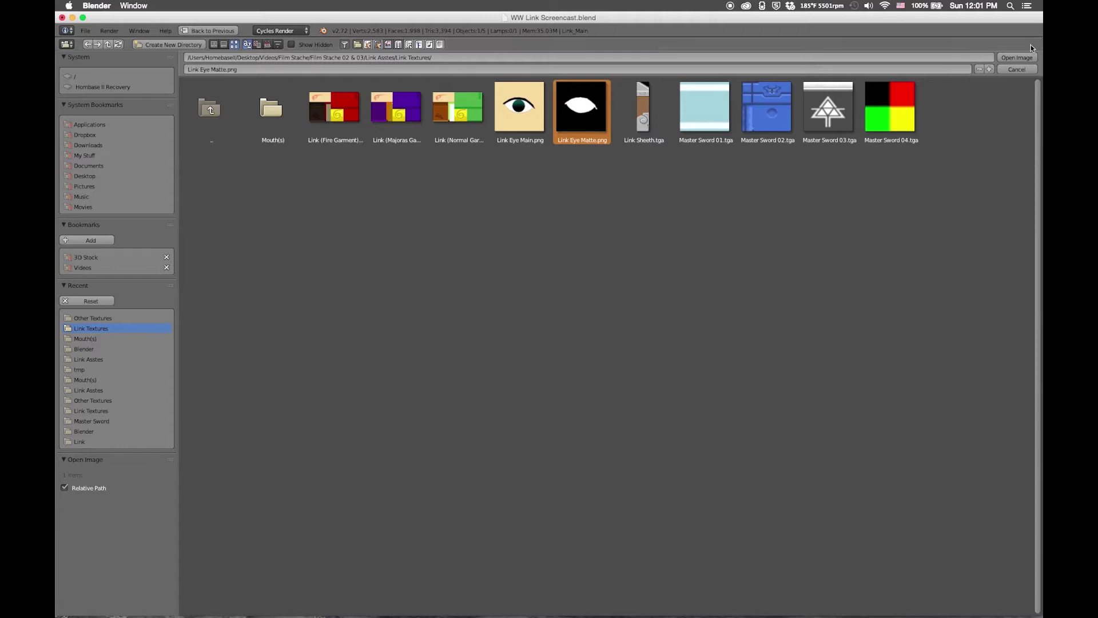
{"action": "left_click", "coordinate": [1017, 58]}
Link the matte texture's Color output to the Mix Shader's Fac input, move the Mix Shader up, and restore the full layout.
{"action": "left_click_drag", "start_coordinate": [430, 145], "coordinate": [788, 317]}
{"action": "left_click", "coordinate": [801, 286]}
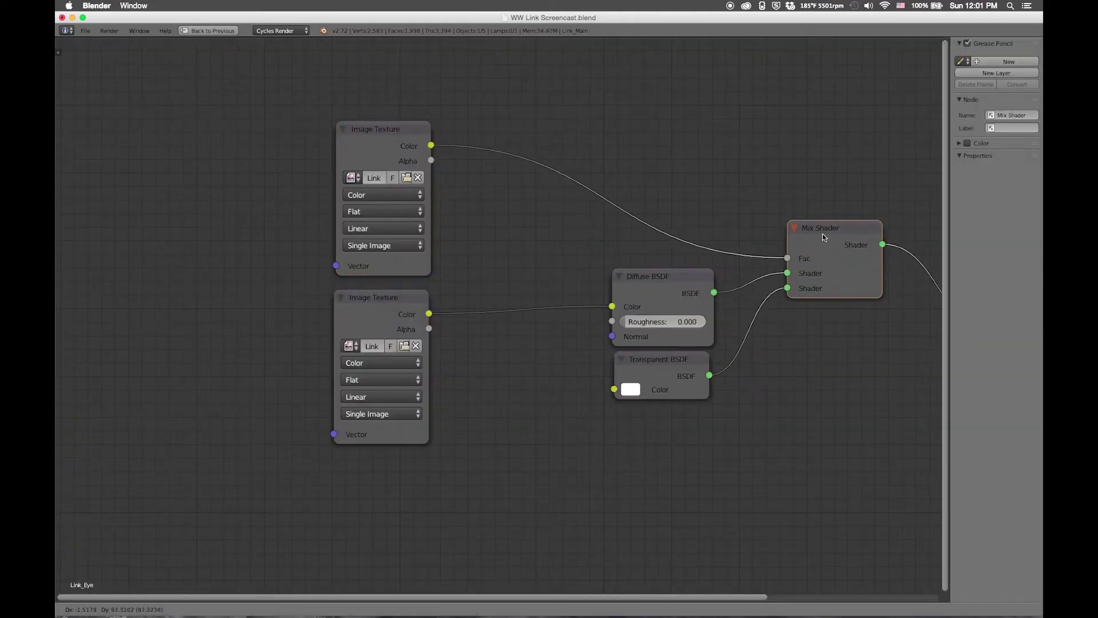
{"action": "middle_click_drag", "start_coordinate": [823, 244], "coordinate": [614, 246]}
{"action": "key", "text": "ctrl+Up"}
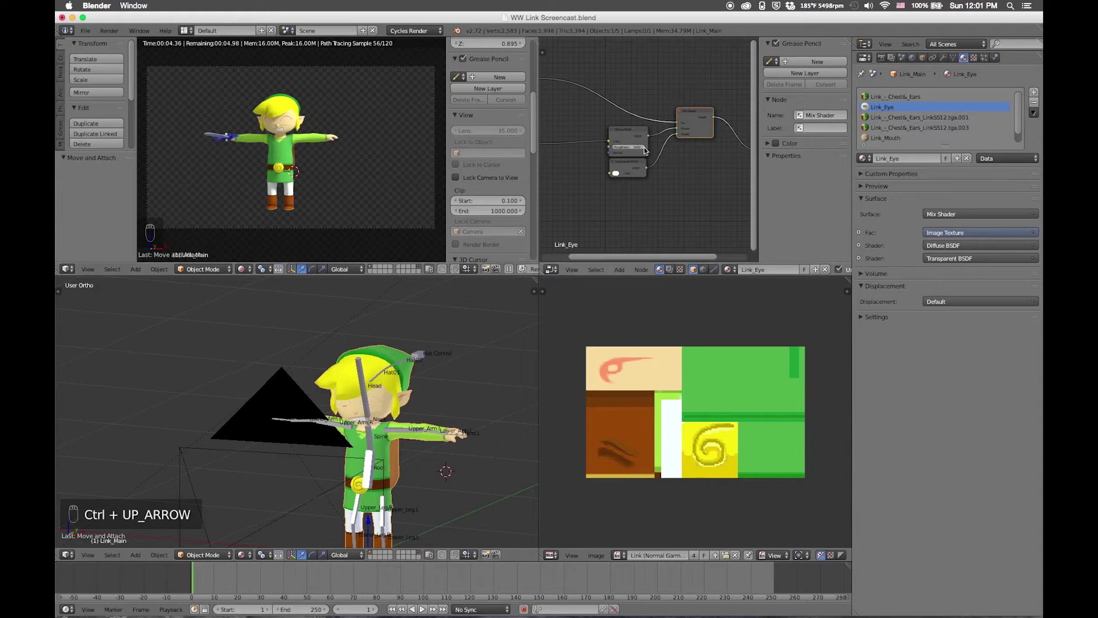
Insert a ColorRamp between the matte Image Texture and the Mix Shader's Fac, and move the Mix Shader closer to the Material Output.
{"action": "key", "text": "ctrl+Up"}
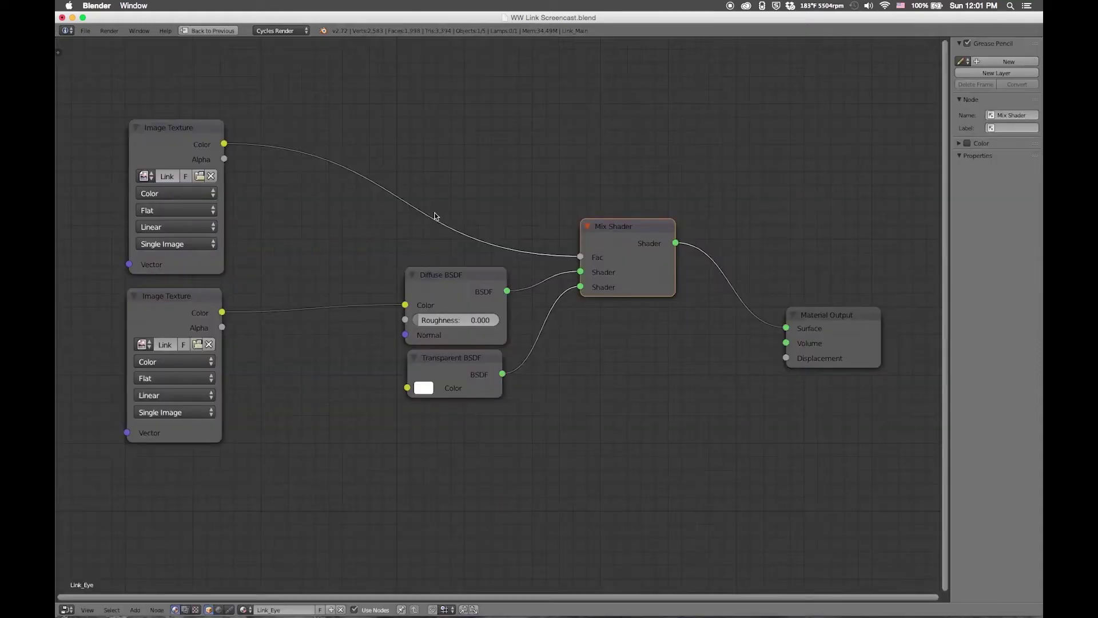
{"action": "key", "text": "shift+a"}
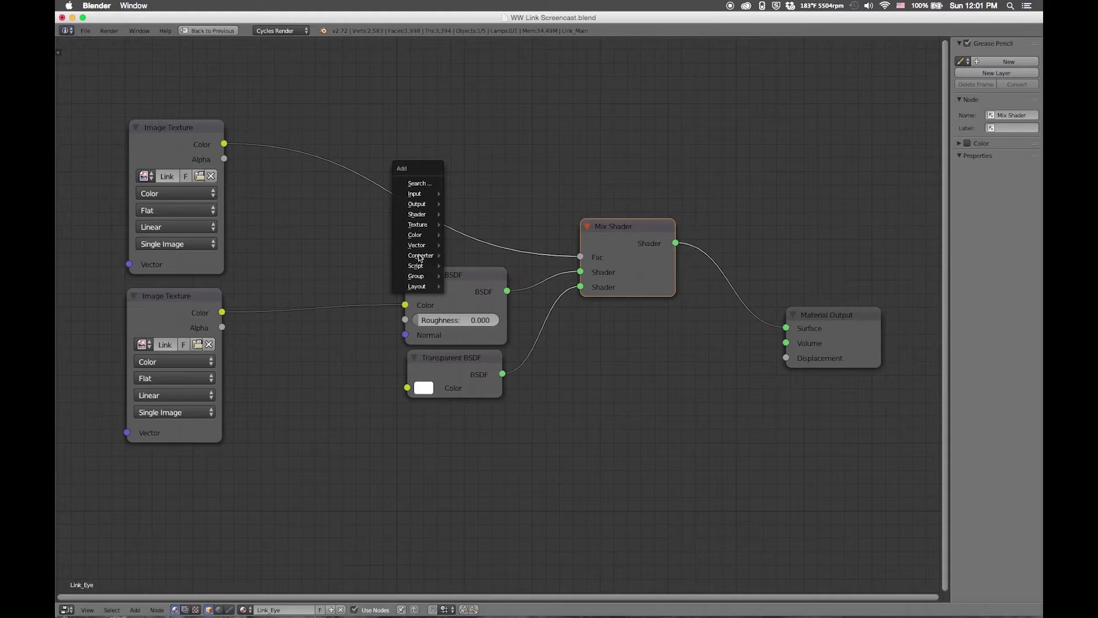
{"action": "mouse_move", "coordinate": [422, 256]}
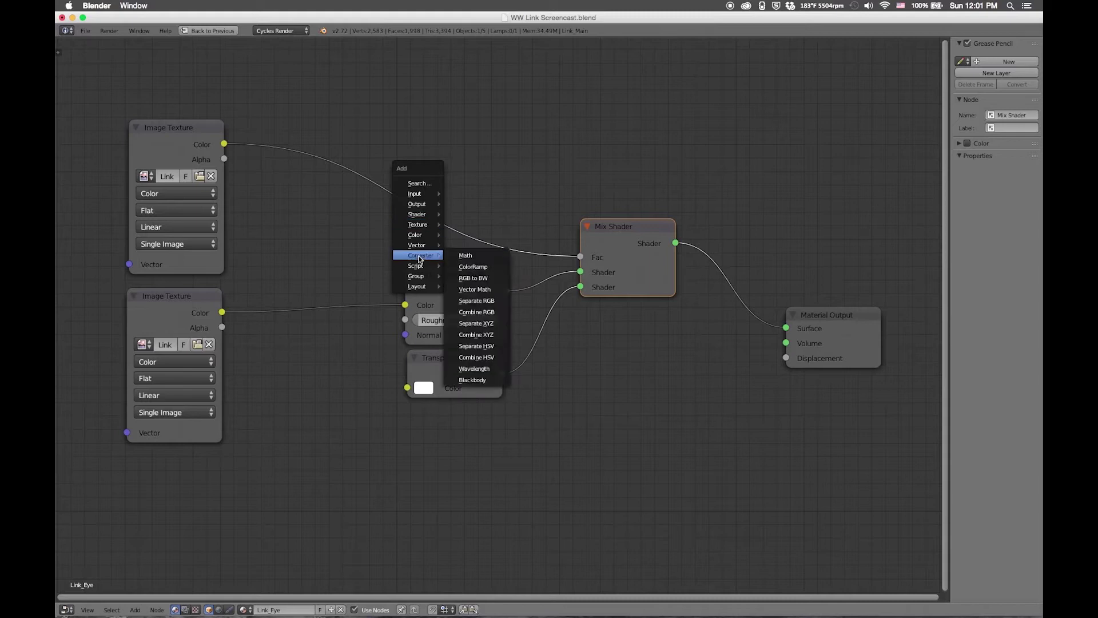
{"action": "left_click", "coordinate": [473, 267]}
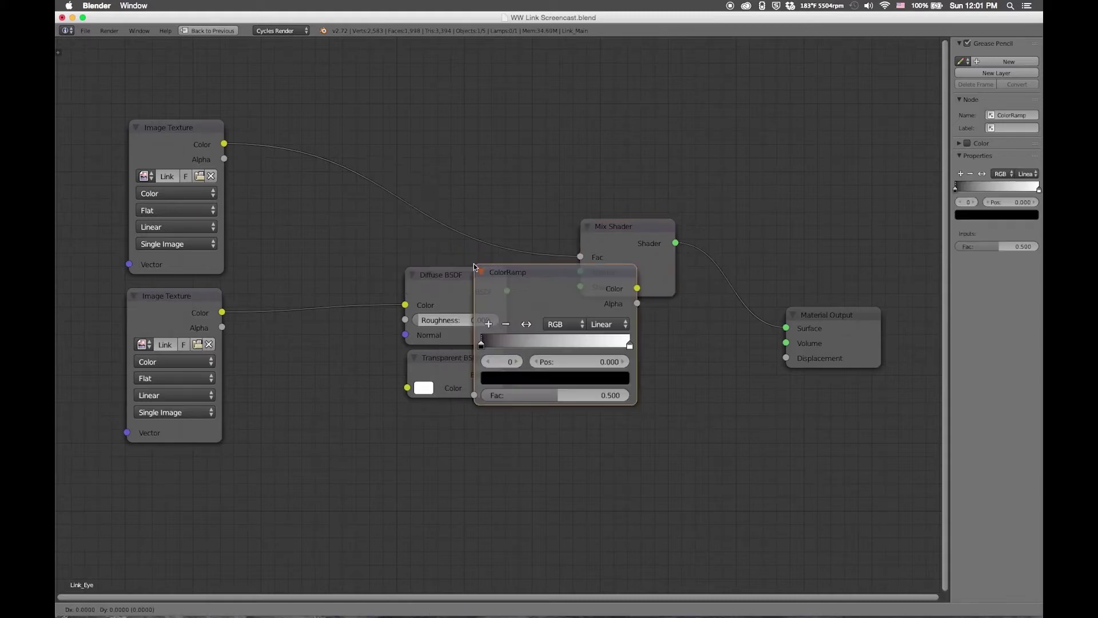
{"action": "left_click", "coordinate": [295, 79]}
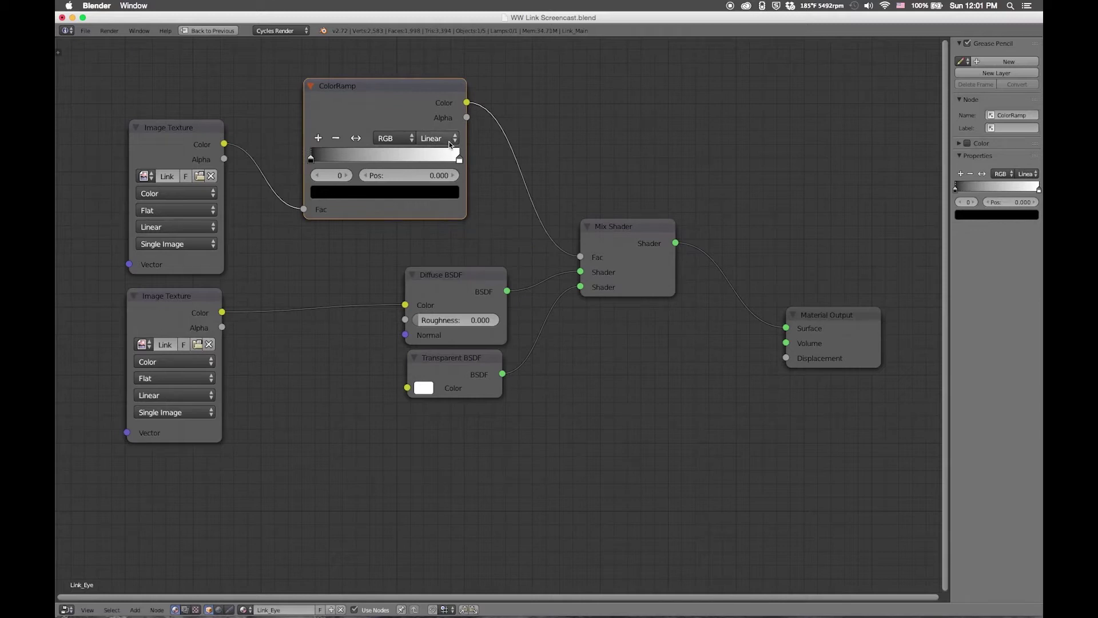
{"action": "right_click_drag", "start_coordinate": [633, 228], "coordinate": [708, 230]}
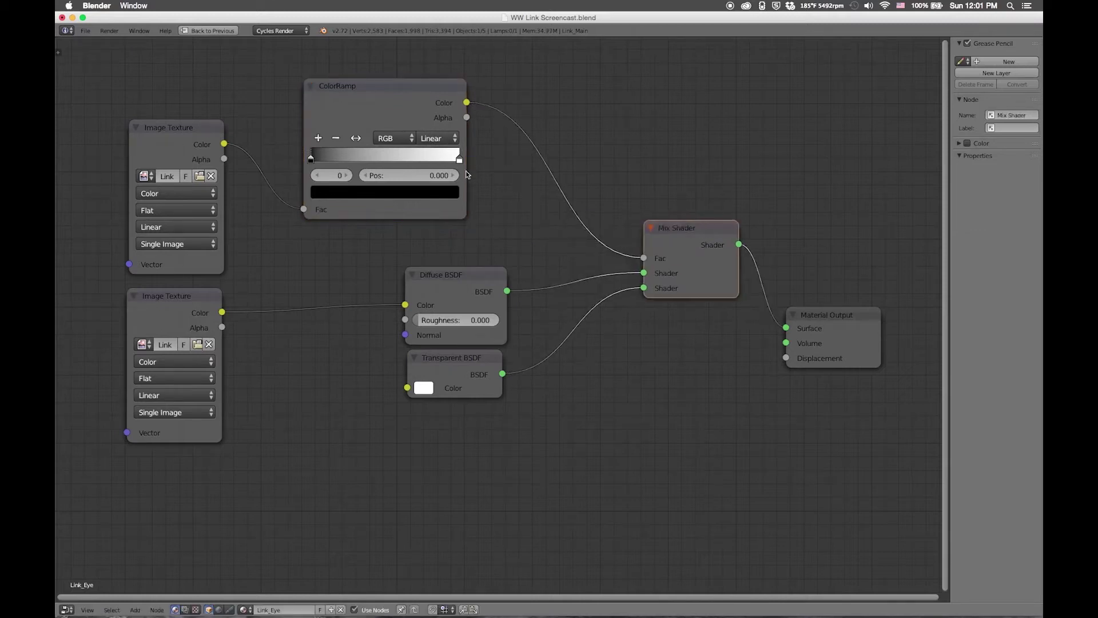
Try sliding the ColorRamp's white stop toward the middle of the gradient and undo the change.
{"action": "mouse_move", "coordinate": [458, 162]}
{"action": "right_mouse_down"}
{"action": "mouse_move", "coordinate": [420, 161]}
{"action": "mouse_move", "coordinate": [457, 166]}
{"action": "right_mouse_up"}
{"action": "left_click_drag", "start_coordinate": [457, 165], "coordinate": [388, 166]}
{"action": "key", "text": "ctrl+z"}
Insert a MixRGB node between the ColorRamp and the Mix Shader's Fac, with its blend mode set to Add.
{"action": "key", "text": "shift+a"}
{"action": "mouse_move", "coordinate": [541, 154]}
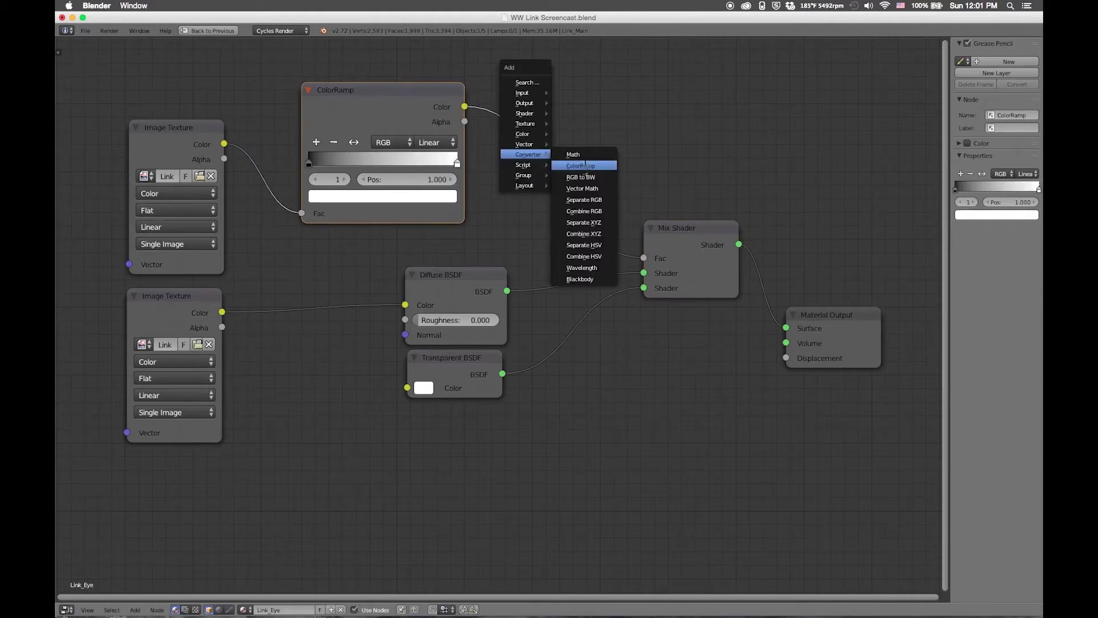
{"action": "mouse_move", "coordinate": [523, 134]}
{"action": "left_click", "coordinate": [578, 133]}
{"action": "left_click", "coordinate": [572, 137]}
{"action": "left_click", "coordinate": [575, 144]}
Try a factor of 1.000, a black Color2 and a position nearer the ColorRamp for the Add node, and undo these changes.
{"action": "left_click", "coordinate": [543, 172]}
{"action": "left_click", "coordinate": [541, 203]}
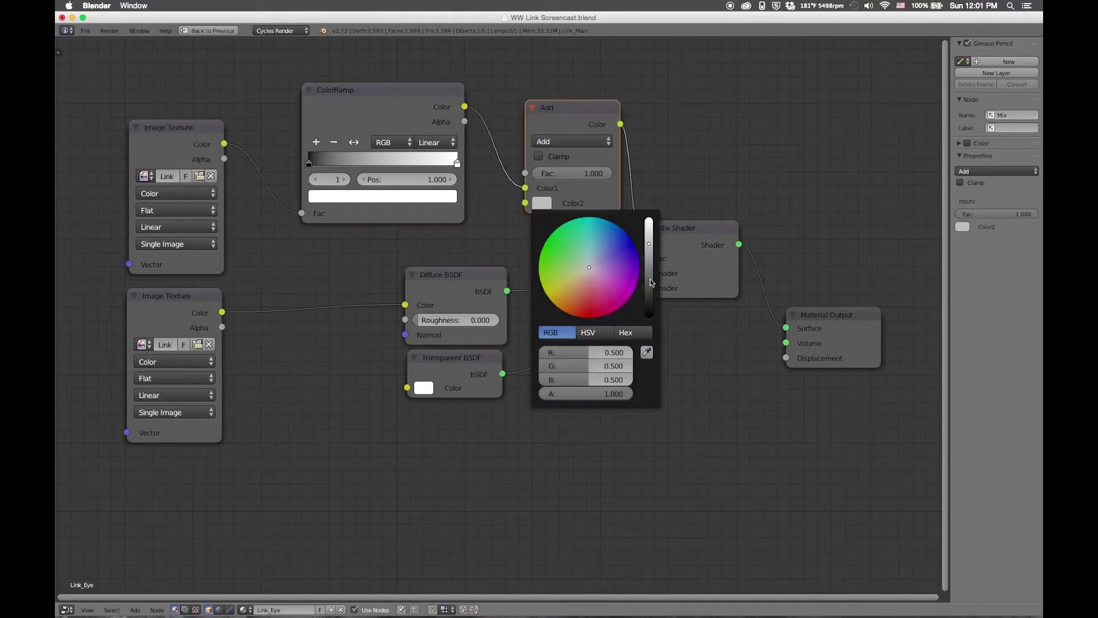
{"action": "left_click_drag", "start_coordinate": [651, 279], "coordinate": [652, 299]}
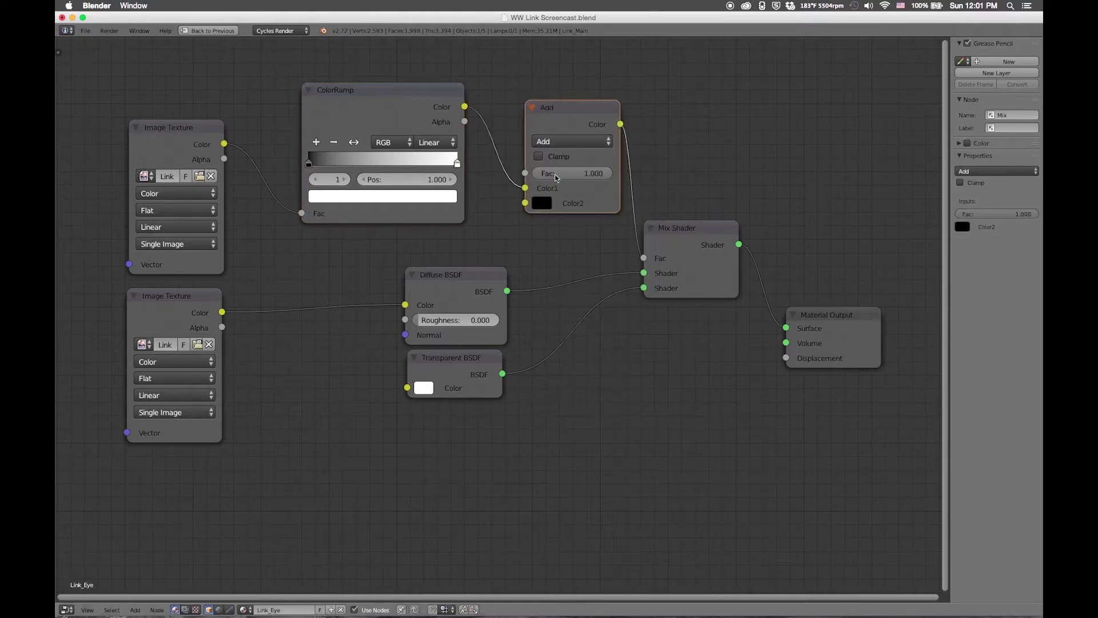
{"action": "left_click_drag", "start_coordinate": [568, 124], "coordinate": [517, 118]}
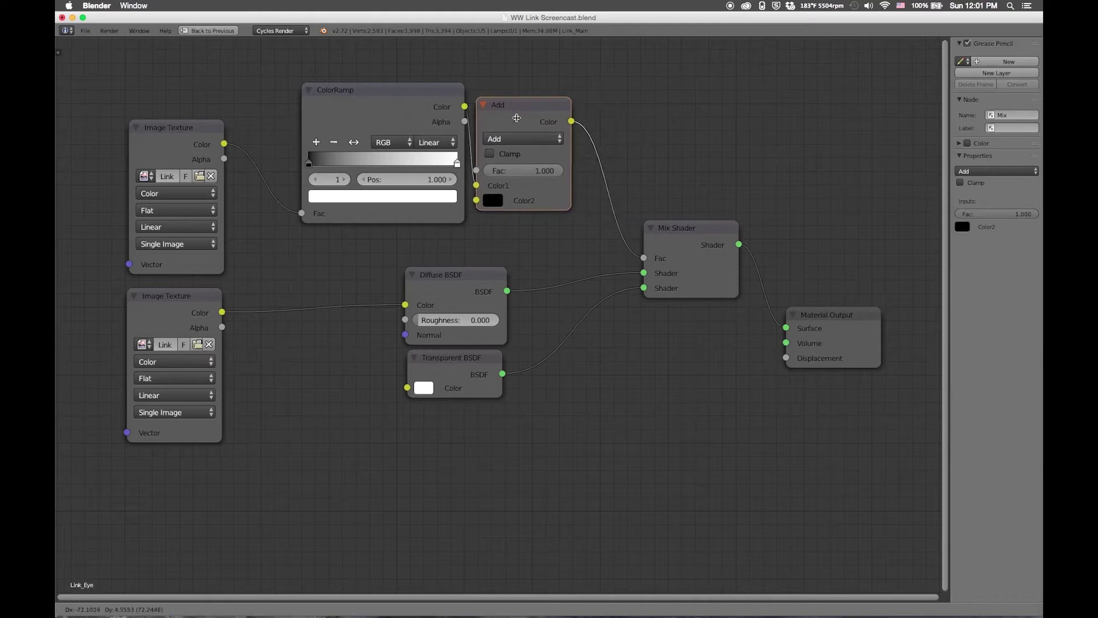
{"action": "key", "text": "ctrl+z"}
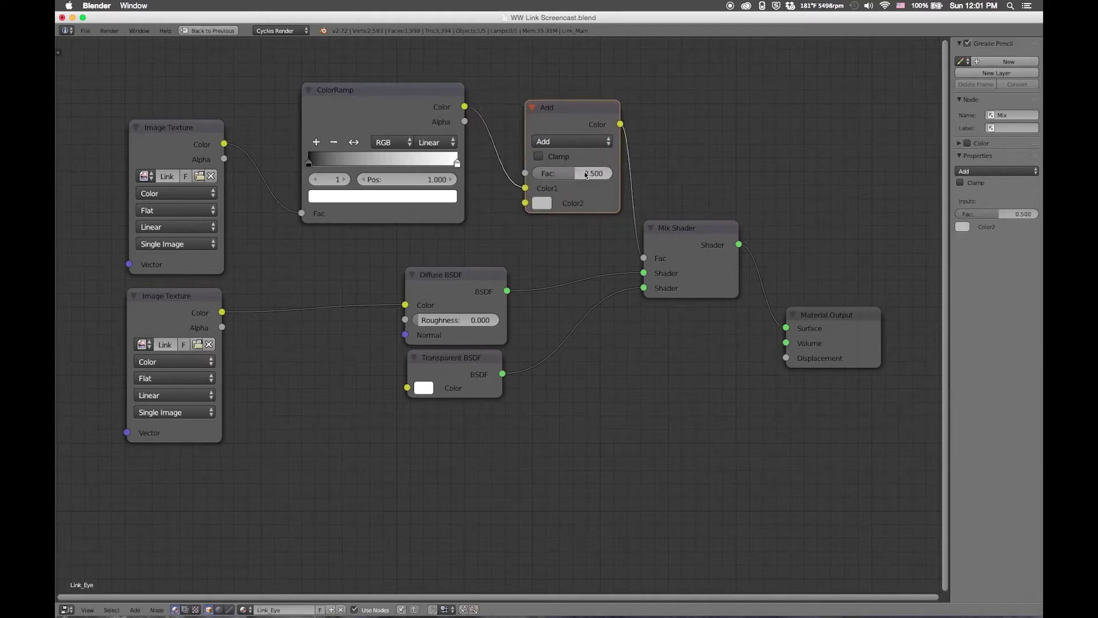
Set the Add node's factor to 1.000 and Color2 to black, place it right beside the ColorRamp, and restore the full layout.
{"action": "left_click", "coordinate": [581, 173]}
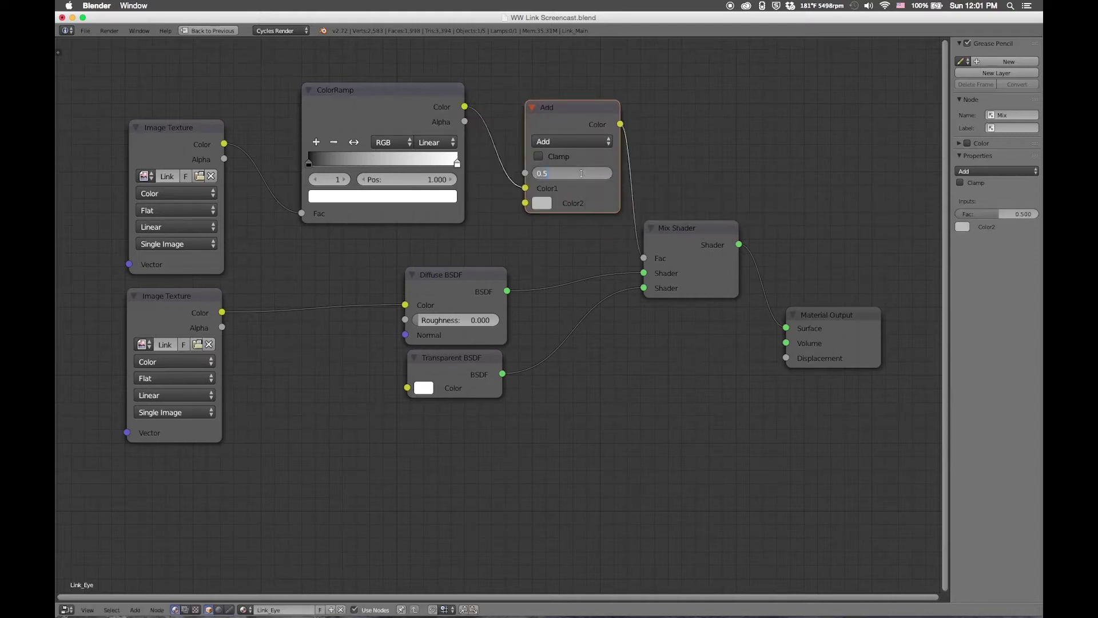
{"action": "key", "text": "Return"}
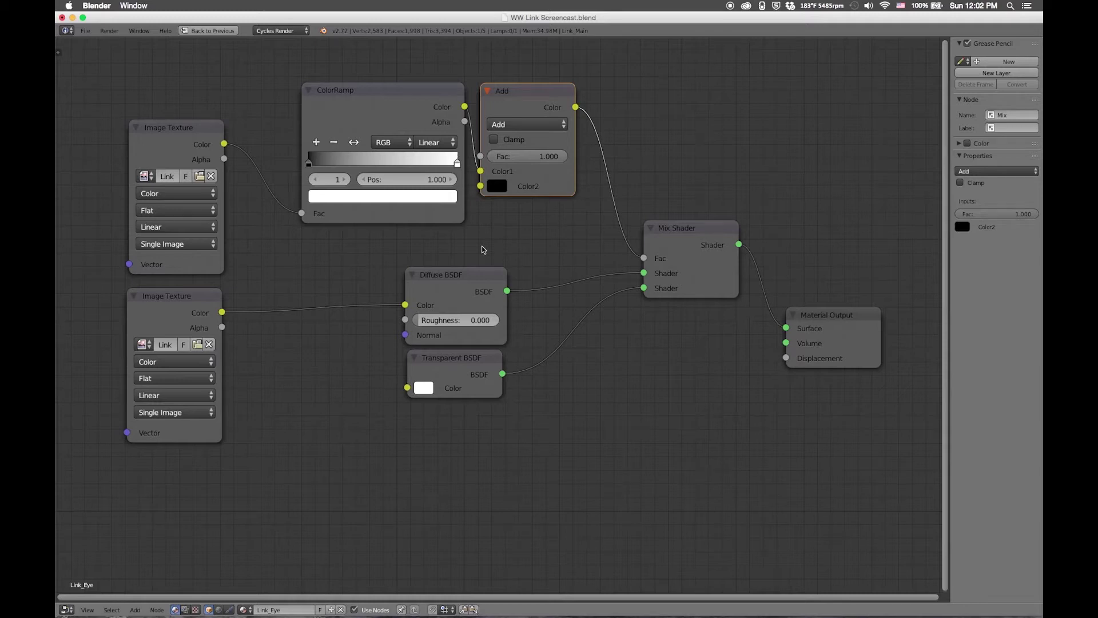
{"action": "key", "text": "ctrl+Up"}
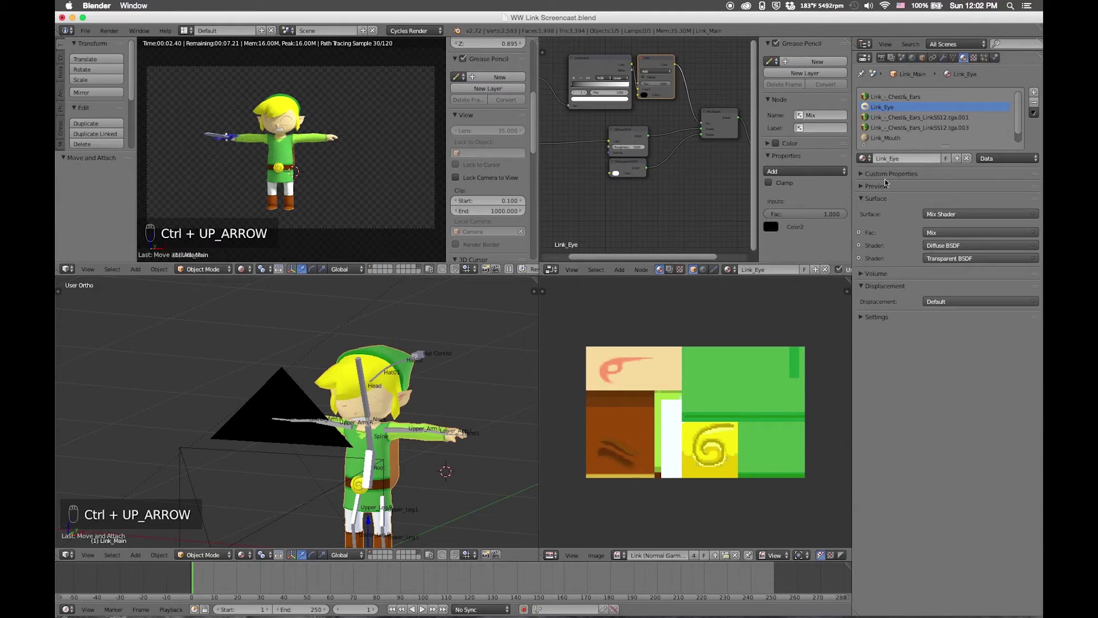
Show the Link_Eye material preview and swap the ColorRamp's stops so white sits at 0.000 and black at 1.000.
{"action": "left_click", "coordinate": [864, 186]}
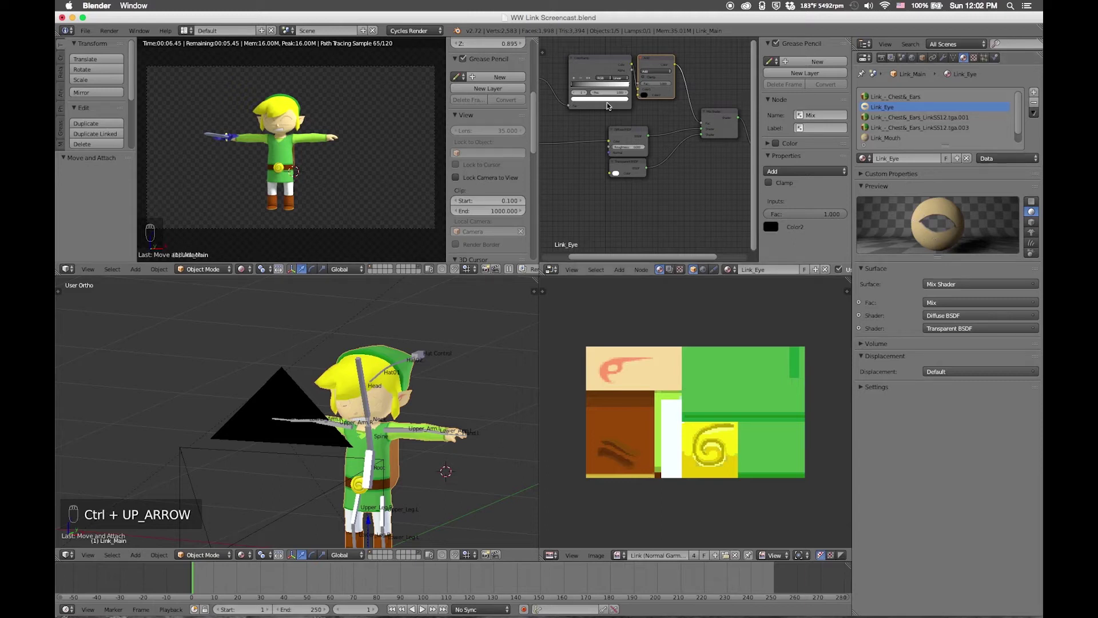
{"action": "key", "text": "ctrl+Up"}
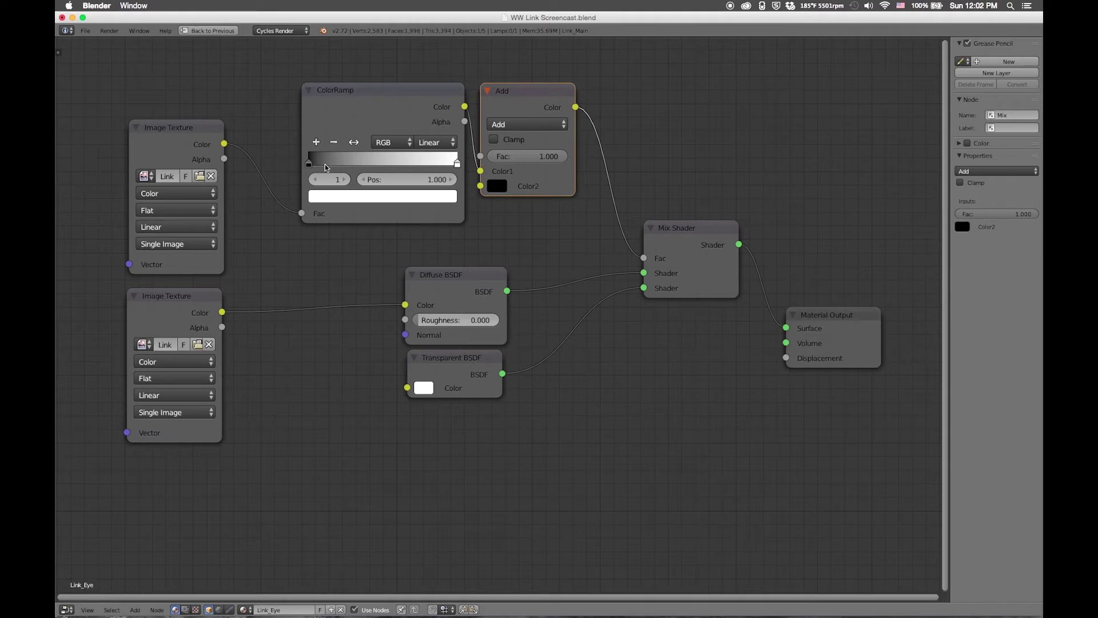
{"action": "left_click_drag", "start_coordinate": [342, 167], "coordinate": [269, 165]}
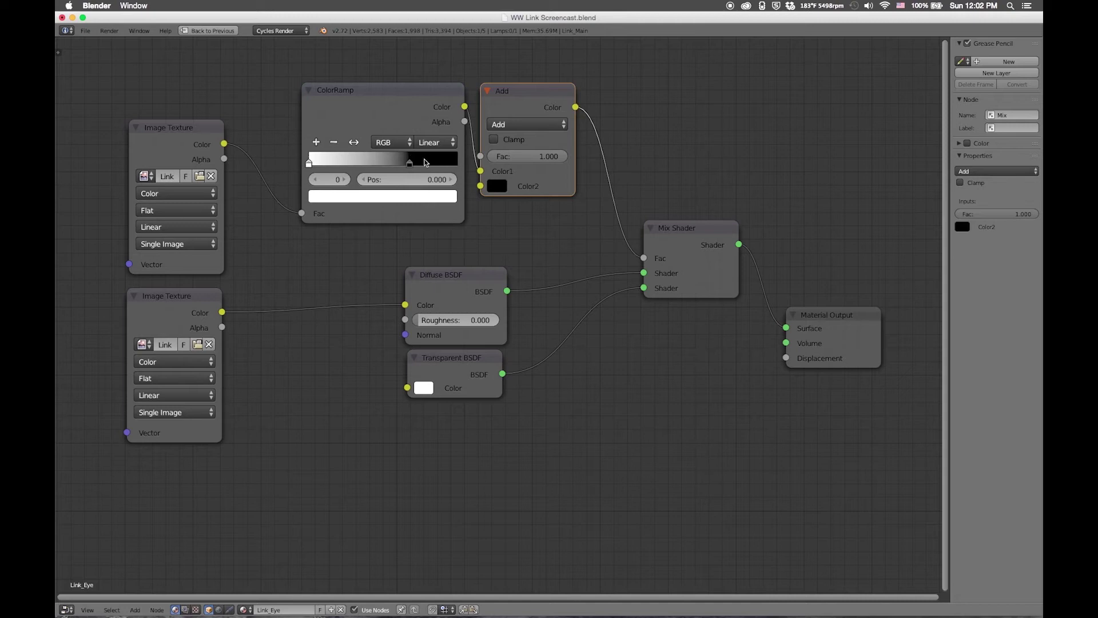
{"action": "left_click_drag", "start_coordinate": [410, 164], "coordinate": [514, 177]}
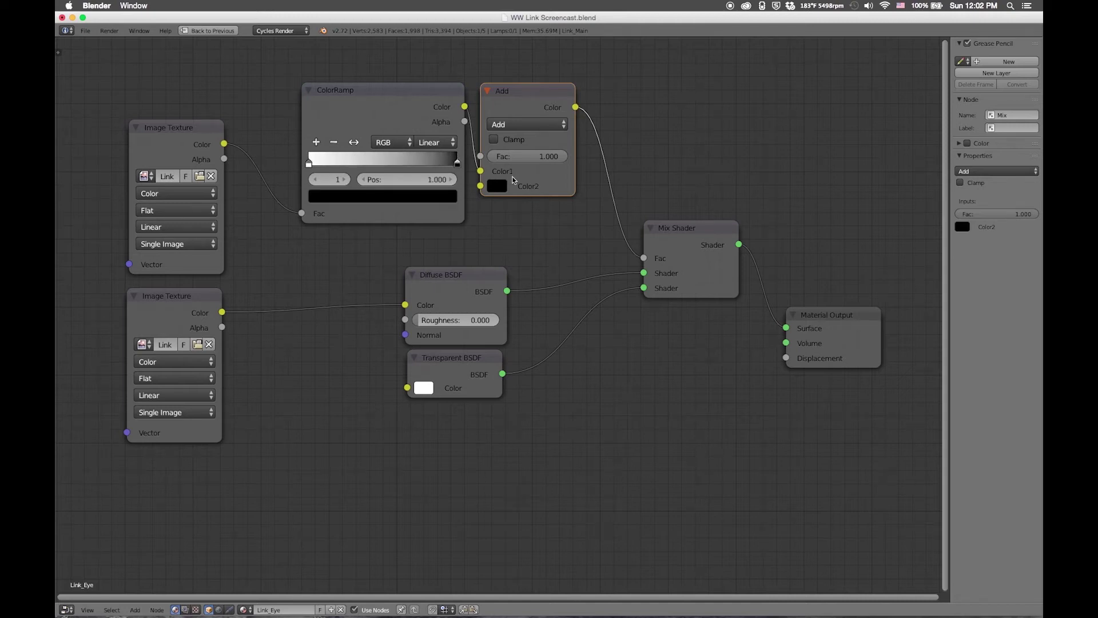
{"action": "key", "text": "ctrl+Up"}
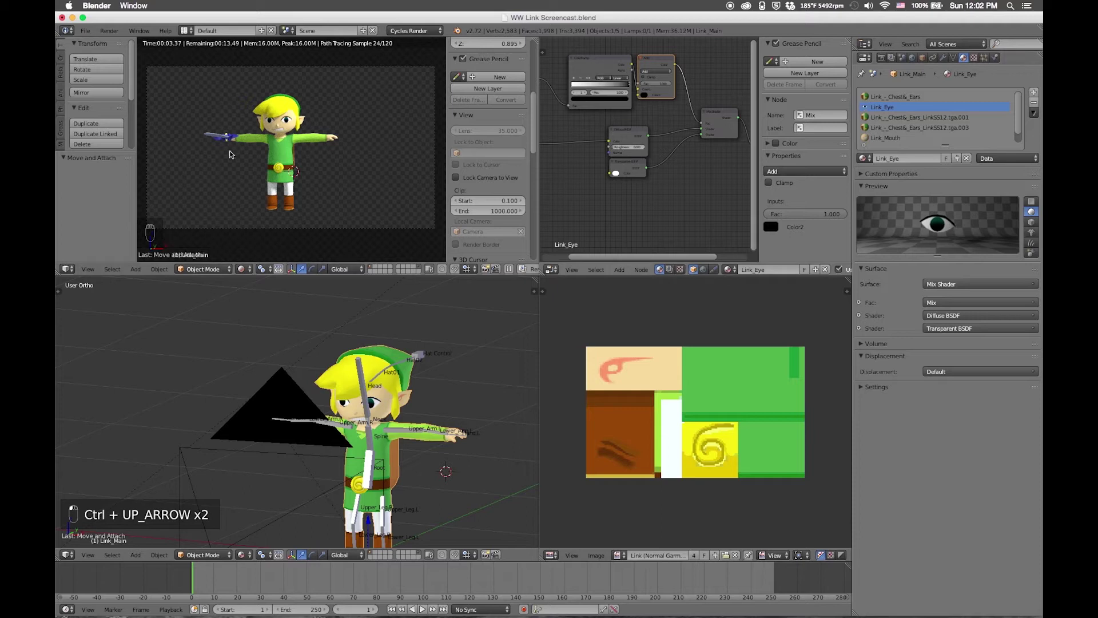
Examine Link's eyes up close in the rendered view, and return to the enlarged Link_Eye node graph.
{"action": "scroll", "coordinate": [320, 150], "scroll_direction": "up", "scroll_amount": 2}
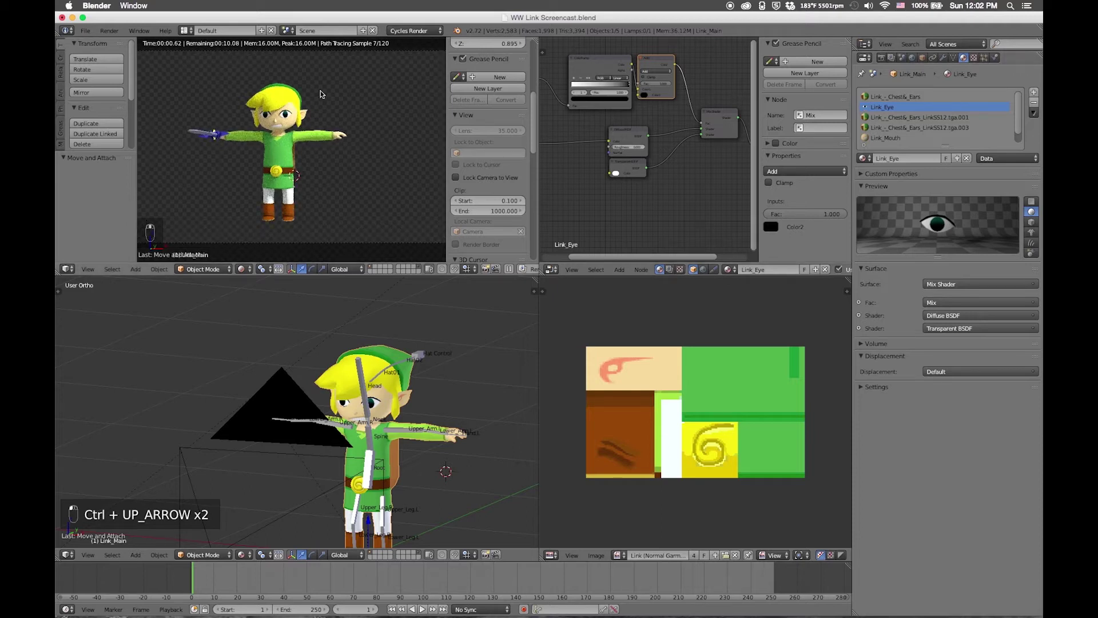
{"action": "scroll", "coordinate": [296, 165], "scroll_direction": "down", "scroll_amount": 3}
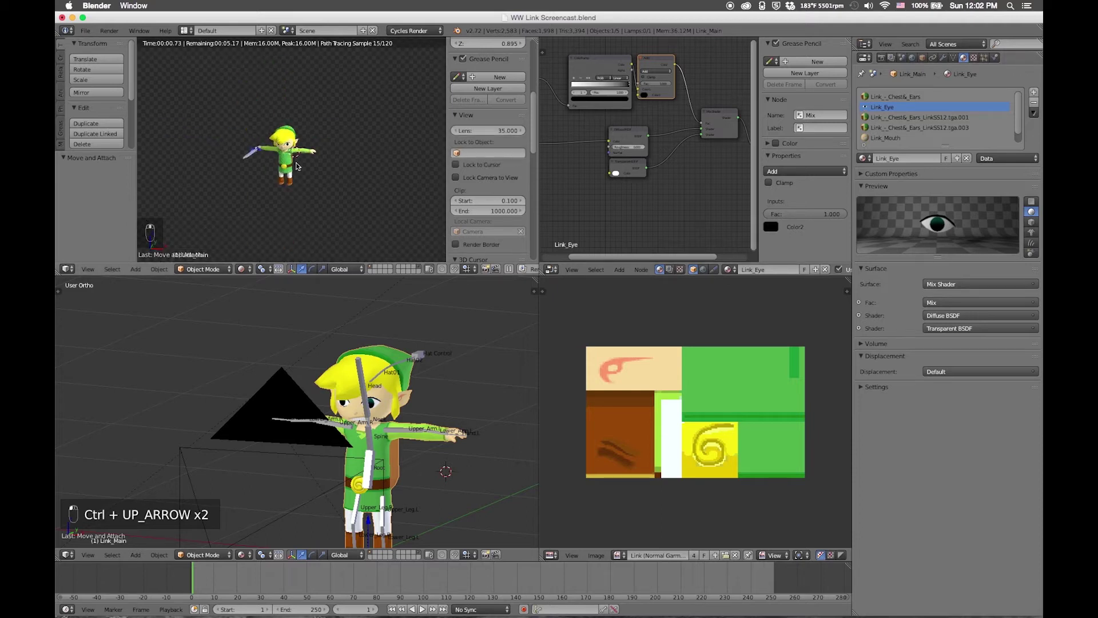
{"action": "scroll", "coordinate": [300, 163], "scroll_direction": "down", "scroll_amount": 3}
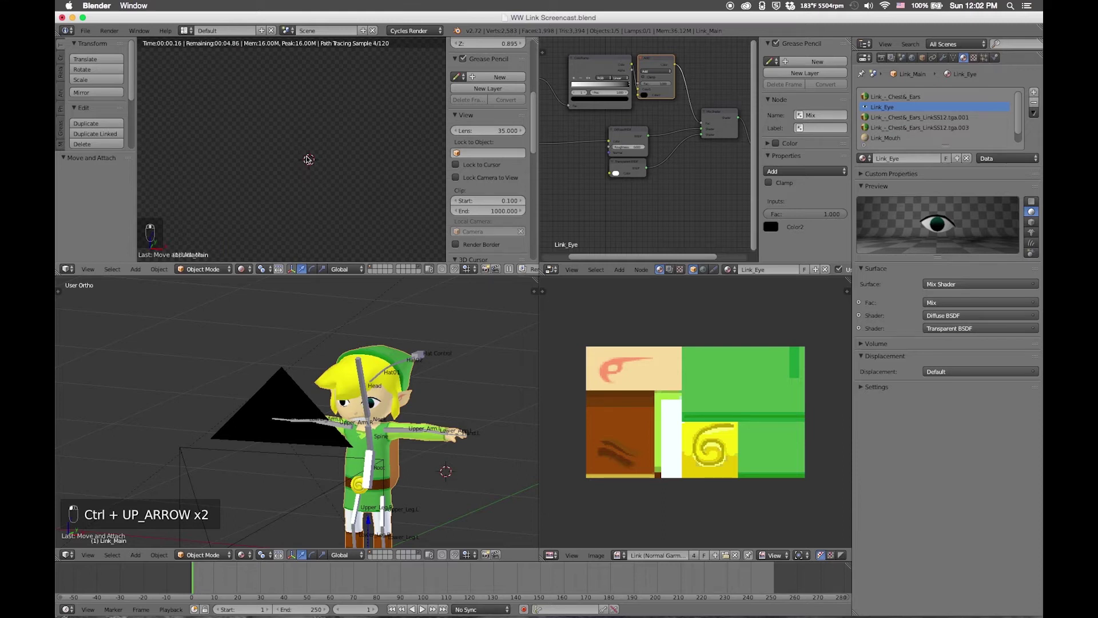
{"action": "key", "text": "shift+period"}
{"action": "scroll", "coordinate": [302, 147], "scroll_direction": "up", "scroll_amount": 3}
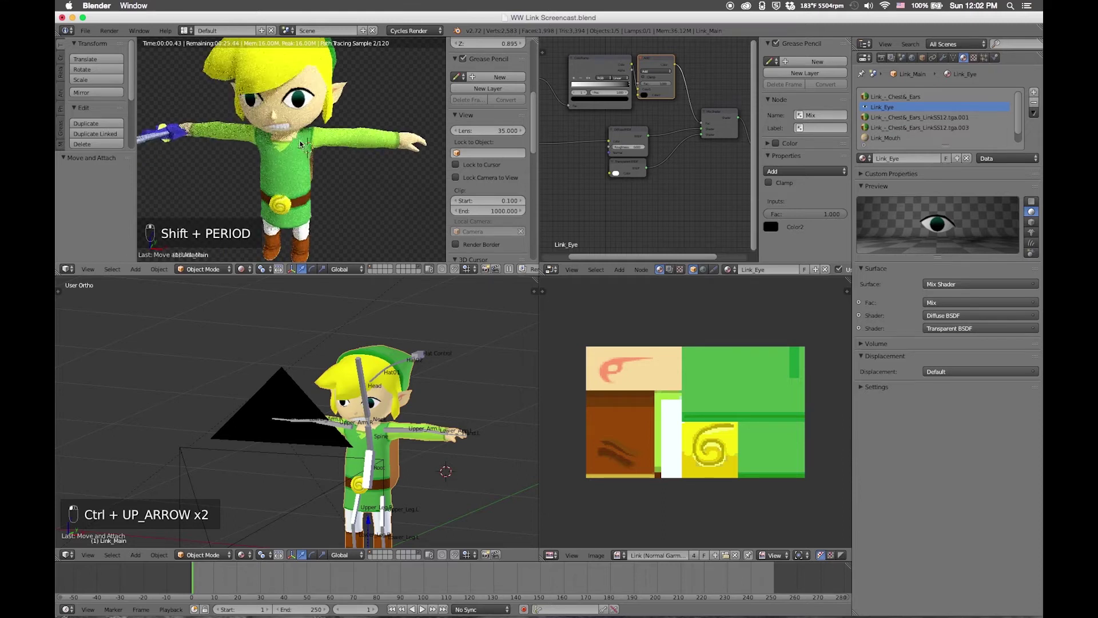
{"action": "scroll", "coordinate": [300, 143], "scroll_direction": "up", "scroll_amount": 2}
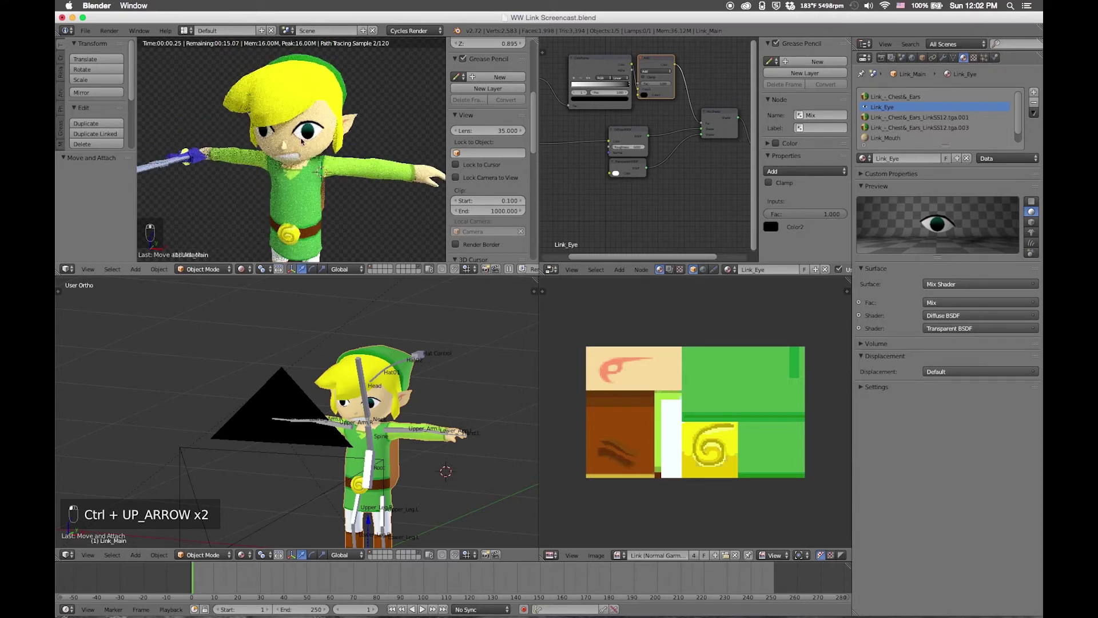
{"action": "key", "text": "ctrl+Up"}
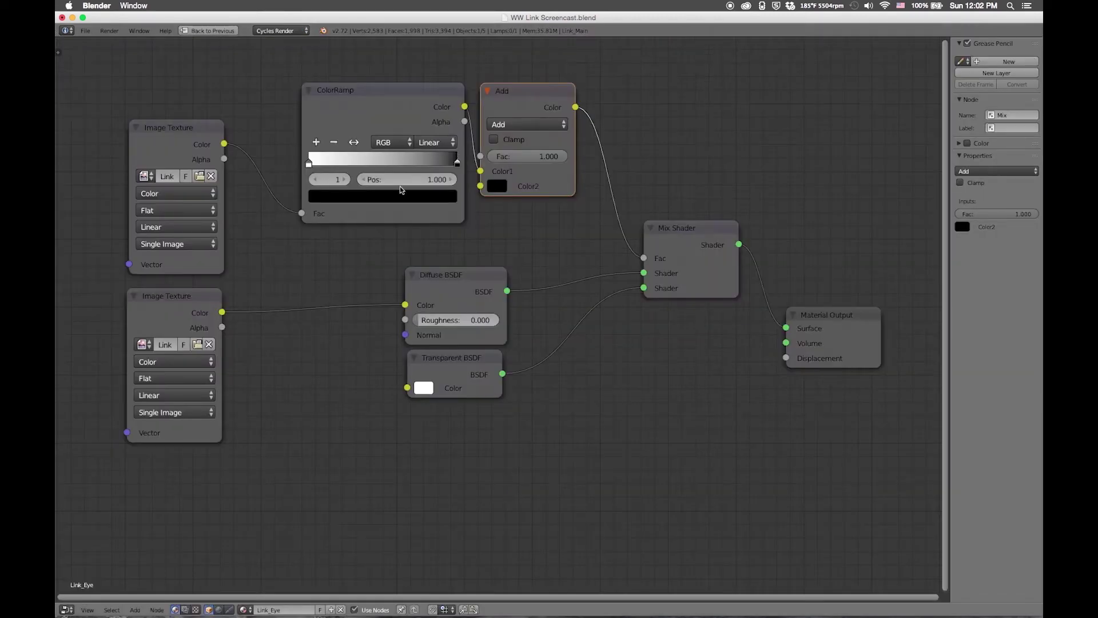
Duplicate the Add node below the Transparent BSDF, link it to the Material Output's Displacement and set its blend type to Multiply.
{"action": "scroll", "coordinate": [563, 190], "scroll_direction": "down", "scroll_amount": 3}
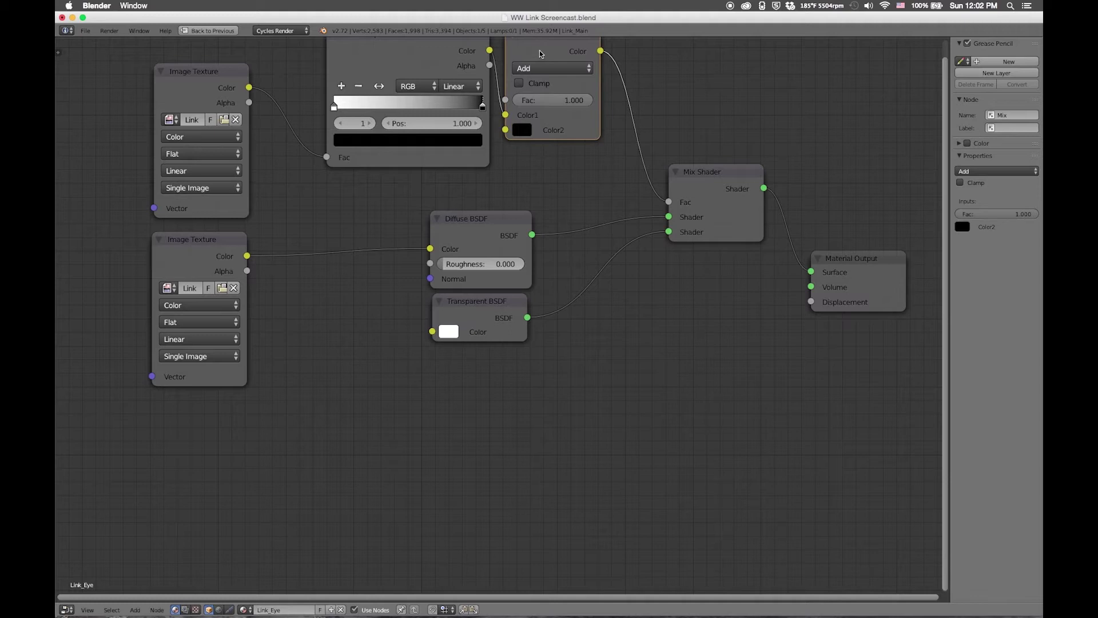
{"action": "key", "text": "shift+d"}
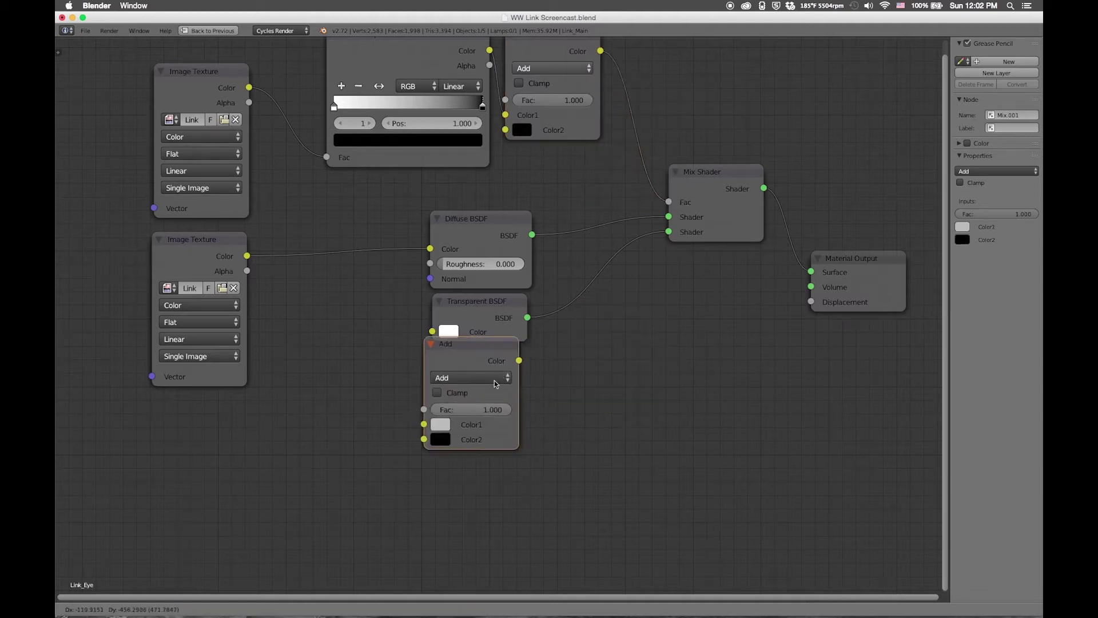
{"action": "left_click", "coordinate": [510, 389]}
{"action": "left_click_drag", "start_coordinate": [529, 372], "coordinate": [811, 302]}
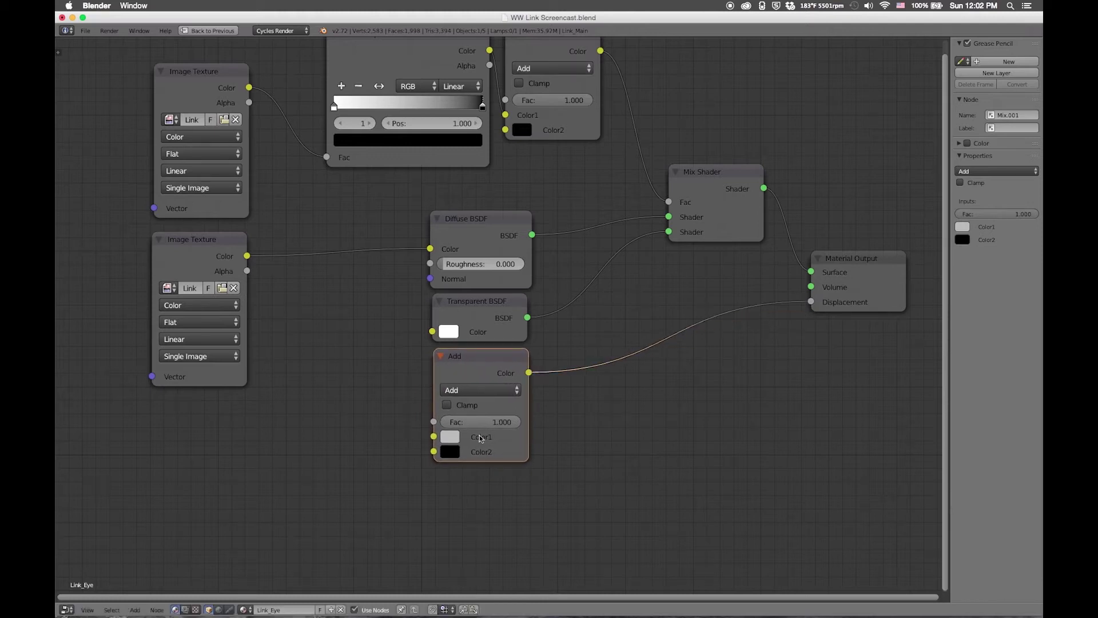
{"action": "left_click", "coordinate": [490, 390]}
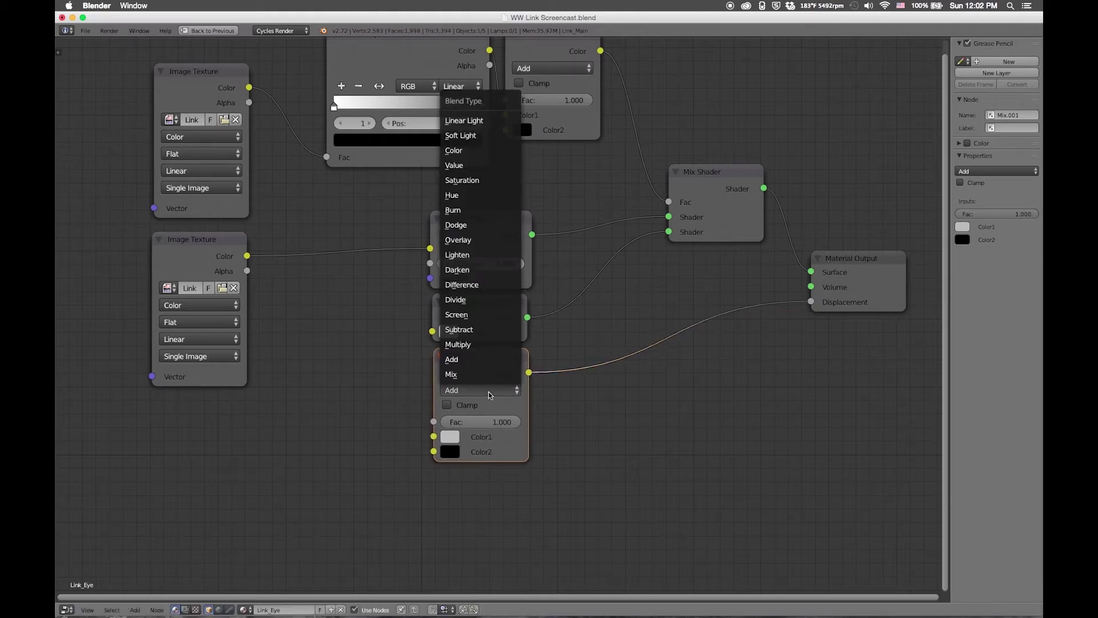
{"action": "left_click", "coordinate": [465, 345]}
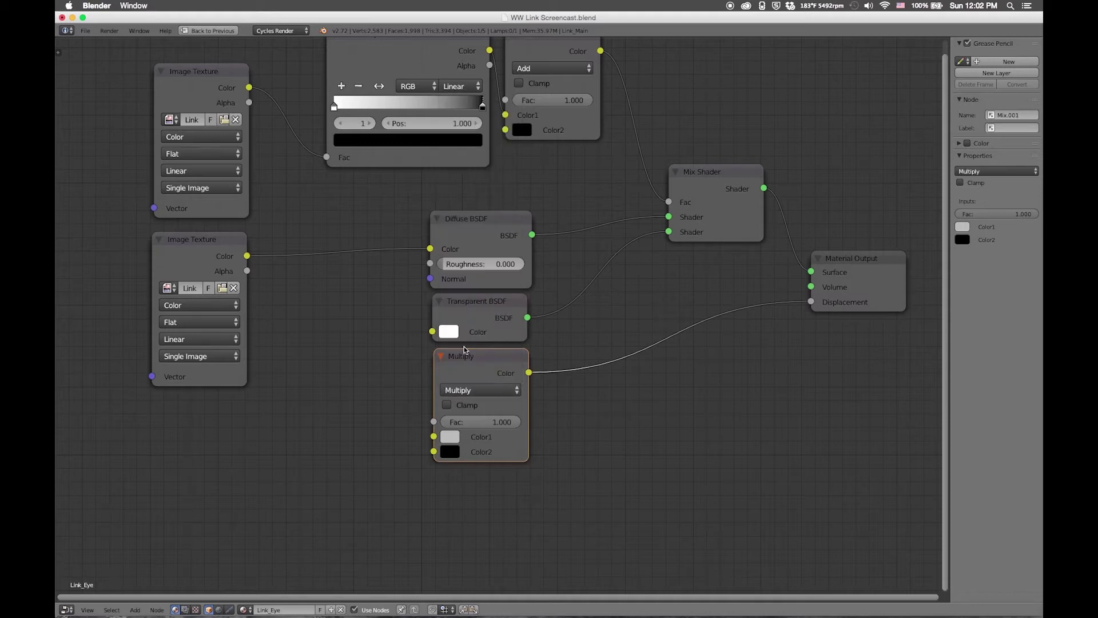
Set the Multiply node's Color1 to white, lighten Color2, and link the lower Image Texture's colour to Color2.
{"action": "left_click", "coordinate": [450, 437]}
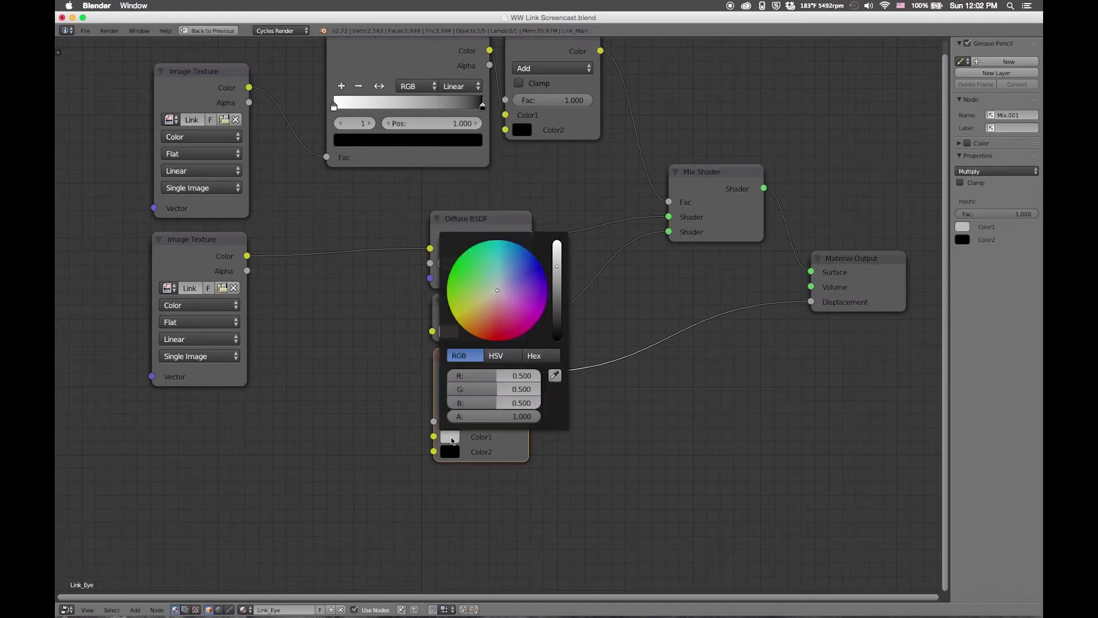
{"action": "left_click_drag", "start_coordinate": [557, 266], "coordinate": [557, 252]}
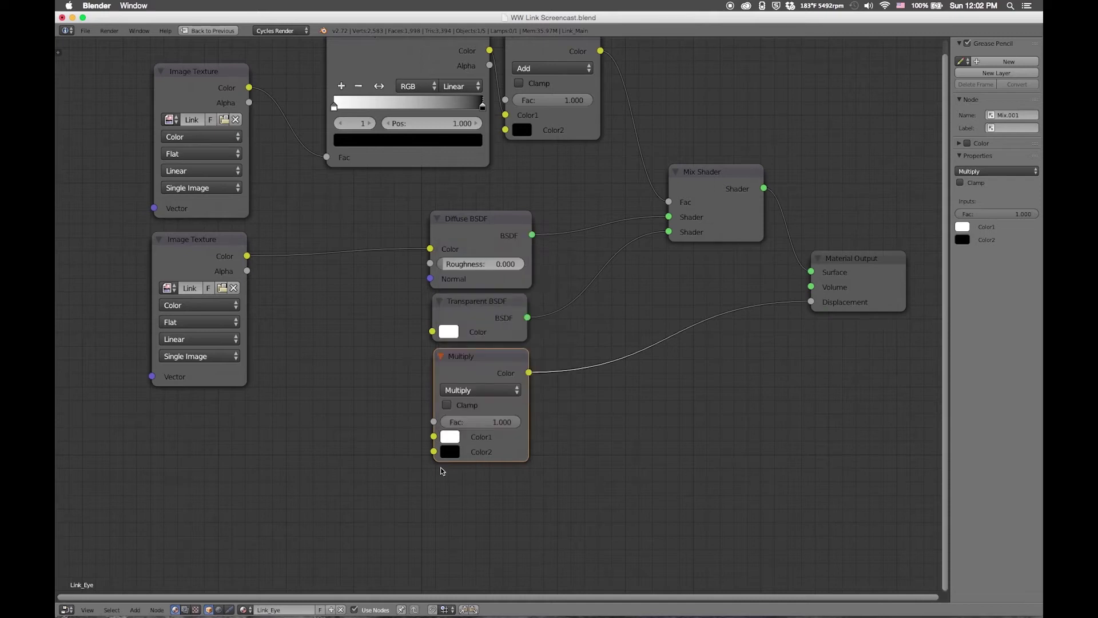
{"action": "left_click", "coordinate": [450, 452]}
{"action": "left_click", "coordinate": [450, 451]}
{"action": "left_click_drag", "start_coordinate": [559, 319], "coordinate": [559, 255]}
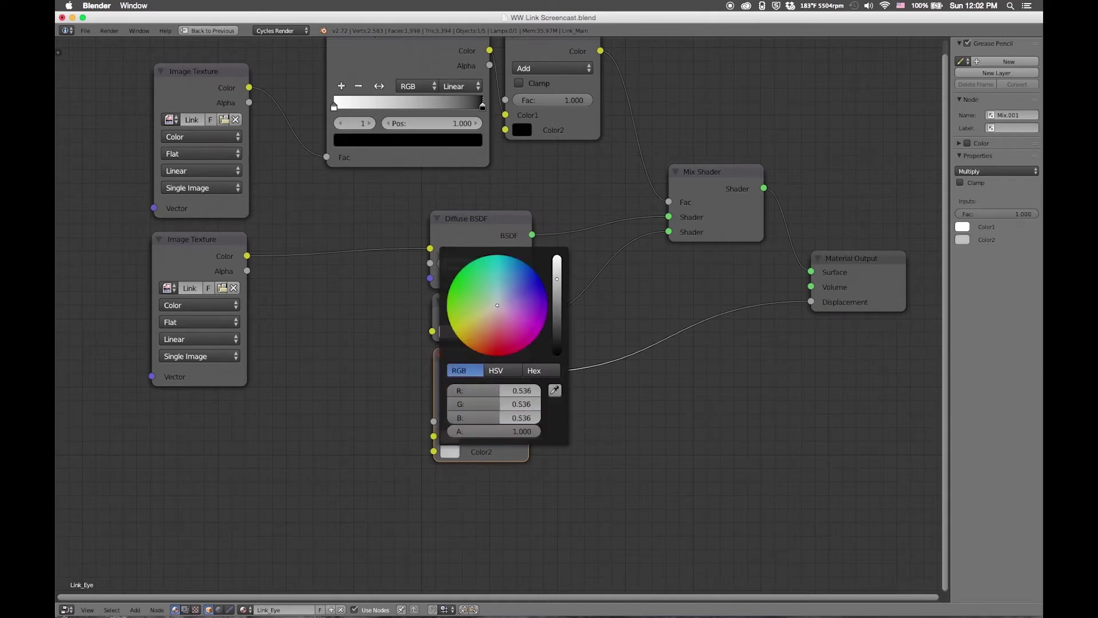
{"action": "left_click_drag", "start_coordinate": [246, 255], "coordinate": [434, 452]}
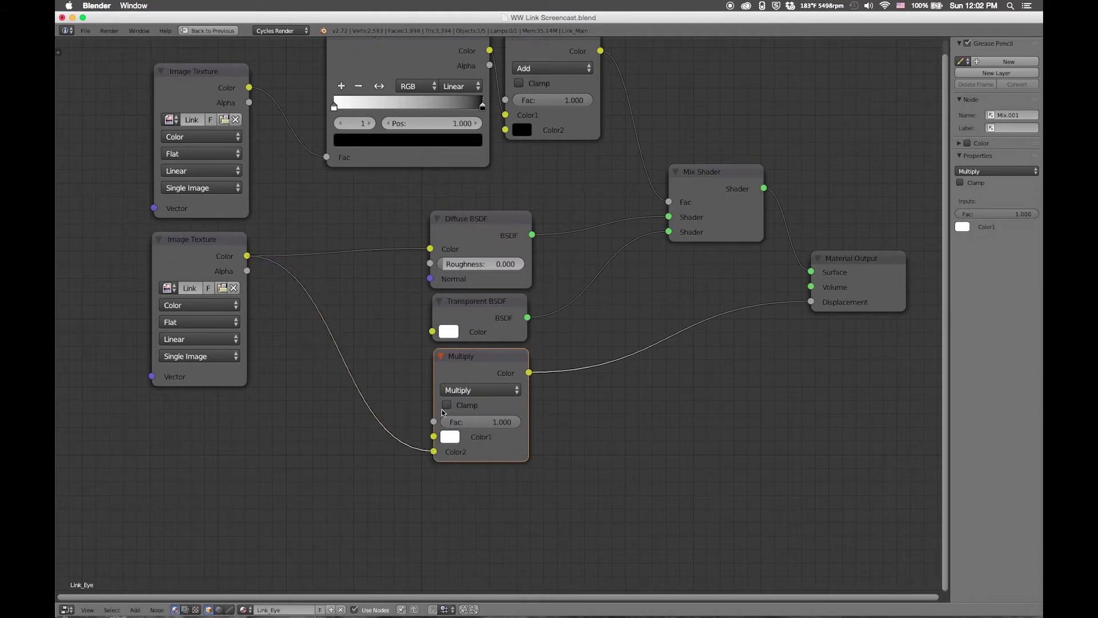
Restore the full layout and set the Multiply node's factor to 0.300.
{"action": "left_click", "coordinate": [485, 424]}
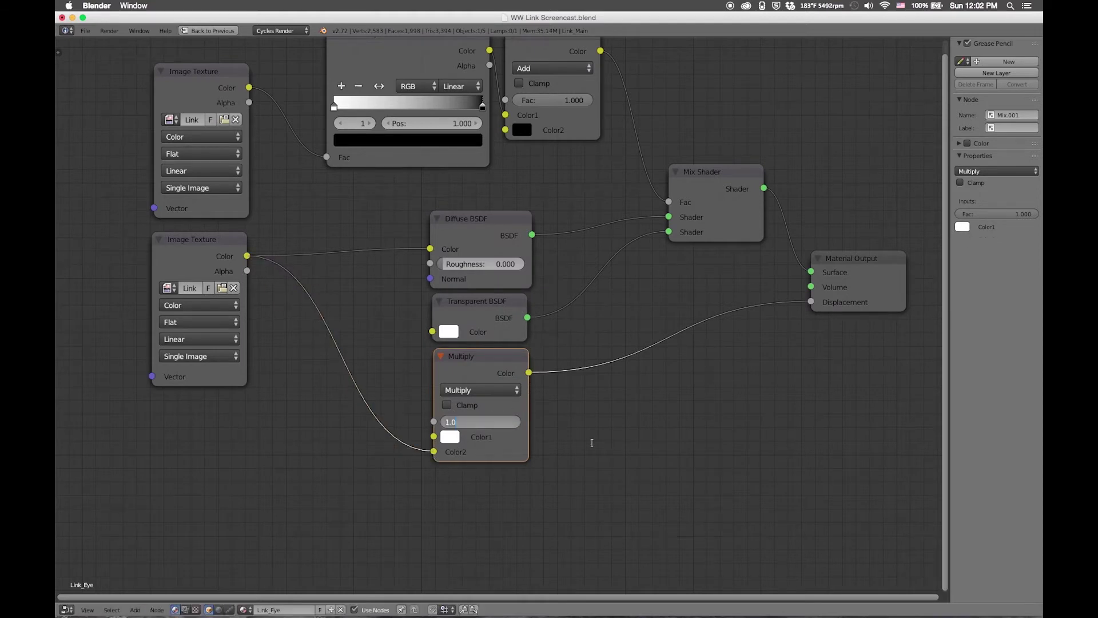
{"action": "key", "text": "Return"}
{"action": "key", "text": "ctrl+Up"}
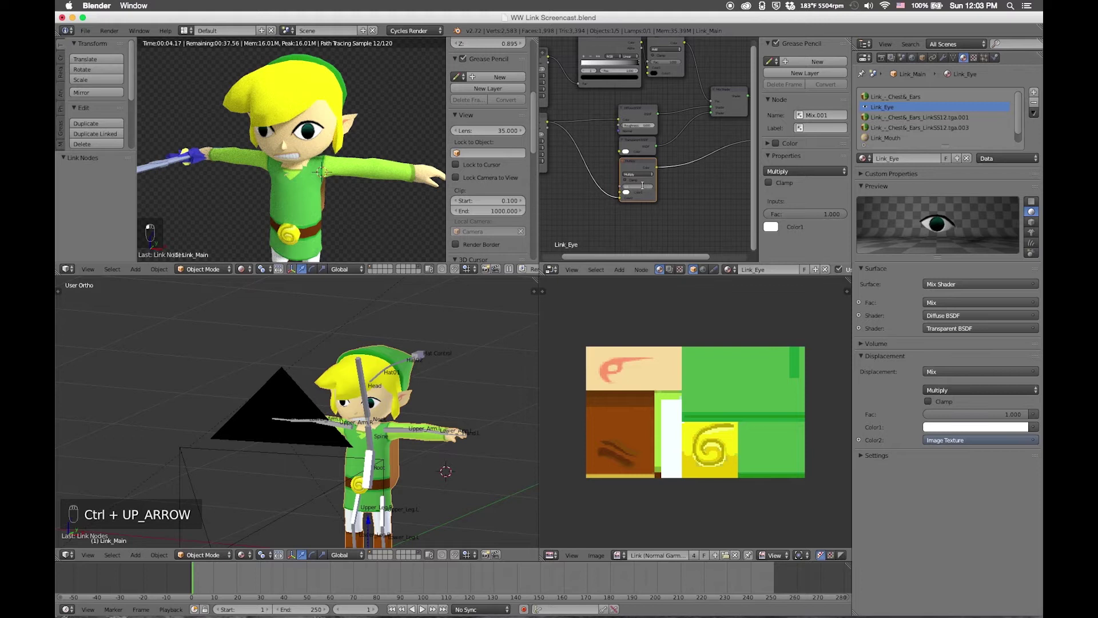
{"action": "key", "text": "Return"}
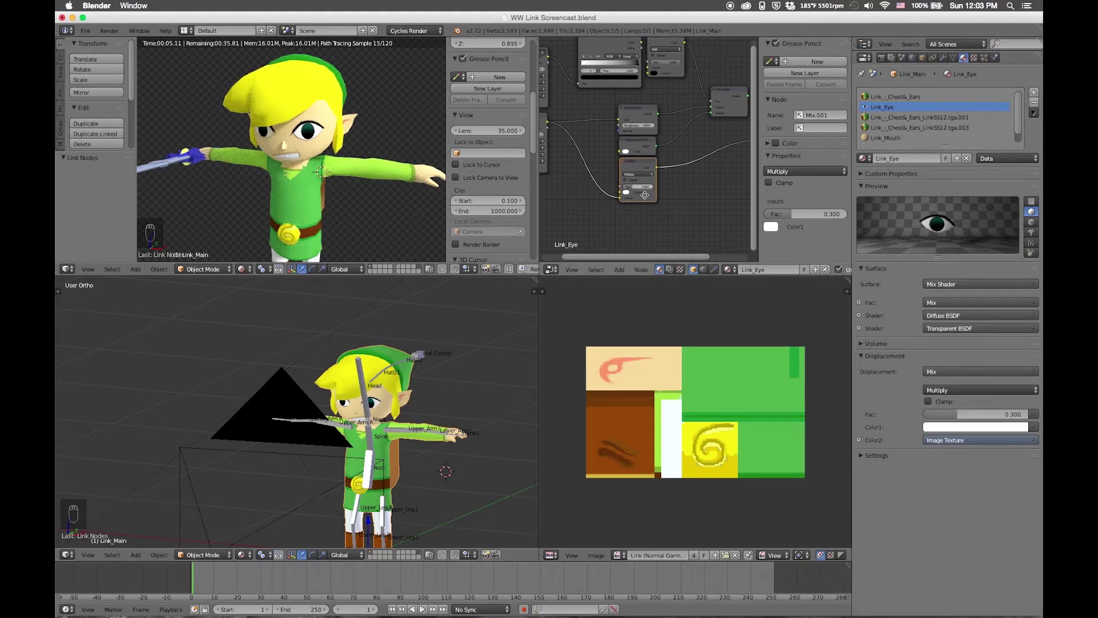
Try a factor of .9 for the Multiply node, set it to 0.200, and save the file.
{"action": "scroll", "coordinate": [645, 195], "scroll_direction": "up", "scroll_amount": 2}
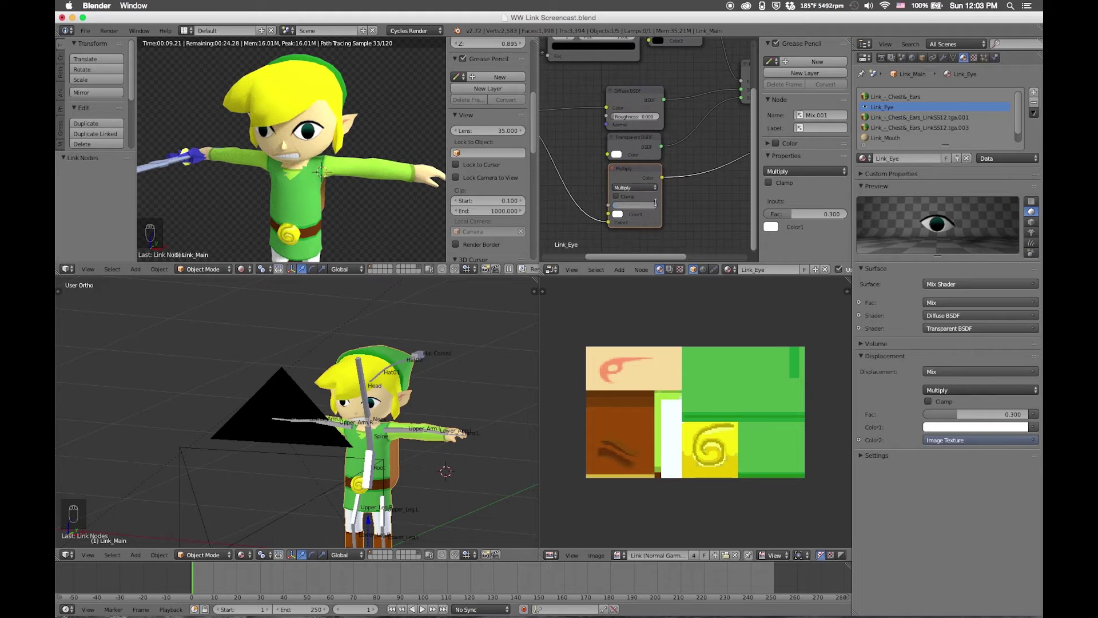
{"action": "type", "text": ".9"}
{"action": "key", "text": "Return"}
{"action": "double_click", "coordinate": [644, 204]}
{"action": "type", "text": ".2"}
{"action": "key", "text": "Return"}
{"action": "key", "text": "super+s"}
{"action": "key", "text": "s"}
Switch the upper 3D viewport from rendered display to Material shading.
{"action": "key", "text": "z"}
{"action": "key", "text": "z"}
{"action": "key", "text": "z"}
{"action": "left_click", "coordinate": [244, 269]}
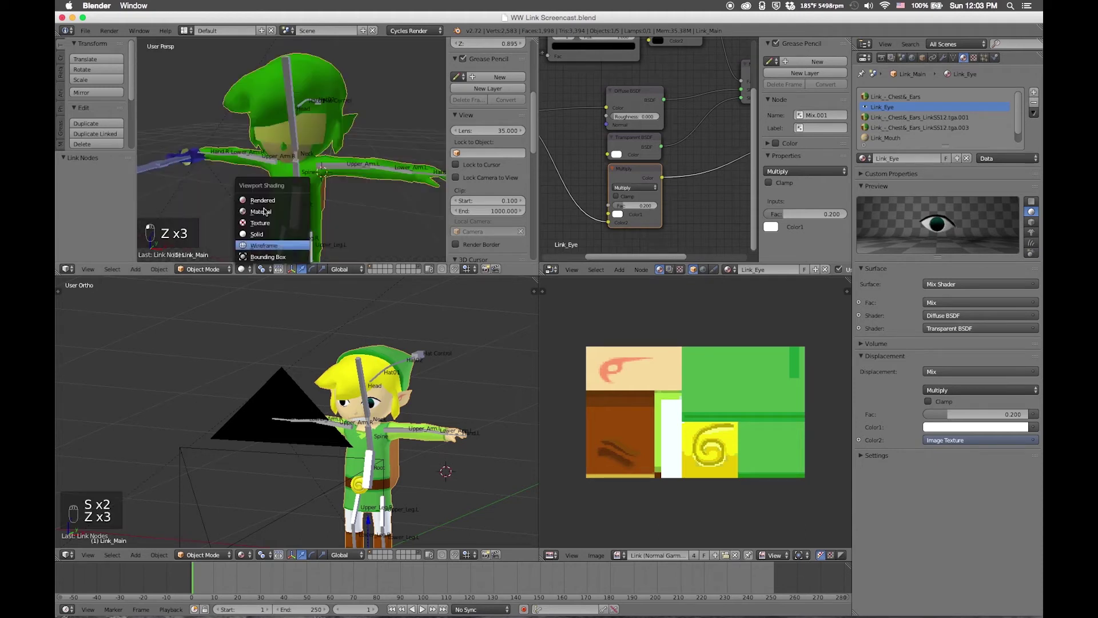
{"action": "left_click", "coordinate": [261, 211]}
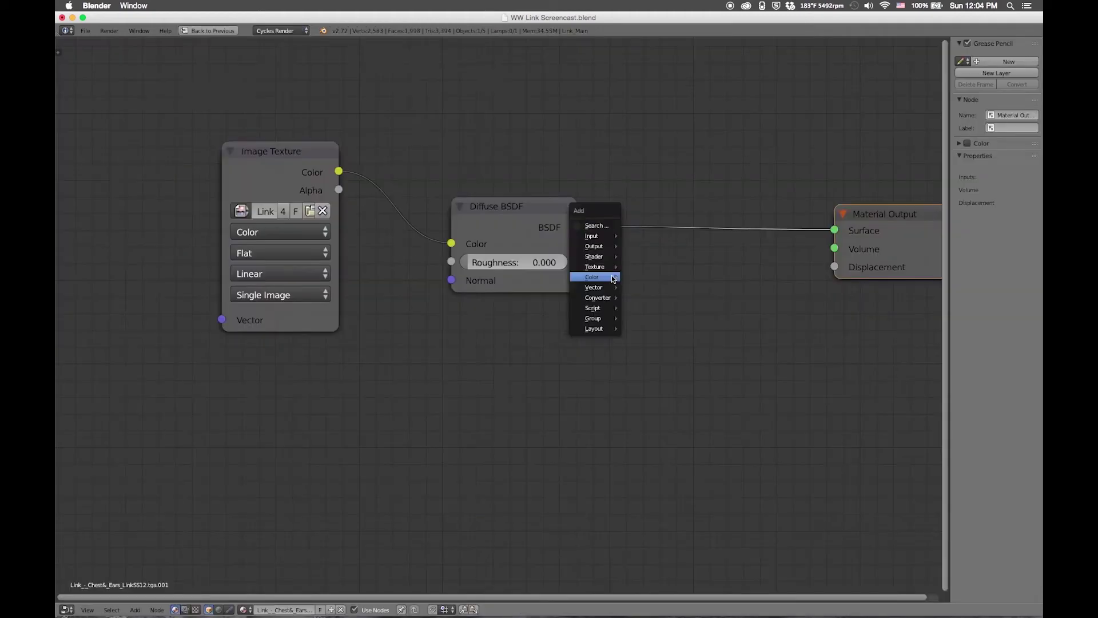
Add a MixRGB node with white Color1 and Color2 below the Diffuse BSDF in the Link_-_Chest&_Ears_LinkSS12.tga.001 material.
{"action": "mouse_move", "coordinate": [595, 277]}
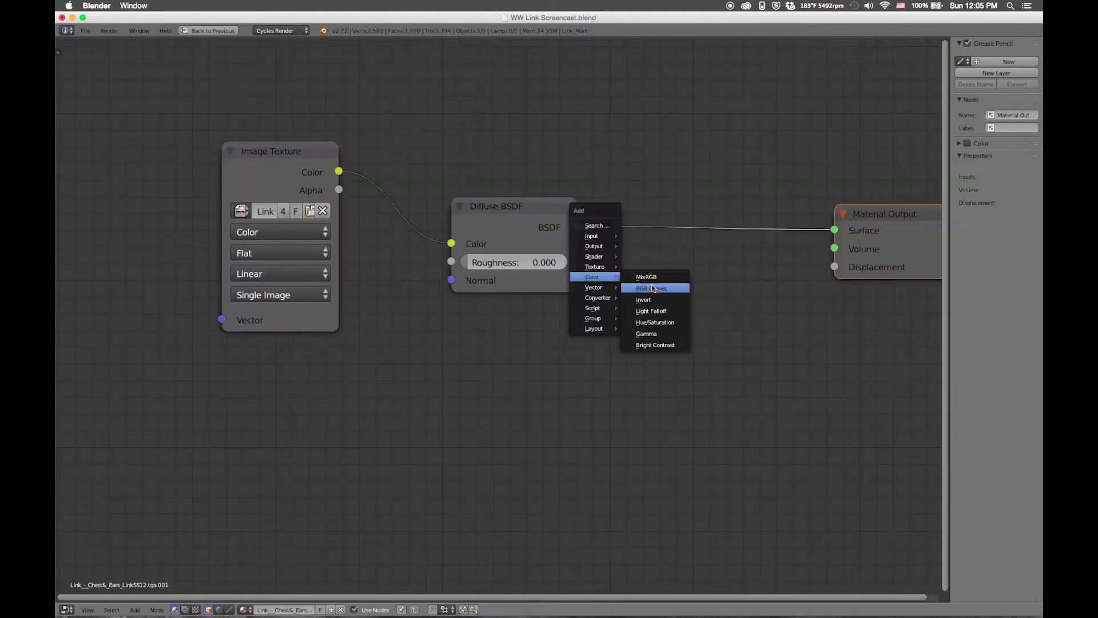
{"action": "left_click", "coordinate": [646, 277]}
{"action": "left_click", "coordinate": [636, 347]}
{"action": "left_click", "coordinate": [653, 451]}
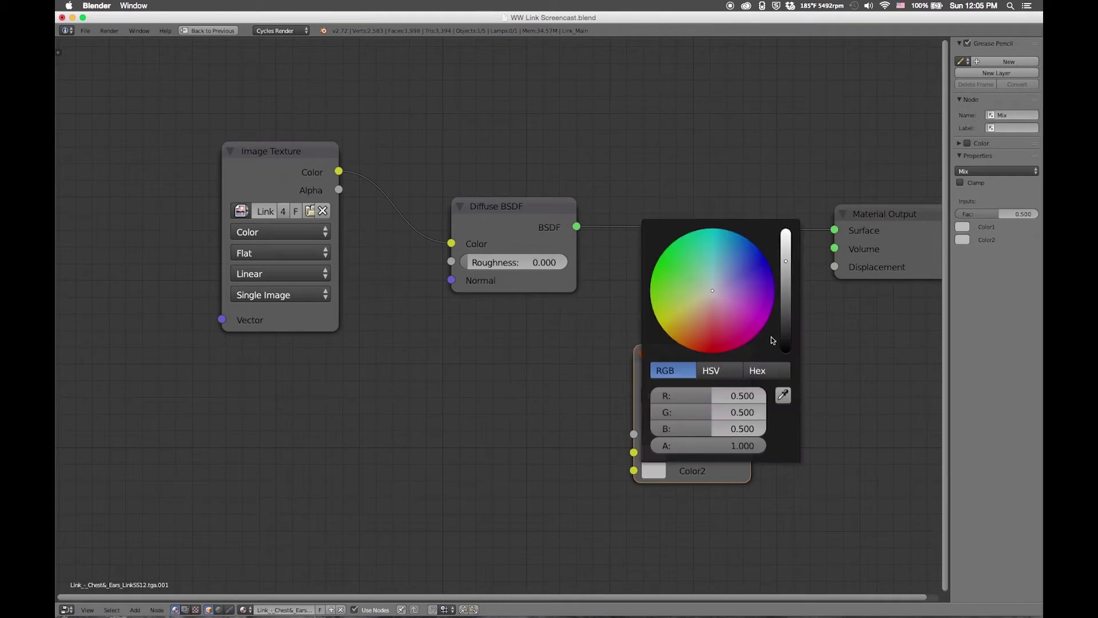
{"action": "left_click", "coordinate": [654, 451]}
{"action": "left_click_drag", "start_coordinate": [787, 295], "coordinate": [786, 232]}
{"action": "left_click", "coordinate": [657, 456]}
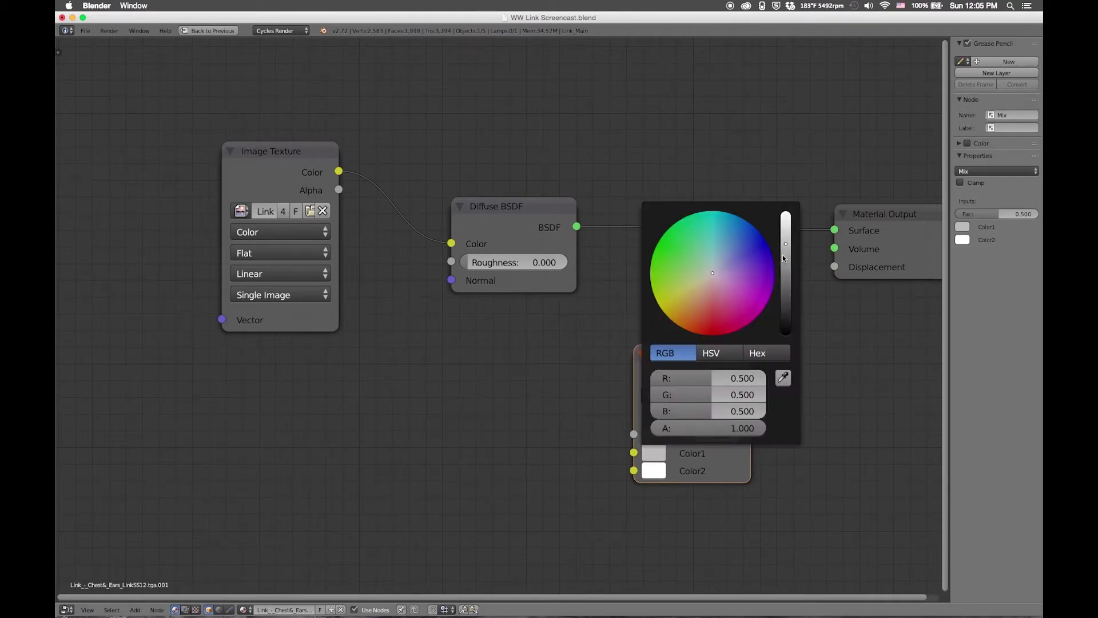
Link the Mix node to Displacement, feed the Image Texture's colour into its Color2, and set its factor to 0.2.
{"action": "left_click_drag", "start_coordinate": [750, 374], "coordinate": [842, 260]}
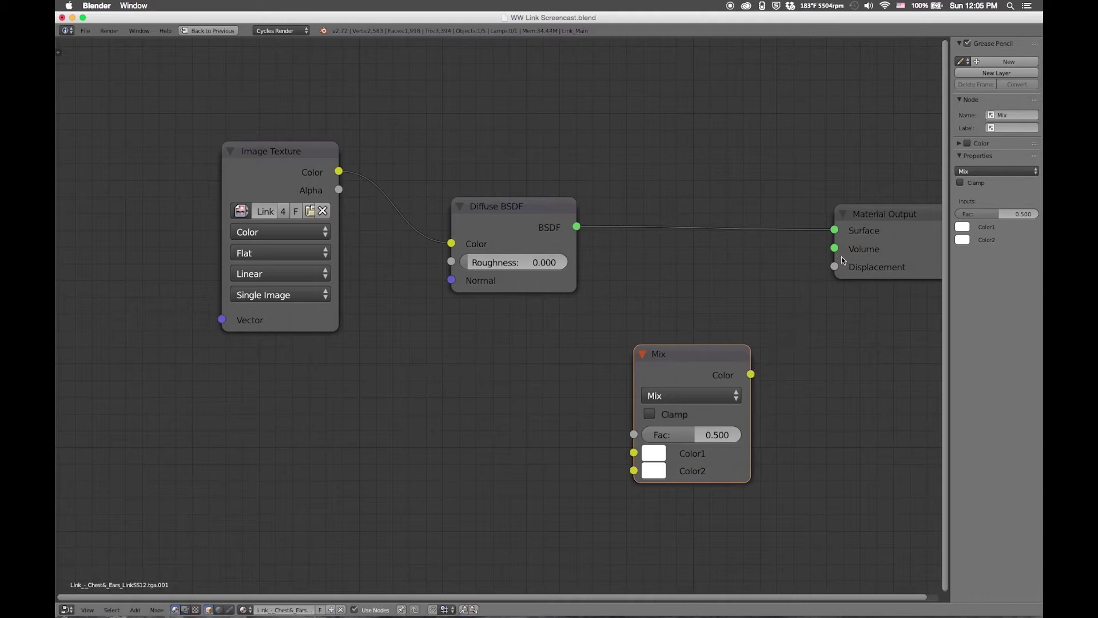
{"action": "left_click_drag", "start_coordinate": [751, 374], "coordinate": [835, 269]}
{"action": "left_click_drag", "start_coordinate": [317, 241], "coordinate": [300, 416]}
{"action": "left_click_drag", "start_coordinate": [322, 346], "coordinate": [634, 470]}
{"action": "left_click", "coordinate": [671, 435]}
{"action": "type", "text": "0.2"}
{"action": "key", "text": "Return"}
Insert a Mix Shader with factor 0.250 between the Diffuse BSDF and the Material Output, and move the Diffuse BSDF up.
{"action": "key", "text": "shift+a"}
{"action": "mouse_move", "coordinate": [754, 129]}
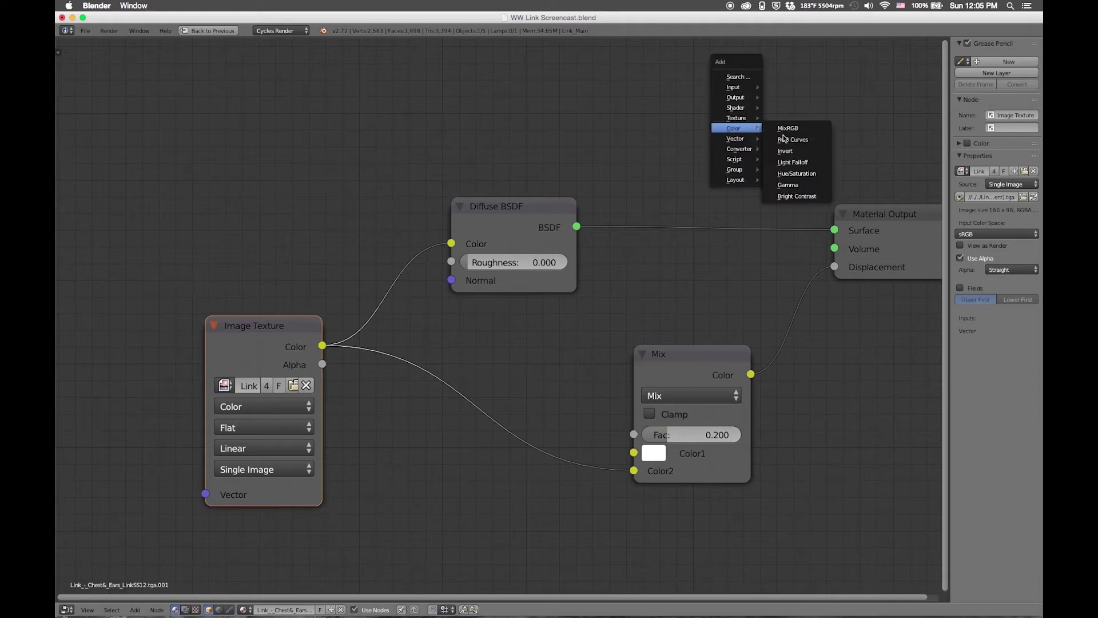
{"action": "mouse_move", "coordinate": [737, 107]}
{"action": "left_click", "coordinate": [792, 107]}
{"action": "left_click", "coordinate": [615, 244]}
{"action": "left_click_drag", "start_coordinate": [534, 206], "coordinate": [534, 144]}
{"action": "left_click", "coordinate": [758, 222]}
{"action": "key", "text": "BackSpace"}
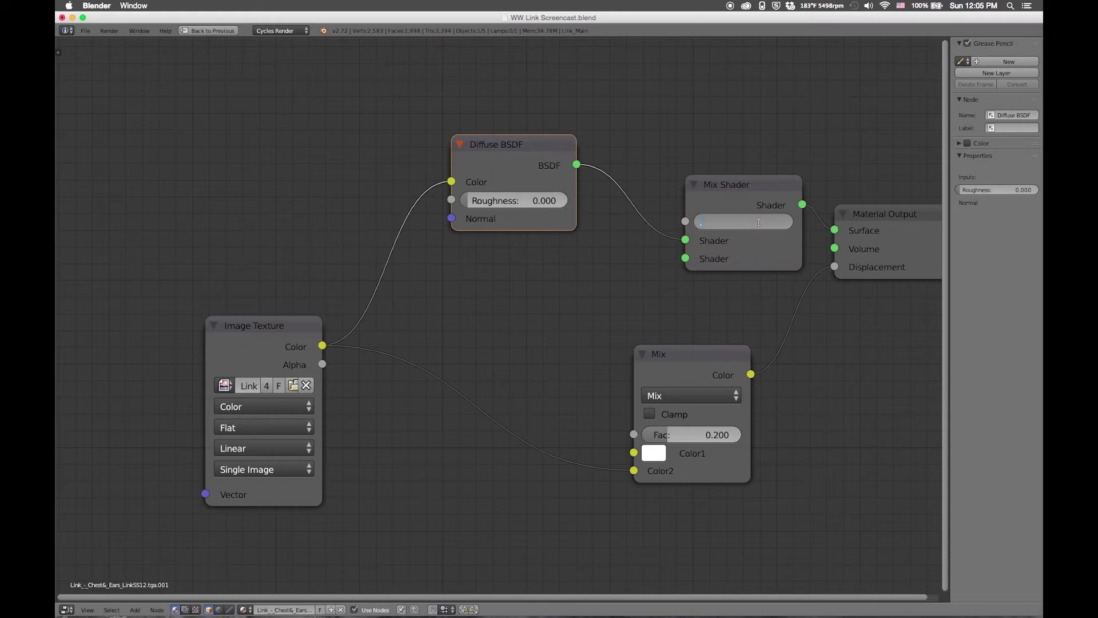
{"action": "key", "text": "Return"}
Add a Glossy BSDF below the Diffuse BSDF, colour it green, and link it to the Mix Shader's second shader input.
{"action": "key", "text": "shift+a"}
{"action": "mouse_move", "coordinate": [515, 298]}
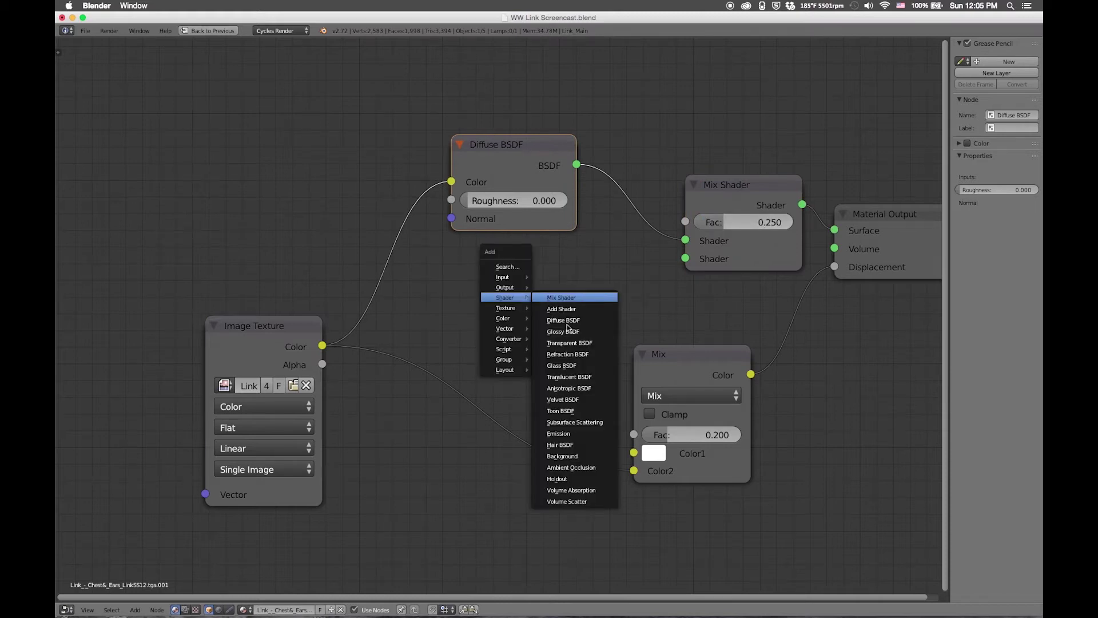
{"action": "left_click", "coordinate": [562, 332]}
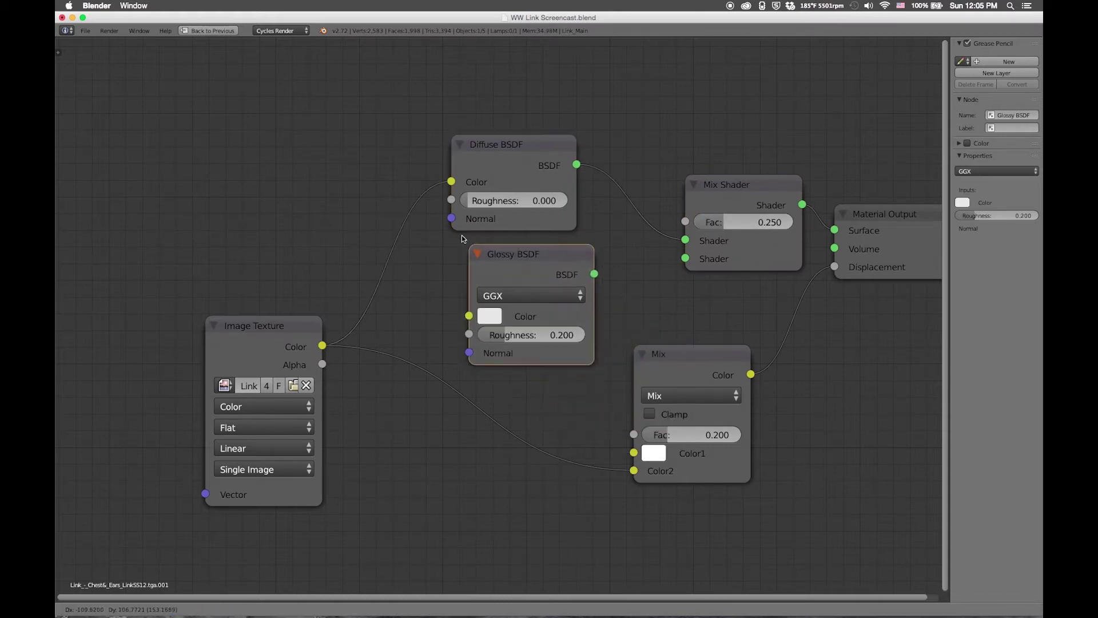
{"action": "left_click", "coordinate": [452, 232]}
{"action": "left_click", "coordinate": [478, 307]}
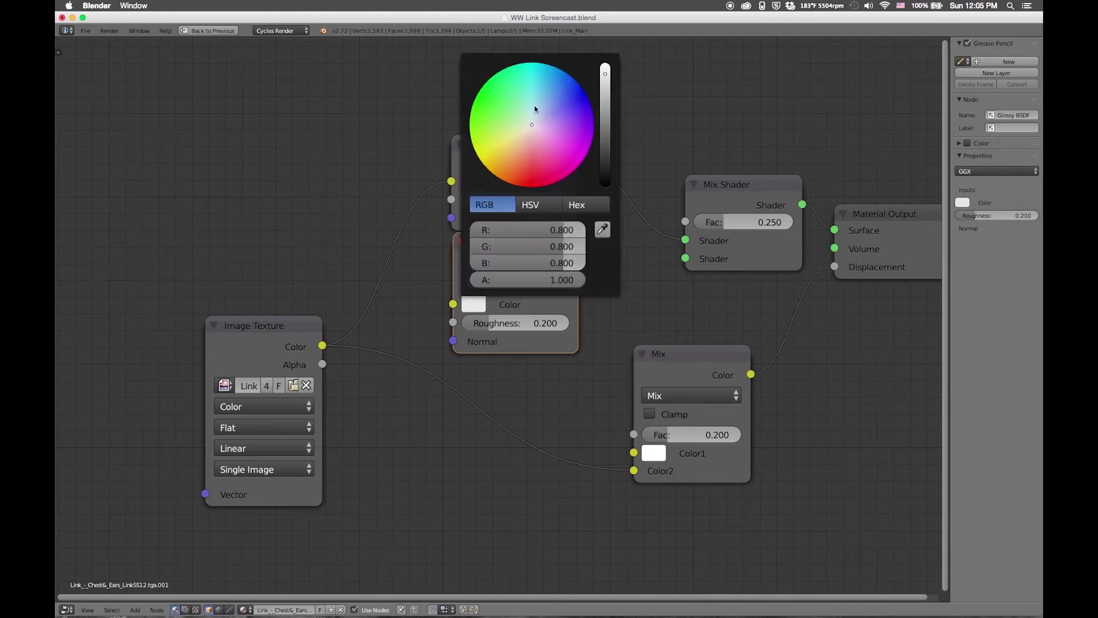
{"action": "left_click", "coordinate": [502, 105]}
{"action": "left_click_drag", "start_coordinate": [605, 90], "coordinate": [605, 112]}
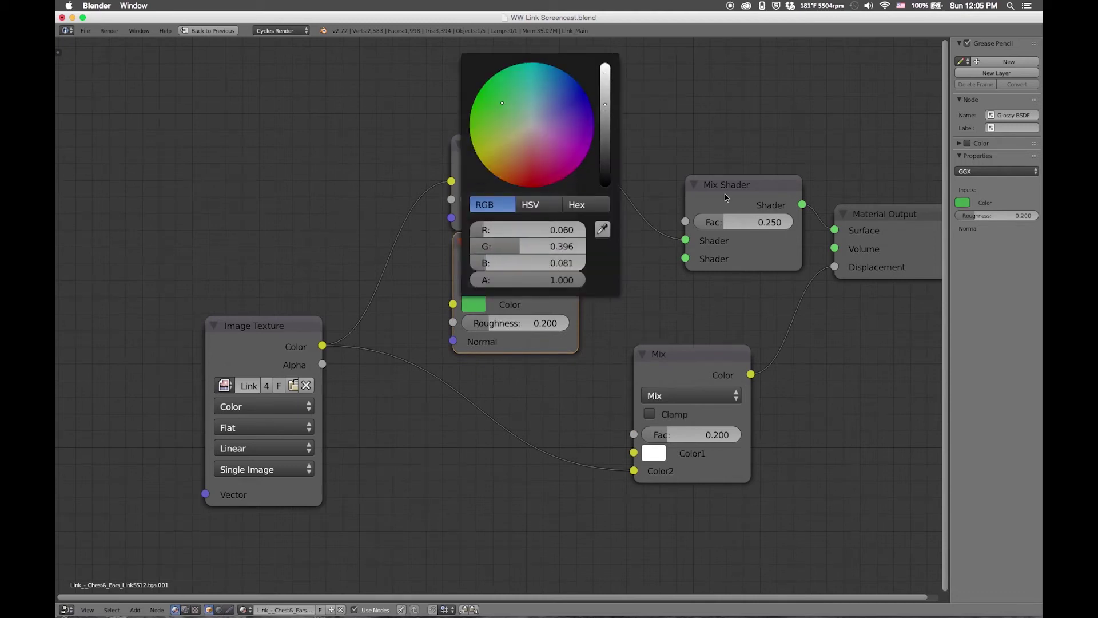
{"action": "left_click_drag", "start_coordinate": [578, 262], "coordinate": [685, 259]}
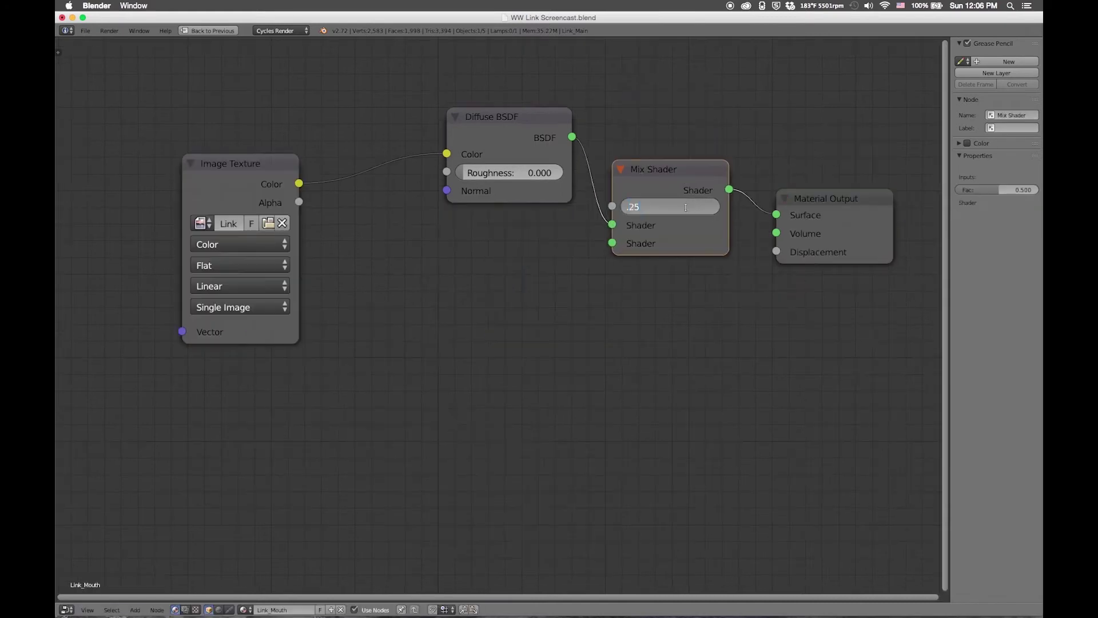
In the Link_Mouth material, add a Glossy BSDF, drive Displacement with a Mix of white and the Image Texture, and restore the full layout.
{"action": "key", "text": "shift+a"}
{"action": "mouse_move", "coordinate": [415, 275]}
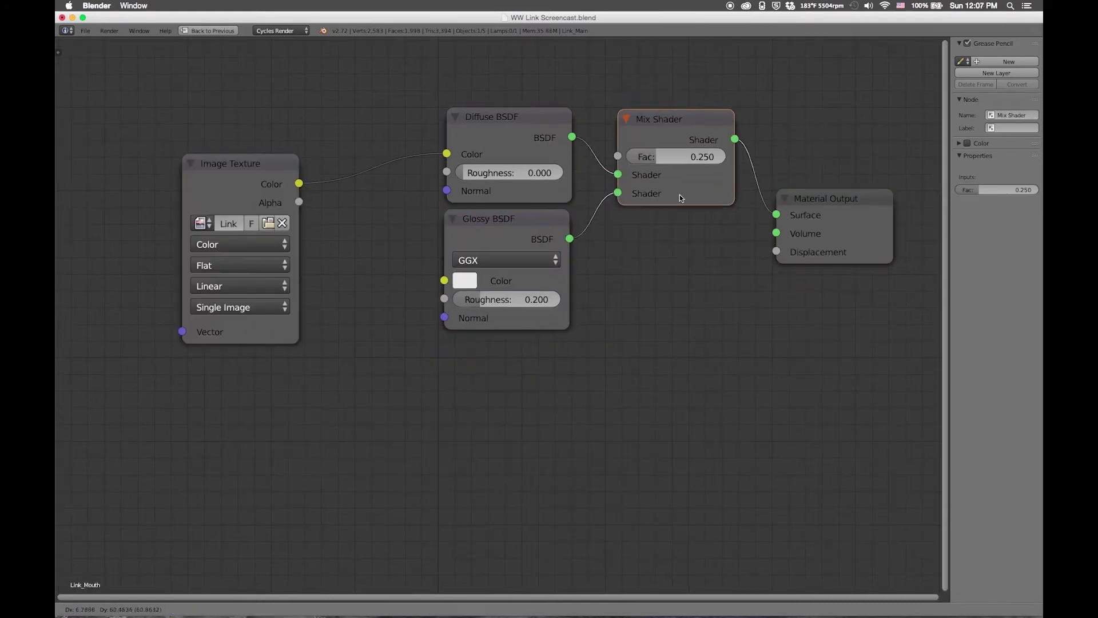
{"action": "left_click_drag", "start_coordinate": [229, 163], "coordinate": [229, 298]}
{"action": "left_click_drag", "start_coordinate": [717, 340], "coordinate": [776, 251]}
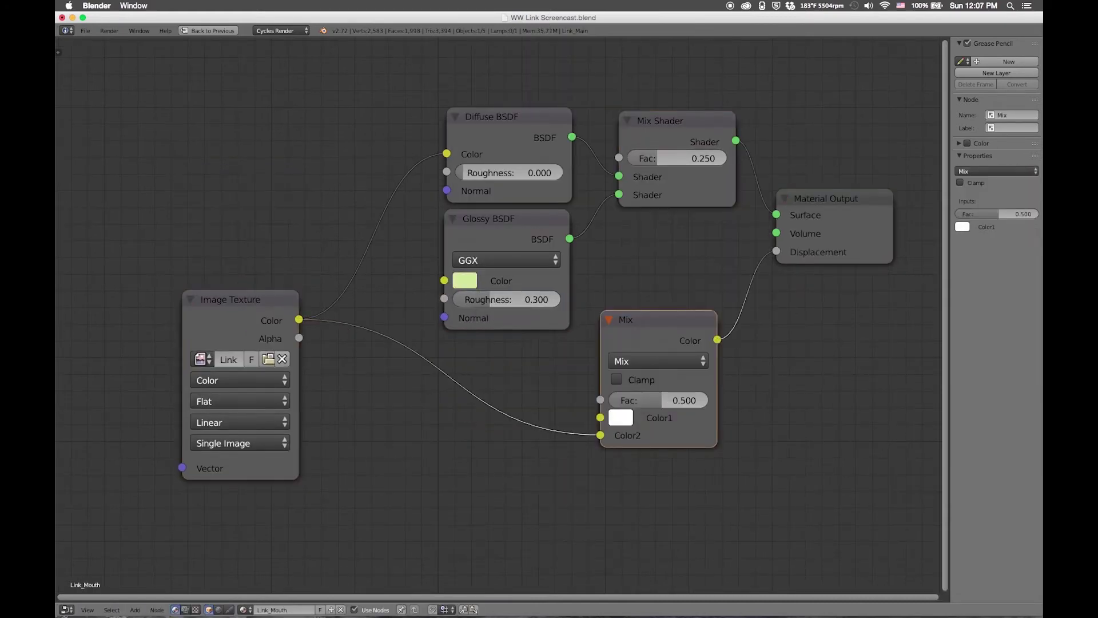
{"action": "key", "text": "ctrl+Up"}
{"action": "key", "text": "Return"}
{"action": "key", "text": "BackSpace"}
{"action": "key", "text": "BackSpace"}
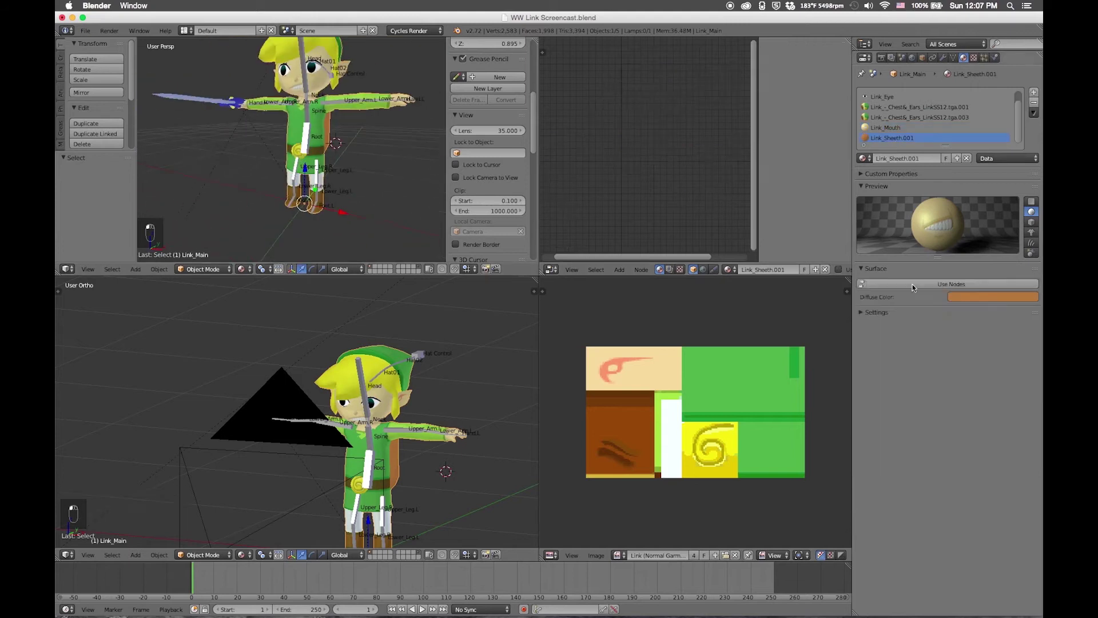
In the Link_Sheeth.001 material, insert a Mix Shader after the Diffuse BSDF and add an orange Glossy BSDF with roughness 0.100.
{"action": "key", "text": "ctrl+Up"}
{"action": "left_click_drag", "start_coordinate": [253, 143], "coordinate": [220, 191]}
{"action": "left_click", "coordinate": [515, 155]}
{"action": "key", "text": "shift+a"}
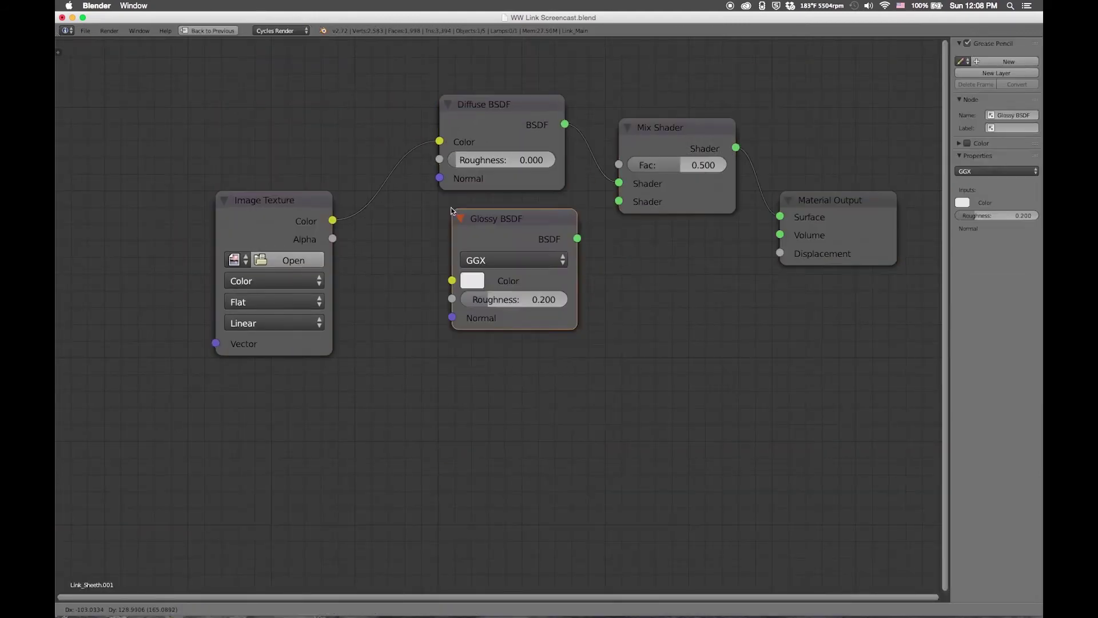
{"action": "left_click", "coordinate": [461, 268]}
Drive the Link_Sheeth.001 displacement with a MixRGB of white and the Image Texture colour, and check the whole character in the rendered view.
{"action": "left_click_drag", "start_coordinate": [265, 200], "coordinate": [258, 309]}
{"action": "key", "text": "shift+a"}
{"action": "left_click_drag", "start_coordinate": [326, 329], "coordinate": [614, 428]}
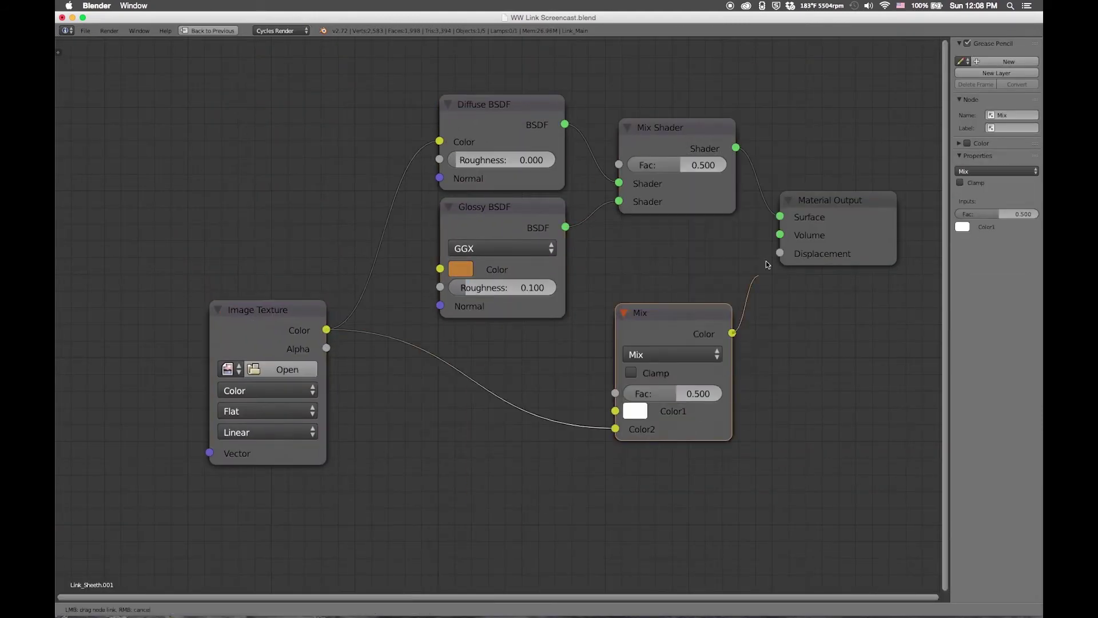
{"action": "key", "text": "ctrl+Up"}
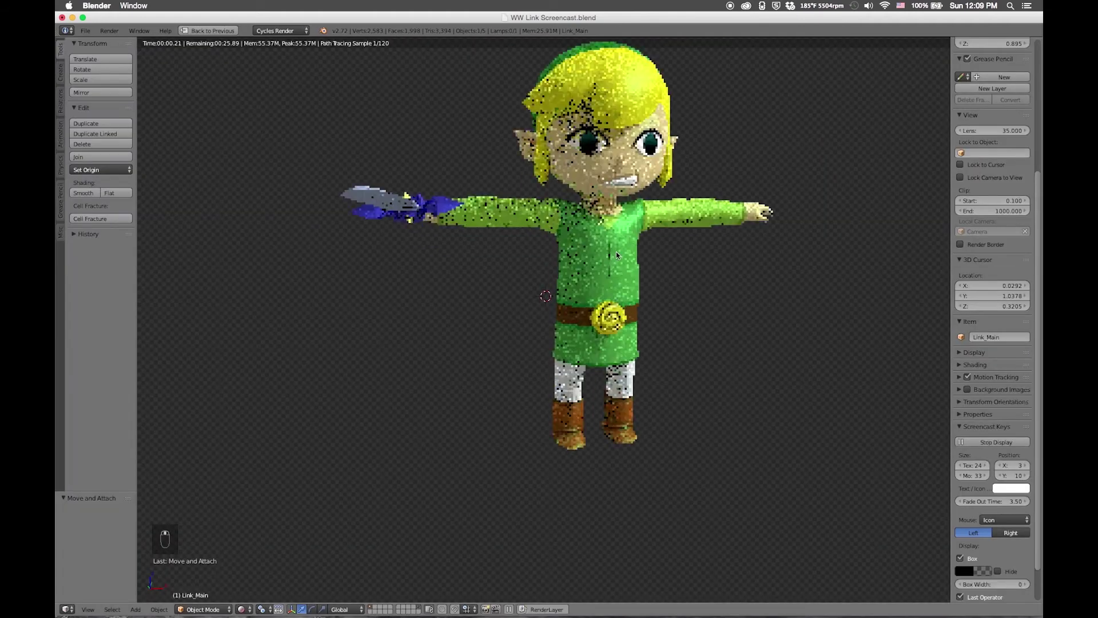
{"action": "middle_click_drag", "start_coordinate": [605, 265], "coordinate": [611, 303]}
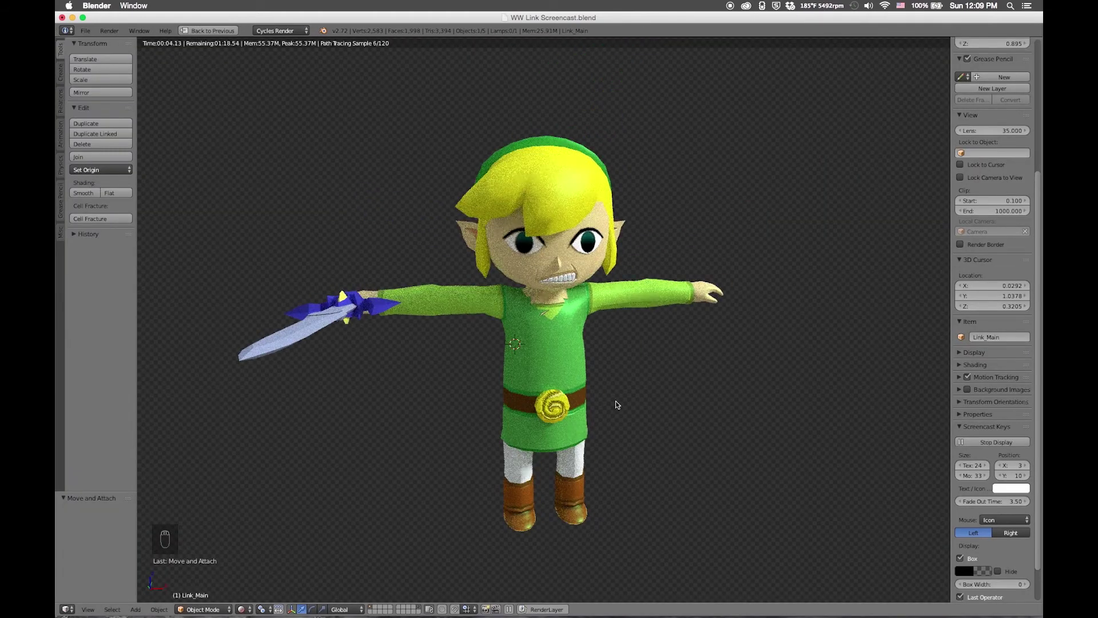
{"action": "middle_click_drag", "start_coordinate": [648, 327], "coordinate": [596, 282]}
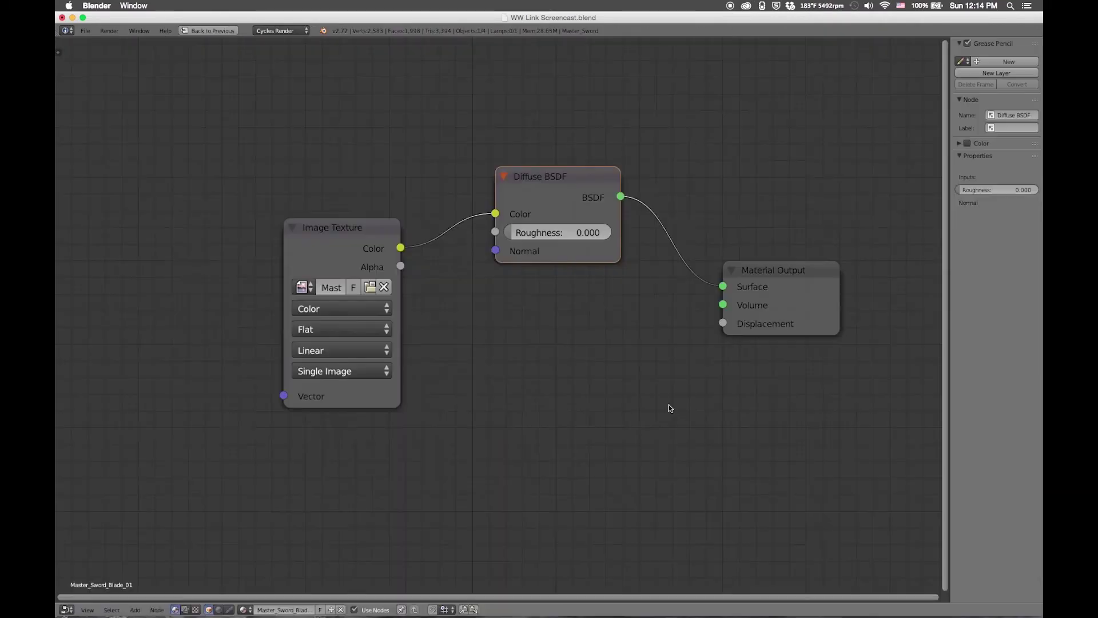
In the Master_Sword_Blade_01 material, insert a Hue Saturation Value node with saturation 0.000 before the Diffuse BSDF and a Mix Shader after it.
{"action": "key", "text": "shift+a"}
{"action": "mouse_move", "coordinate": [263, 244]}
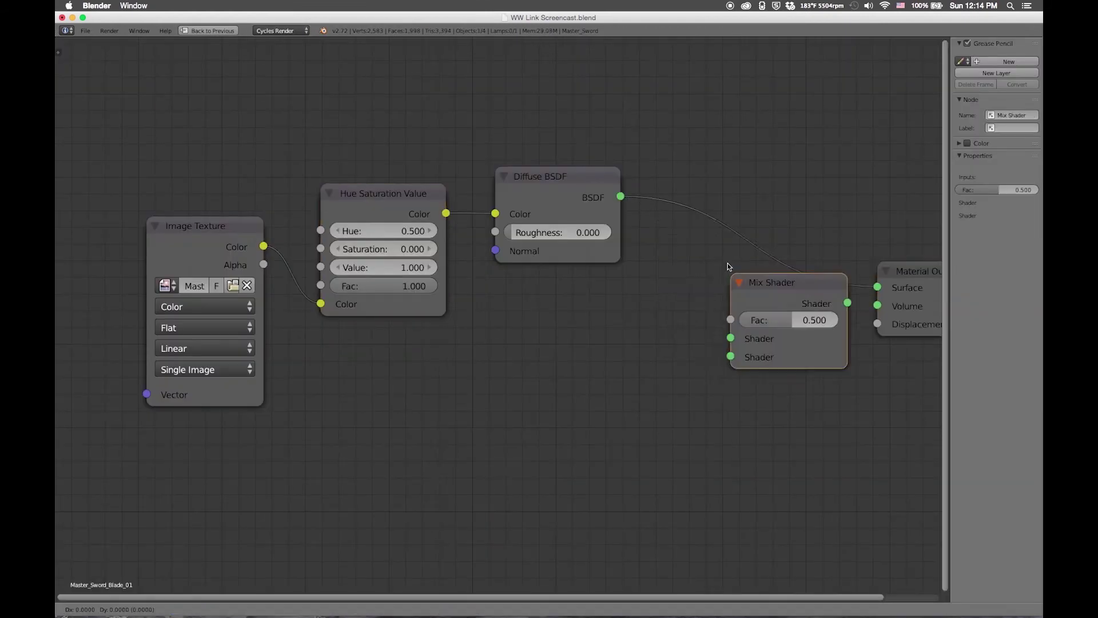
{"action": "left_click", "coordinate": [760, 269]}
{"action": "key", "text": "shift+a"}
{"action": "mouse_move", "coordinate": [546, 330]}
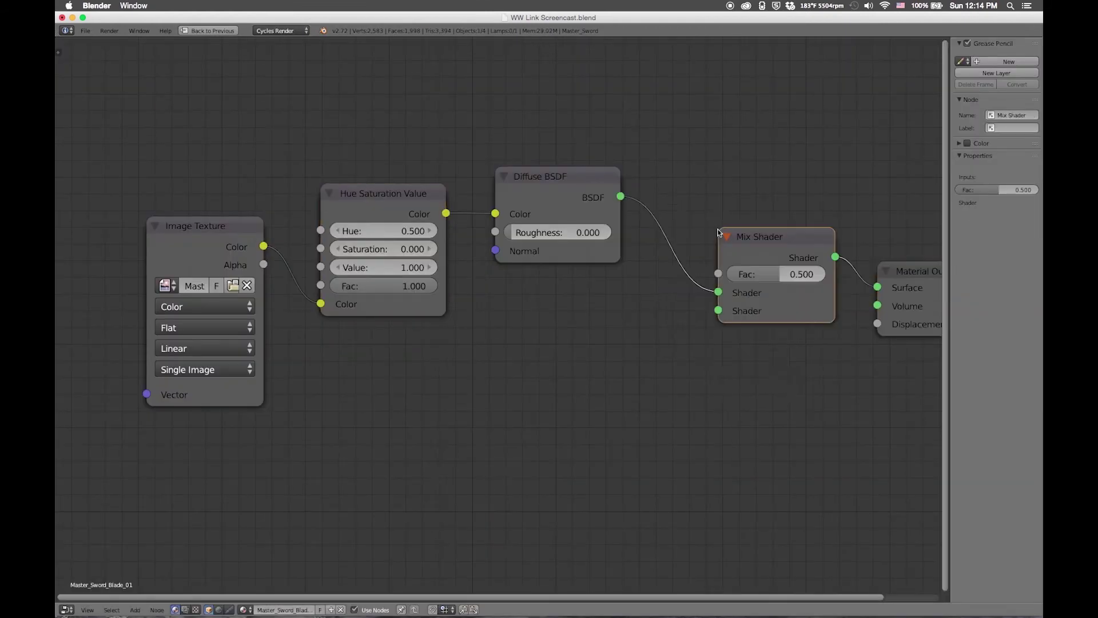
{"action": "left_click", "coordinate": [604, 364]}
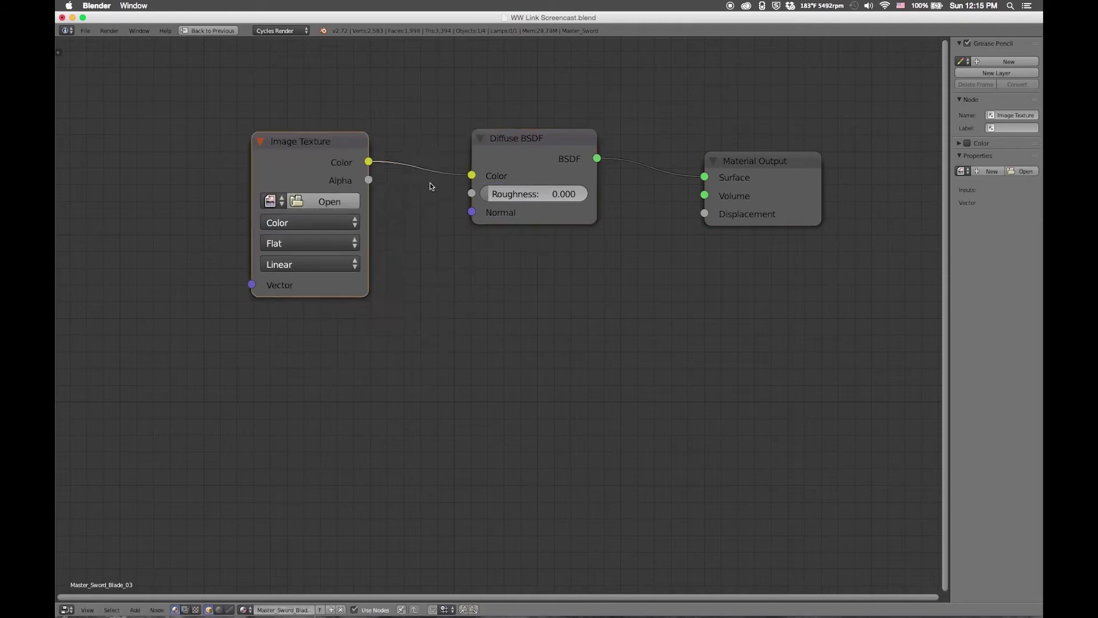
In the Master_Sword_Blade_03 material, mix in a Glossy BSDF and drive Displacement with a Mix of white and the Image Texture colour.
{"action": "left_click_drag", "start_coordinate": [568, 140], "coordinate": [589, 114]}
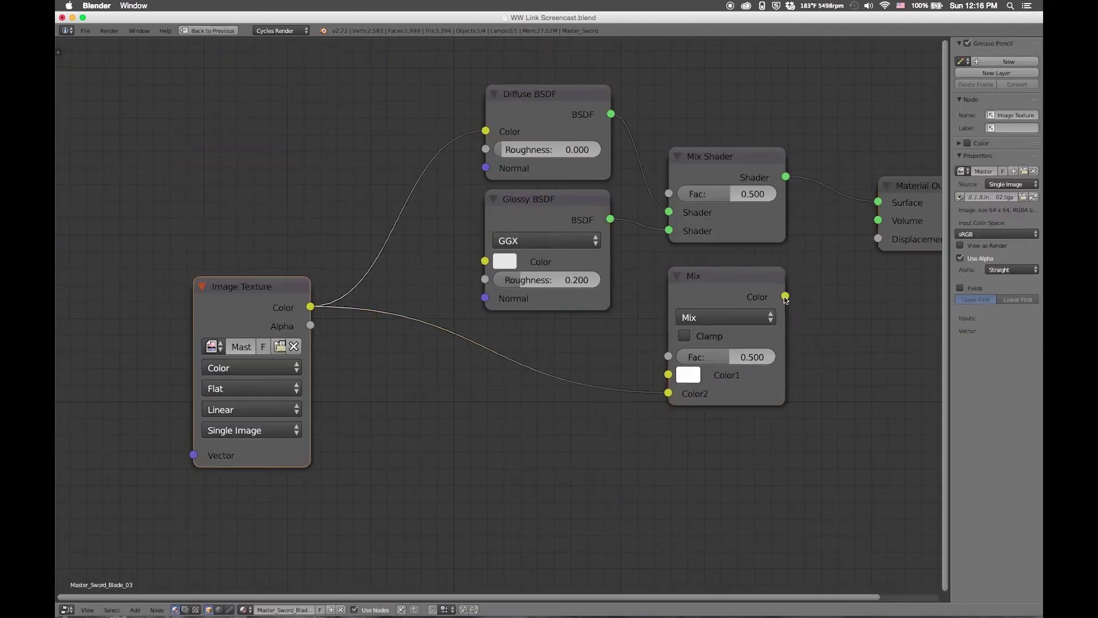
{"action": "left_click_drag", "start_coordinate": [785, 297], "coordinate": [878, 239]}
{"action": "key", "text": "ctrl+Up"}
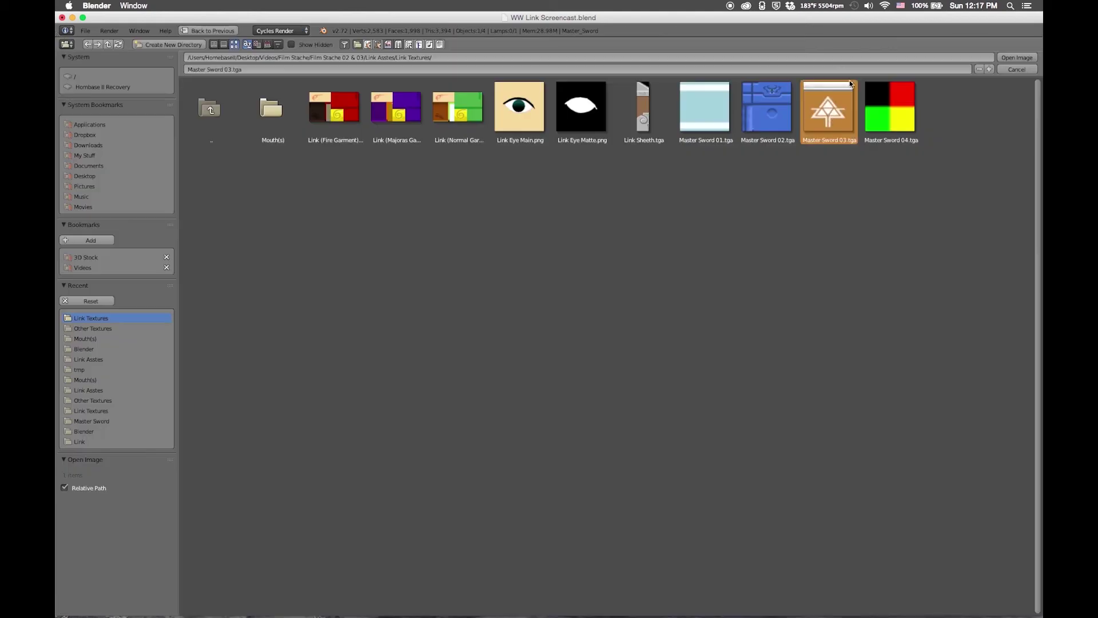
Load Master Sword 03.tga into the Image Texture of the Master_Sword_Blade_04 material and restore the full layout.
{"action": "left_click", "coordinate": [1016, 57]}
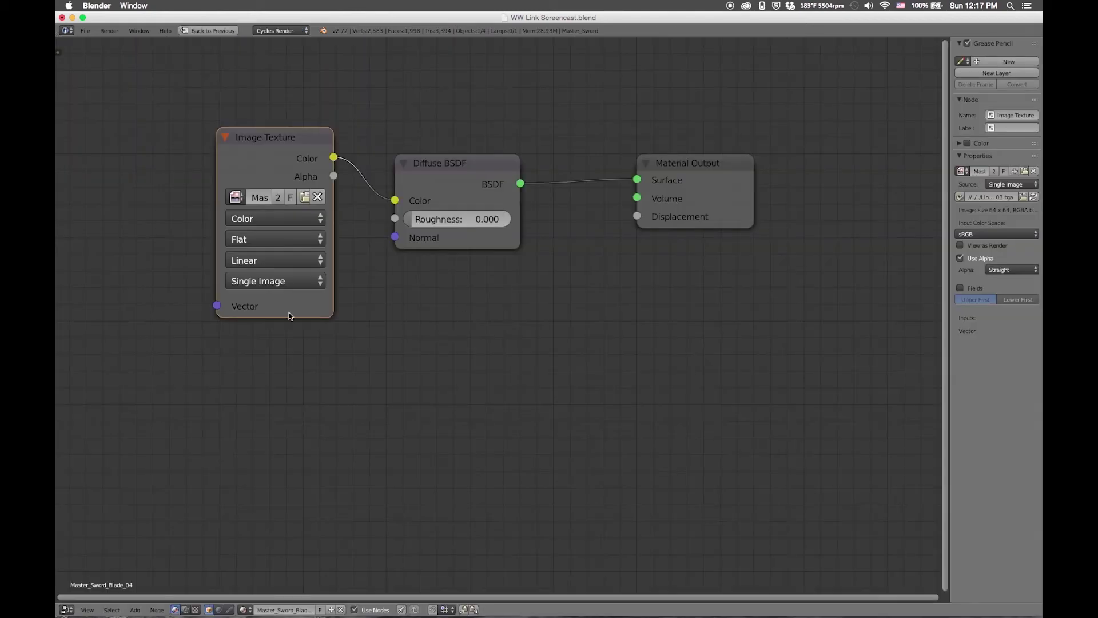
{"action": "scroll", "coordinate": [376, 301], "scroll_direction": "down", "scroll_amount": 3}
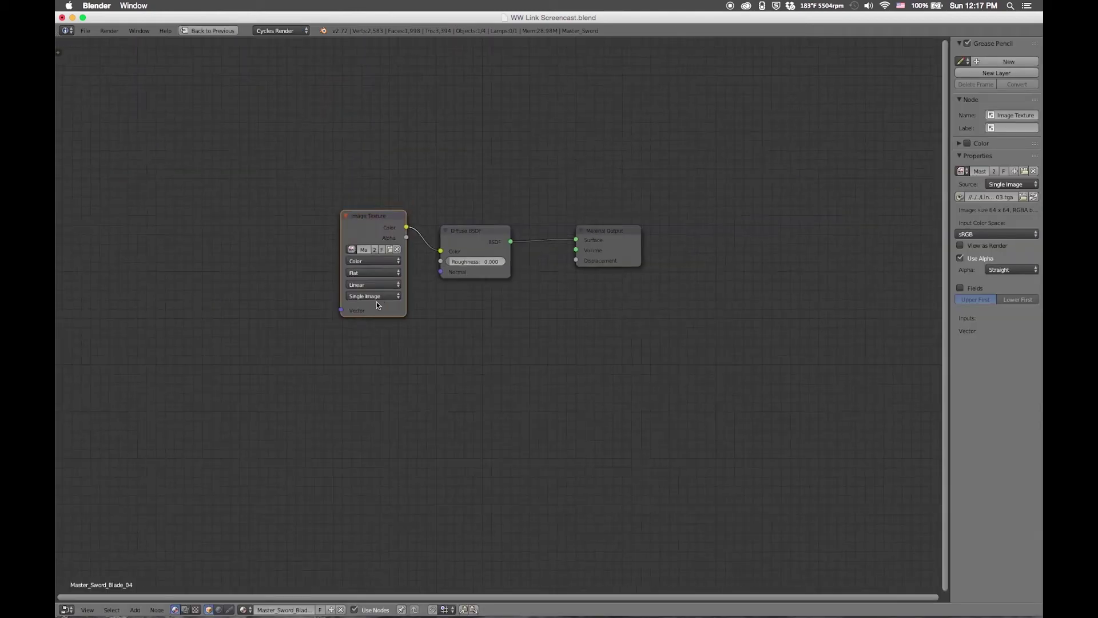
{"action": "key", "text": "ctrl+Up"}
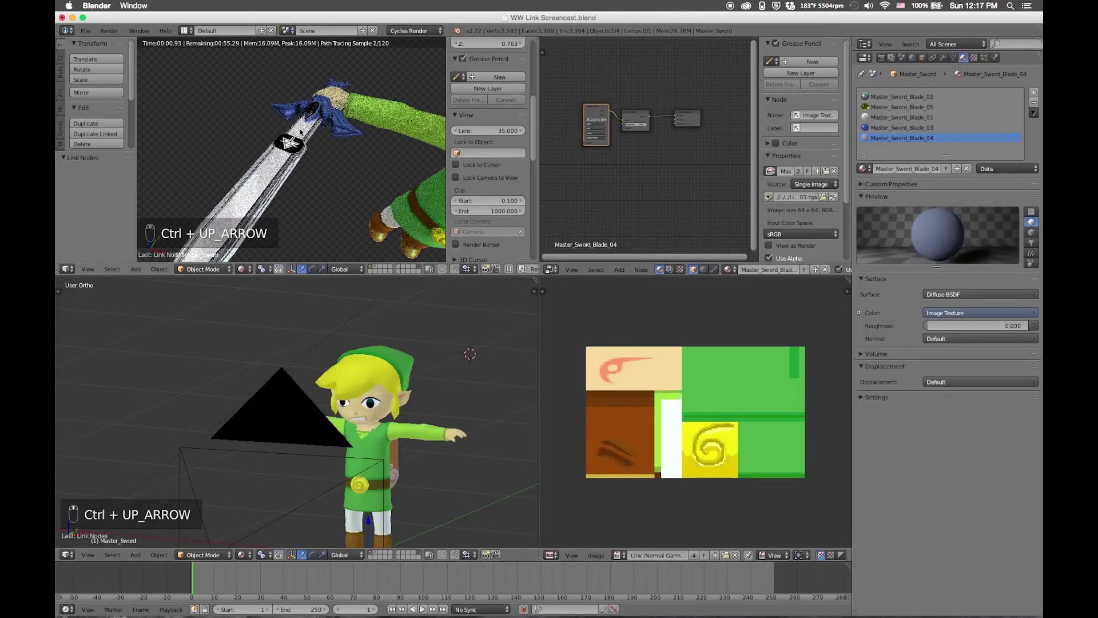
Move the Image Texture node of Master_Sword_Blade_04 farther away from the Diffuse BSDF to make room between them.
{"action": "middle_click_drag", "start_coordinate": [602, 173], "coordinate": [549, 227]}
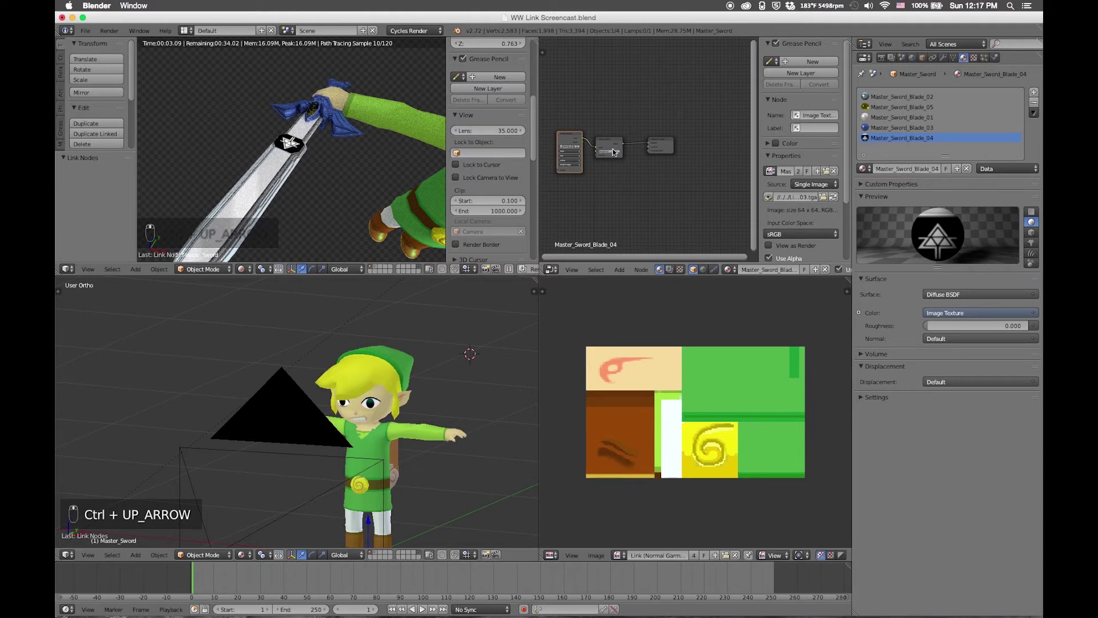
{"action": "scroll", "coordinate": [614, 152], "scroll_direction": "up", "scroll_amount": 2}
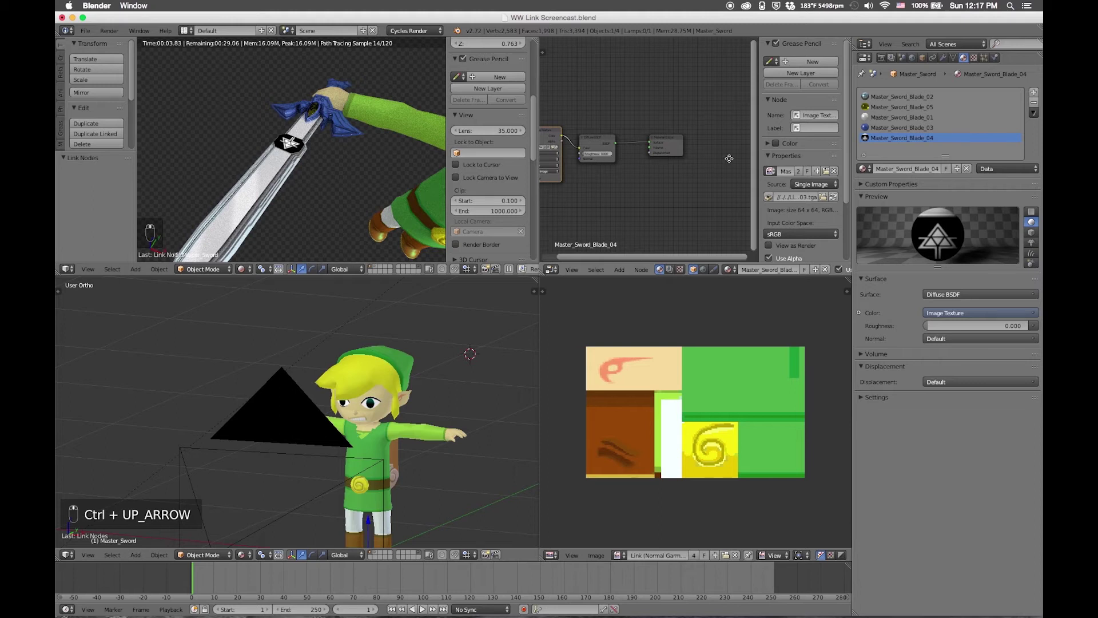
{"action": "scroll", "coordinate": [729, 158], "scroll_direction": "left", "scroll_amount": 3}
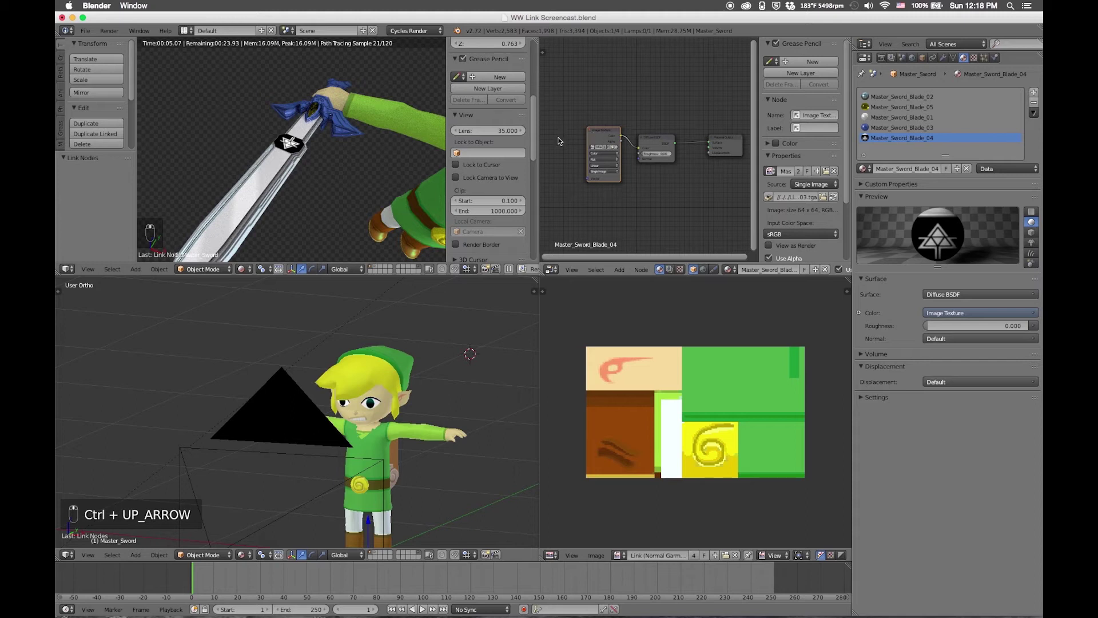
{"action": "left_click", "coordinate": [555, 138]}
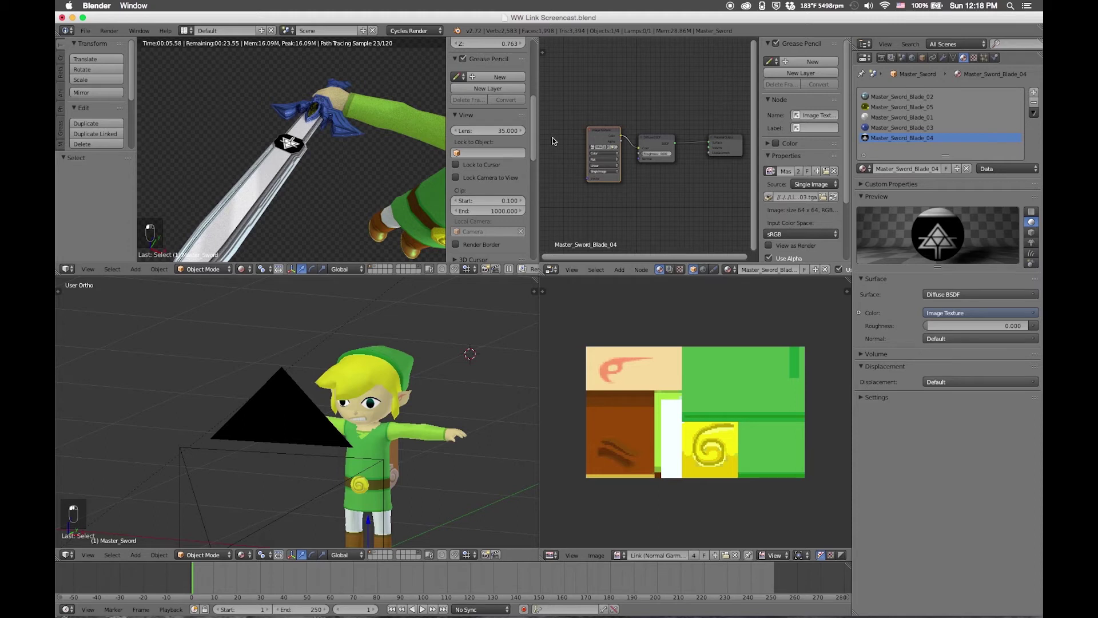
{"action": "key", "text": "g"}
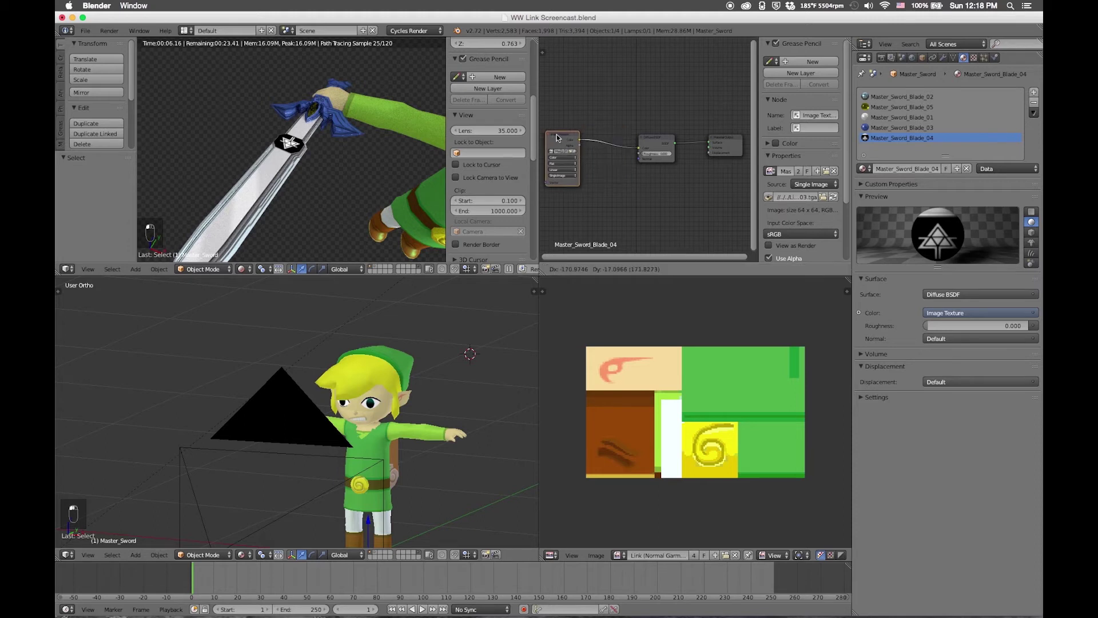
{"action": "left_click", "coordinate": [581, 118]}
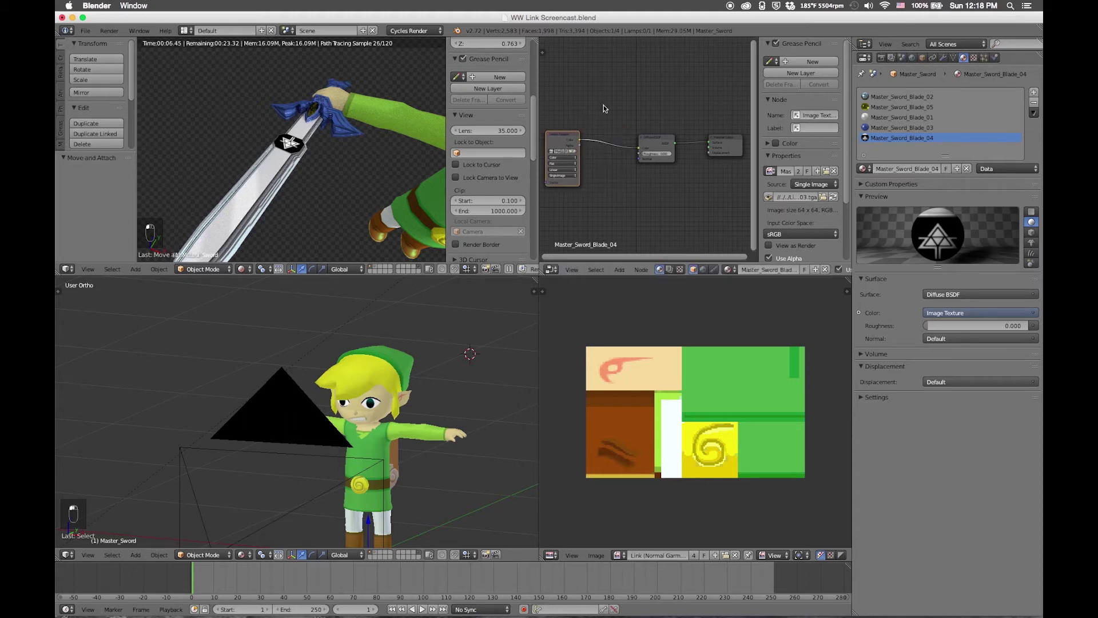
Maximize the node editor, add a ColorRamp above the Diffuse BSDF and link the Image Texture colour to its Fac input.
{"action": "key", "text": "ctrl+Up"}
{"action": "key", "text": "shift+a"}
{"action": "mouse_move", "coordinate": [538, 197]}
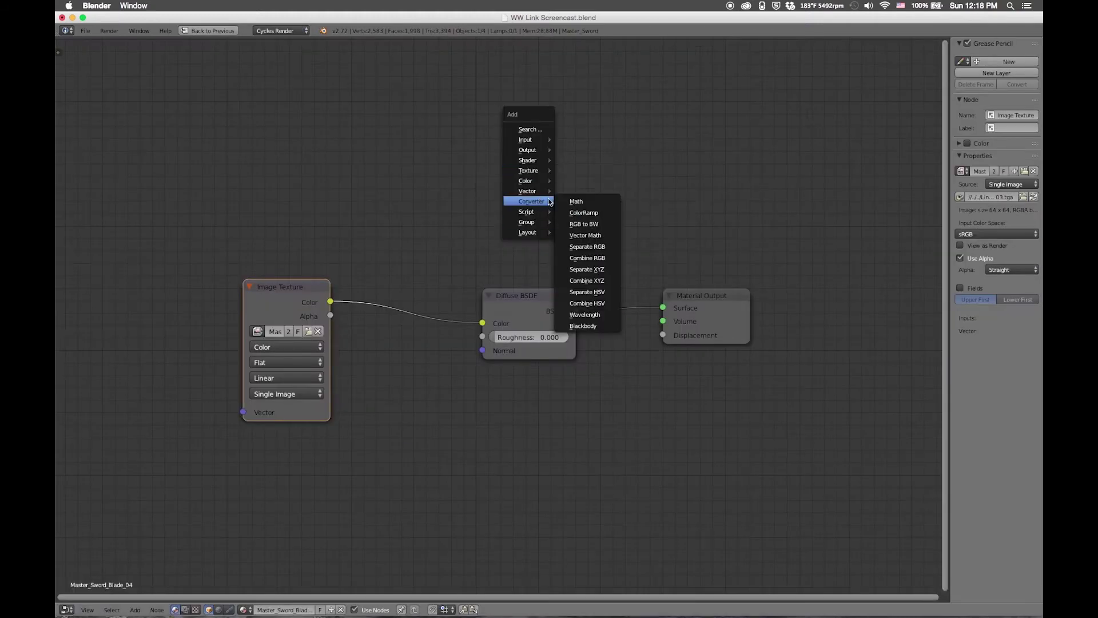
{"action": "left_click", "coordinate": [585, 210]}
{"action": "left_click", "coordinate": [429, 121]}
{"action": "left_click_drag", "start_coordinate": [430, 240], "coordinate": [330, 301]}
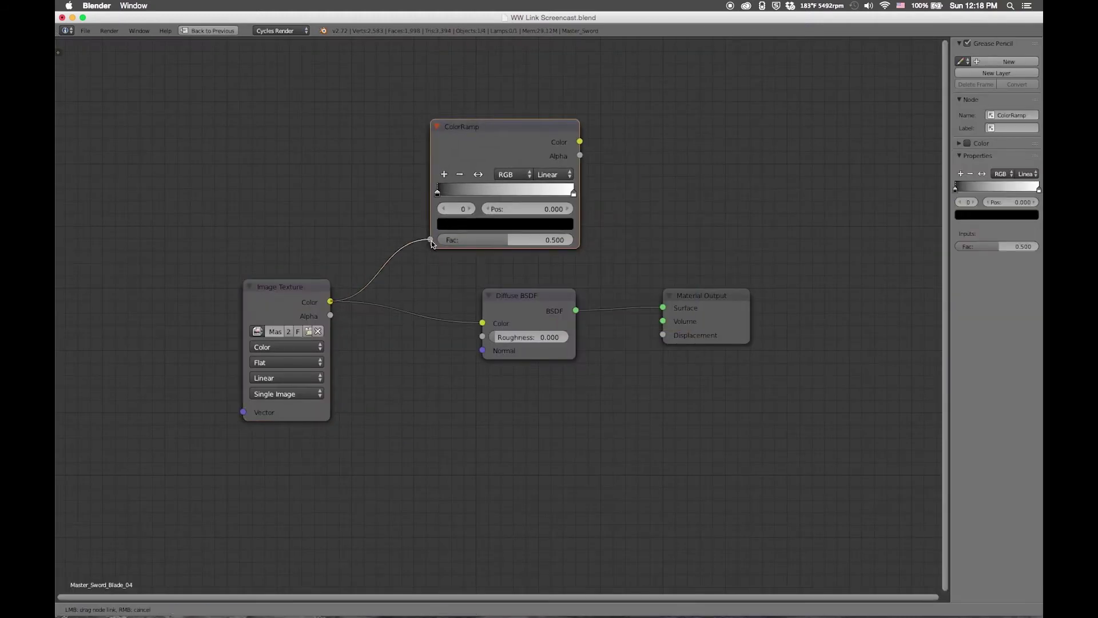
{"action": "left_click_drag", "start_coordinate": [555, 304], "coordinate": [560, 265]}
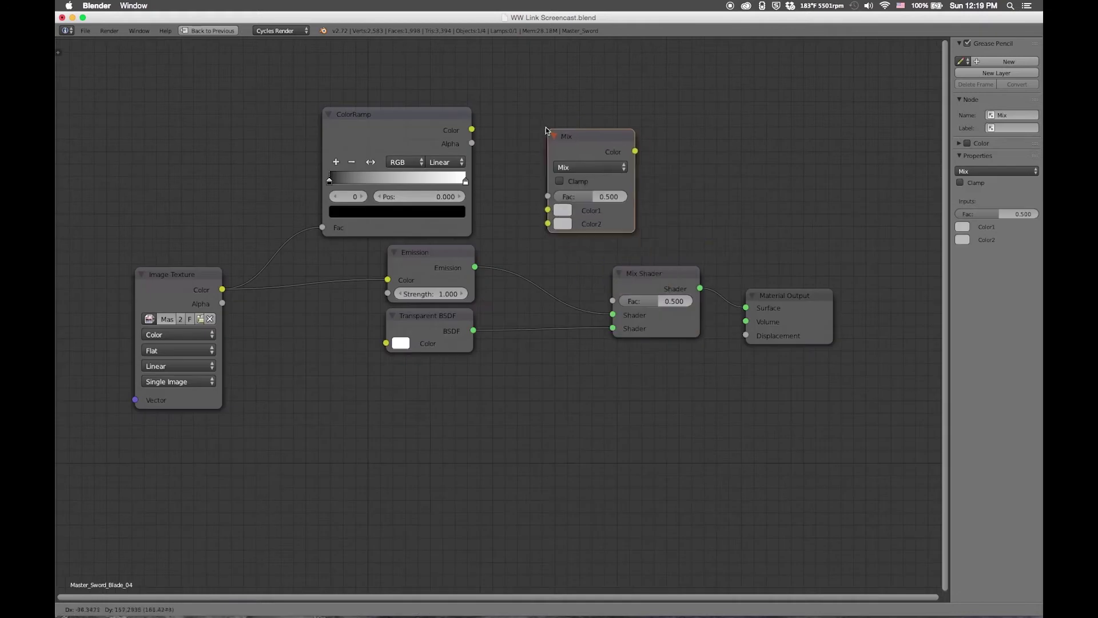
Set the new Mix colour node beside the ColorRamp to Add blending with Fac 1.000 and a black Color2.
{"action": "left_click", "coordinate": [579, 166]}
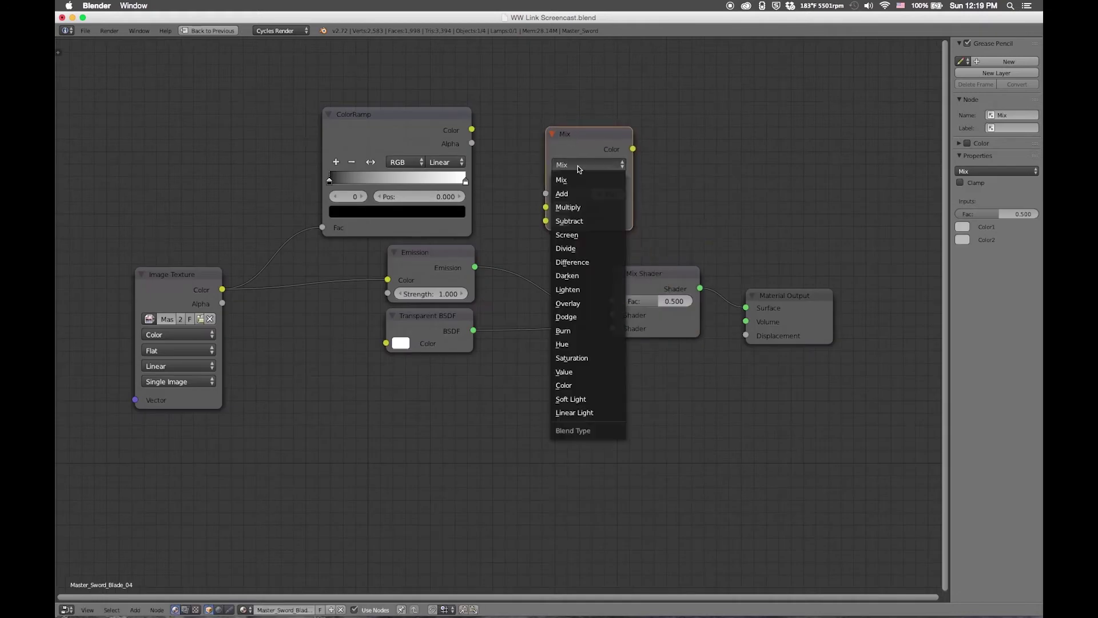
{"action": "left_click", "coordinate": [565, 193]}
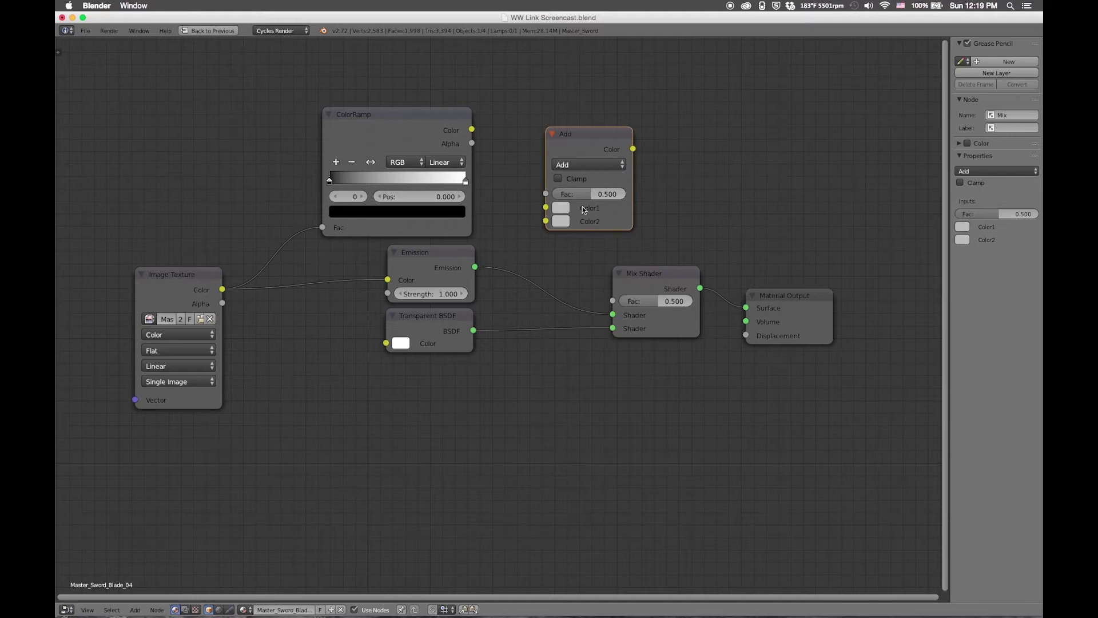
{"action": "left_click", "coordinate": [559, 208]}
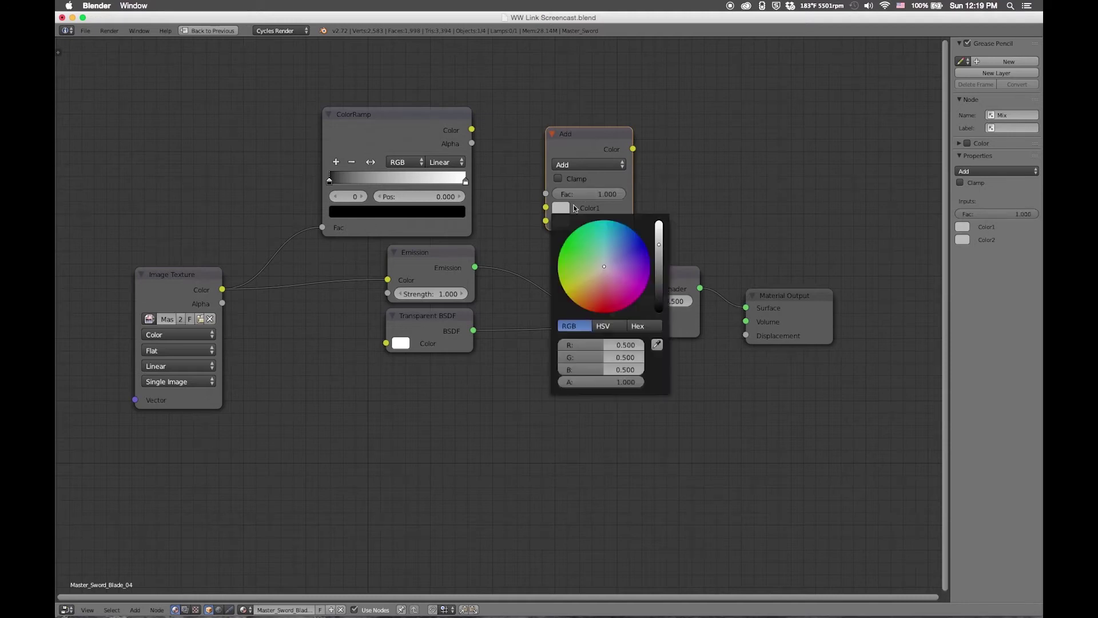
{"action": "left_click", "coordinate": [559, 221]}
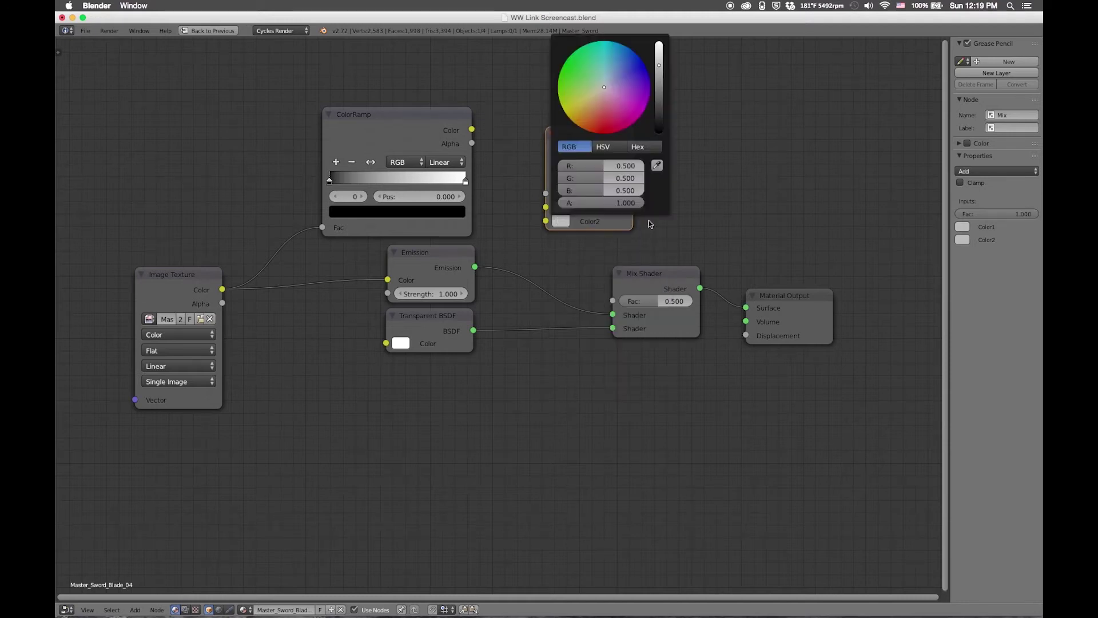
{"action": "left_click_drag", "start_coordinate": [658, 65], "coordinate": [658, 134]}
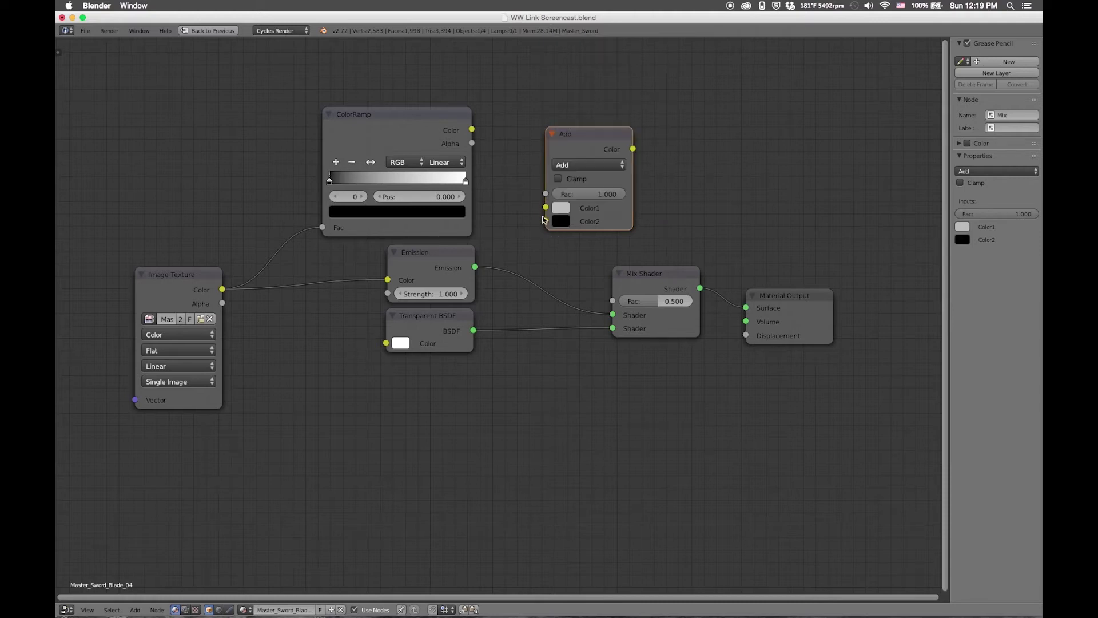
Link the ColorRamp colour to the Add node's Color1 and the Add output to the Mix Shader's Fac.
{"action": "left_click", "coordinate": [559, 213]}
{"action": "left_click_drag", "start_coordinate": [472, 130], "coordinate": [546, 208]}
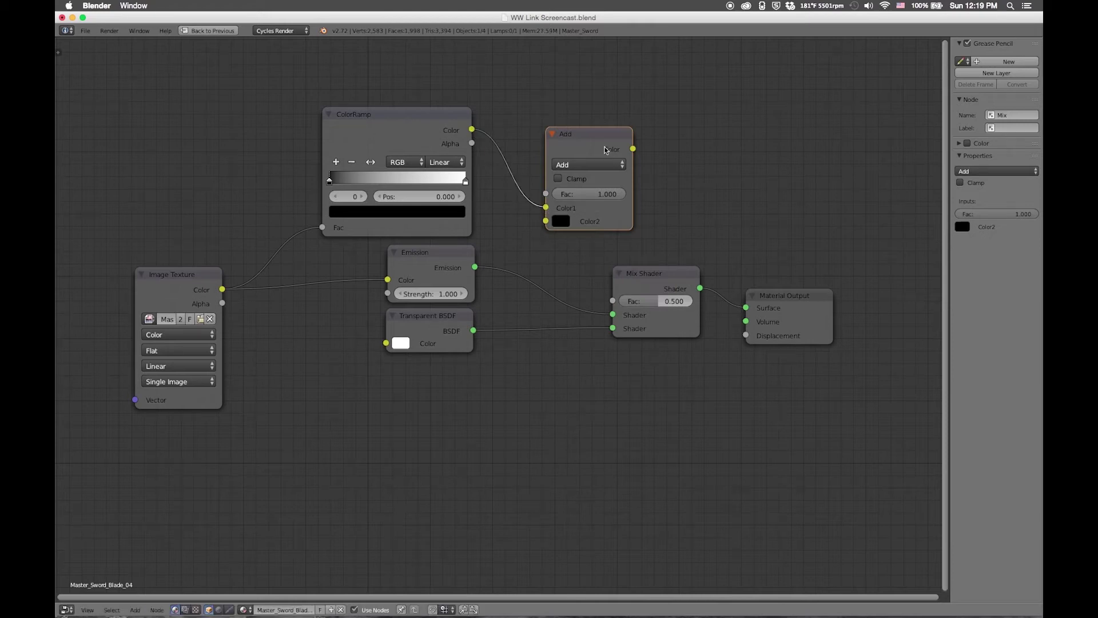
{"action": "left_click_drag", "start_coordinate": [571, 147], "coordinate": [623, 299]}
{"action": "left_click", "coordinate": [659, 273]}
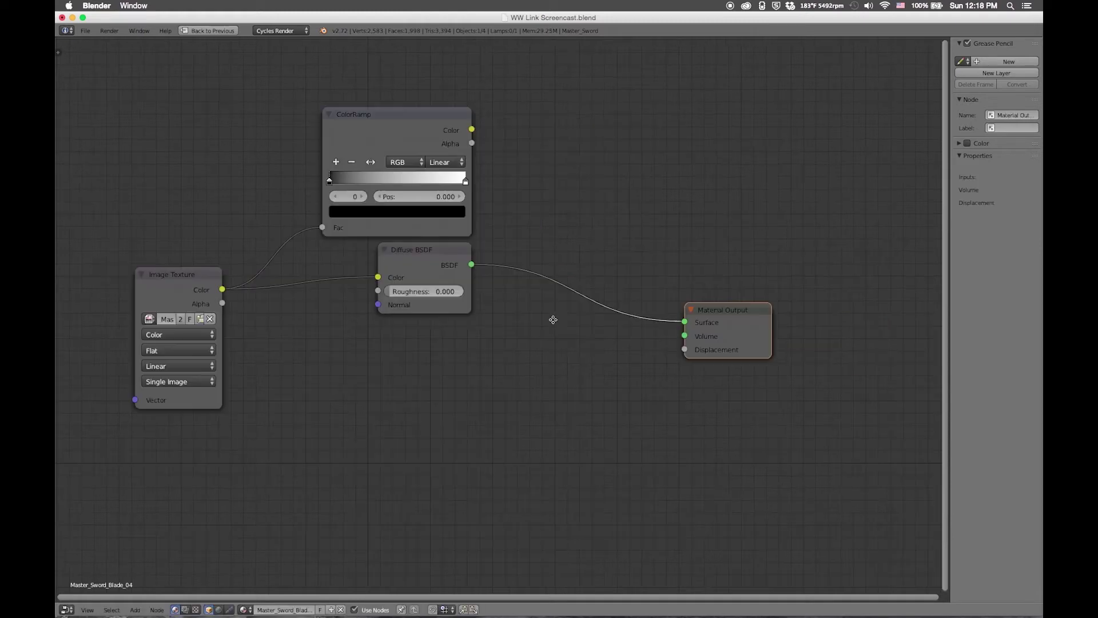
Replace the Diffuse BSDF with an Emission shader fed by the Image Texture colour and linked to the Surface output.
{"action": "key", "text": "shift+a"}
{"action": "mouse_move", "coordinate": [547, 327]}
{"action": "mouse_move", "coordinate": [528, 285]}
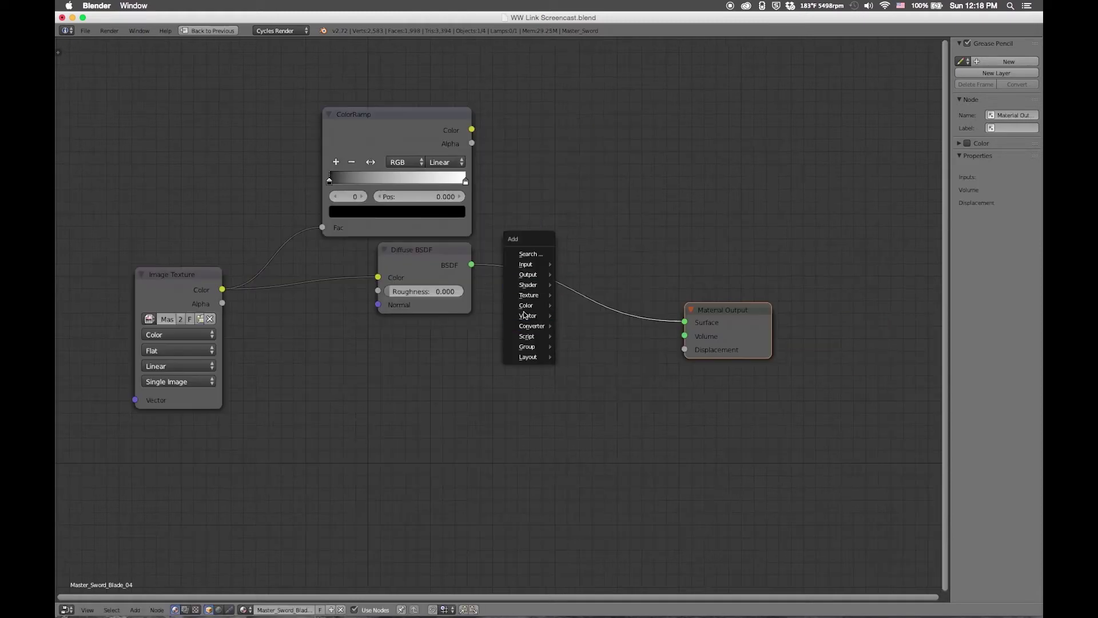
{"action": "left_click", "coordinate": [589, 421]}
{"action": "left_click_drag", "start_coordinate": [378, 277], "coordinate": [424, 248]}
{"action": "key", "text": "ctrl+x"}
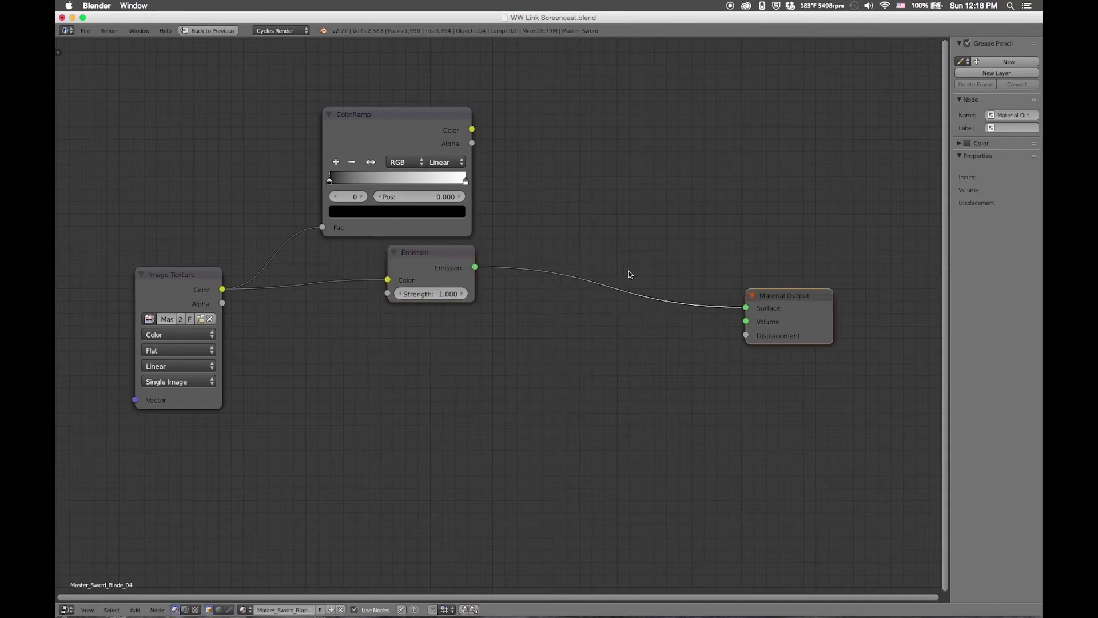
Insert a Mix Shader between the Emission and the Material Output, and link a new Transparent BSDF to its second shader input.
{"action": "key", "text": "shift+a"}
{"action": "left_click", "coordinate": [658, 273]}
{"action": "left_click", "coordinate": [655, 297]}
{"action": "key", "text": "shift+a"}
{"action": "mouse_move", "coordinate": [482, 321]}
{"action": "left_click", "coordinate": [546, 367]}
{"action": "left_click", "coordinate": [426, 323]}
{"action": "left_click_drag", "start_coordinate": [466, 328], "coordinate": [612, 328]}
{"action": "key", "text": "shift+a"}
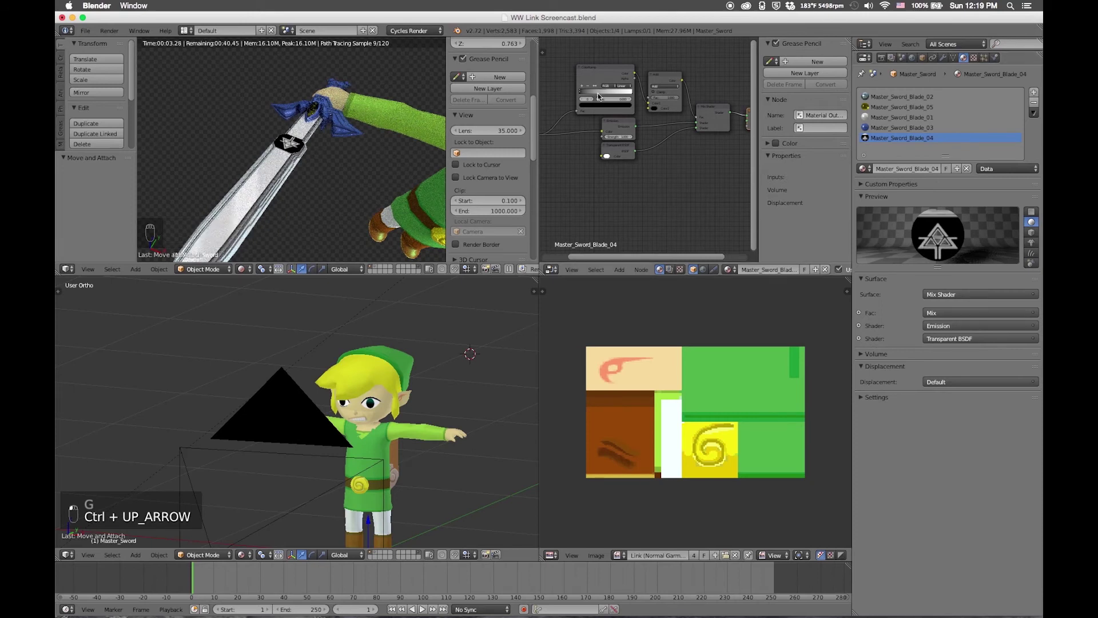
Reverse the ColorRamp stops so it runs from white to black, and check the sword emblem in the rendered view.
{"action": "key", "text": "ctrl+Up"}
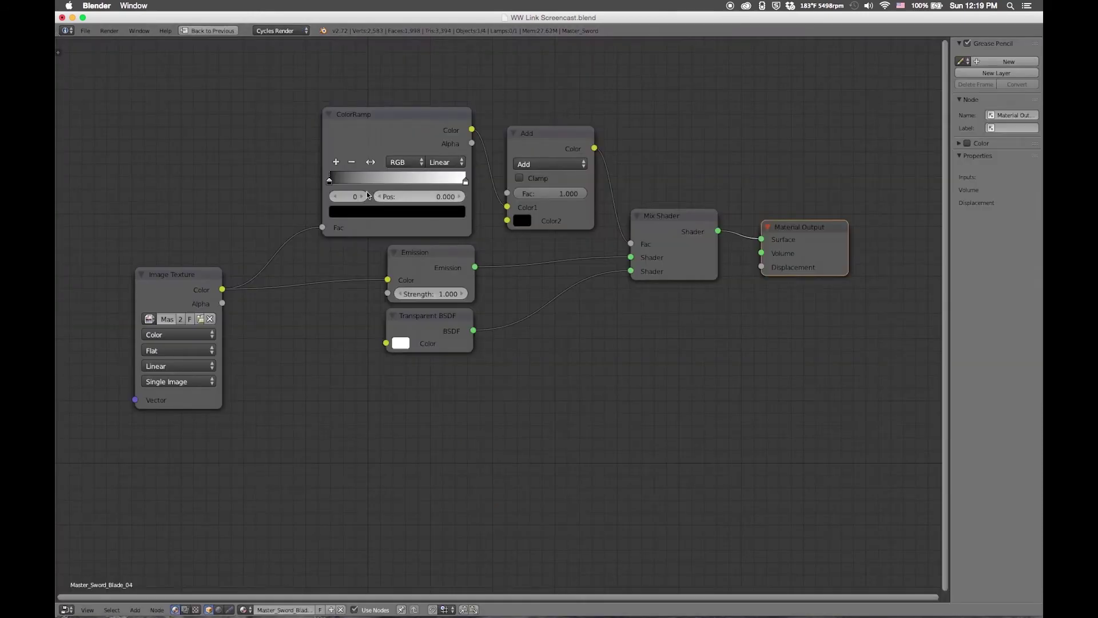
{"action": "left_click_drag", "start_coordinate": [335, 185], "coordinate": [286, 180]}
{"action": "left_click_drag", "start_coordinate": [439, 182], "coordinate": [491, 192]}
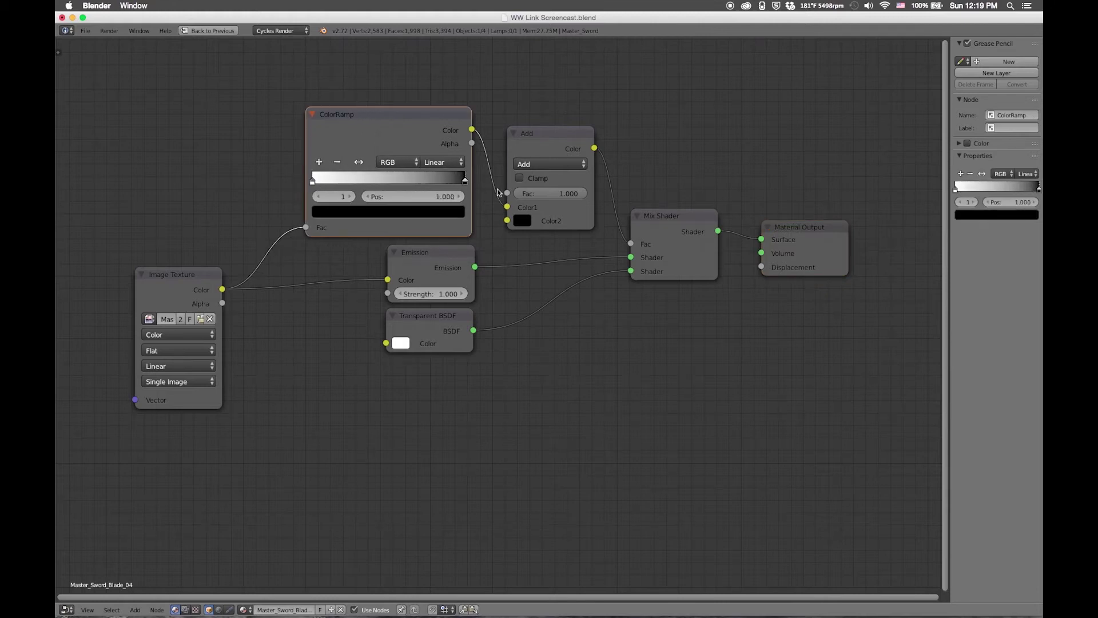
{"action": "key", "text": "ctrl+Up"}
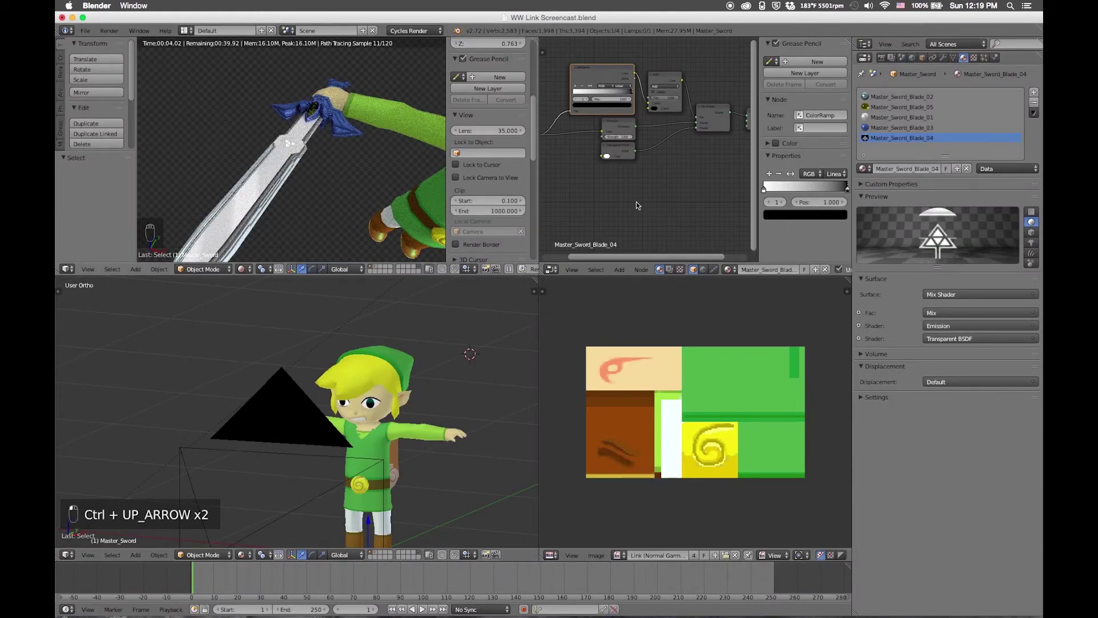
{"action": "scroll", "coordinate": [638, 133], "scroll_direction": "up", "scroll_amount": 1}
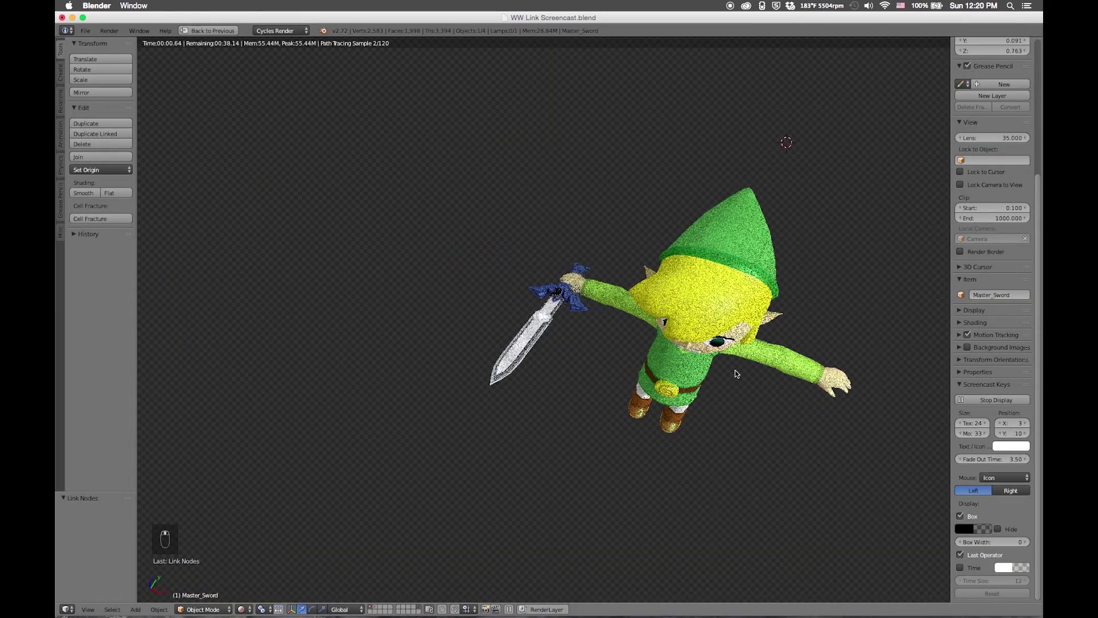
Put the Link Rig in Pose Mode and rotate the Hat Control bone in the right side view.
{"action": "middle_click_drag", "start_coordinate": [699, 493], "coordinate": [713, 416]}
{"action": "middle_click_drag", "start_coordinate": [648, 321], "coordinate": [667, 338]}
{"action": "key", "text": "s"}
{"action": "key", "text": "s"}
{"action": "key", "text": "ctrl+Up"}
{"action": "left_click", "coordinate": [375, 552], "text": "shift"}
{"action": "key", "text": "ctrl+Up"}
{"action": "key", "text": "KP_3"}
{"action": "left_click", "coordinate": [701, 269], "text": "super"}
{"action": "key", "text": "ctrl+Tab"}
{"action": "key", "text": "r"}
{"action": "key", "text": "r"}
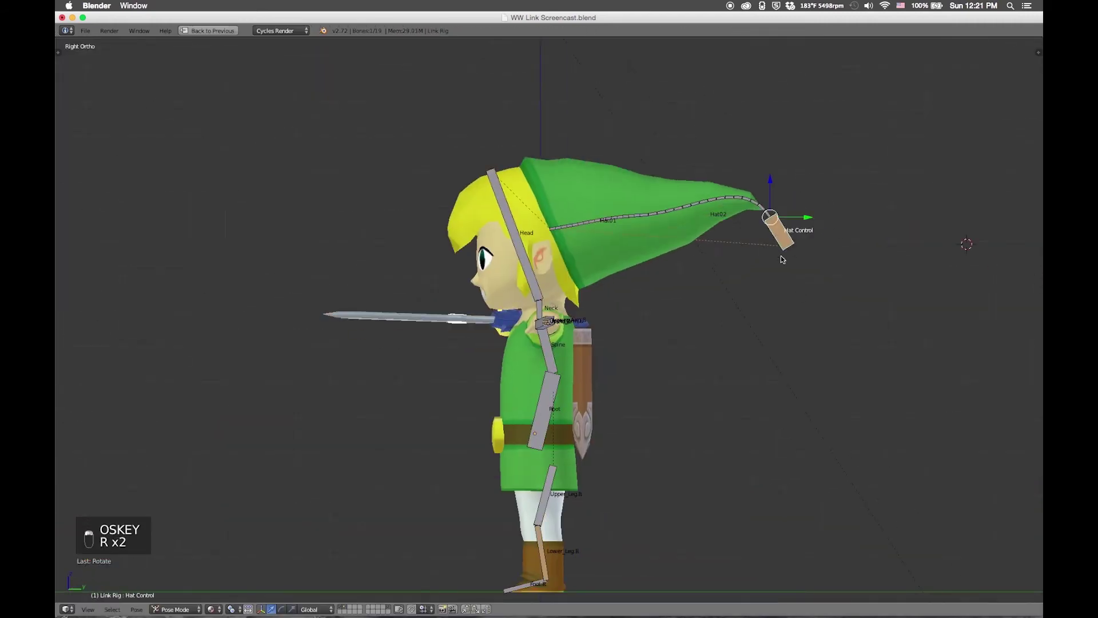
Clear the Hat Control bone's rotation and move it down so the hat droops, adjusting its angle from the front.
{"action": "key", "text": "g"}
{"action": "key", "text": "alt+r"}
{"action": "key", "text": "g"}
{"action": "left_click", "coordinate": [658, 286], "text": "super"}
{"action": "key", "text": "g"}
{"action": "key", "text": "1"}
{"action": "left_click", "coordinate": [715, 359], "text": "super"}
{"action": "key", "text": "r"}
Rotate the left upper arm bone down so the arm hangs beside the body.
{"action": "left_click", "coordinate": [812, 322], "text": "super"}
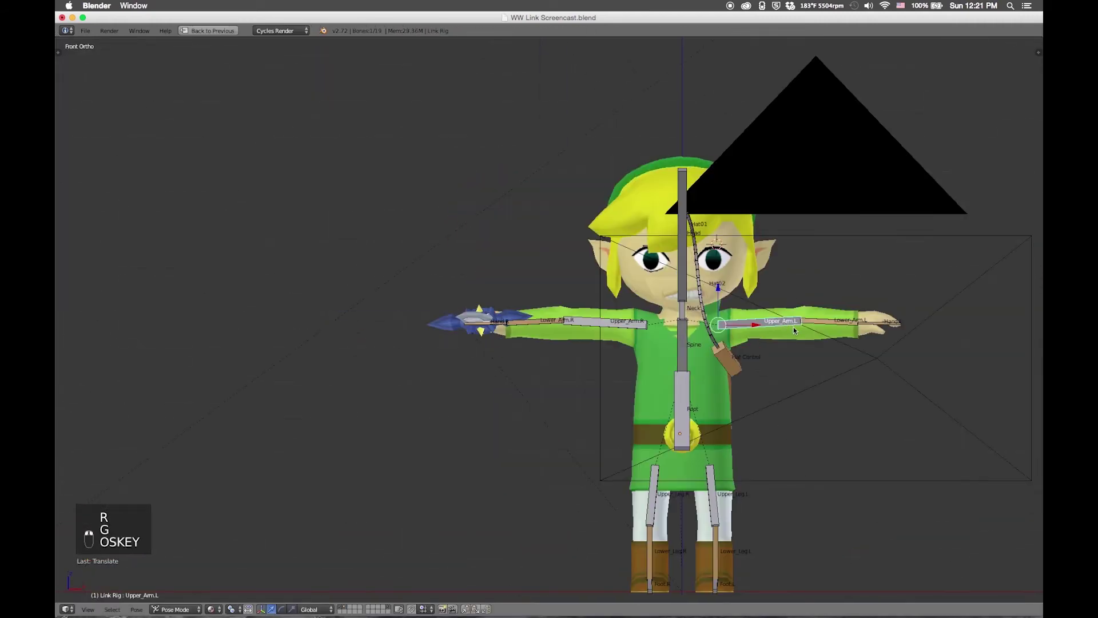
{"action": "key", "text": "g"}
{"action": "key", "text": "g"}
{"action": "key", "text": "3"}
{"action": "key", "text": "r"}
{"action": "key", "text": "r"}
{"action": "key", "text": "r"}
{"action": "key", "text": "1"}
{"action": "key", "text": "r"}
Rotate the right arm bones from the front and side to raise the sword arm.
{"action": "left_click", "coordinate": [532, 322], "text": "super"}
{"action": "key", "text": "r"}
{"action": "key", "text": "3"}
{"action": "key", "text": "r"}
{"action": "key", "text": "r"}
{"action": "key", "text": "r"}
{"action": "key", "text": "g"}
Reset and re-rotate the raised right arm's pose so the hand brings the sword behind the head.
{"action": "left_click", "coordinate": [615, 267], "text": "super"}
{"action": "key", "text": "alt+r"}
{"action": "key", "text": "r"}
{"action": "key", "text": "1"}
{"action": "key", "text": "r"}
{"action": "key", "text": "g"}
{"action": "middle_click_drag", "start_coordinate": [617, 246], "coordinate": [701, 238]}
{"action": "key", "text": "r"}
{"action": "key", "text": "1"}
Rotate the head bone to refine the head's pose from the front and side views.
{"action": "left_click", "coordinate": [679, 275], "text": "super"}
{"action": "left_click_drag", "start_coordinate": [683, 337], "coordinate": [688, 370], "text": "super"}
{"action": "left_click", "coordinate": [677, 197], "text": "super"}
{"action": "key", "text": "r"}
{"action": "key", "text": "r"}
{"action": "key", "text": "r"}
{"action": "key", "text": "r"}
{"action": "left_click", "coordinate": [764, 142]}
{"action": "key", "text": "1"}
{"action": "key", "text": "3"}
{"action": "left_click", "coordinate": [644, 356], "text": "super"}
{"action": "key", "text": "1"}
{"action": "left_click", "coordinate": [677, 197], "text": "super"}
{"action": "key", "text": "r"}
Pose the legs from the front and side views so that both knees are slightly bent.
{"action": "left_click", "coordinate": [652, 506]}
{"action": "left_click", "coordinate": [645, 543], "text": "super"}
{"action": "left_click", "coordinate": [711, 543], "text": "shift+super"}
{"action": "left_click_drag", "start_coordinate": [710, 544], "coordinate": [695, 498], "text": "super"}
{"action": "key", "text": "1"}
{"action": "key", "text": "3"}
{"action": "scroll", "coordinate": [709, 458], "scroll_direction": "up", "scroll_amount": 3}
{"action": "key", "text": "1"}
{"action": "key", "text": "3"}
{"action": "key", "text": "r"}
{"action": "left_click", "coordinate": [750, 504]}
Clear the right foot bone's rotation and turn the foot about the Z axis.
{"action": "left_click", "coordinate": [686, 399], "text": "super"}
{"action": "key", "text": "grave"}
{"action": "key", "text": "1"}
{"action": "left_click_drag", "start_coordinate": [702, 444], "coordinate": [669, 444], "text": "super"}
{"action": "key", "text": "alt+r"}
{"action": "key", "text": "r"}
{"action": "key", "text": "r"}
{"action": "key", "text": "r"}
{"action": "key", "text": "r"}
{"action": "key", "text": "z"}
{"action": "left_click", "coordinate": [701, 436]}
Turn the left foot bone about the Z axis and deselect all bones.
{"action": "left_click", "coordinate": [802, 446], "text": "super"}
{"action": "key", "text": "r"}
{"action": "key", "text": "r"}
{"action": "key", "text": "r"}
{"action": "key", "text": "z"}
{"action": "left_click", "coordinate": [789, 465]}
{"action": "middle_click_drag", "start_coordinate": [789, 446], "coordinate": [470, 245]}
{"action": "key", "text": "a"}
{"action": "key", "text": "a"}
{"action": "key", "text": "a"}
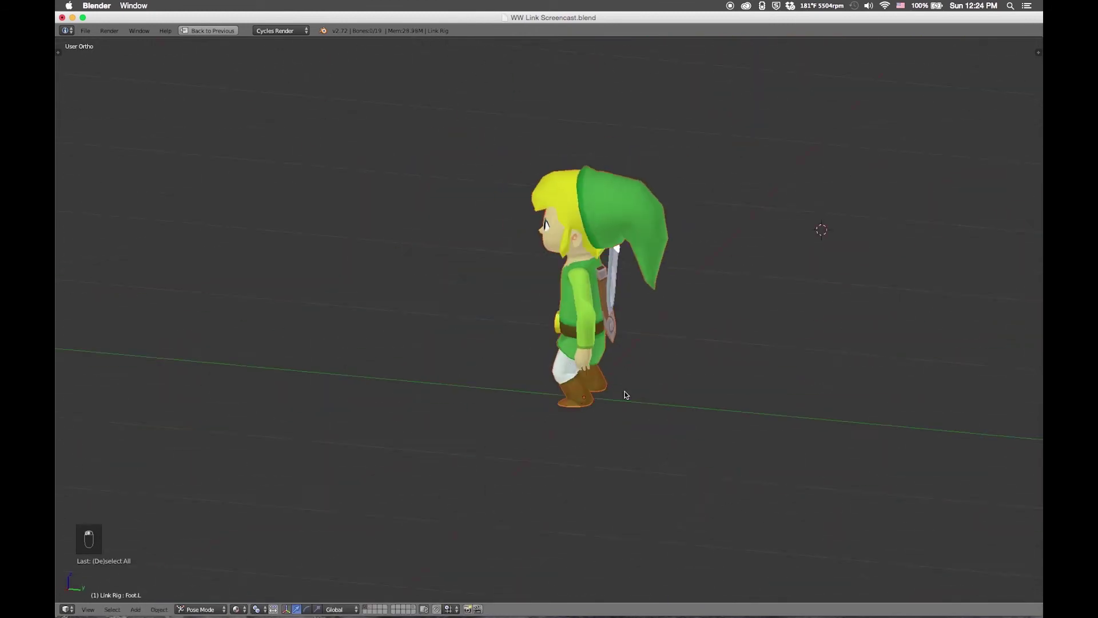
{"action": "key", "text": "1"}
{"action": "scroll", "coordinate": [688, 252], "scroll_direction": "up", "scroll_amount": 2}
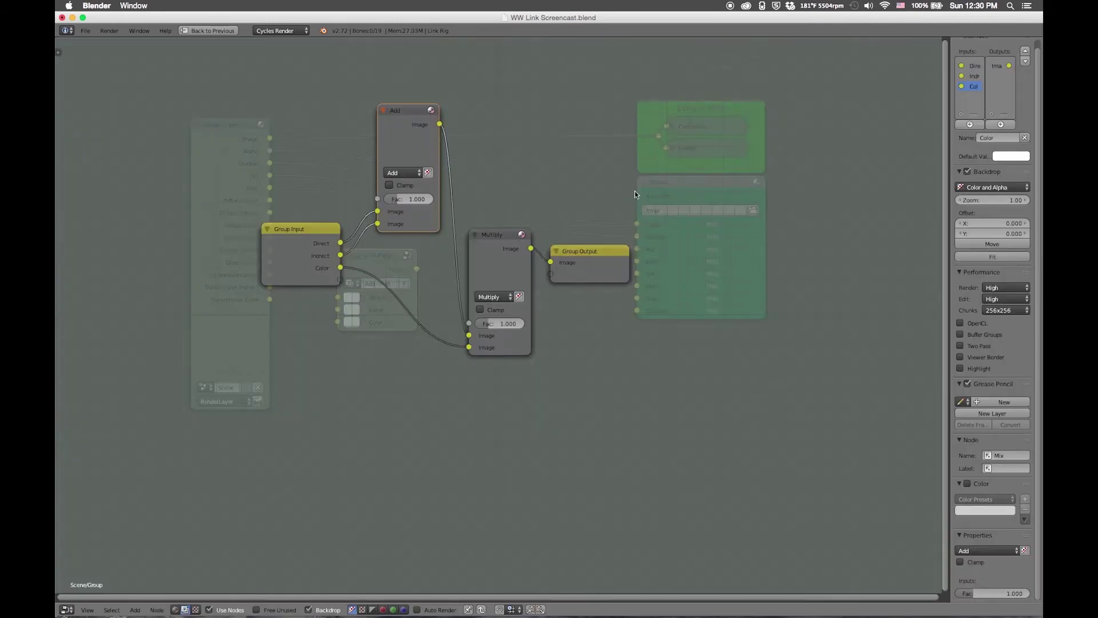
Link the Add-and-Multiply node group between the Render Layers node and the output node, and collapse the group.
{"action": "key", "text": "Tab"}
{"action": "left_click_drag", "start_coordinate": [269, 200], "coordinate": [337, 309]}
{"action": "left_click_drag", "start_coordinate": [269, 226], "coordinate": [337, 322]}
{"action": "left_click_drag", "start_coordinate": [417, 268], "coordinate": [636, 273]}
{"action": "key", "text": "h"}
{"action": "left_click_drag", "start_coordinate": [379, 249], "coordinate": [358, 222]}
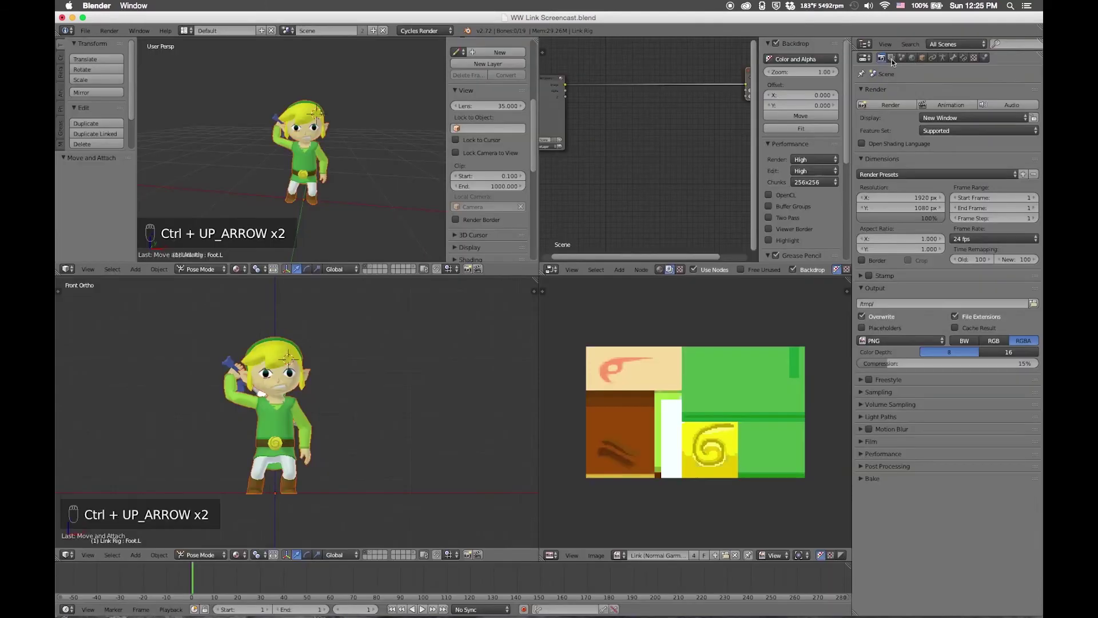
Enable the Direct, Indirect and Color passes for Diffuse, Glossy and Transmission on the render layer.
{"action": "scroll", "coordinate": [637, 150], "scroll_direction": "up", "scroll_amount": 2}
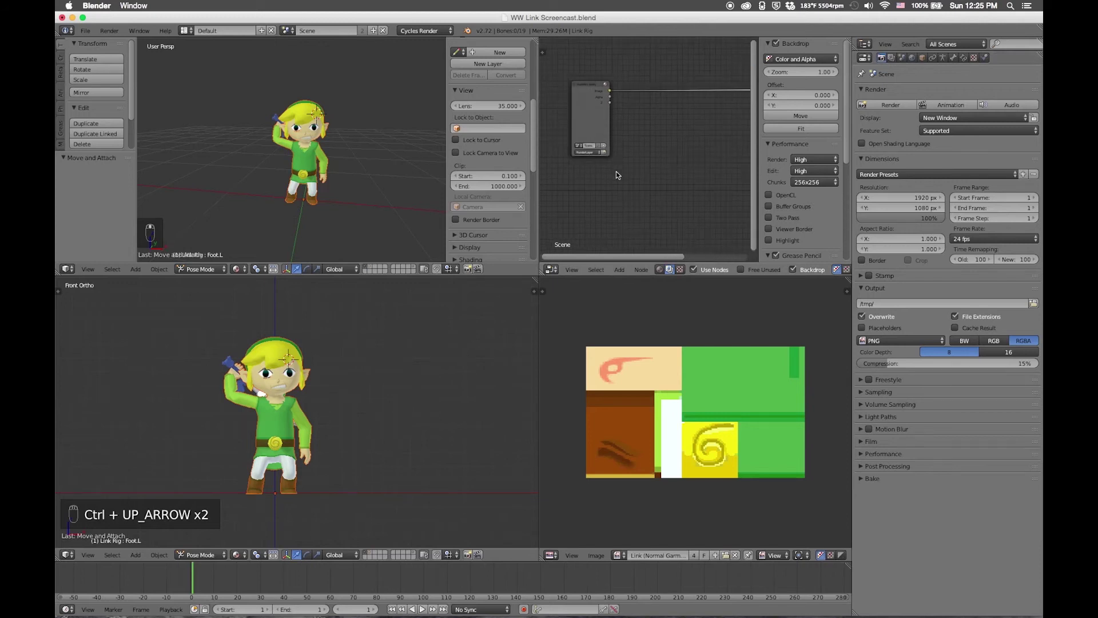
{"action": "left_click", "coordinate": [902, 57]}
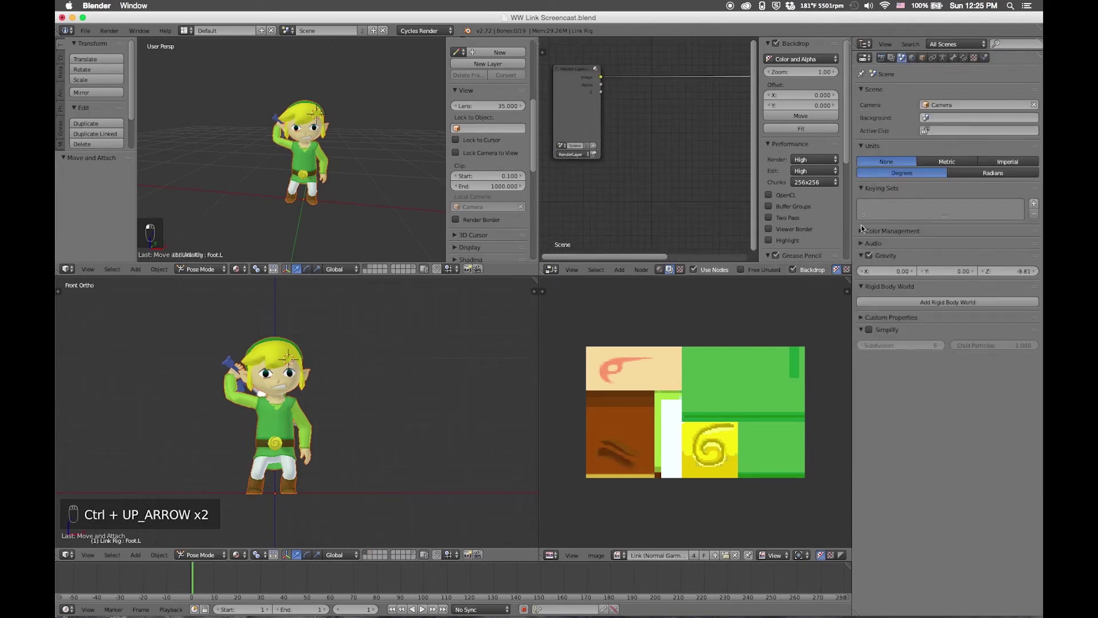
{"action": "left_click", "coordinate": [892, 58]}
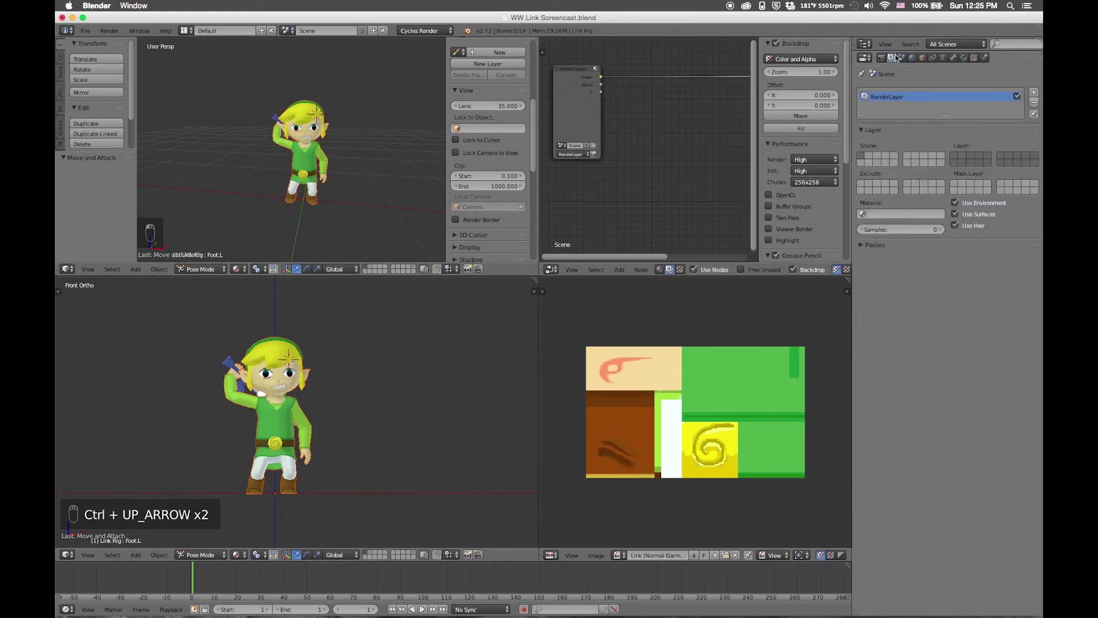
{"action": "left_click", "coordinate": [860, 250]}
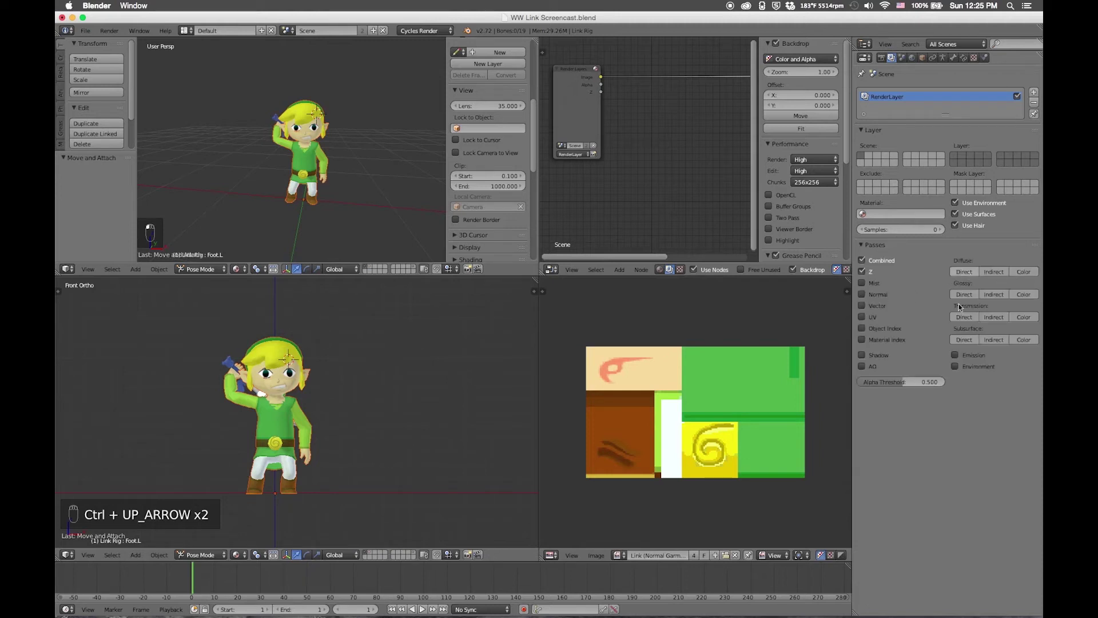
{"action": "left_click", "coordinate": [1022, 273]}
{"action": "left_click", "coordinate": [964, 293]}
{"action": "left_click", "coordinate": [997, 297]}
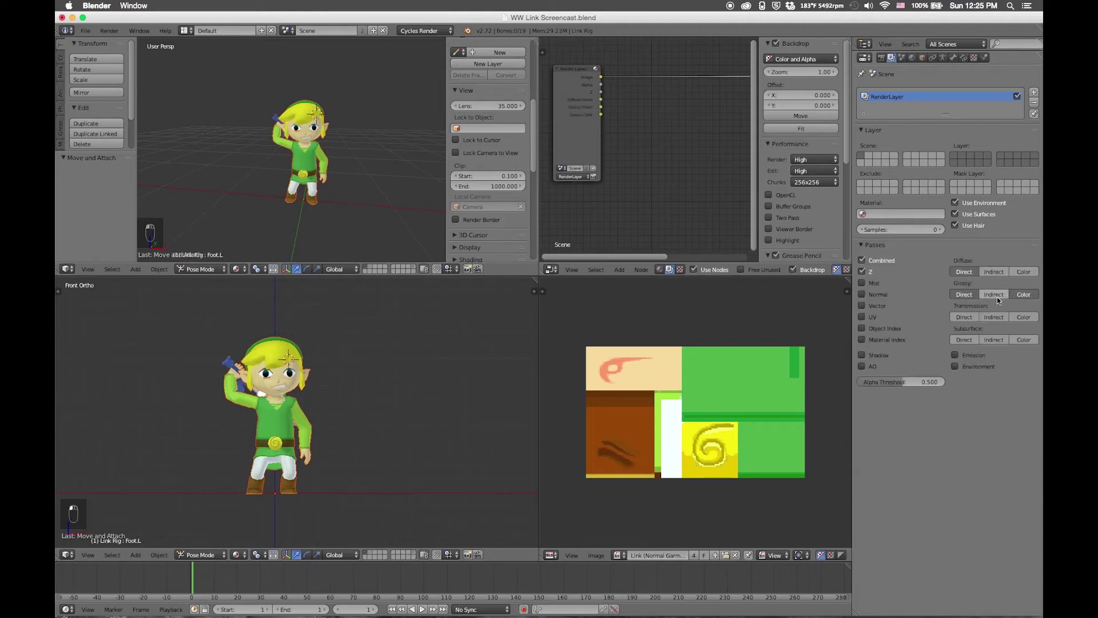
{"action": "left_click", "coordinate": [994, 273]}
{"action": "left_click", "coordinate": [1023, 272]}
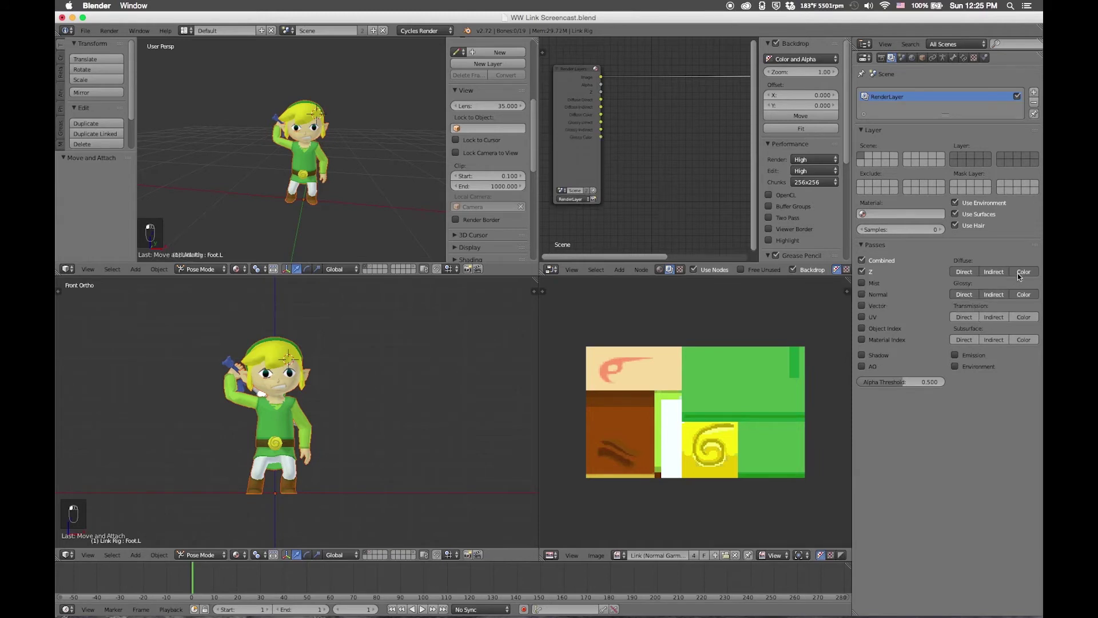
{"action": "left_click", "coordinate": [965, 317]}
{"action": "left_click", "coordinate": [994, 317]}
{"action": "left_click", "coordinate": [1023, 317]}
Disable the Z pass and enable the Emission, Shadow and AO passes.
{"action": "left_click", "coordinate": [861, 272]}
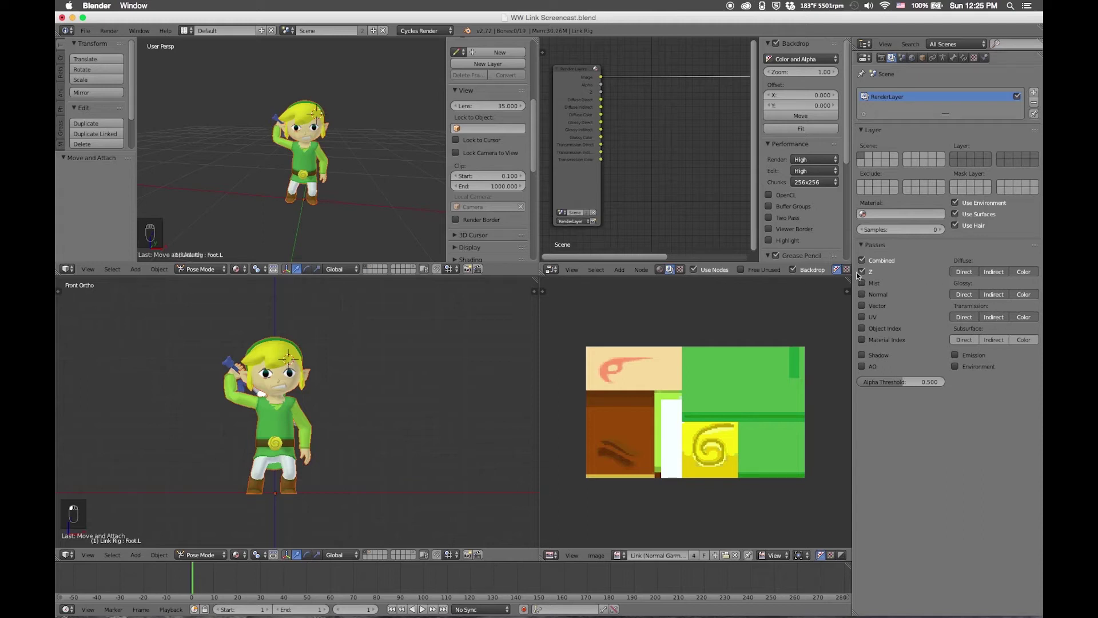
{"action": "left_click", "coordinate": [954, 356]}
{"action": "left_click", "coordinate": [964, 340]}
{"action": "key", "text": "ctrl+z"}
{"action": "left_click", "coordinate": [862, 355]}
{"action": "left_click", "coordinate": [861, 368]}
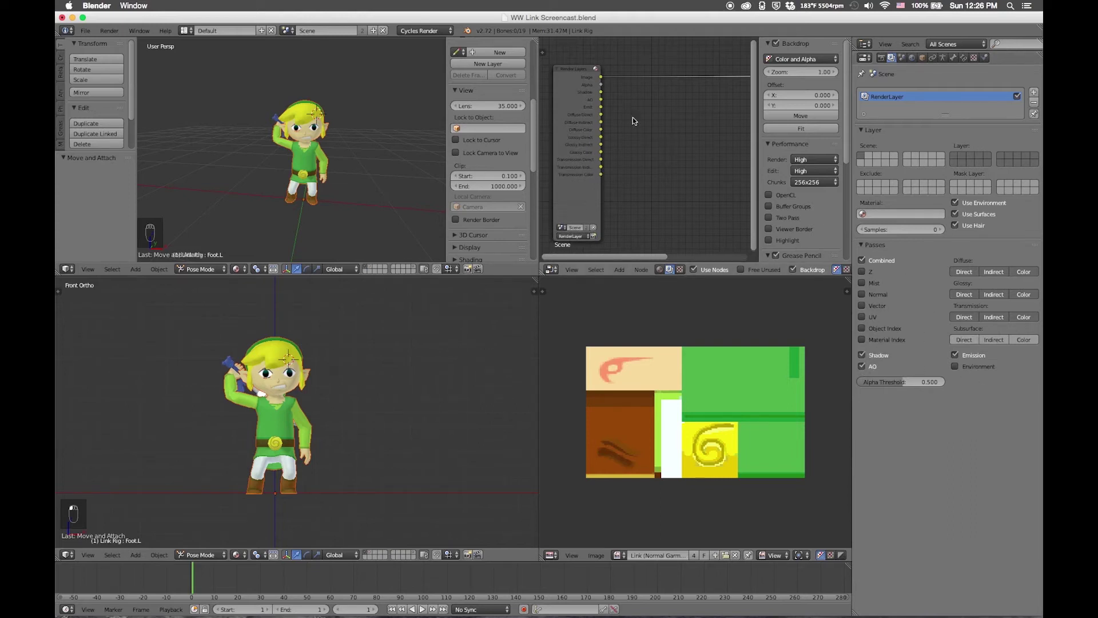
Maximize the node editor and widen the collapsed Composite node with its unused sockets hidden.
{"action": "key", "text": "shift+space"}
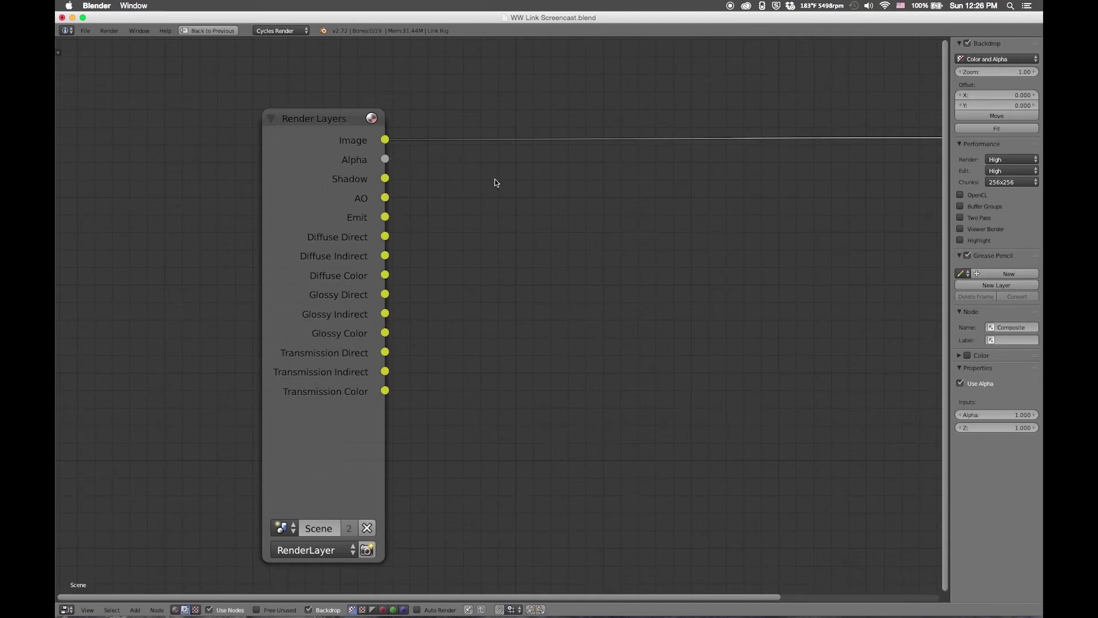
{"action": "scroll", "coordinate": [560, 231], "scroll_direction": "down", "scroll_amount": 3}
{"action": "middle_click_drag", "start_coordinate": [561, 231], "coordinate": [437, 225]}
{"action": "scroll", "coordinate": [598, 235], "scroll_direction": "up", "scroll_amount": 1}
{"action": "left_click", "coordinate": [669, 167]}
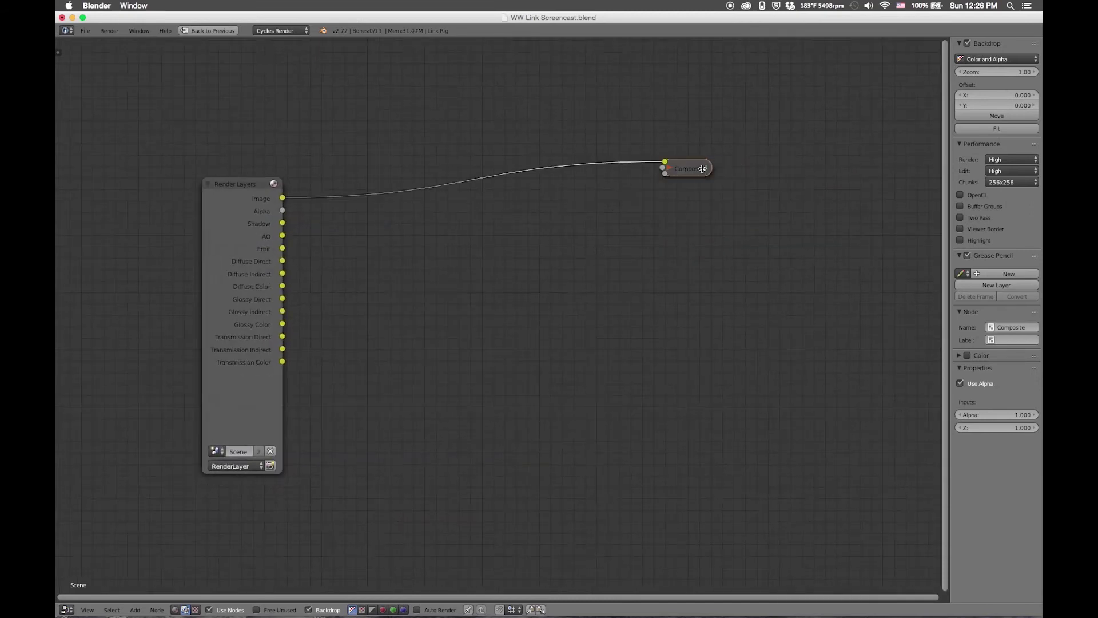
{"action": "left_click_drag", "start_coordinate": [702, 169], "coordinate": [830, 165]}
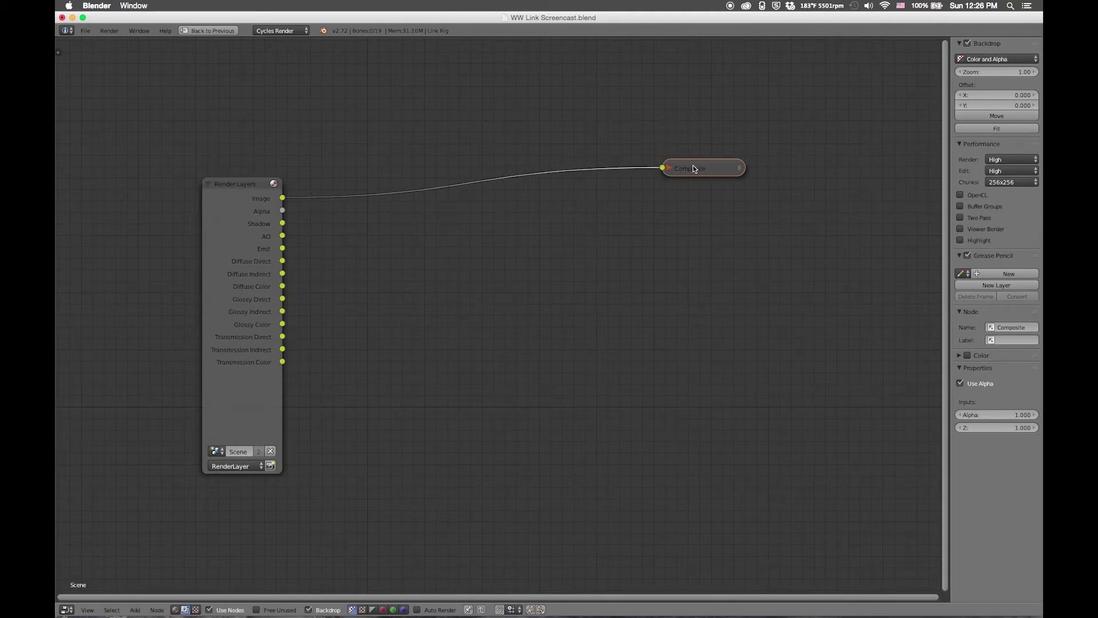
Insert a Reroute point in the Image link just before the Composite node.
{"action": "key", "text": "shift+a"}
{"action": "mouse_move", "coordinate": [784, 424]}
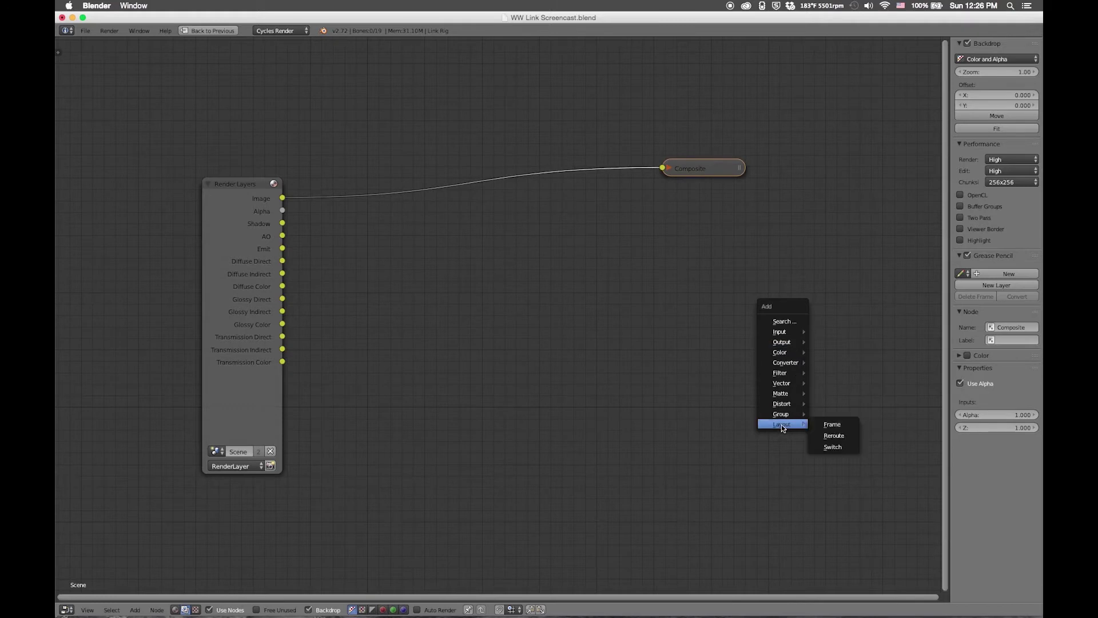
{"action": "left_click", "coordinate": [832, 435]}
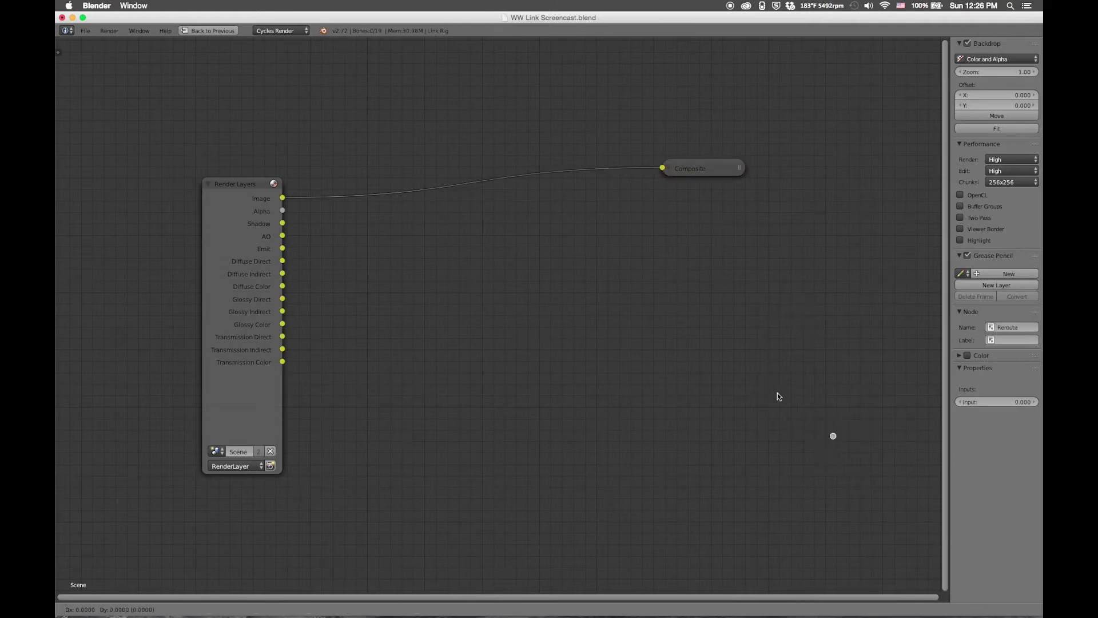
{"action": "left_click", "coordinate": [611, 166]}
{"action": "left_click_drag", "start_coordinate": [612, 166], "coordinate": [641, 183]}
Add a Viewer node fed from the Reroute point, collapse it, and align it beneath the Composite node.
{"action": "key", "text": "shift+a"}
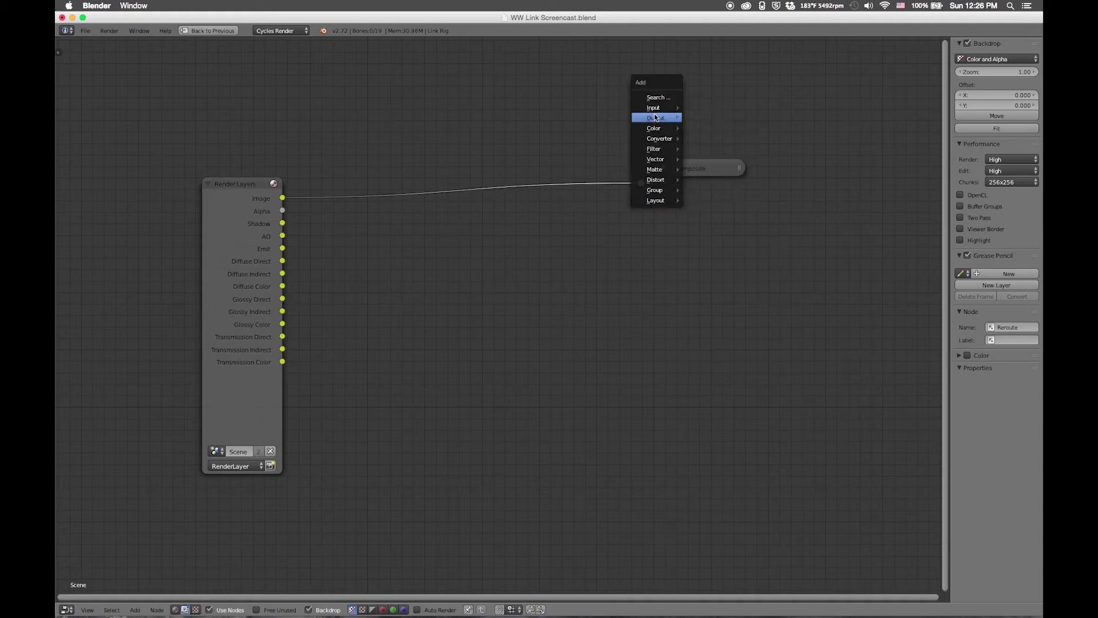
{"action": "mouse_move", "coordinate": [657, 118]}
{"action": "left_click", "coordinate": [725, 129]}
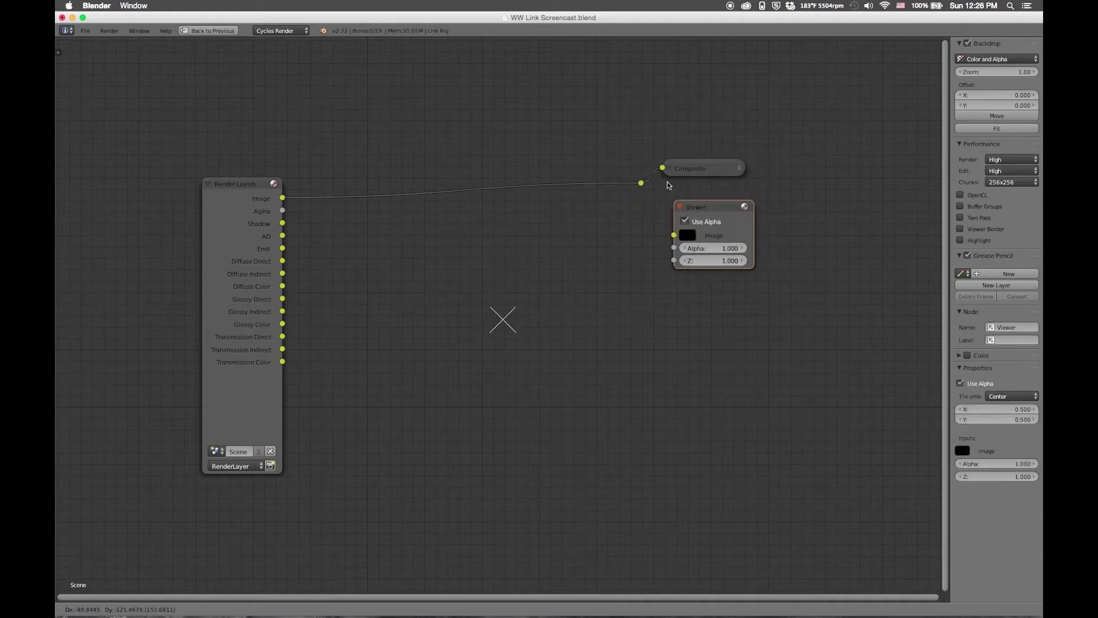
{"action": "left_click", "coordinate": [679, 263]}
{"action": "left_click_drag", "start_coordinate": [641, 183], "coordinate": [663, 218]}
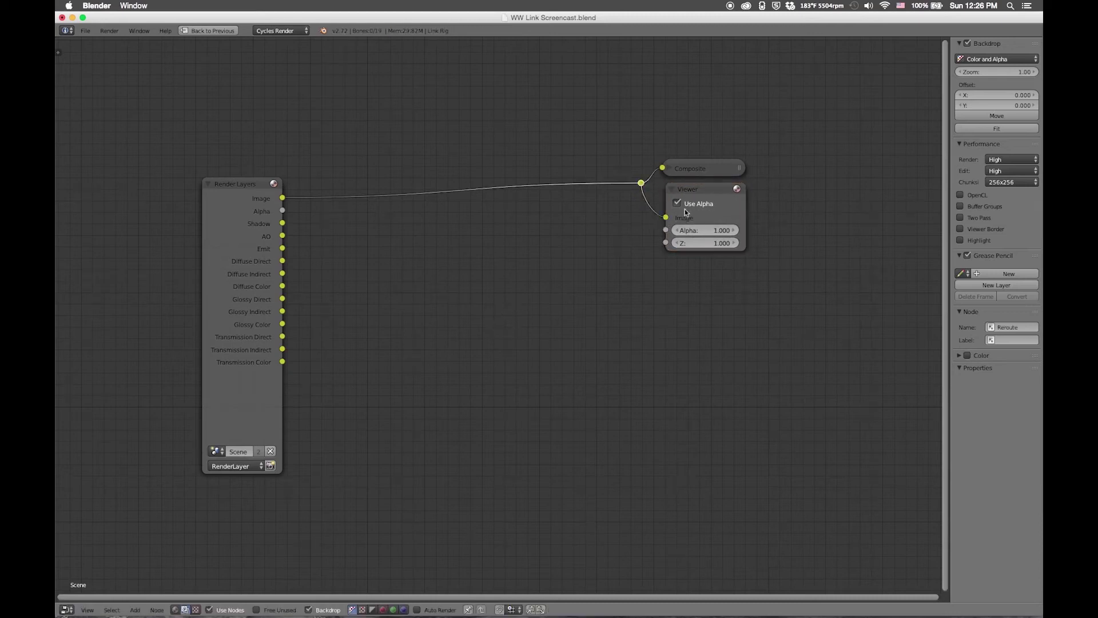
{"action": "left_click", "coordinate": [673, 189]}
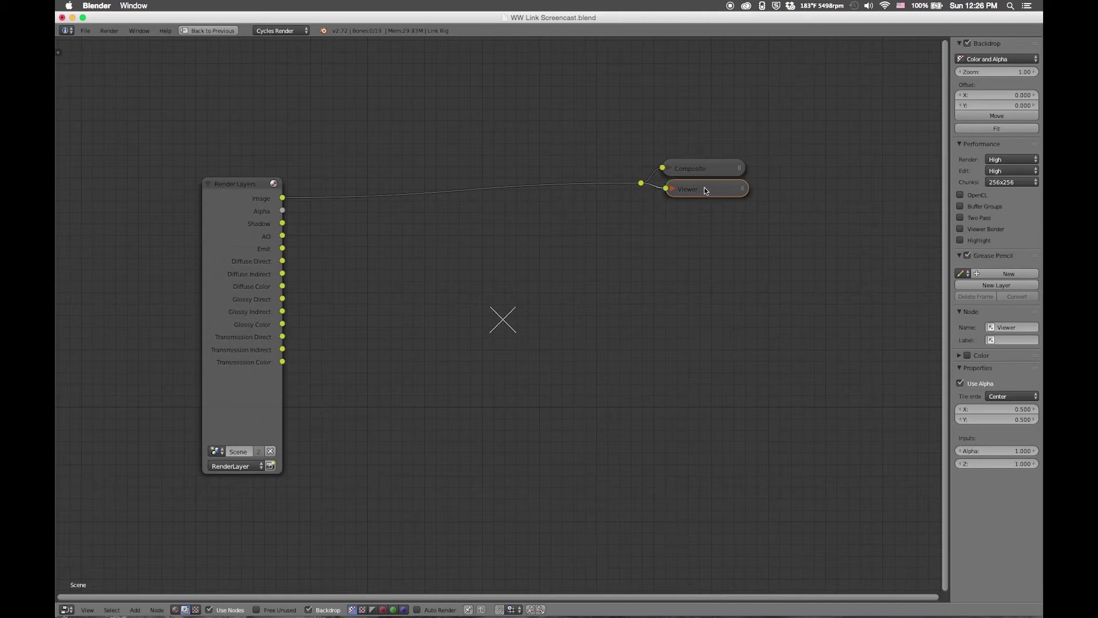
{"action": "left_click_drag", "start_coordinate": [700, 191], "coordinate": [651, 179]}
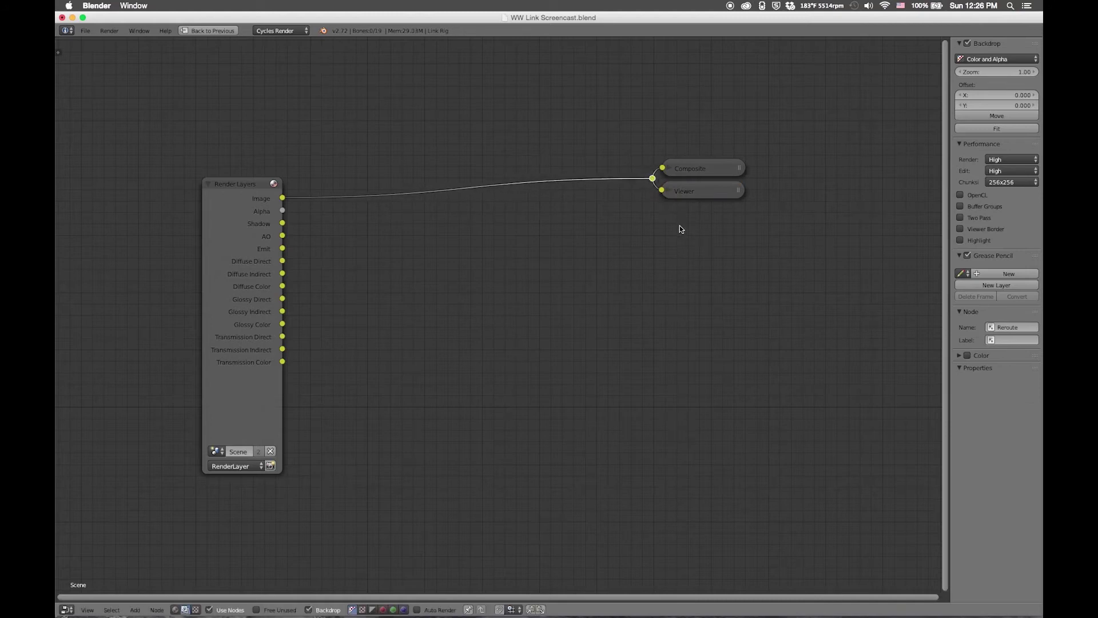
Add a Frame below the Viewer node and give it a bright green custom color.
{"action": "key", "text": "shift+a"}
{"action": "mouse_move", "coordinate": [671, 309]}
{"action": "left_click", "coordinate": [709, 312]}
{"action": "left_click", "coordinate": [967, 355]}
{"action": "left_click", "coordinate": [977, 355]}
{"action": "left_click", "coordinate": [980, 382]}
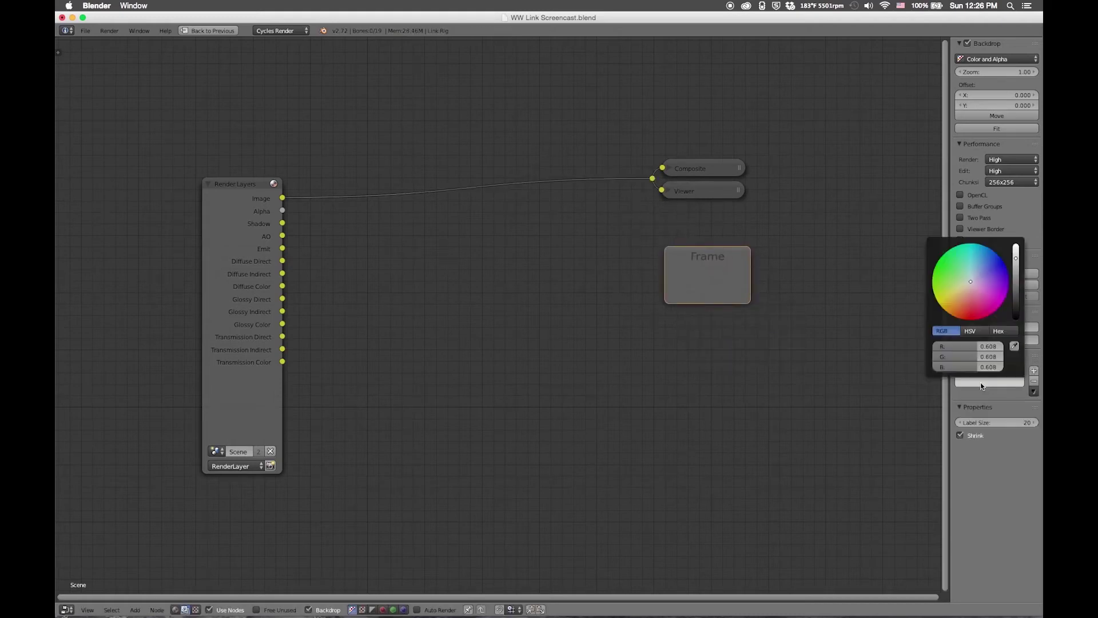
{"action": "left_click_drag", "start_coordinate": [971, 292], "coordinate": [941, 257]}
{"action": "left_click_drag", "start_coordinate": [1016, 290], "coordinate": [1016, 245]}
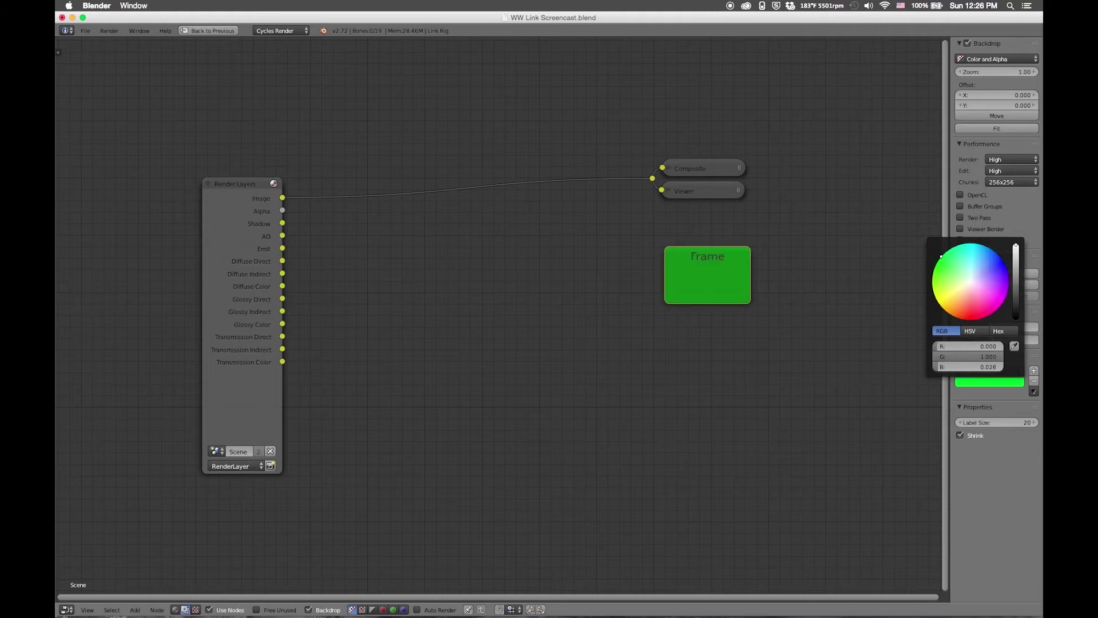
Label the green frame "Comp & View" and set its label size to 14.
{"action": "left_click", "coordinate": [1011, 342]}
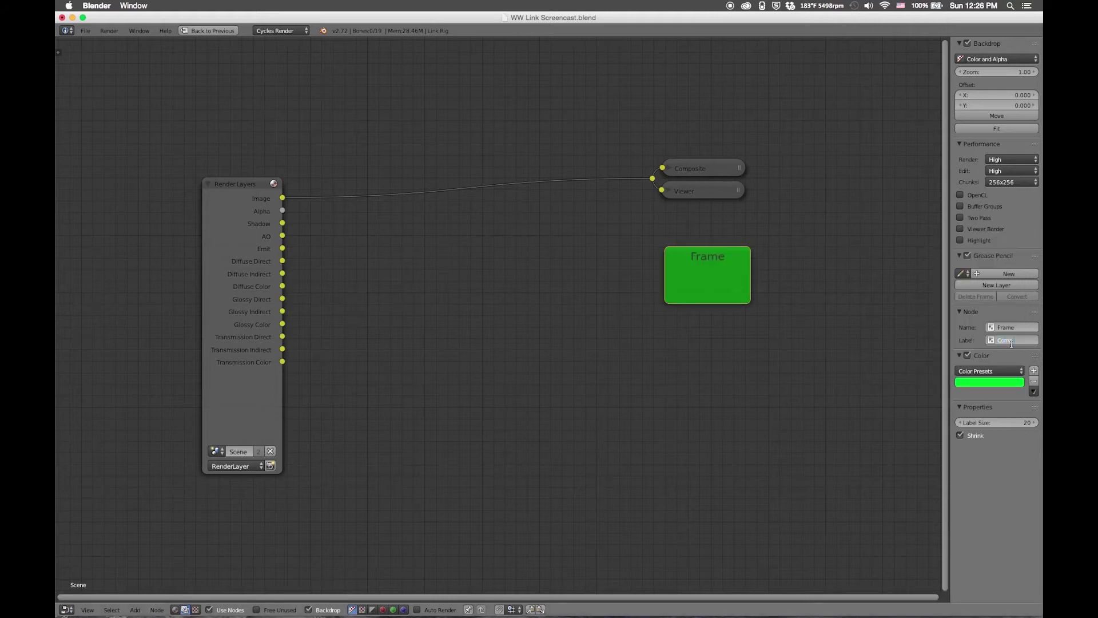
{"action": "type", "text": "Comp & View"}
{"action": "key", "text": "Return"}
{"action": "left_click", "coordinate": [1005, 422]}
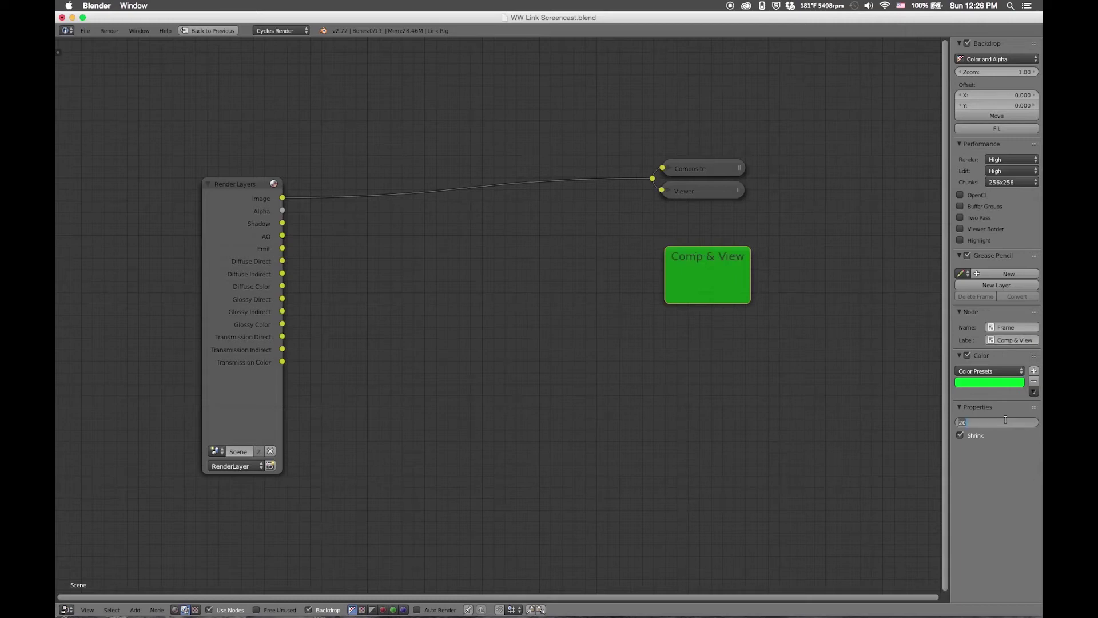
{"action": "type", "text": "14"}
{"action": "key", "text": "Return"}
Move the Viewer, Composite and Reroute nodes together into the green "Comp & View" frame.
{"action": "left_click", "coordinate": [718, 184]}
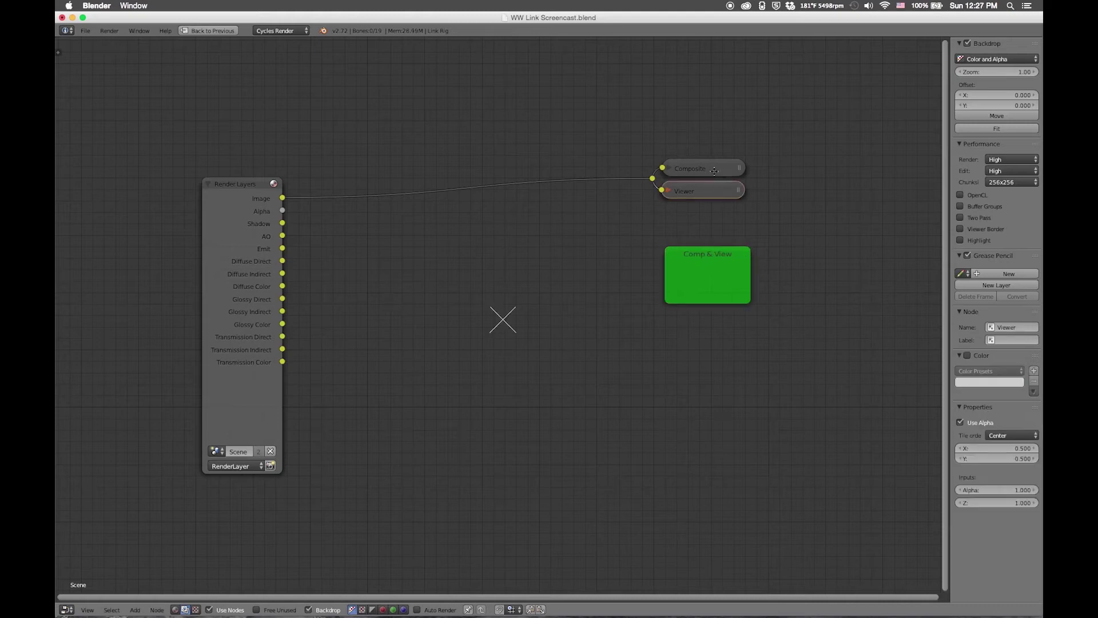
{"action": "left_click", "coordinate": [713, 170], "text": "shift"}
{"action": "key", "text": "g"}
{"action": "left_click", "coordinate": [713, 170]}
{"action": "left_click", "coordinate": [653, 178], "text": "shift"}
{"action": "key", "text": "g"}
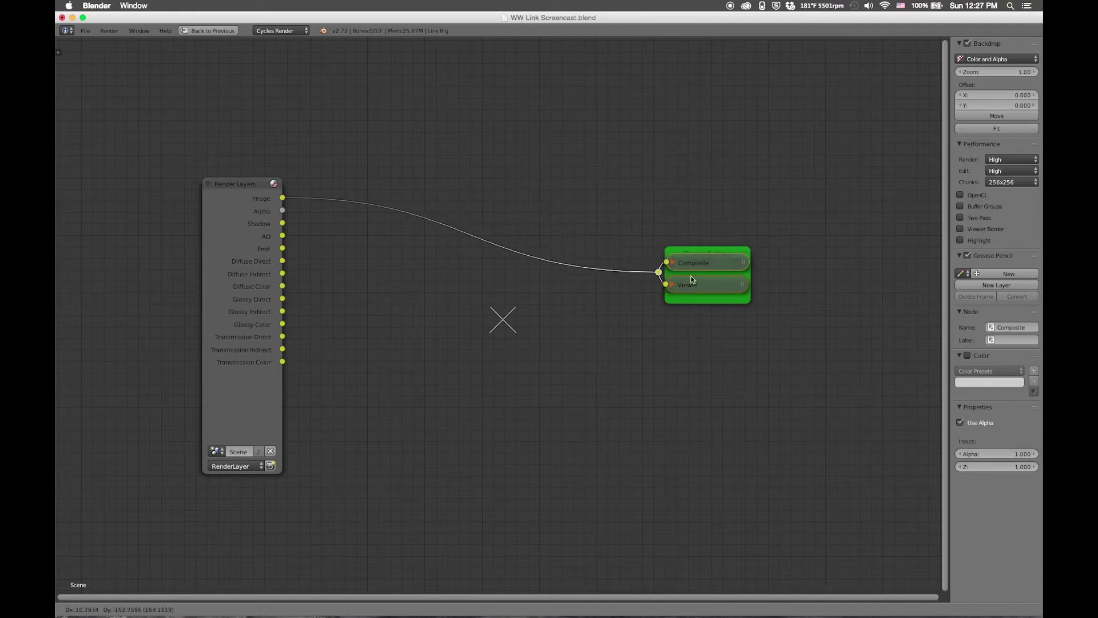
{"action": "left_click", "coordinate": [697, 259]}
Reposition the "Comp & View" frame with its nodes so the Image link from Render Layers runs straight.
{"action": "left_click", "coordinate": [698, 250]}
{"action": "key", "text": "g"}
{"action": "left_click", "coordinate": [698, 125]}
{"action": "left_click", "coordinate": [700, 161]}
{"action": "key", "text": "g"}
{"action": "left_click", "coordinate": [700, 164]}
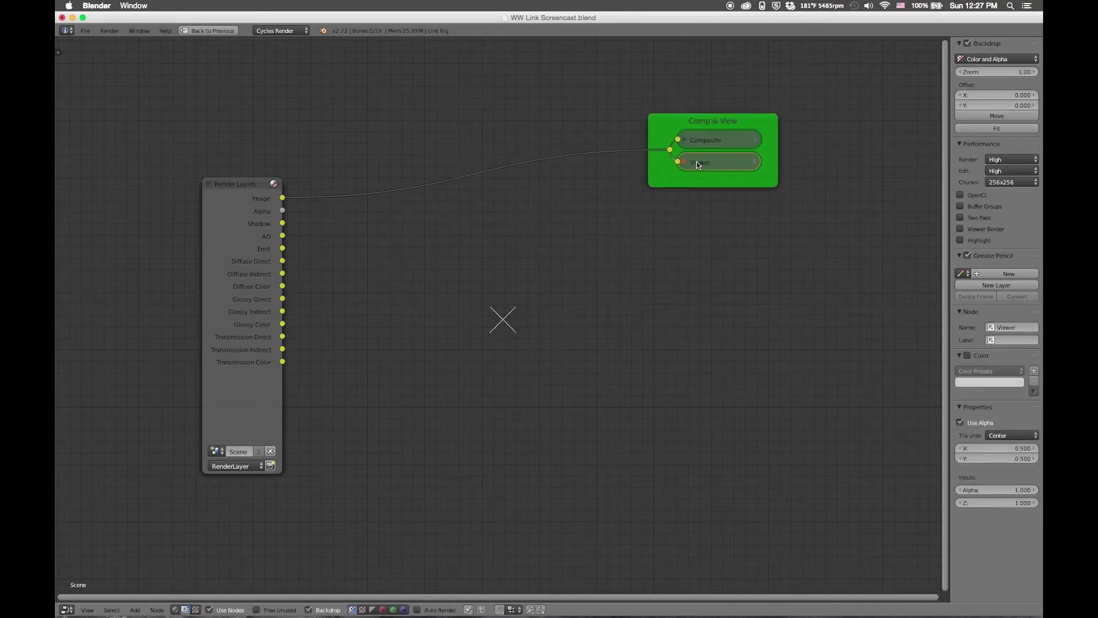
{"action": "left_click", "coordinate": [655, 135]}
{"action": "key", "text": "g"}
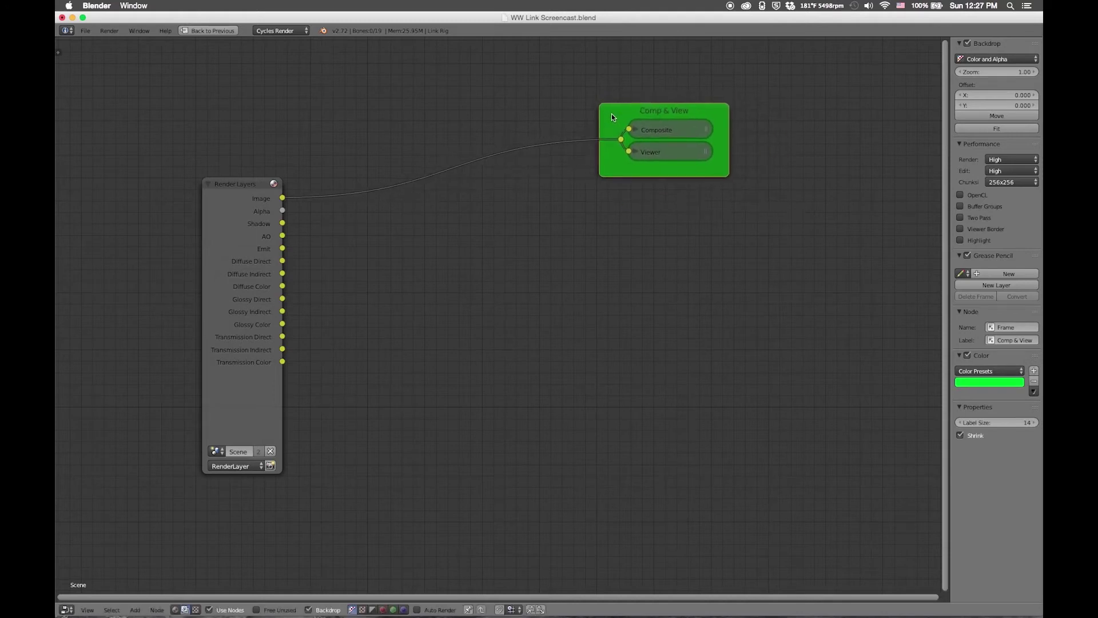
{"action": "left_click", "coordinate": [669, 169]}
{"action": "key", "text": "g"}
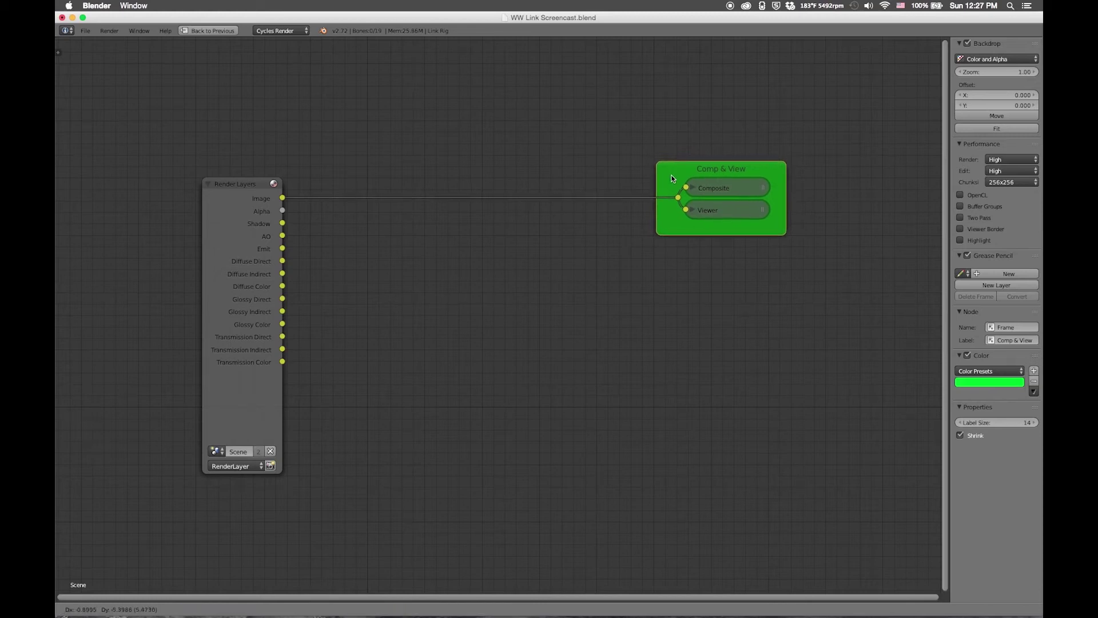
{"action": "left_click", "coordinate": [672, 176]}
{"action": "middle_click_drag", "start_coordinate": [637, 232], "coordinate": [622, 206], "text": "ctrl"}
{"action": "right_click", "coordinate": [681, 140]}
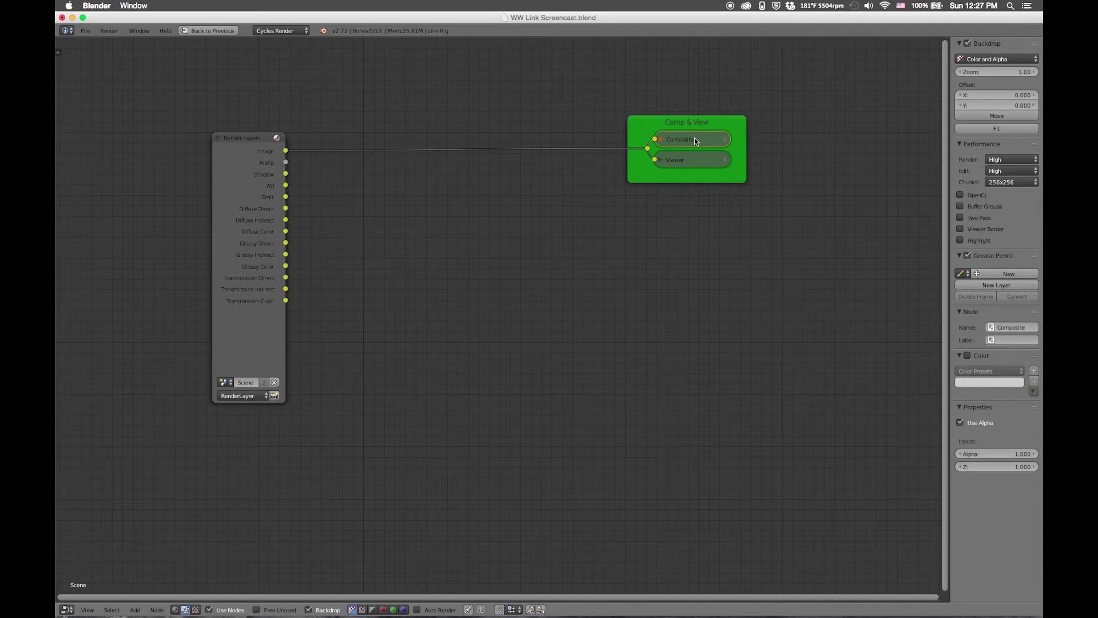
Examine the scene's render output path and file format settings, and return to the enlarged node editor.
{"action": "key", "text": "ctrl+Up"}
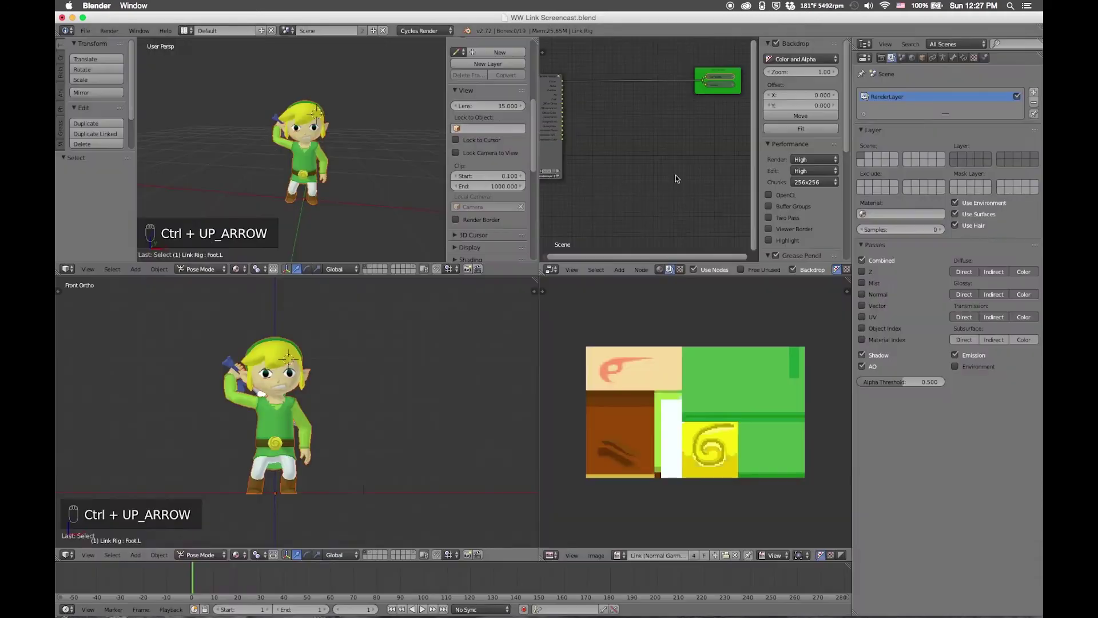
{"action": "left_click", "coordinate": [881, 58]}
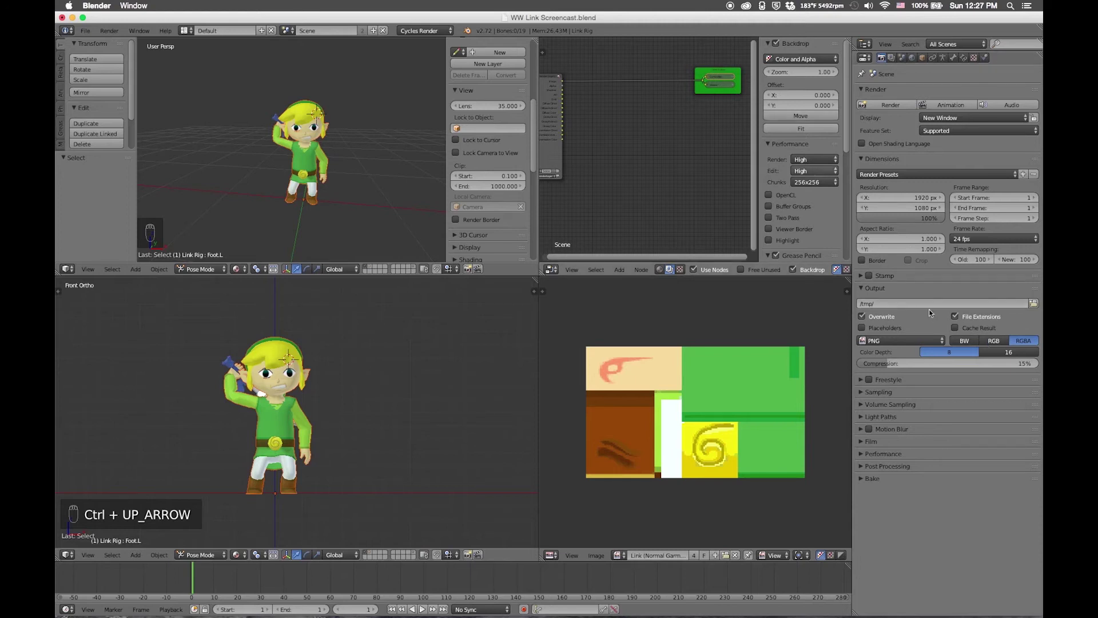
{"action": "key", "text": "ctrl+Up"}
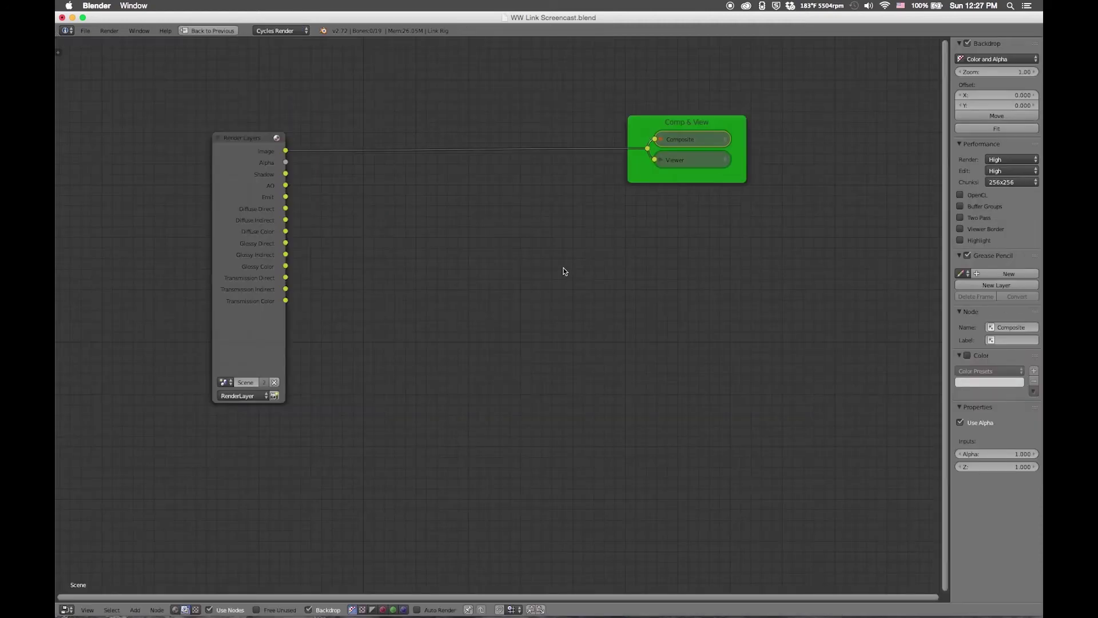
{"action": "scroll", "coordinate": [563, 271], "scroll_direction": "up", "scroll_amount": 2}
{"action": "key", "text": "shift+a"}
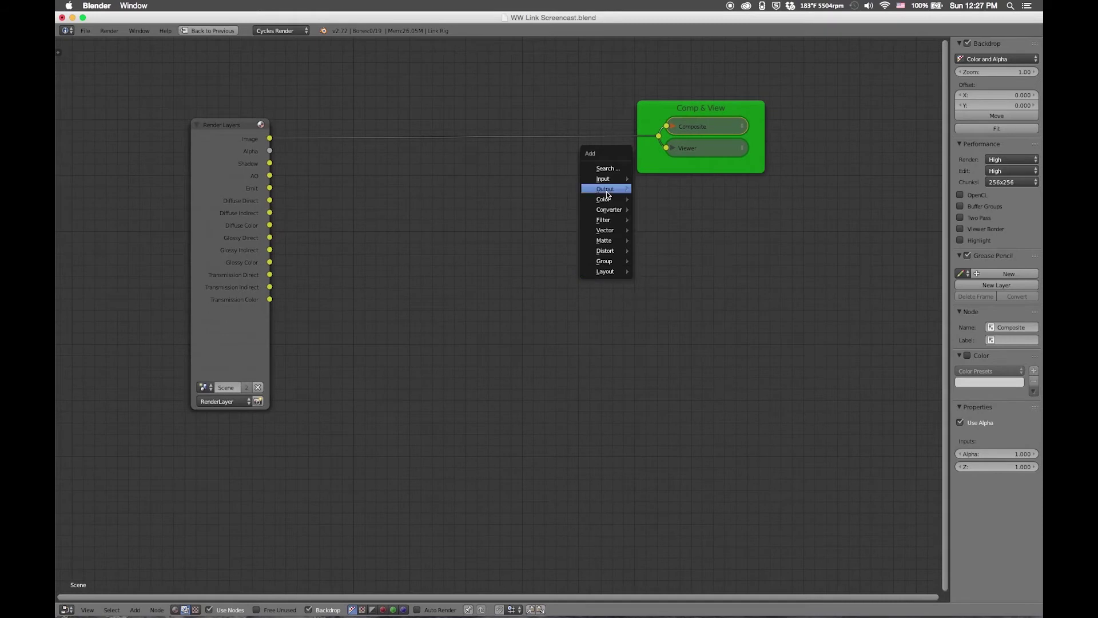
{"action": "mouse_move", "coordinate": [606, 191]}
{"action": "left_click", "coordinate": [650, 200]}
{"action": "right_click", "coordinate": [682, 211]}
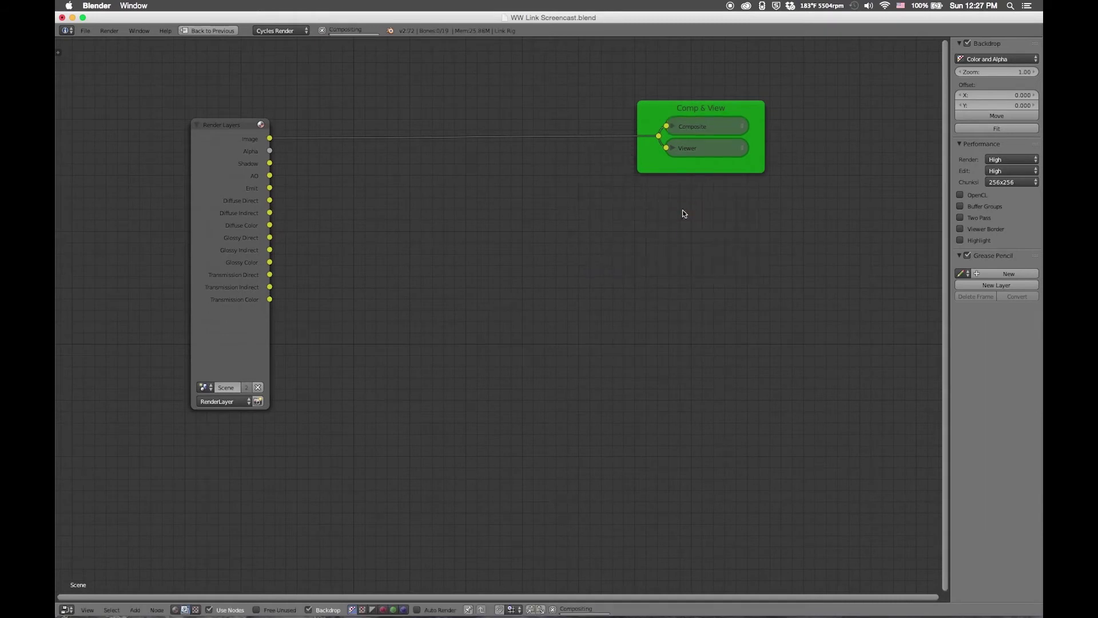
Add a File Output node directly beneath the "Comp & View" frame and widen it to match the frame.
{"action": "key", "text": "shift+a"}
{"action": "mouse_move", "coordinate": [682, 210]}
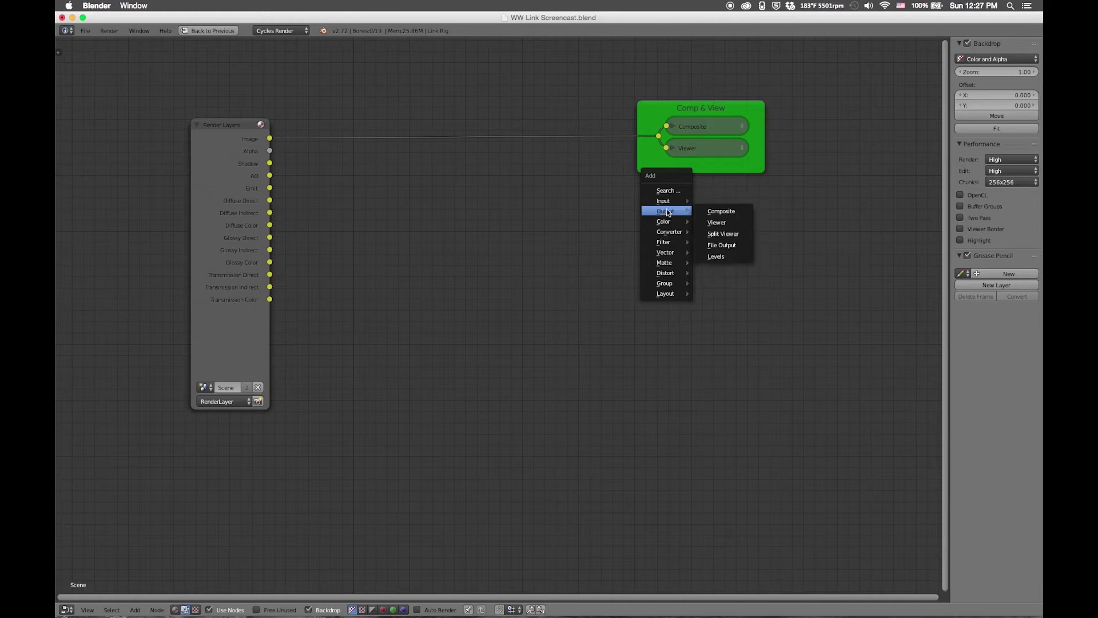
{"action": "left_click", "coordinate": [721, 245]}
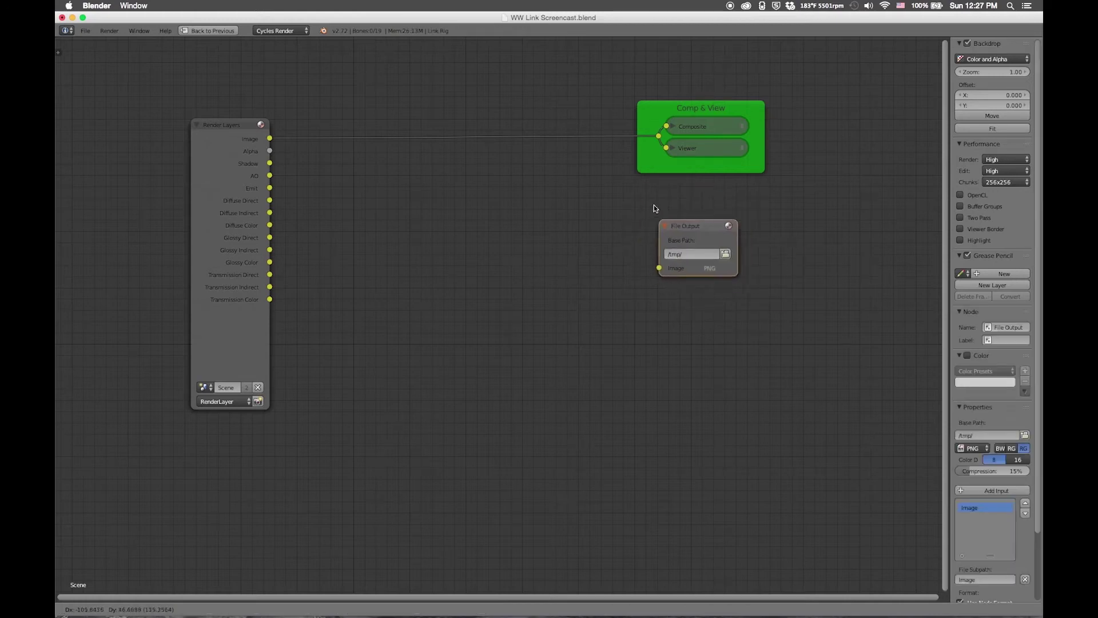
{"action": "left_click", "coordinate": [639, 176]}
{"action": "left_click_drag", "start_coordinate": [716, 194], "coordinate": [766, 197]}
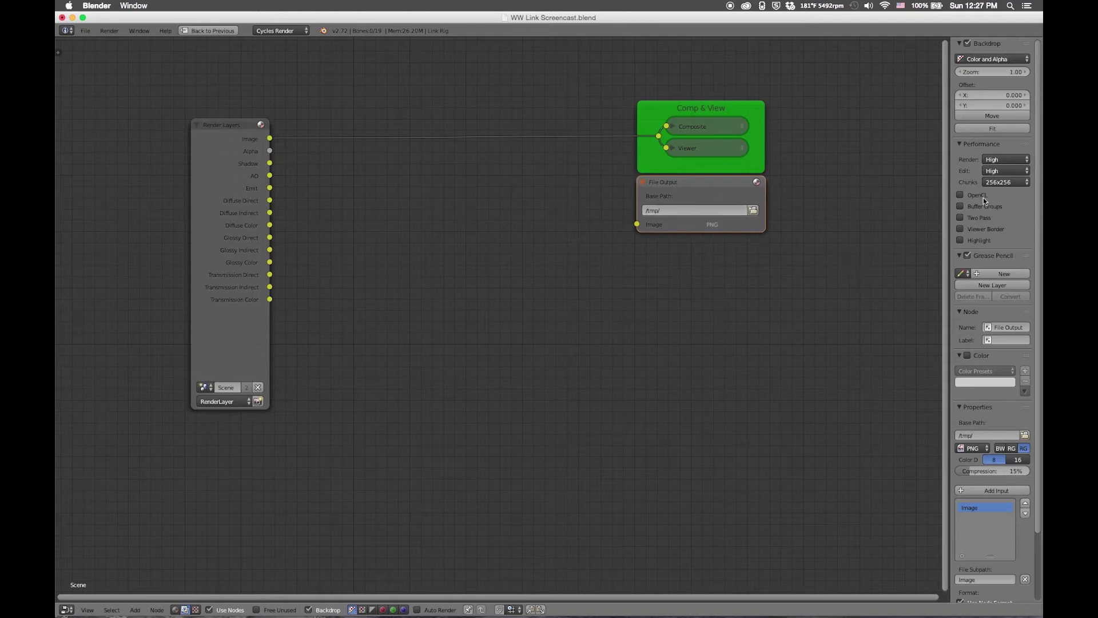
Give the File Output node a custom dark teal-green color of about R 0.000, G 0.604, B 0.359.
{"action": "left_click", "coordinate": [966, 355]}
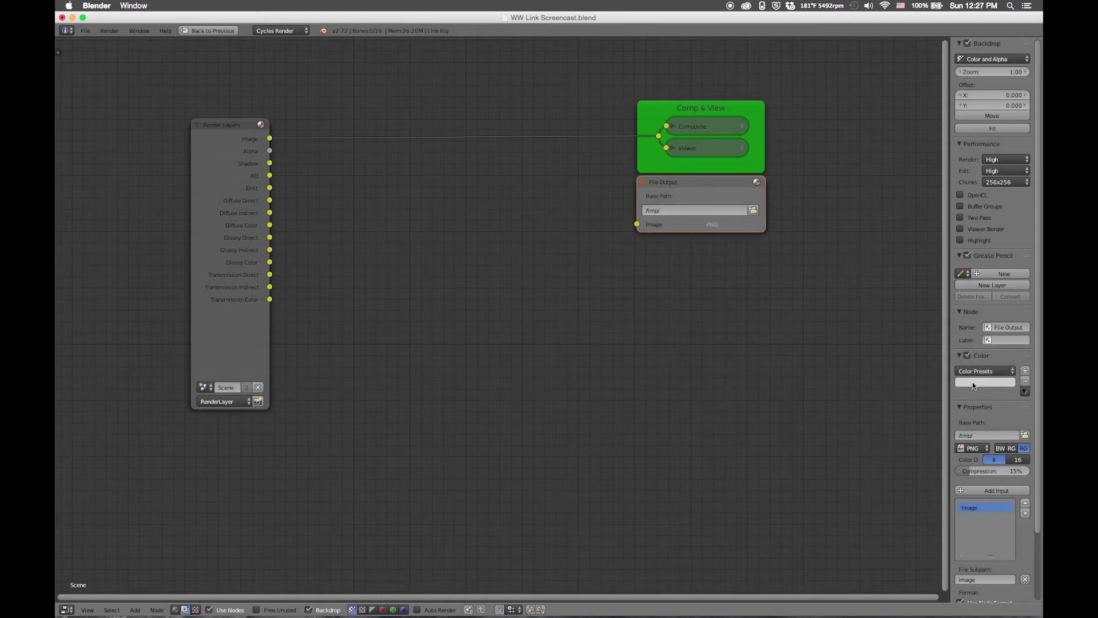
{"action": "left_click", "coordinate": [972, 382]}
{"action": "mouse_move", "coordinate": [938, 286]}
{"action": "left_mouse_down"}
{"action": "mouse_move", "coordinate": [945, 268]}
{"action": "mouse_move", "coordinate": [932, 256]}
{"action": "left_mouse_up"}
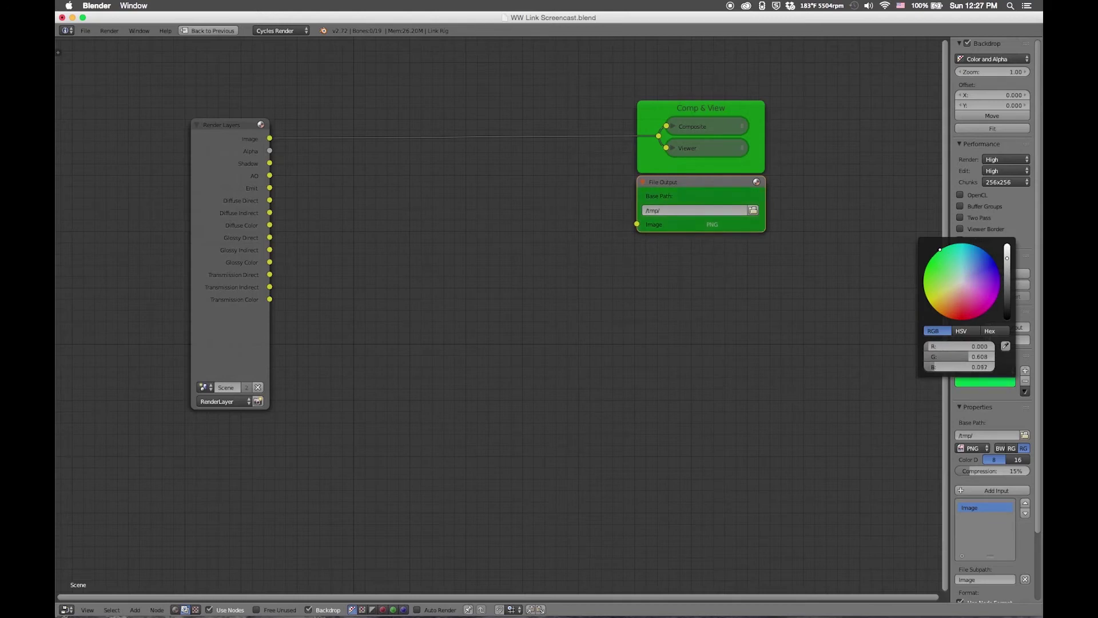
{"action": "left_click", "coordinate": [1007, 250]}
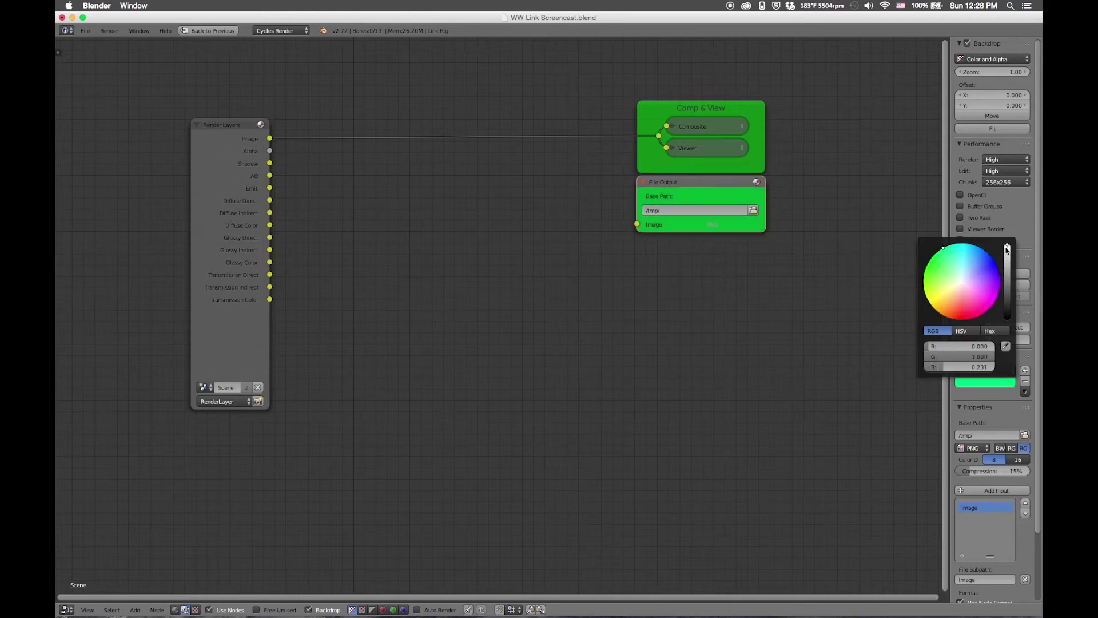
{"action": "left_click_drag", "start_coordinate": [953, 261], "coordinate": [953, 243]}
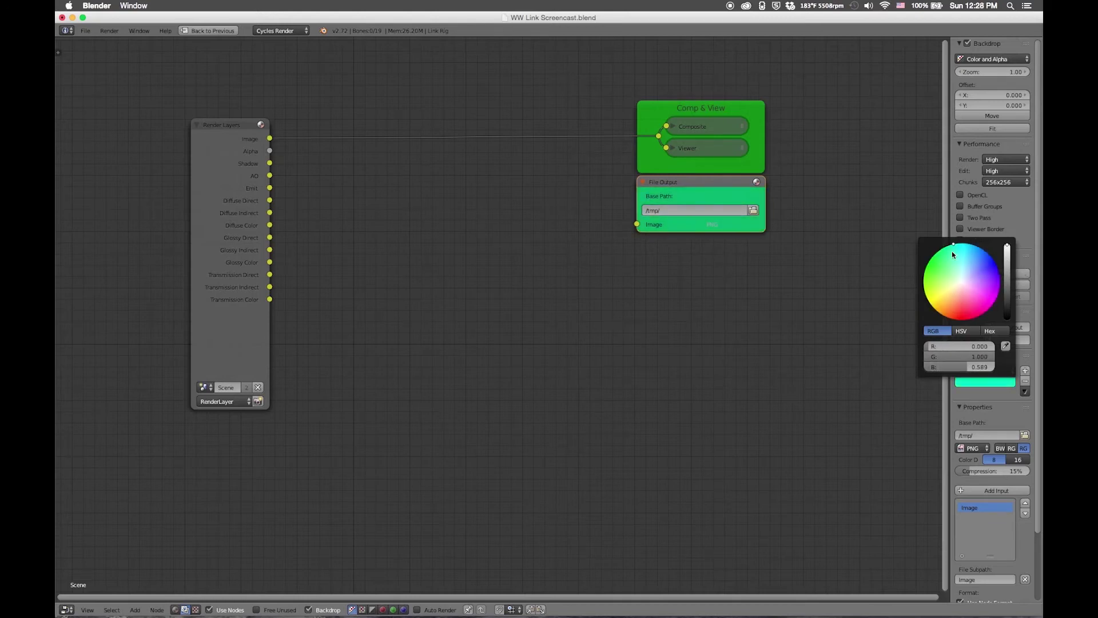
{"action": "left_click", "coordinate": [1008, 261]}
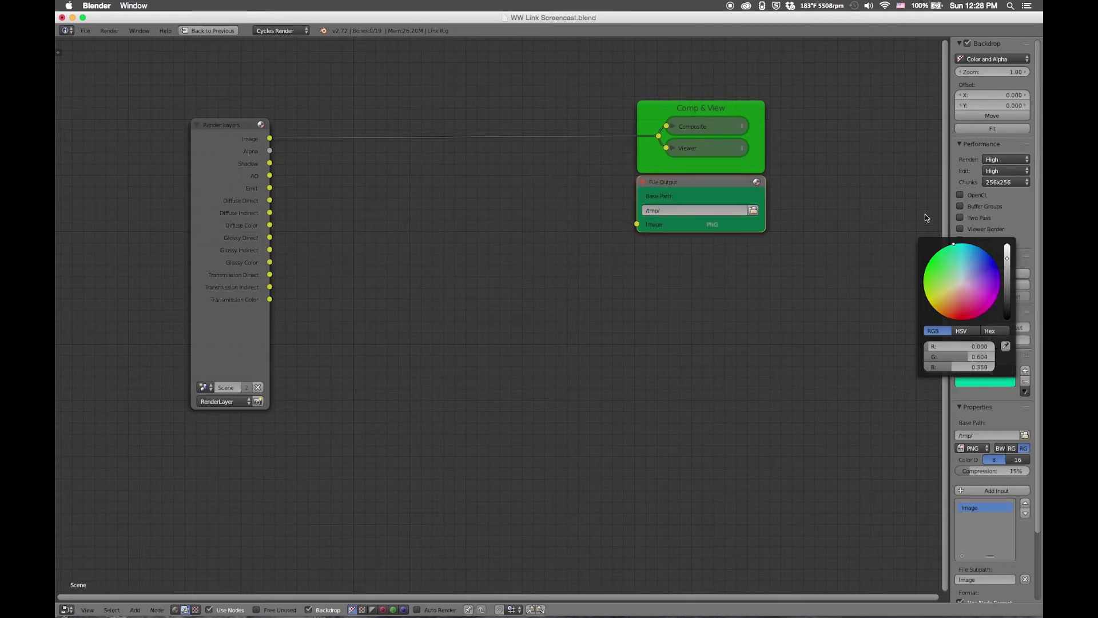
Label the File Output node "Passes".
{"action": "left_click", "coordinate": [1009, 339]}
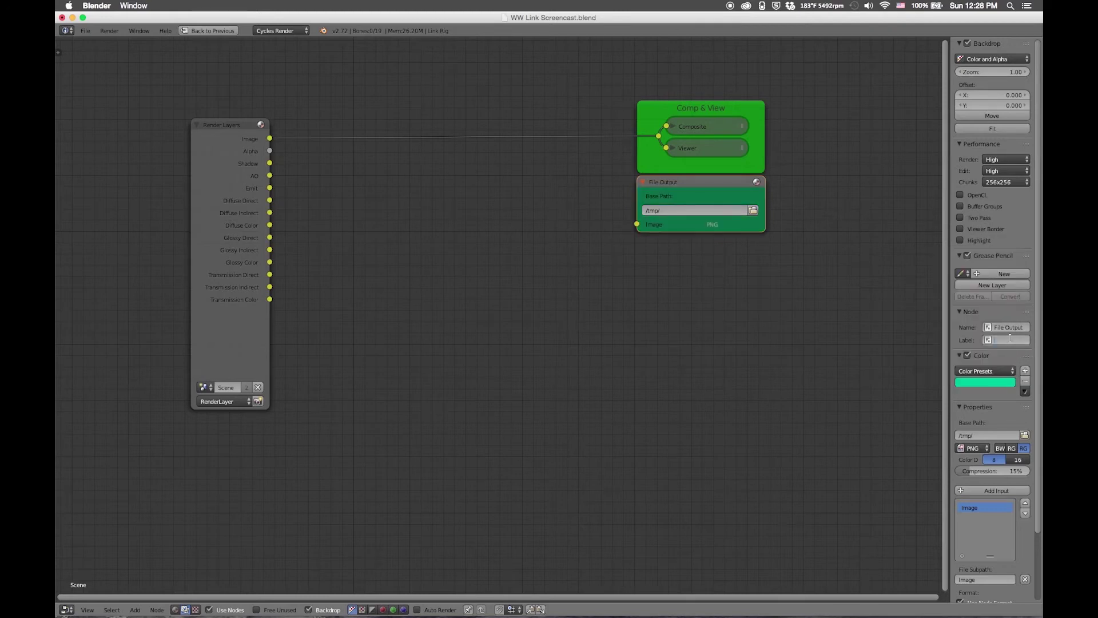
{"action": "type", "text": "Passes"}
{"action": "key", "text": "Return"}
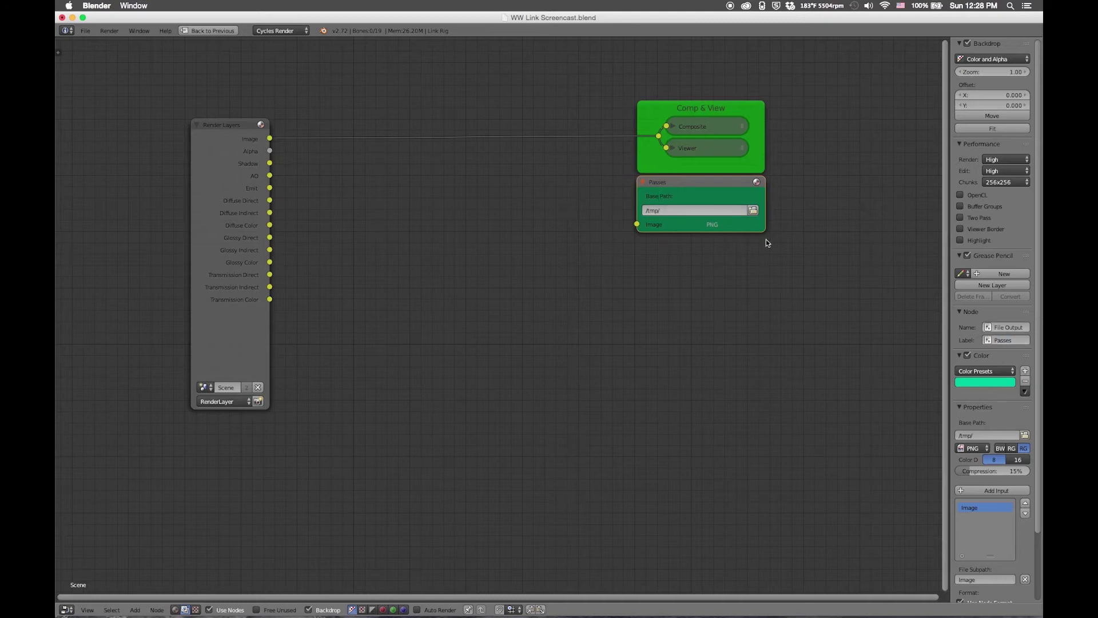
Rename the Passes node's existing Image input to "Alpha" and add a second input named "Shadow".
{"action": "double_click", "coordinate": [969, 508]}
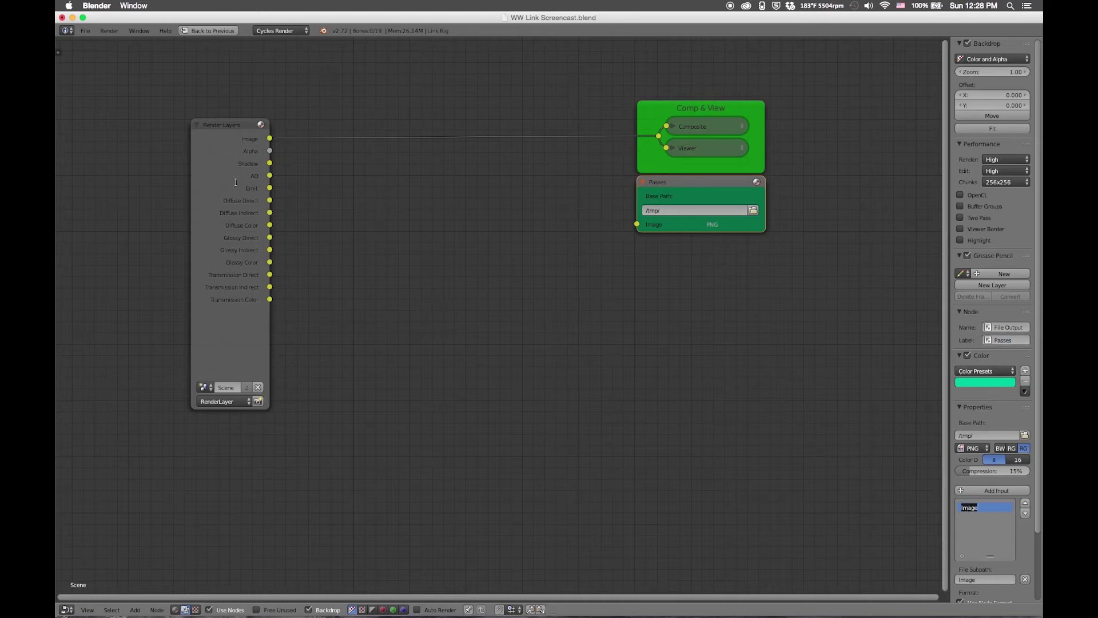
{"action": "type", "text": "Alpha"}
{"action": "key", "text": "Return"}
{"action": "scroll", "coordinate": [995, 554], "scroll_direction": "down", "scroll_amount": 2}
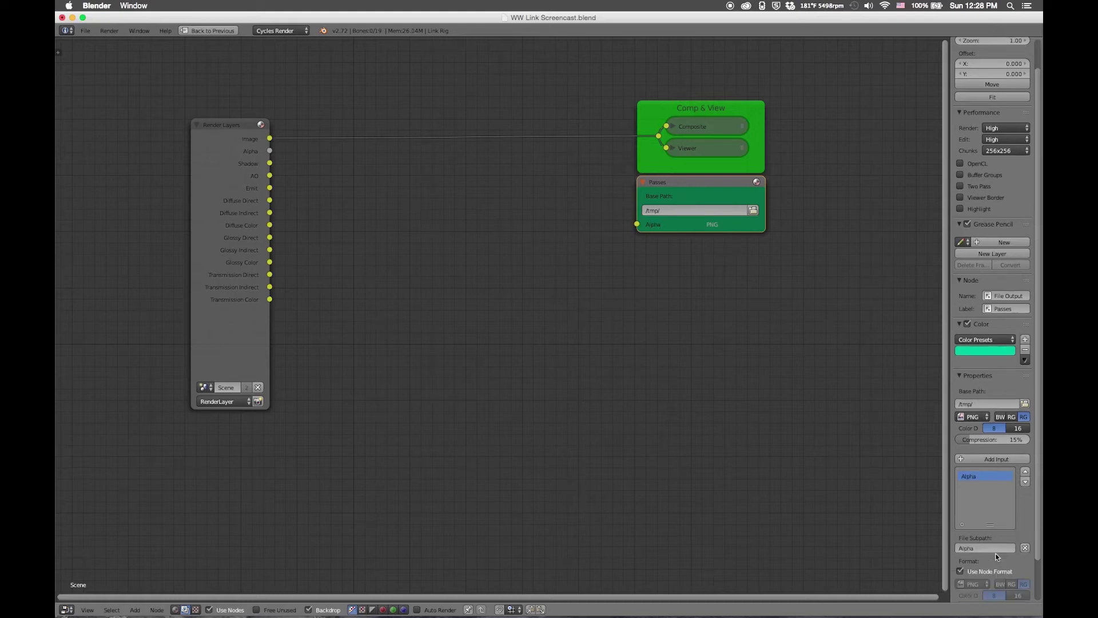
{"action": "left_click", "coordinate": [990, 459]}
{"action": "double_click", "coordinate": [972, 486]}
{"action": "type", "text": "Shadow"}
{"action": "key", "text": "Return"}
Add two more inputs to the Passes node, named "AO" and "Emit".
{"action": "left_click", "coordinate": [996, 458]}
{"action": "double_click", "coordinate": [972, 496]}
{"action": "type", "text": "AO"}
{"action": "key", "text": "Return"}
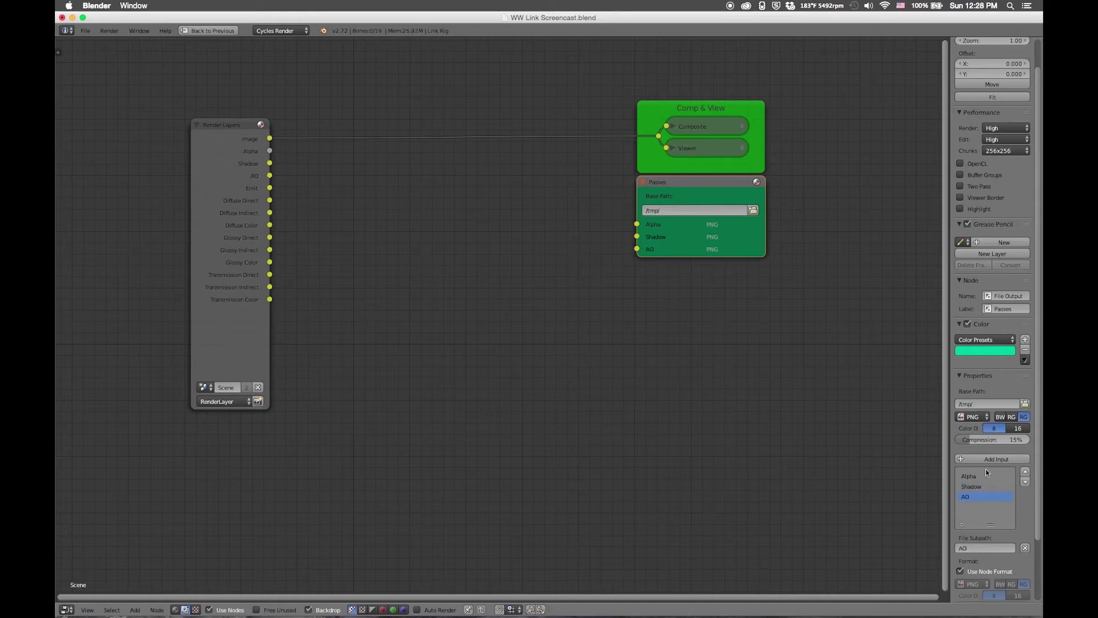
{"action": "left_click", "coordinate": [985, 455]}
{"action": "double_click", "coordinate": [972, 506]}
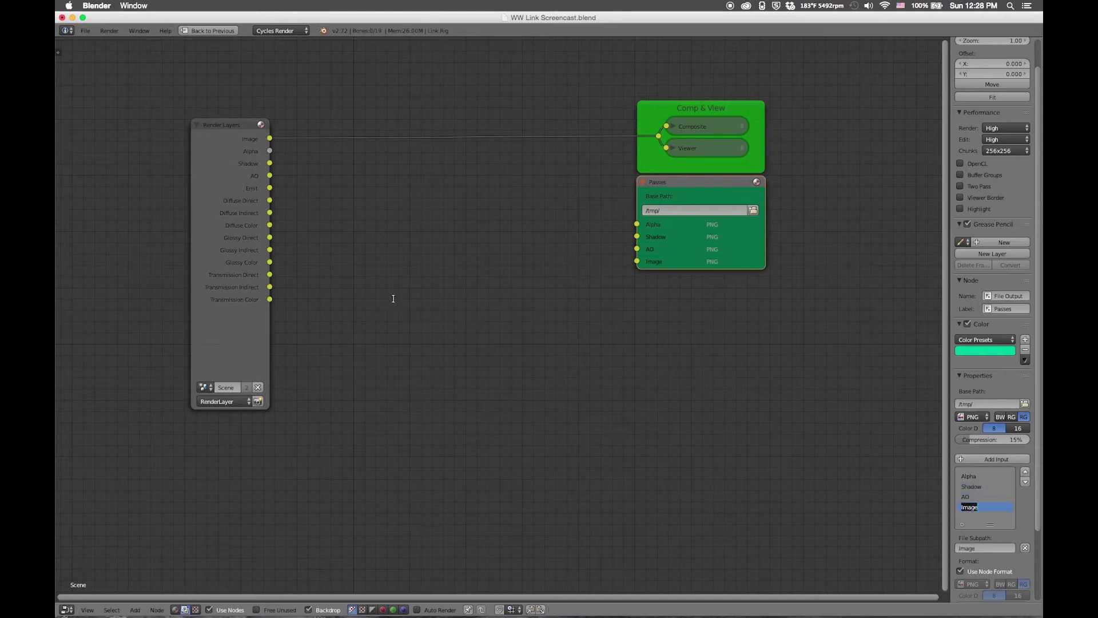
{"action": "type", "text": "Emit"}
{"action": "key", "text": "Return"}
Add inputs named "Diff" and "Gloss" to the Passes node.
{"action": "left_click", "coordinate": [993, 460]}
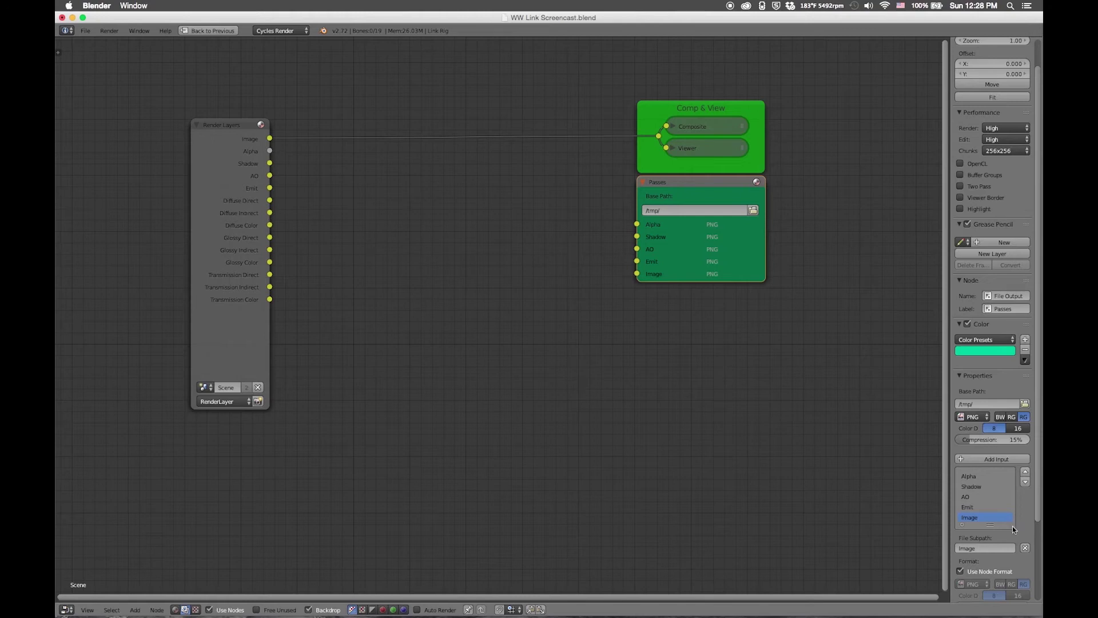
{"action": "left_click", "coordinate": [972, 548]}
{"action": "double_click", "coordinate": [972, 518]}
{"action": "type", "text": "Diff"}
{"action": "key", "text": "Return"}
{"action": "left_click", "coordinate": [979, 460]}
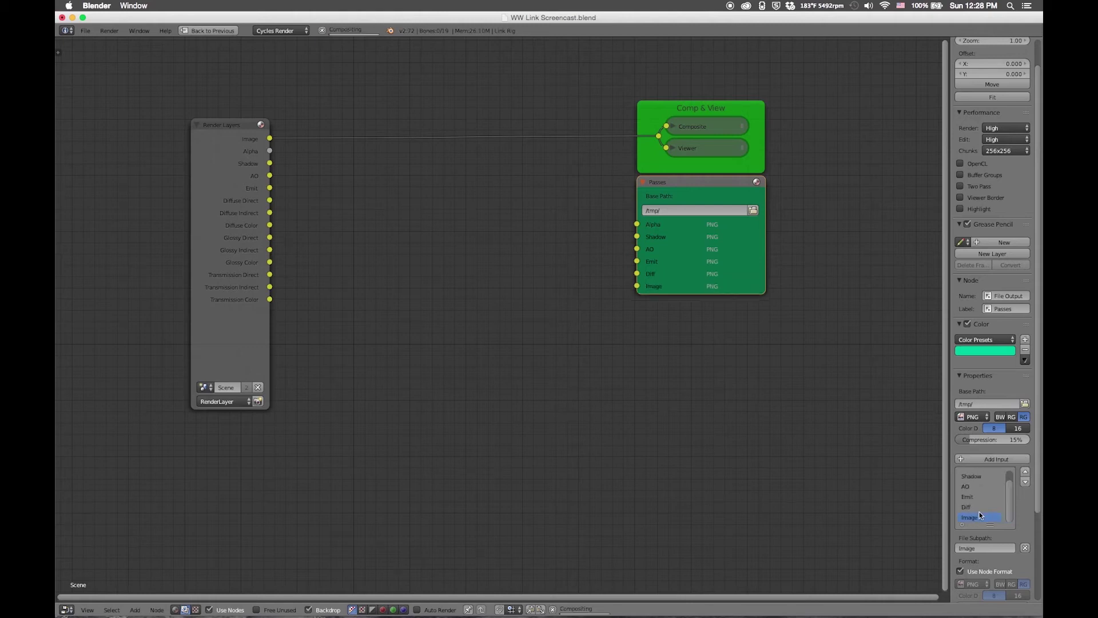
{"action": "double_click", "coordinate": [972, 517]}
{"action": "type", "text": "Gloss"}
{"action": "key", "text": "Return"}
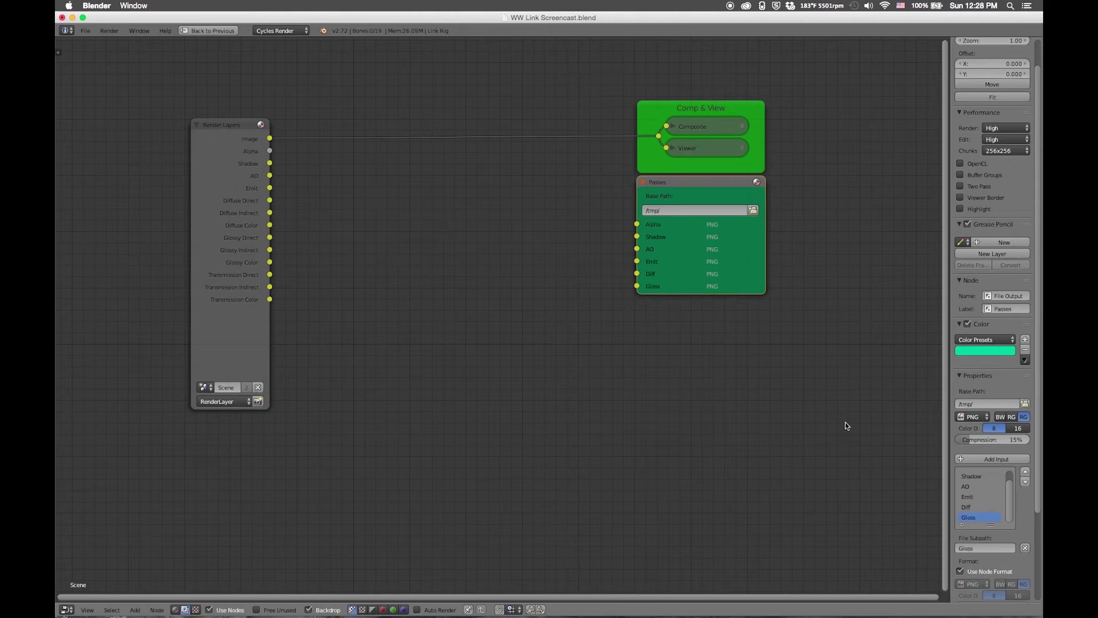
Add the last two inputs to the Passes node, named "Trans" and "Z-Deapth".
{"action": "left_click", "coordinate": [999, 457]}
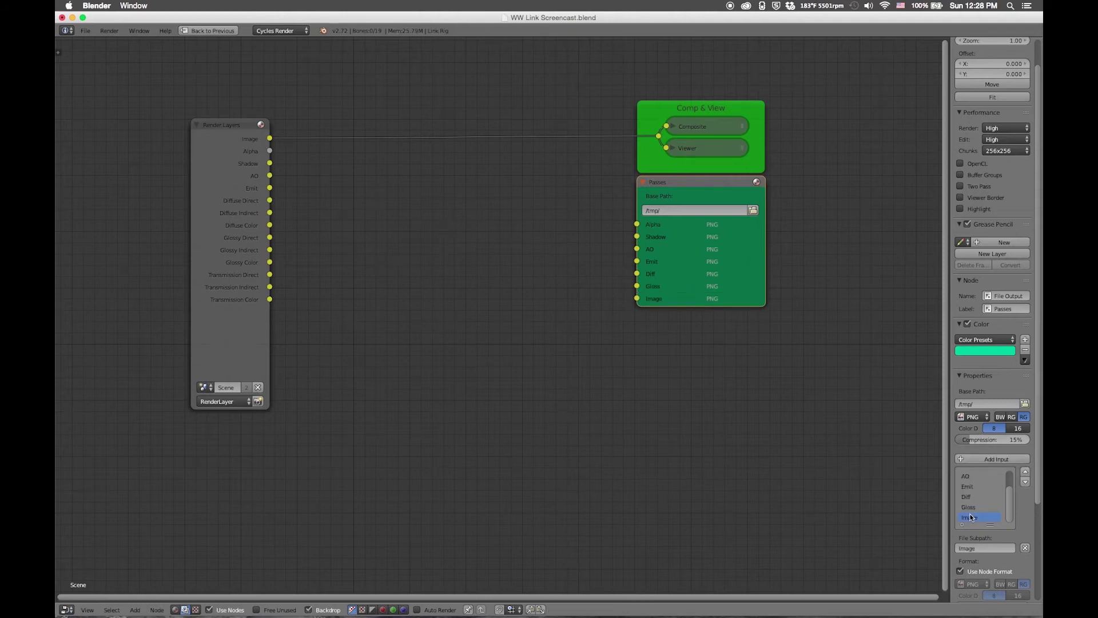
{"action": "double_click", "coordinate": [972, 517]}
{"action": "type", "text": "Trans"}
{"action": "key", "text": "Return"}
{"action": "left_click", "coordinate": [996, 458]}
{"action": "double_click", "coordinate": [969, 517]}
{"action": "type", "text": "Z-Deapth"}
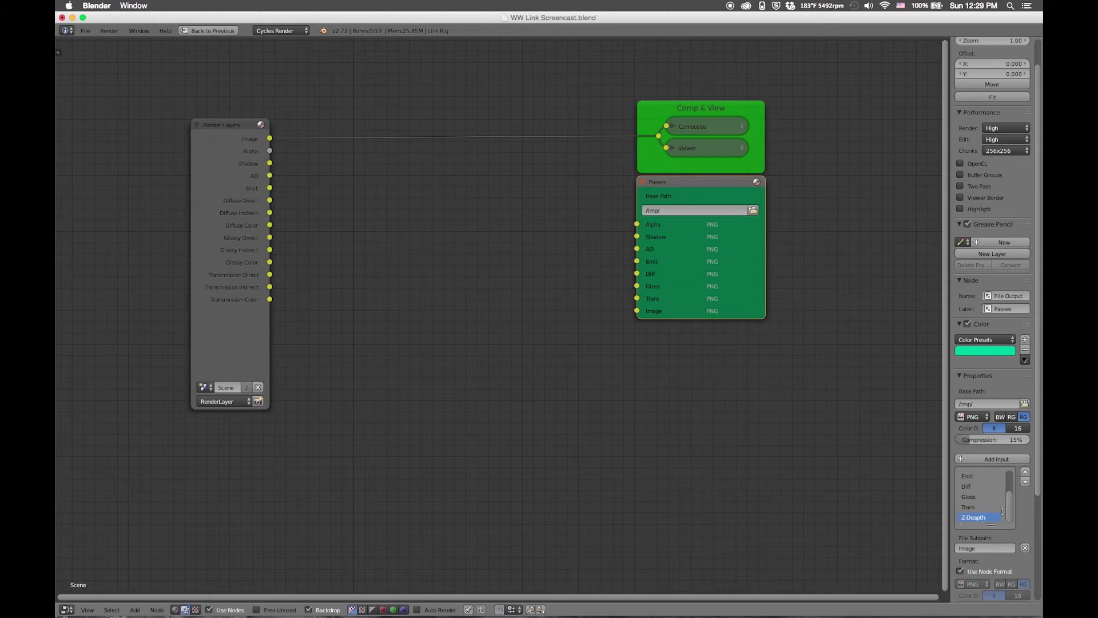
{"action": "key", "text": "Return"}
Link the Alpha, Shadow, AO and Emit outputs of Render Layers to the matching inputs of the Passes node.
{"action": "left_click_drag", "start_coordinate": [269, 150], "coordinate": [636, 224]}
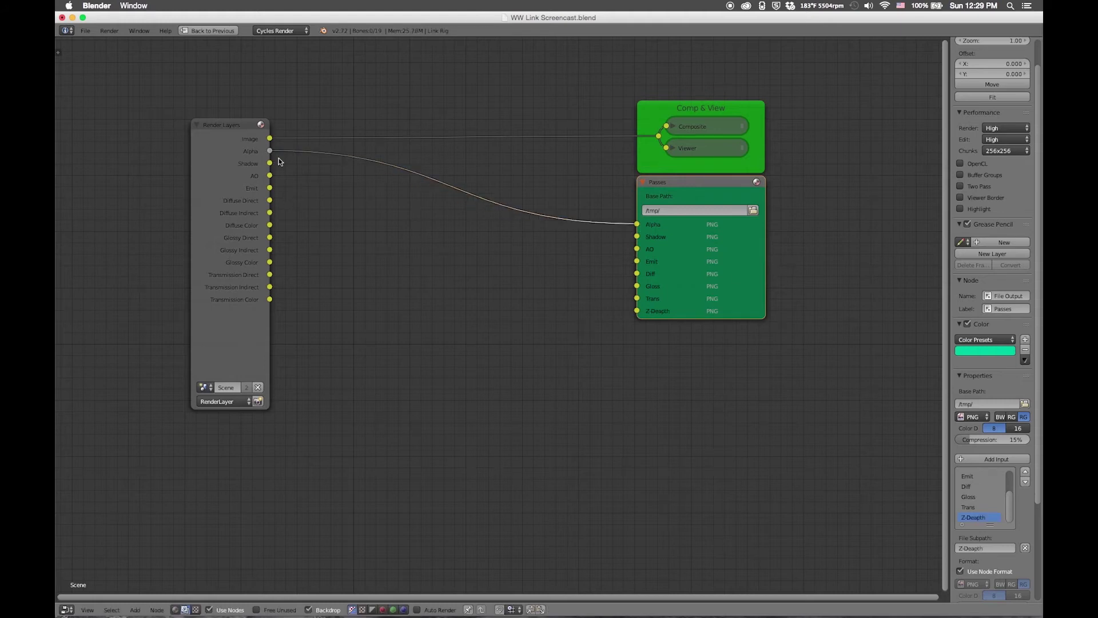
{"action": "left_click_drag", "start_coordinate": [269, 163], "coordinate": [637, 236]}
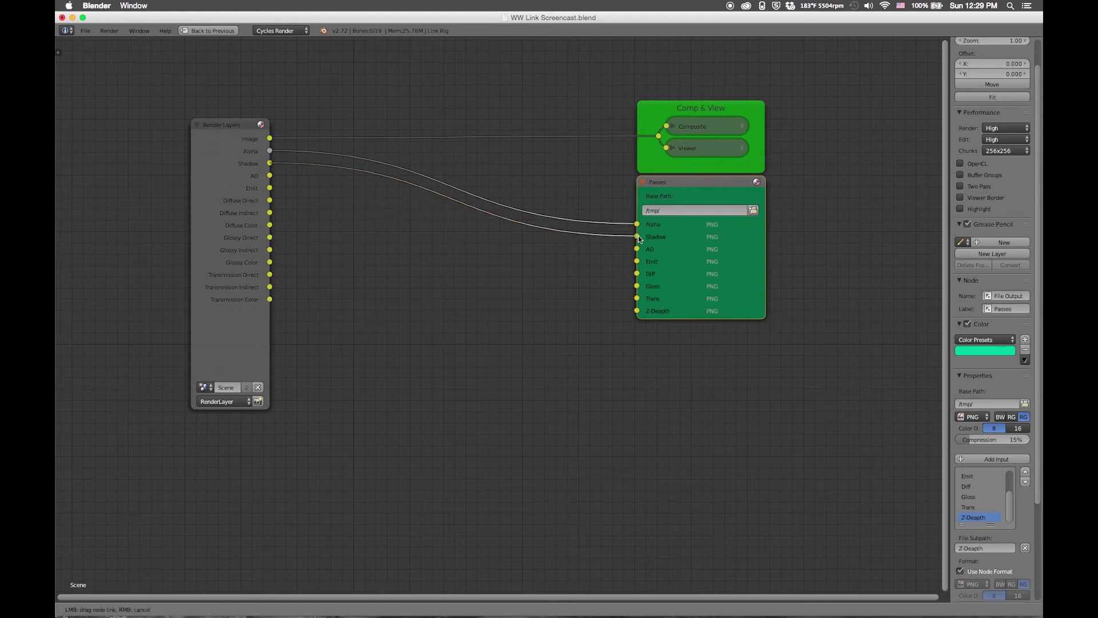
{"action": "left_click_drag", "start_coordinate": [269, 176], "coordinate": [636, 249]}
{"action": "left_click_drag", "start_coordinate": [270, 188], "coordinate": [636, 261]}
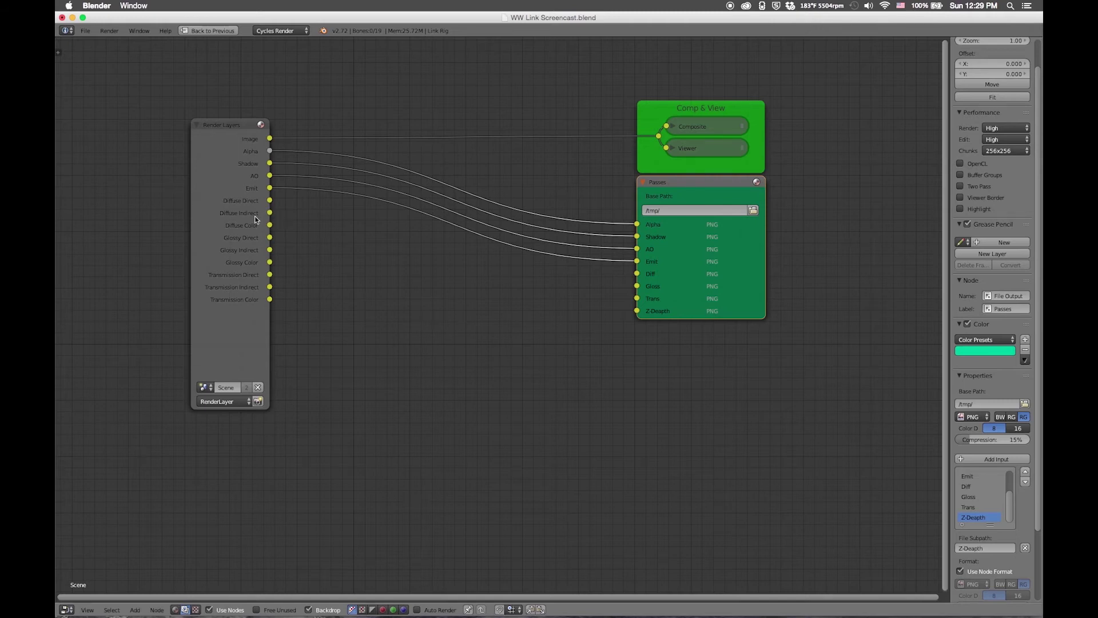
Try to feed the Diffuse Indirect and Diffuse Color outputs directly into the Passes node's Diff input.
{"action": "left_click_drag", "start_coordinate": [269, 213], "coordinate": [637, 274]}
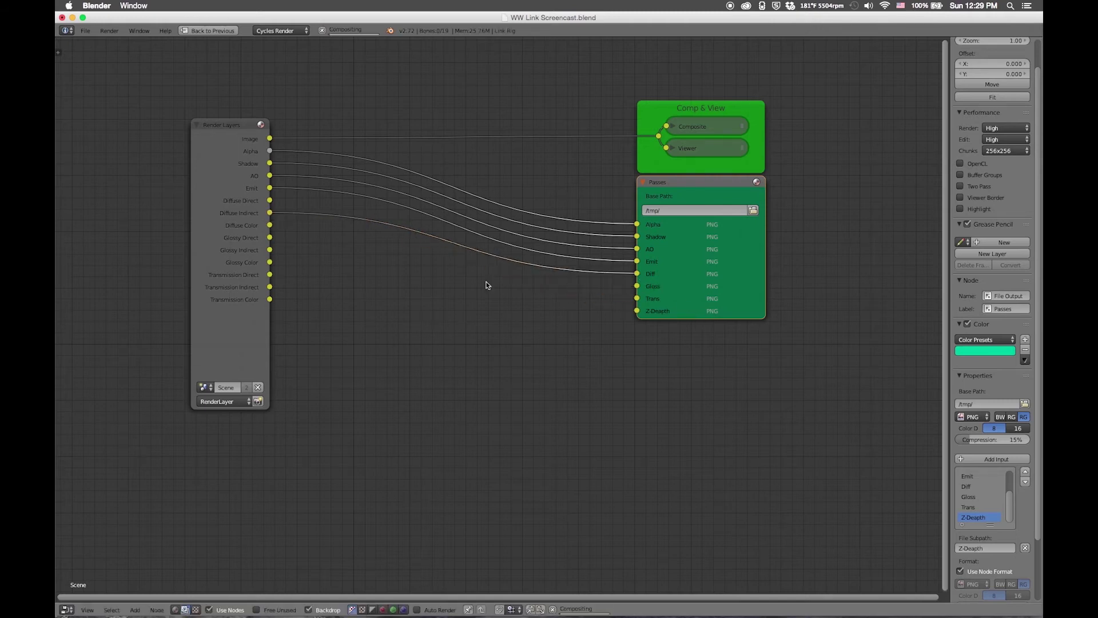
{"action": "left_click_drag", "start_coordinate": [271, 226], "coordinate": [594, 276]}
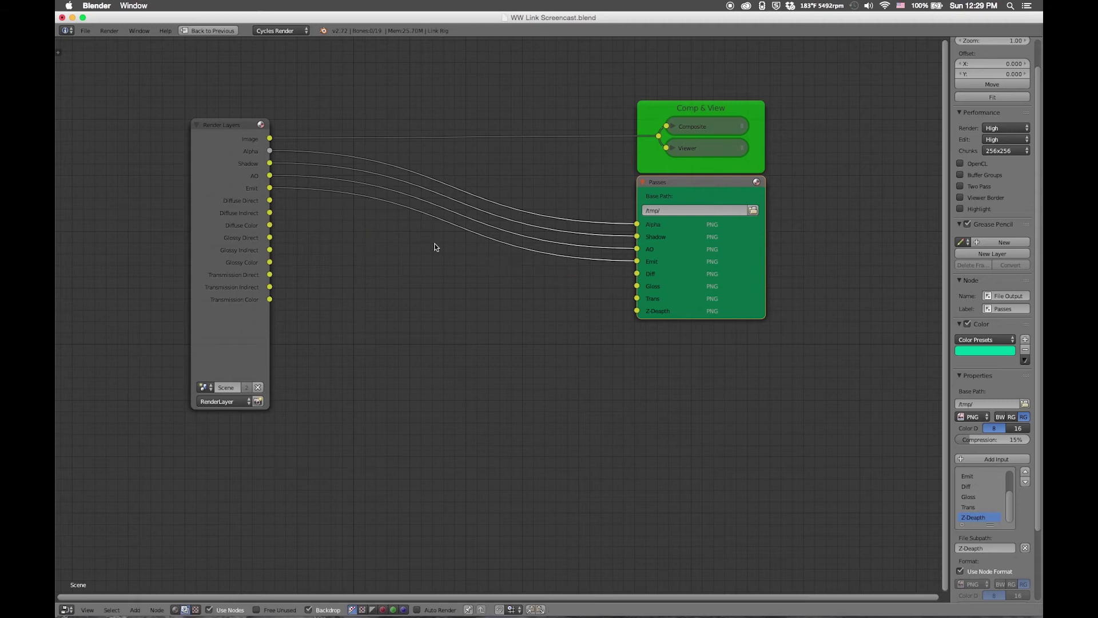
Append the "Add --> Multiply" and "Z-Deapth (Stuff)" node groups from WW Link Finished.blend.
{"action": "left_click", "coordinate": [86, 31]}
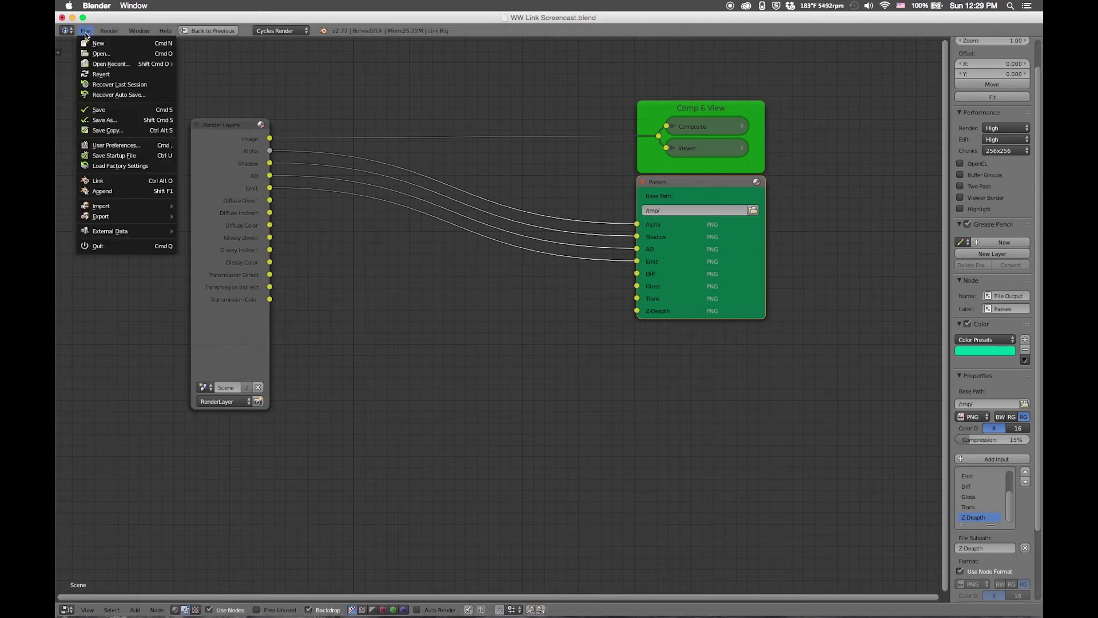
{"action": "left_click", "coordinate": [113, 190]}
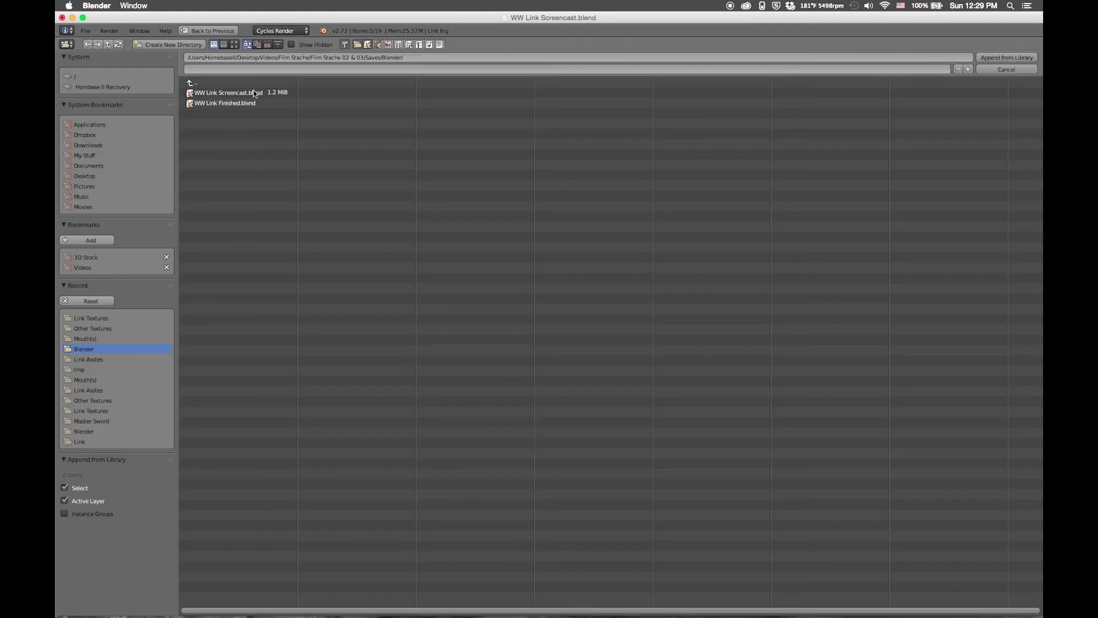
{"action": "double_click", "coordinate": [230, 104]}
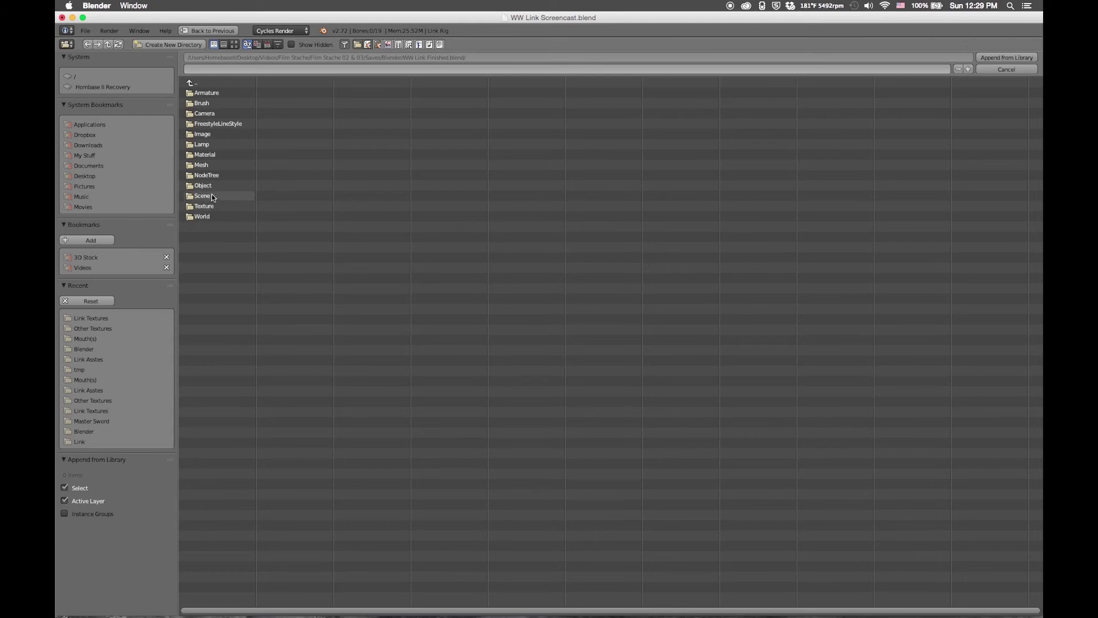
{"action": "double_click", "coordinate": [209, 176]}
{"action": "left_click", "coordinate": [221, 94]}
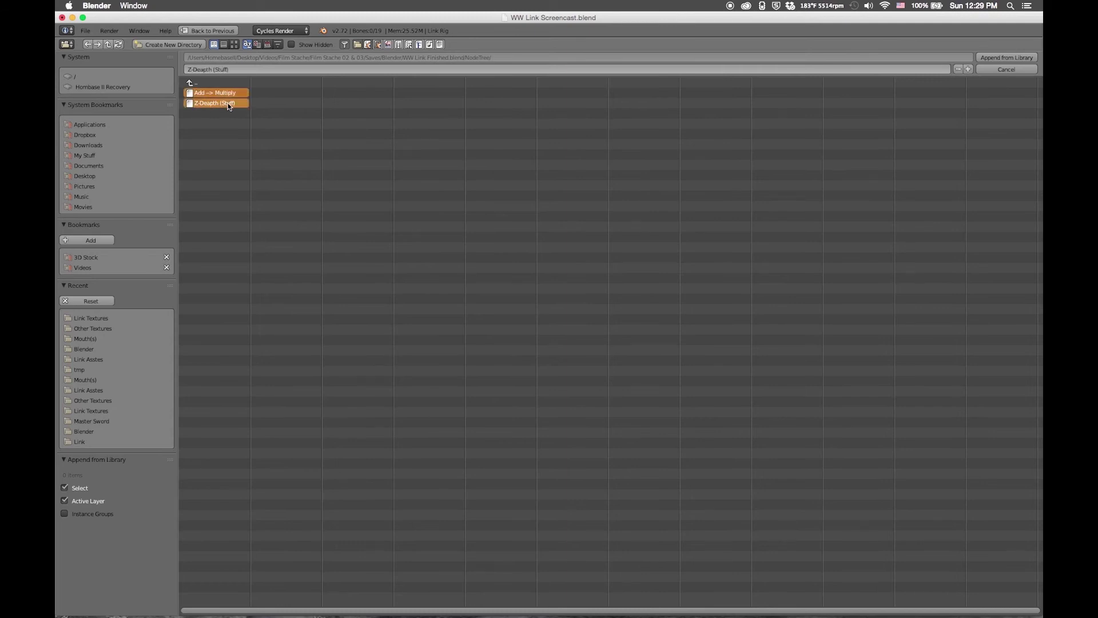
{"action": "left_click", "coordinate": [1006, 57]}
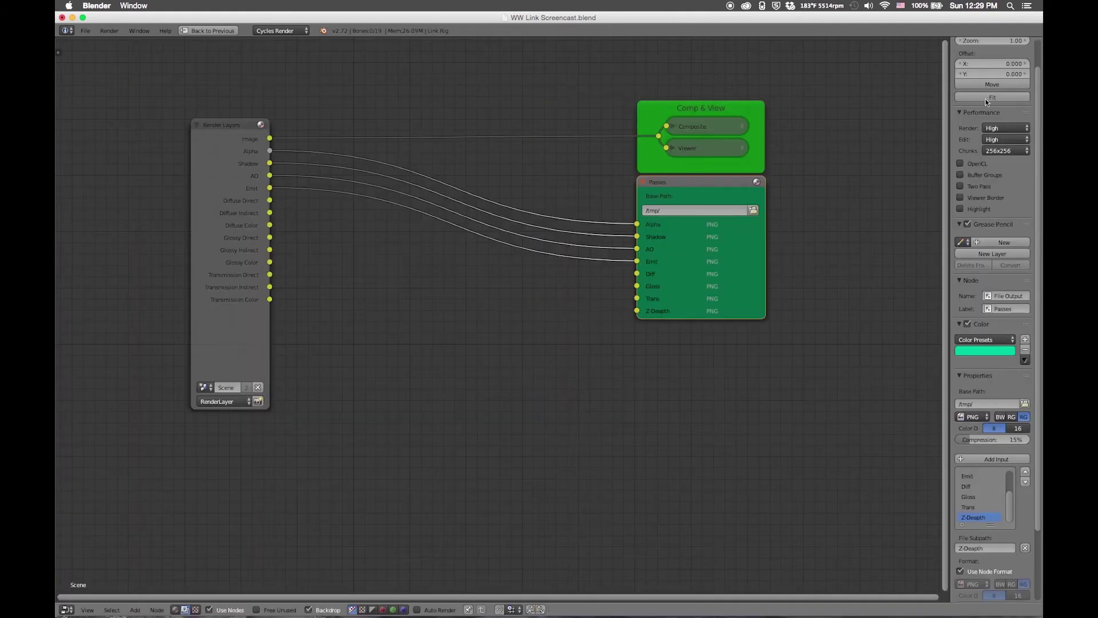
Add the "Add --> Multiply" group node between the Render Layers and Passes nodes.
{"action": "key", "text": "shift+a"}
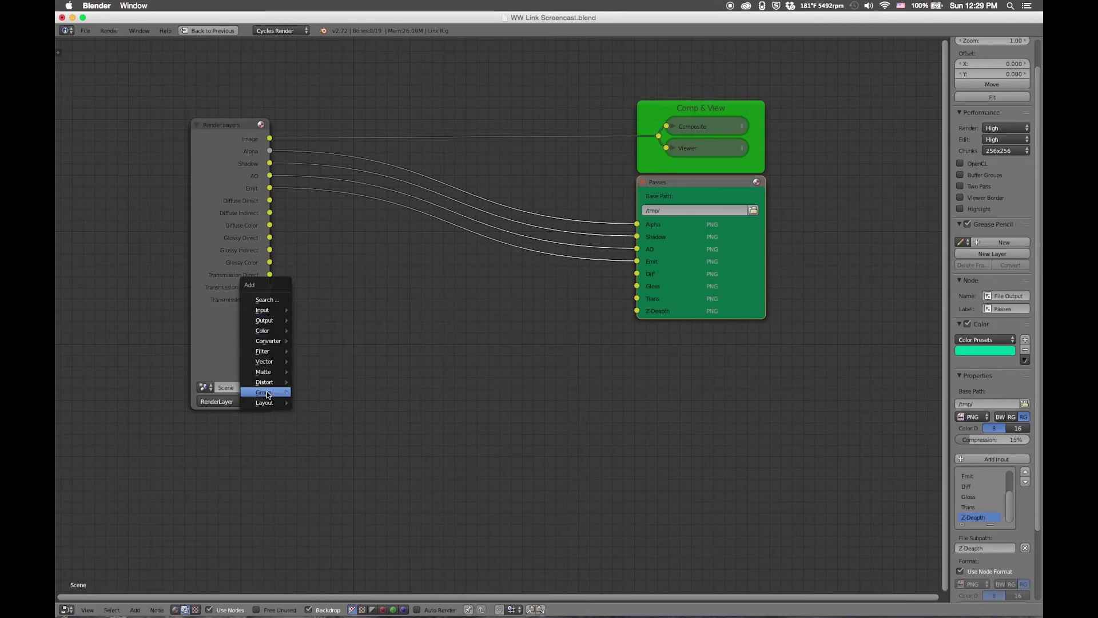
{"action": "mouse_move", "coordinate": [268, 392]}
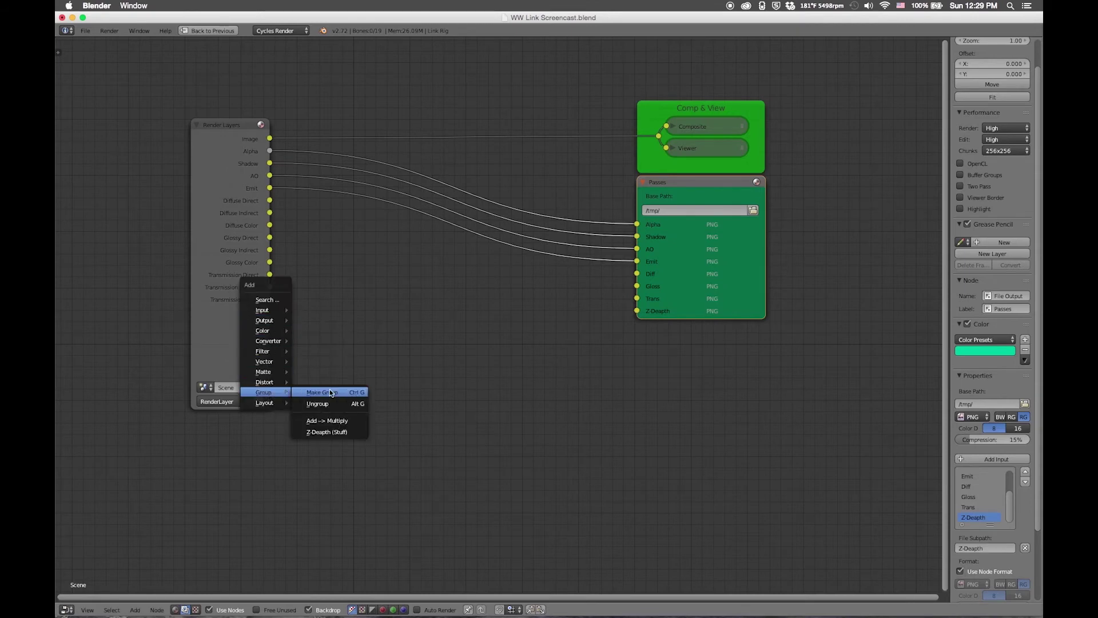
{"action": "left_click", "coordinate": [336, 421]}
{"action": "left_click", "coordinate": [347, 262]}
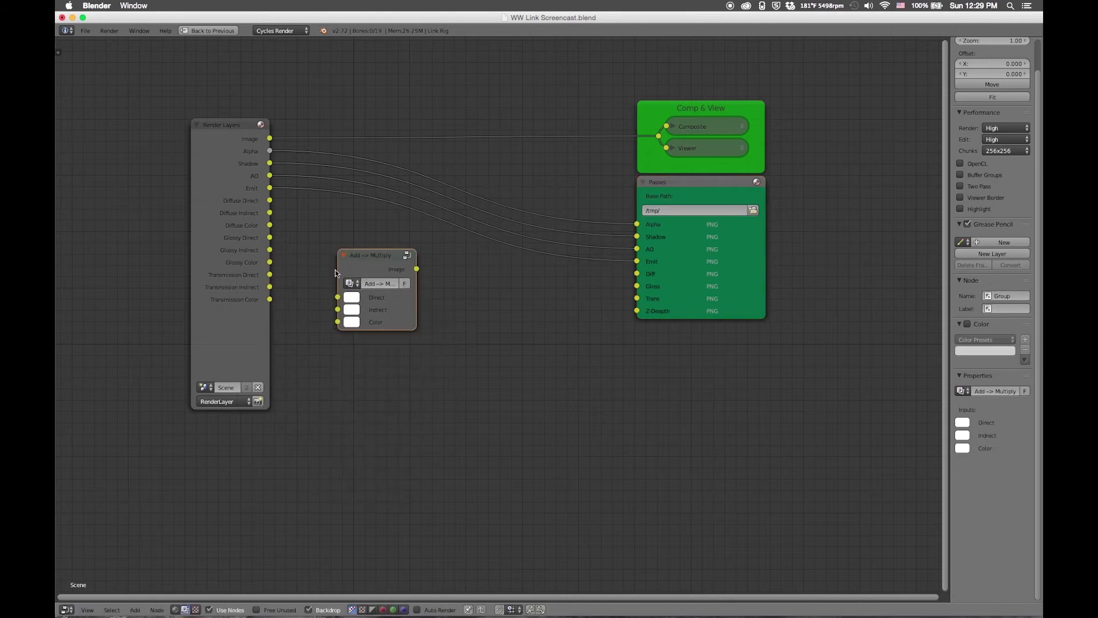
Open the "Add --> Multiply" group for editing and move its Group Output node slightly away from the Multiply node.
{"action": "key", "text": "Tab"}
{"action": "mouse_move", "coordinate": [306, 238]}
{"action": "left_mouse_down"}
{"action": "mouse_move", "coordinate": [211, 232]}
{"action": "mouse_move", "coordinate": [307, 236]}
{"action": "left_mouse_up"}
{"action": "left_click", "coordinate": [617, 246]}
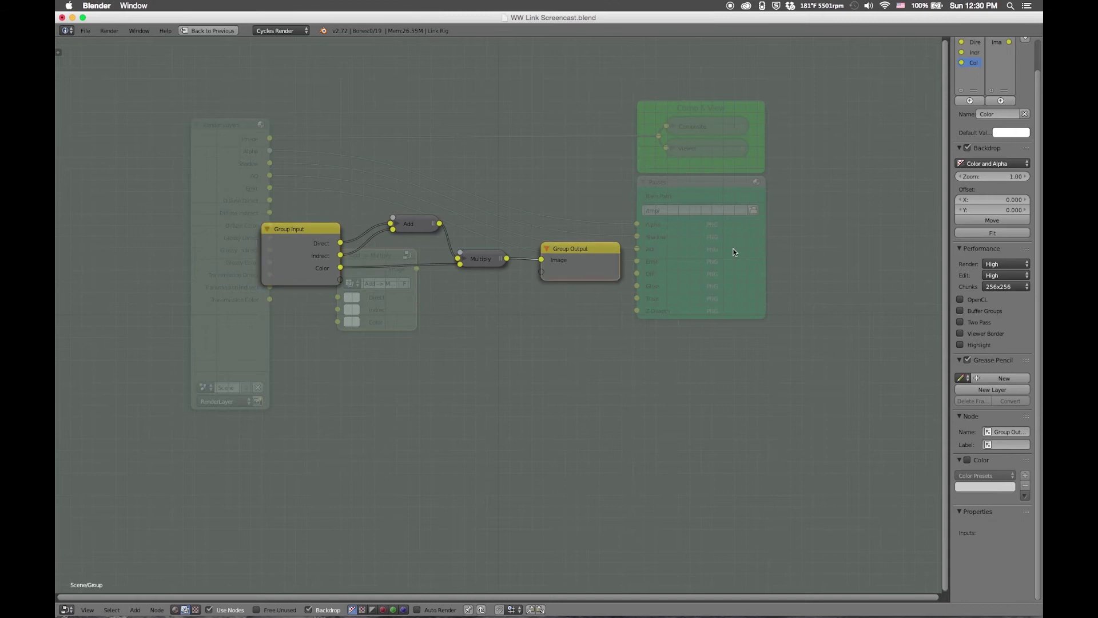
{"action": "key", "text": "g"}
{"action": "left_click", "coordinate": [572, 284]}
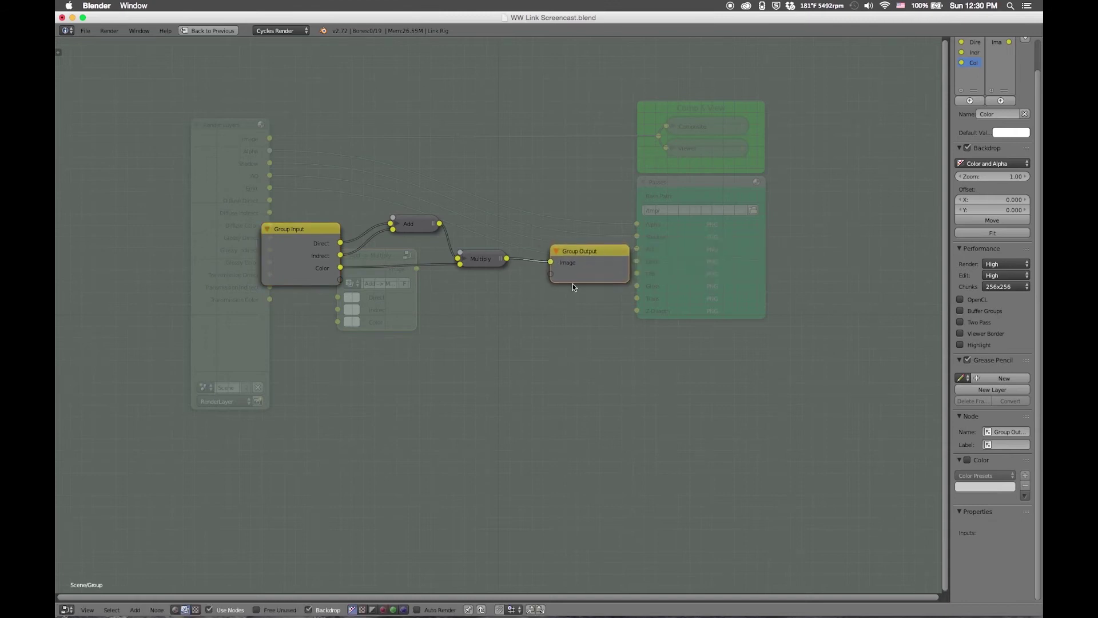
Expand the group's Add and Multiply nodes, spread them apart to show their settings, and exit the group.
{"action": "left_click", "coordinate": [419, 229]}
{"action": "key", "text": "Tab"}
{"action": "key", "text": "Tab"}
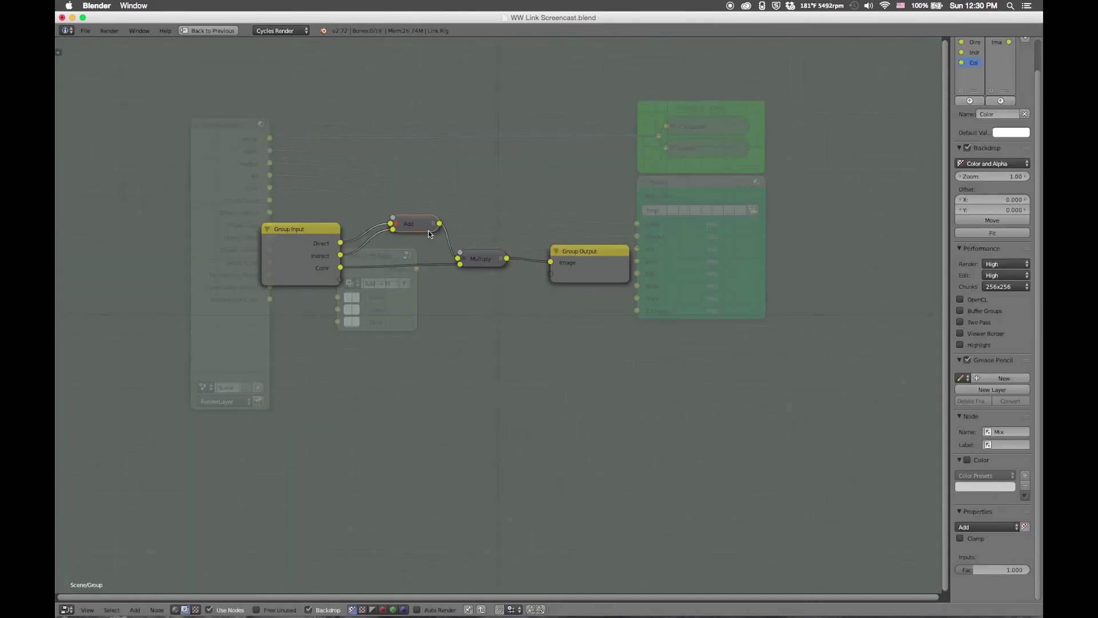
{"action": "key", "text": "h"}
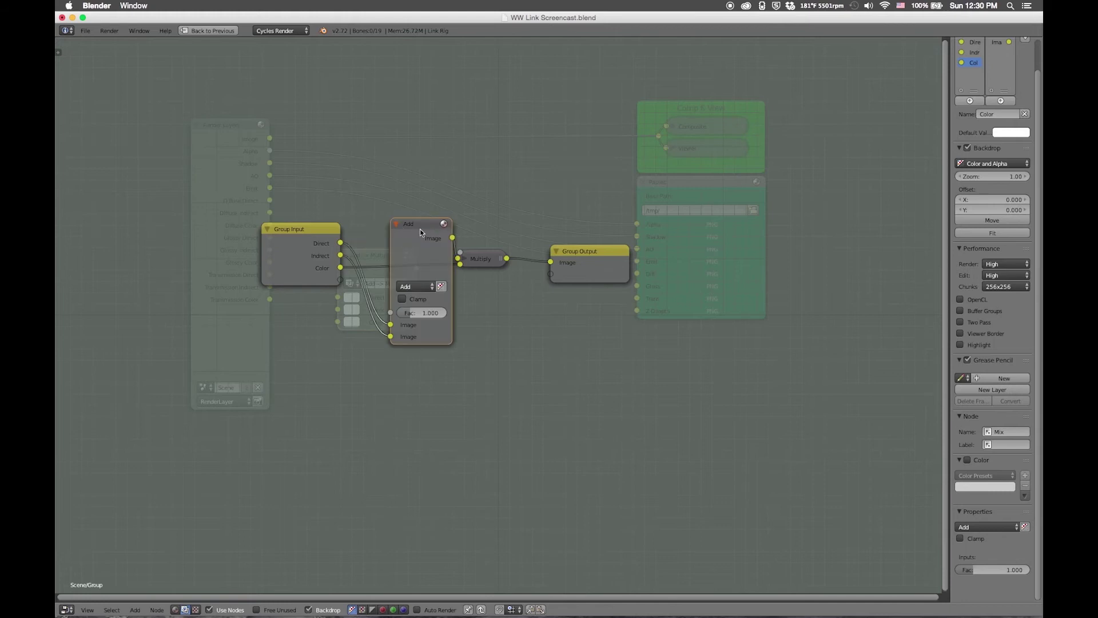
{"action": "left_click", "coordinate": [366, 110]}
{"action": "left_click", "coordinate": [484, 260]}
{"action": "key", "text": "h"}
{"action": "key", "text": "g"}
{"action": "left_click", "coordinate": [499, 239]}
{"action": "left_click_drag", "start_coordinate": [366, 122], "coordinate": [407, 131]}
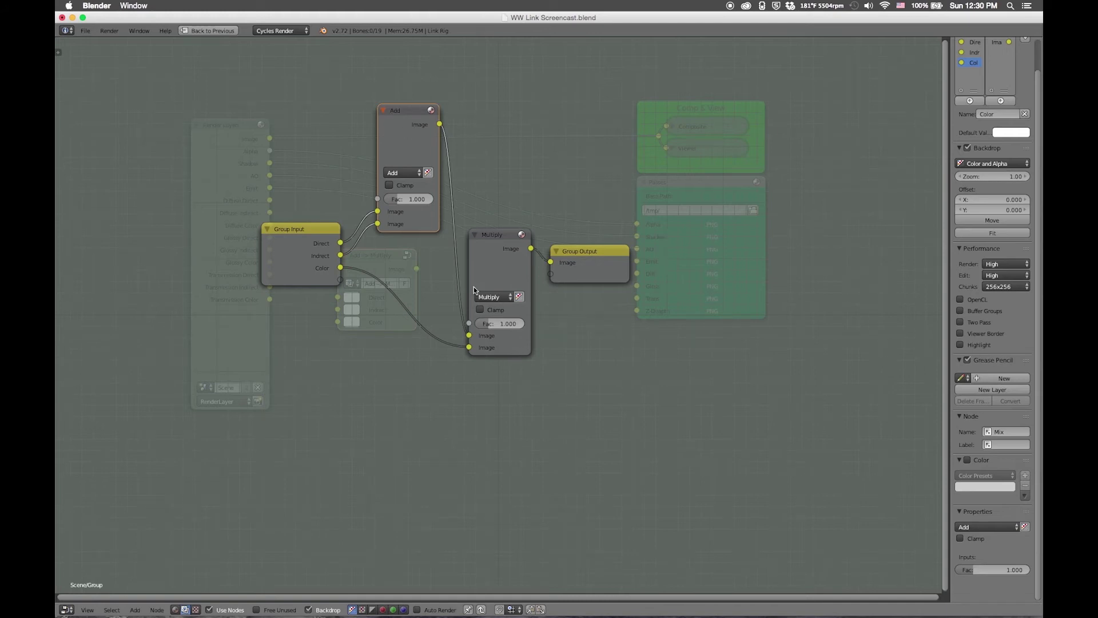
{"action": "key", "text": "ctrl+Up"}
{"action": "key", "text": "ctrl+Up"}
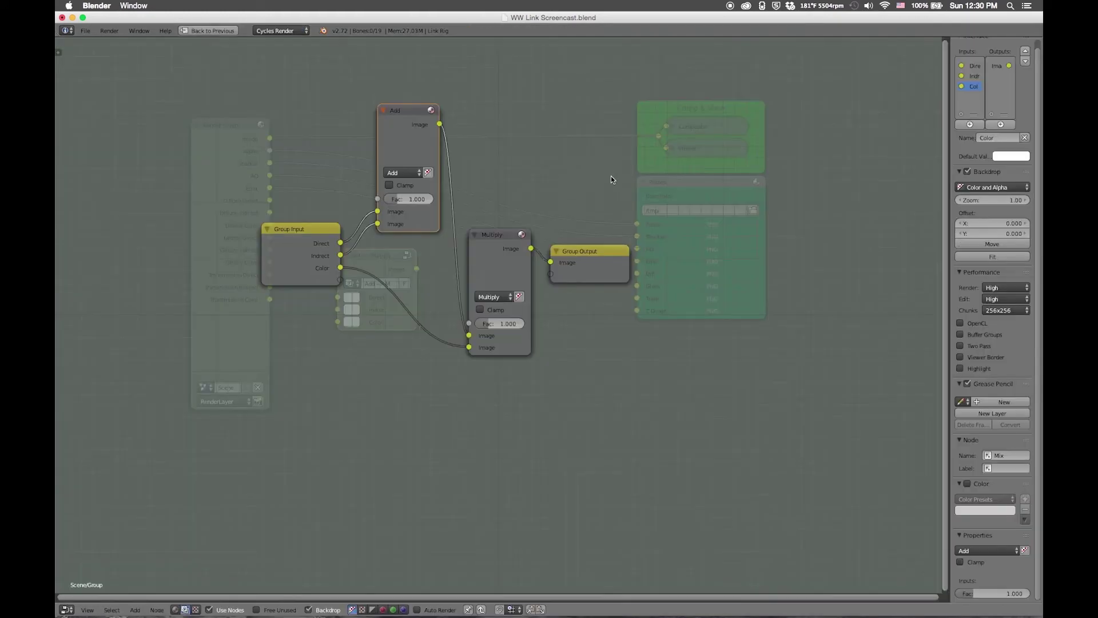
{"action": "key", "text": "Tab"}
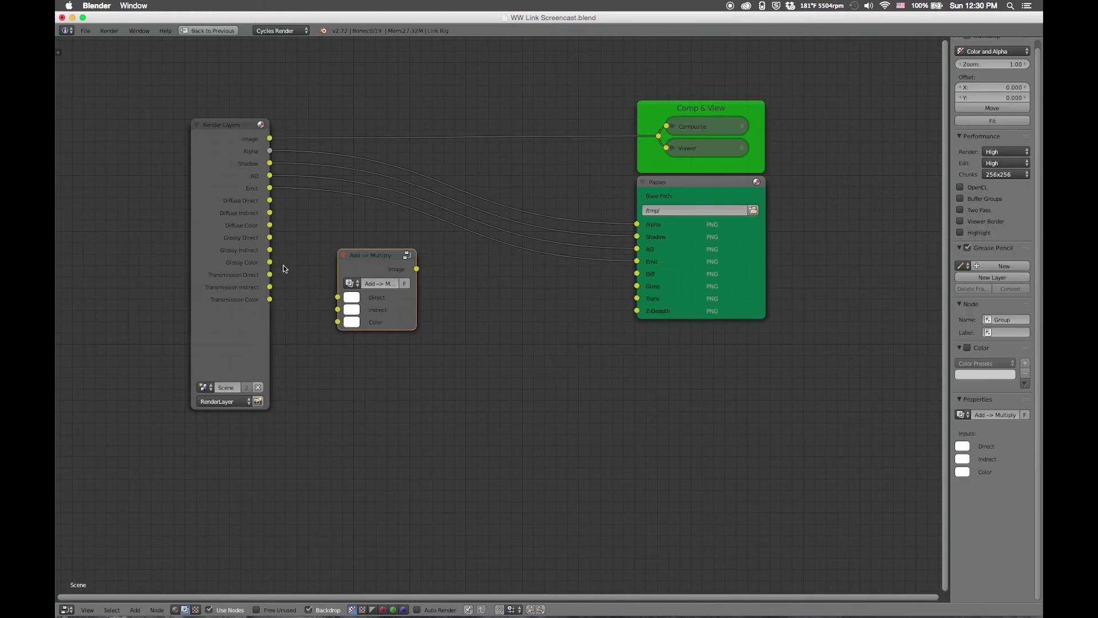
Link Diffuse Direct, Indirect and Color through the group node to the Passes node's Diff input, and collapse the group beside Render Layers.
{"action": "left_click_drag", "start_coordinate": [269, 200], "coordinate": [338, 297]}
{"action": "left_click_drag", "start_coordinate": [269, 213], "coordinate": [338, 309]}
{"action": "left_click_drag", "start_coordinate": [269, 225], "coordinate": [338, 322]}
{"action": "left_click_drag", "start_coordinate": [417, 269], "coordinate": [637, 274]}
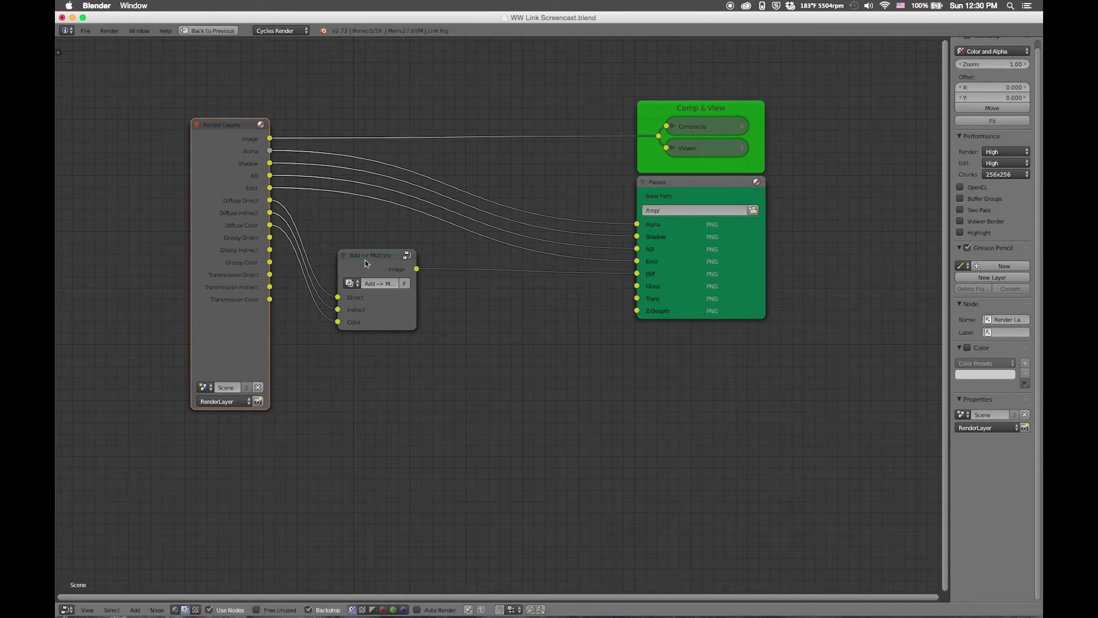
{"action": "left_click", "coordinate": [344, 254]}
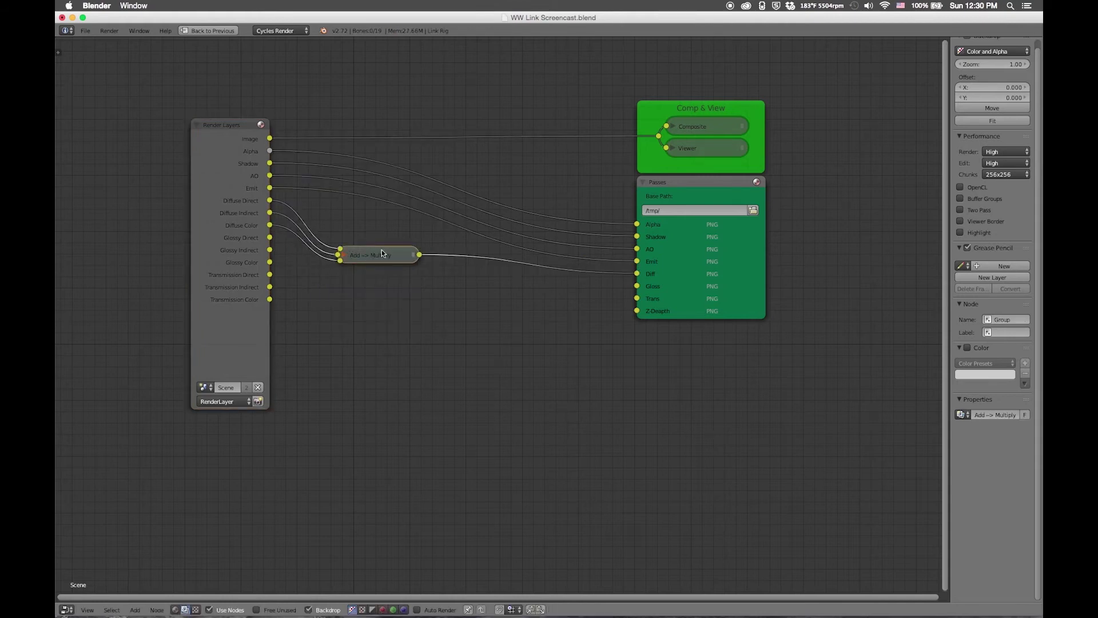
{"action": "left_click_drag", "start_coordinate": [369, 253], "coordinate": [359, 221]}
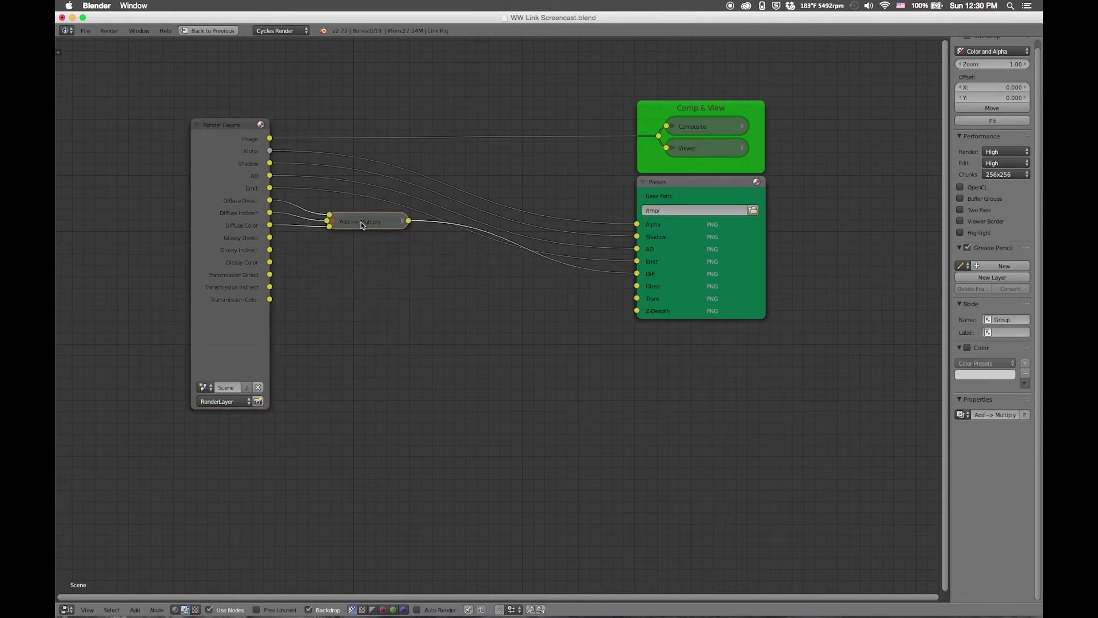
Duplicate the group node below the first and link the Glossy Direct, Indirect and Color outputs through it to the Gloss input.
{"action": "key", "text": "shift+d"}
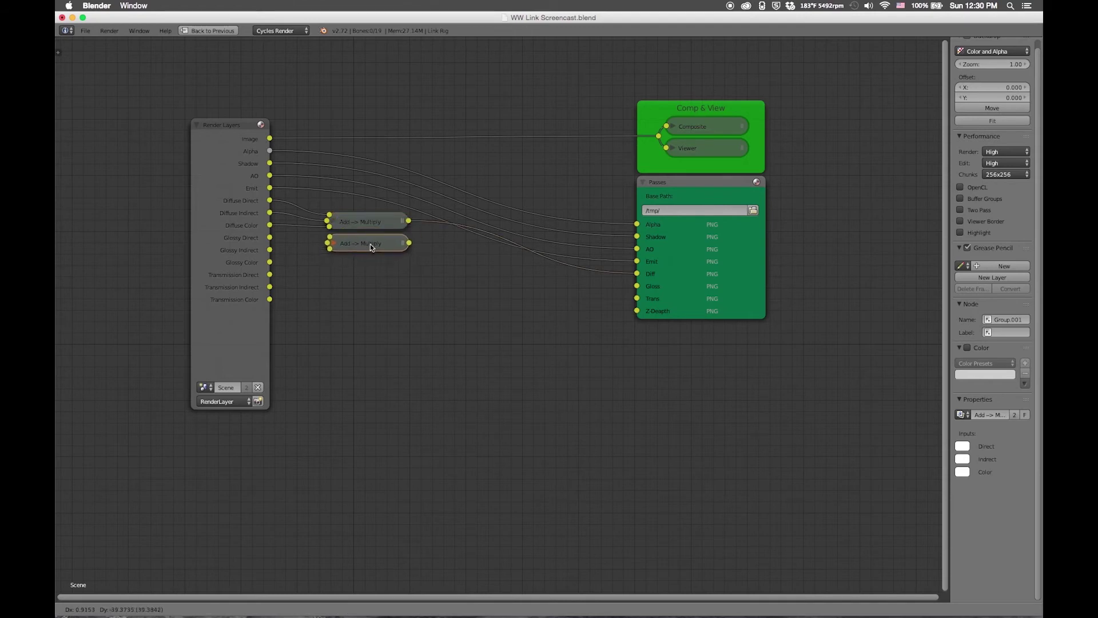
{"action": "left_click", "coordinate": [369, 243]}
{"action": "left_click_drag", "start_coordinate": [269, 237], "coordinate": [328, 243]}
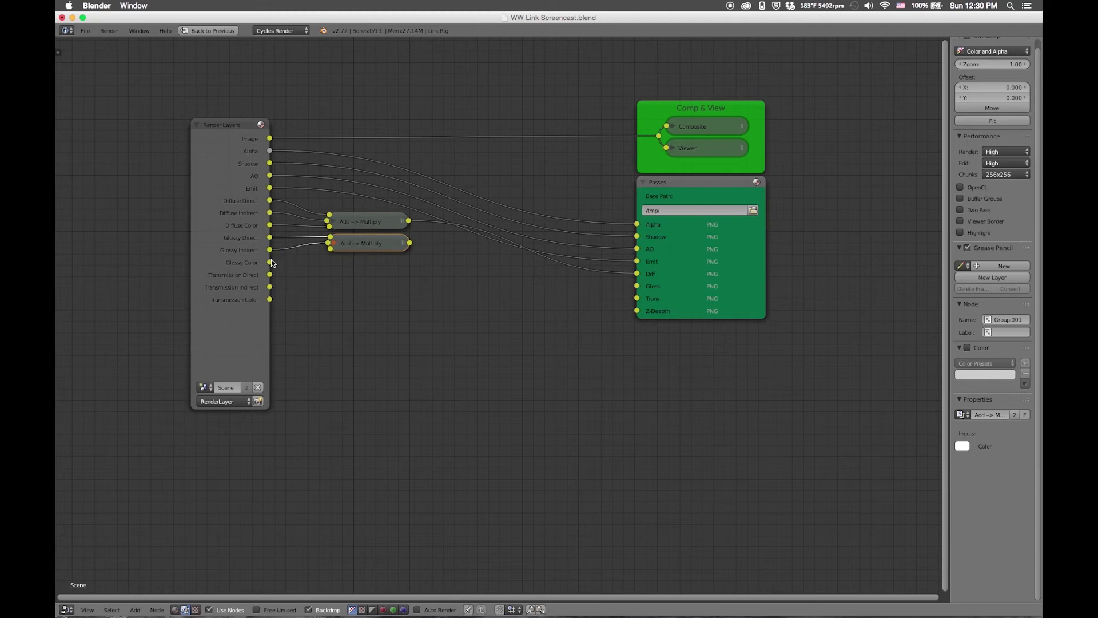
{"action": "left_click_drag", "start_coordinate": [269, 262], "coordinate": [334, 246]}
{"action": "left_click_drag", "start_coordinate": [410, 243], "coordinate": [636, 286]}
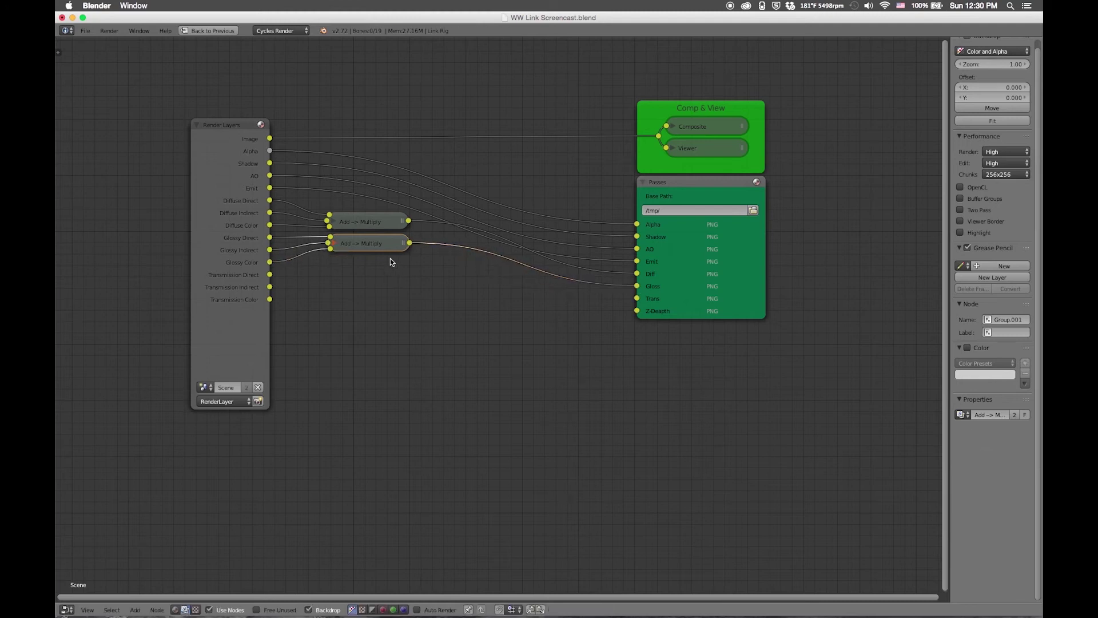
Duplicate the group node again and link the Transmission Direct, Indirect and Color outputs through it to the Trans input.
{"action": "key", "text": "shift+d"}
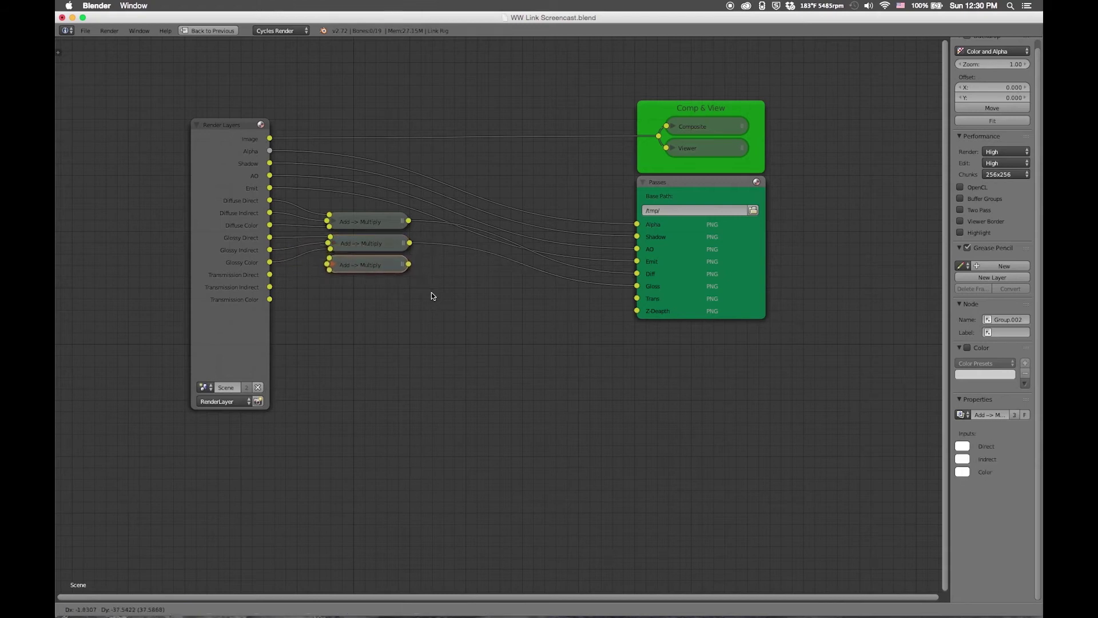
{"action": "left_click", "coordinate": [431, 294]}
{"action": "left_click_drag", "start_coordinate": [270, 275], "coordinate": [329, 258]}
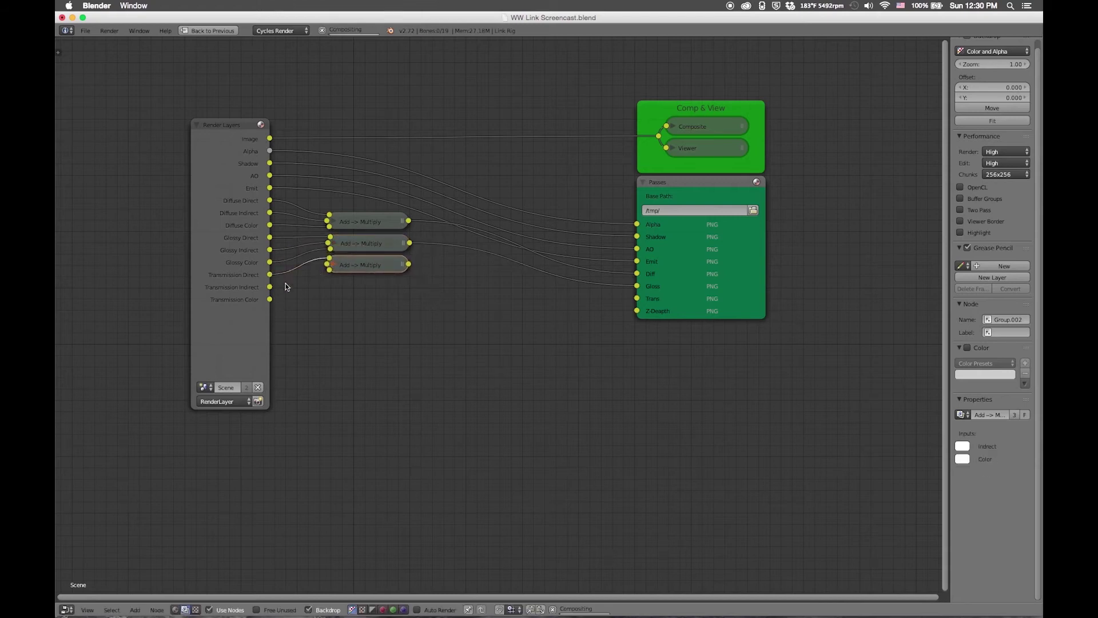
{"action": "left_click_drag", "start_coordinate": [269, 286], "coordinate": [328, 264]}
{"action": "left_click_drag", "start_coordinate": [269, 299], "coordinate": [330, 269]}
{"action": "left_click_drag", "start_coordinate": [410, 264], "coordinate": [638, 303]}
Move all three "Add --> Multiply" group nodes together closer to the Render Layers node.
{"action": "left_click", "coordinate": [386, 224]}
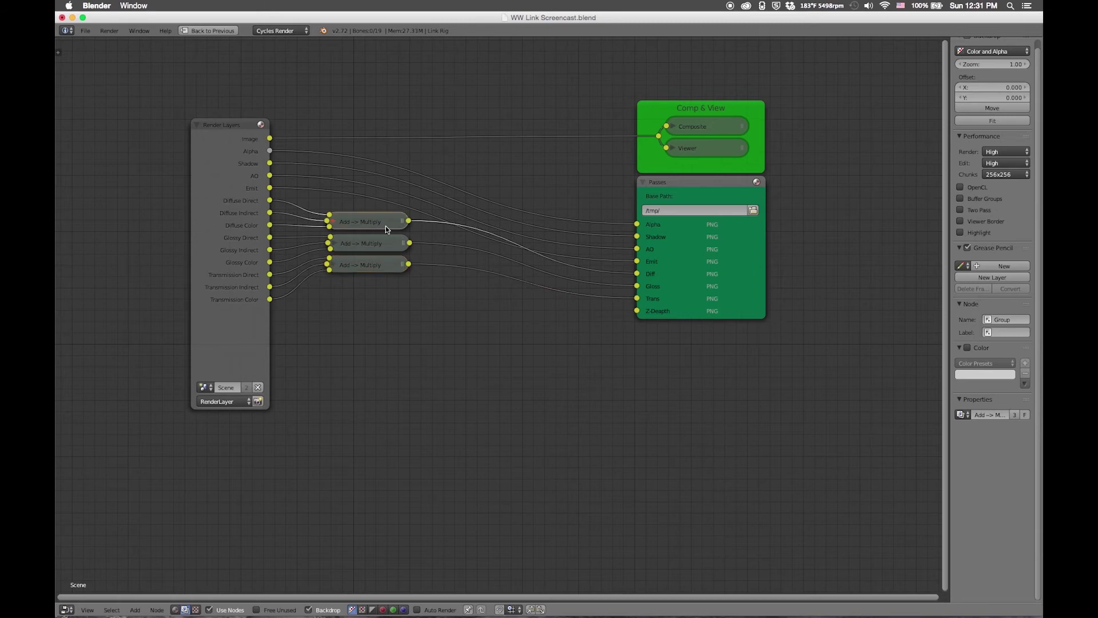
{"action": "left_click", "coordinate": [379, 243], "text": "shift"}
{"action": "left_click", "coordinate": [368, 265], "text": "shift"}
{"action": "mouse_move", "coordinate": [376, 266]}
{"action": "left_mouse_down"}
{"action": "mouse_move", "coordinate": [375, 281]}
{"action": "mouse_move", "coordinate": [358, 278]}
{"action": "left_mouse_up"}
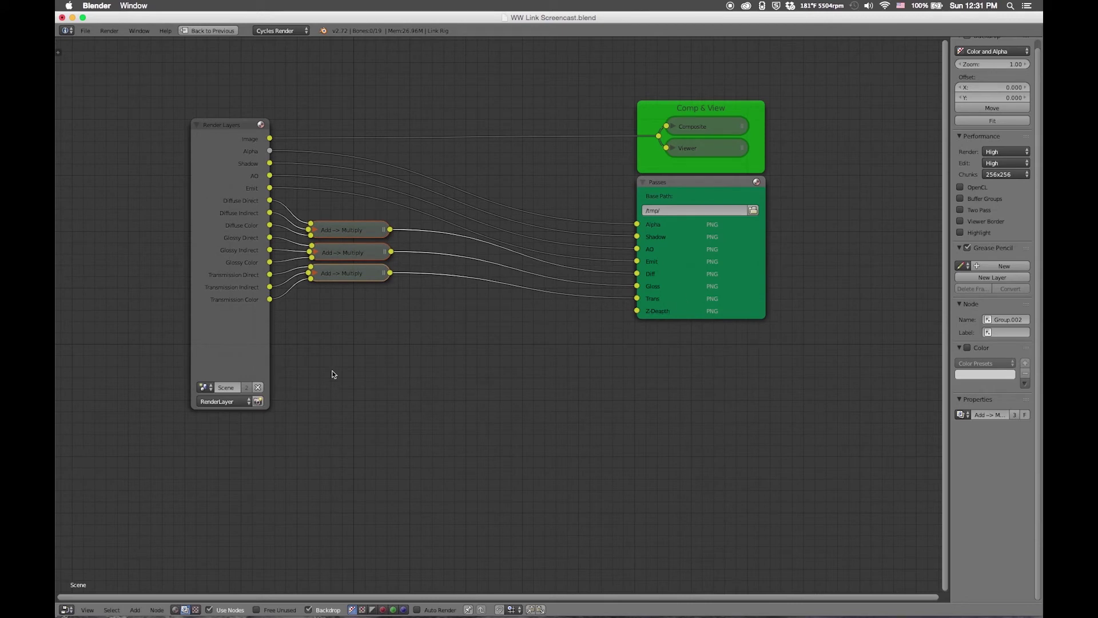
Return to the full workspace, move the camera closer to Link in top view, and fine-tune its framing in camera view.
{"action": "key", "text": "ctrl+Up"}
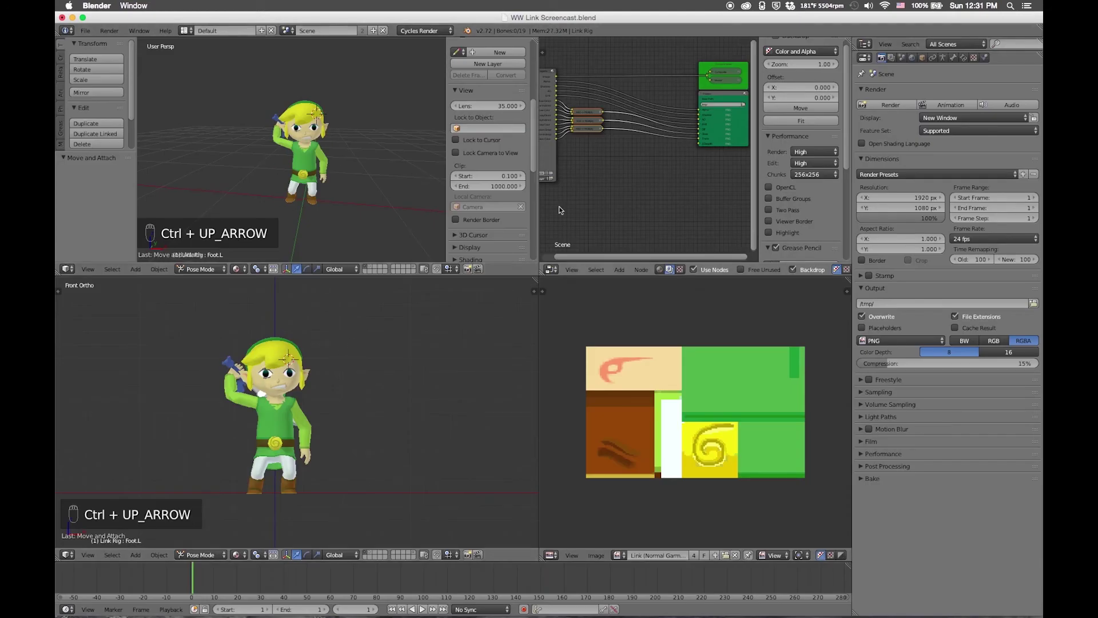
{"action": "key", "text": "0"}
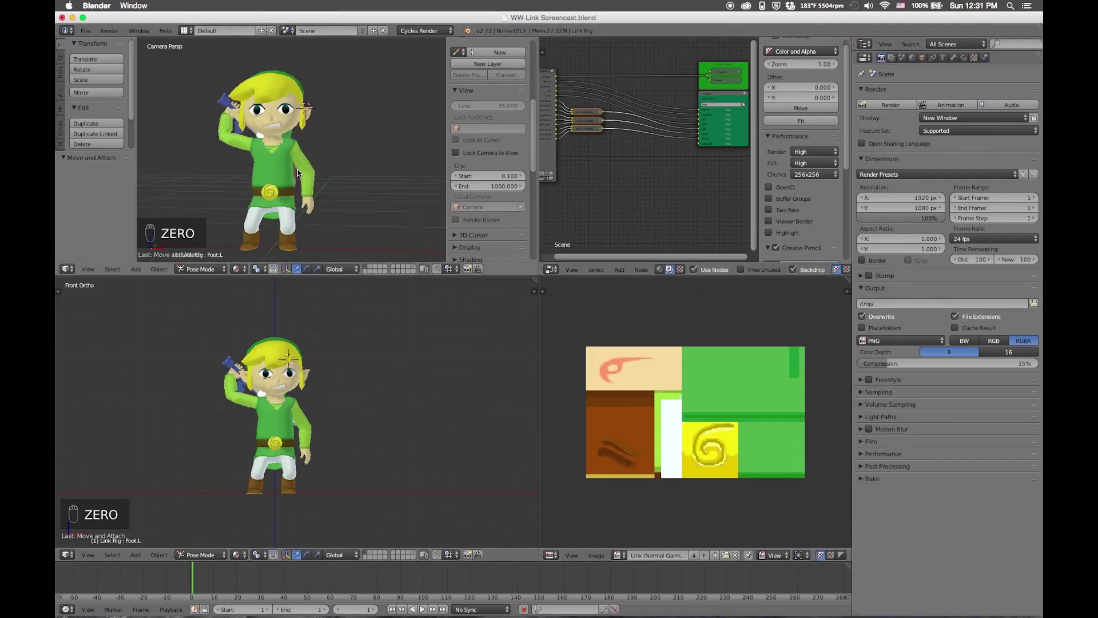
{"action": "scroll", "coordinate": [335, 167], "scroll_direction": "down", "scroll_amount": 3}
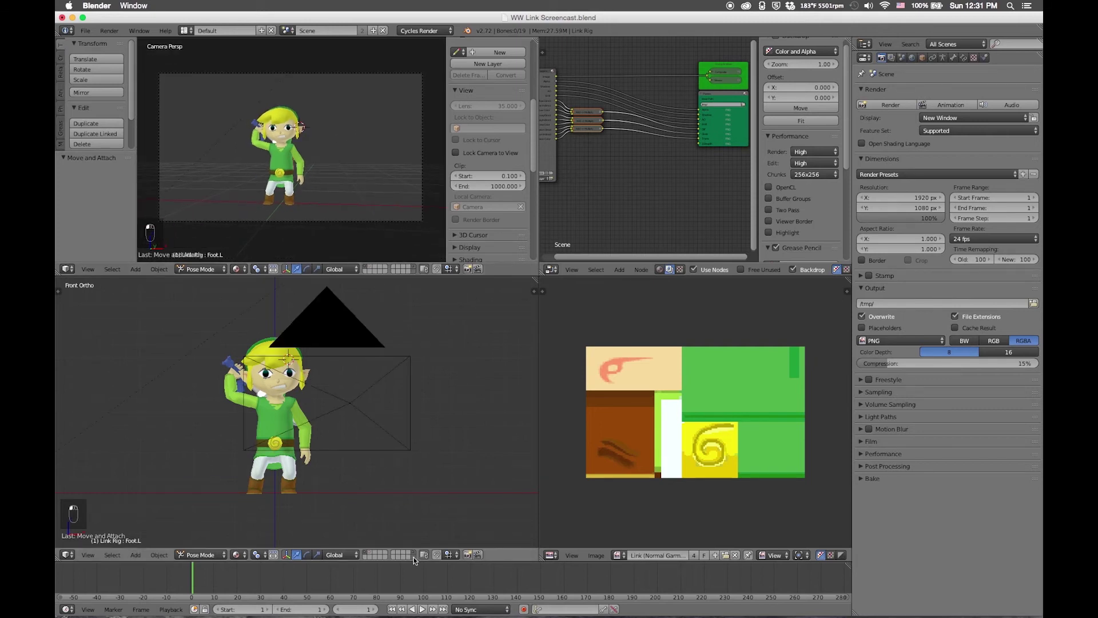
{"action": "key", "text": "KP_7"}
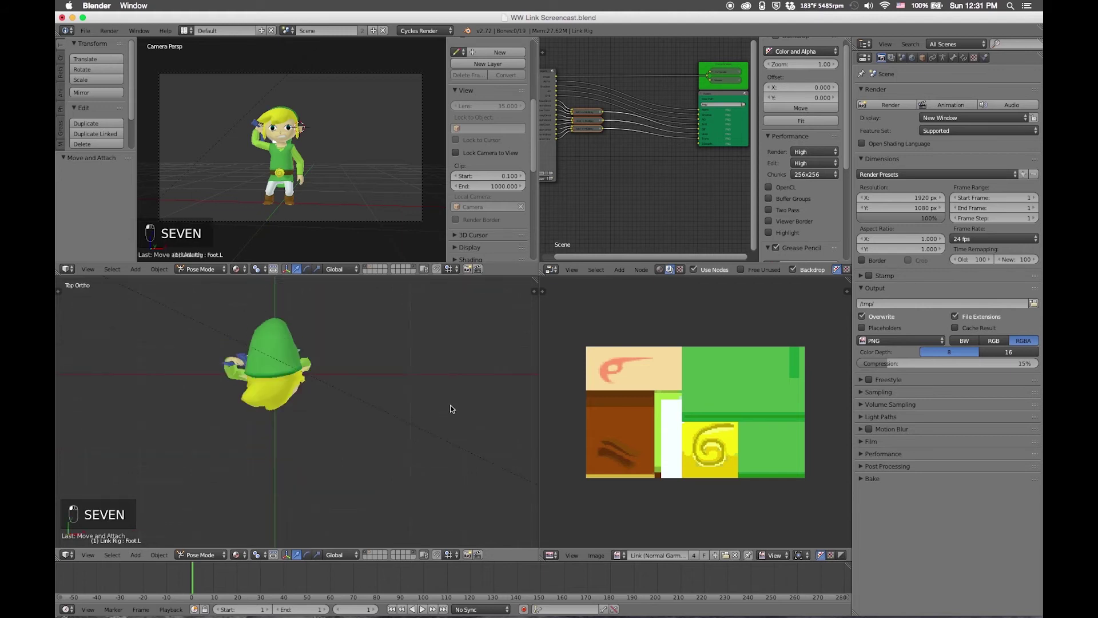
{"action": "scroll", "coordinate": [400, 346], "scroll_direction": "down", "scroll_amount": 5}
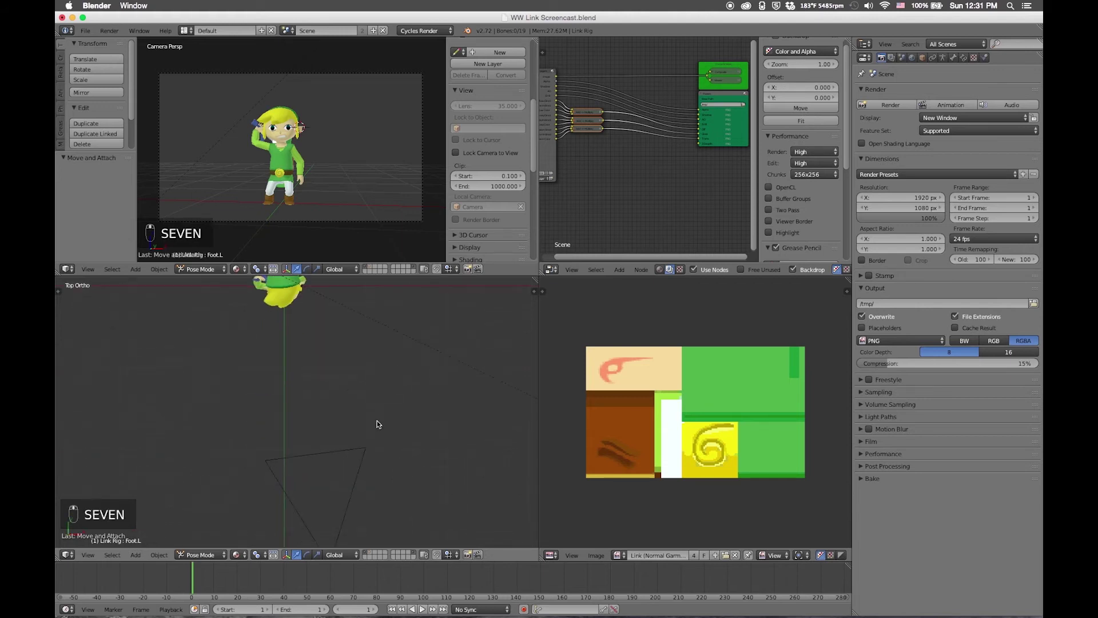
{"action": "right_click", "coordinate": [361, 464]}
{"action": "key", "text": "g"}
{"action": "left_click", "coordinate": [346, 394]}
{"action": "key", "text": "g"}
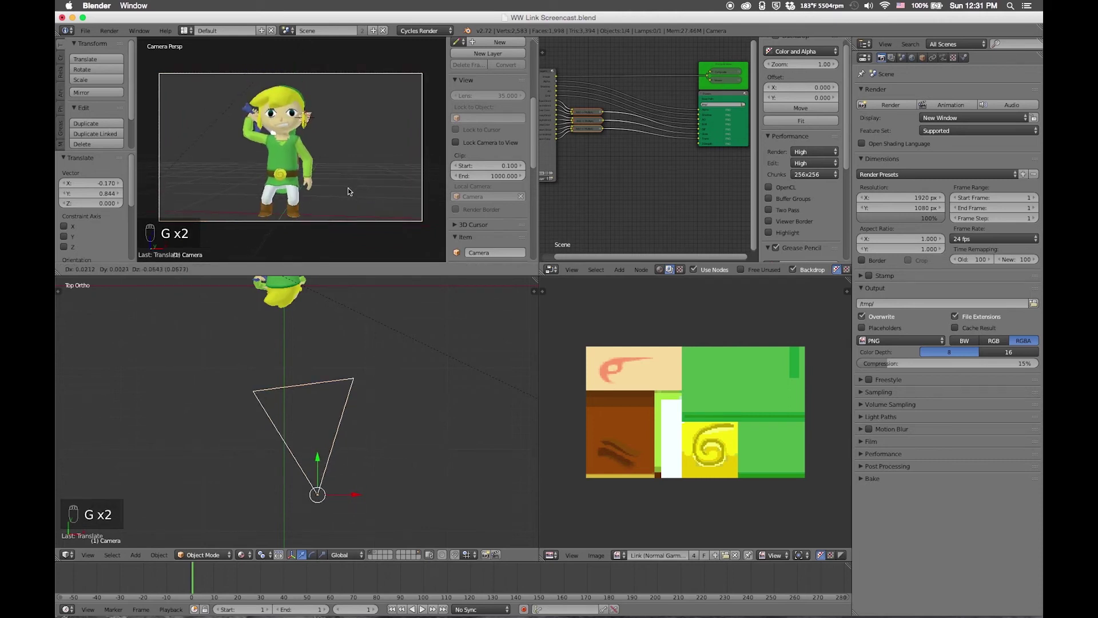
{"action": "left_click", "coordinate": [347, 192]}
{"action": "key", "text": "g"}
{"action": "left_click", "coordinate": [347, 194]}
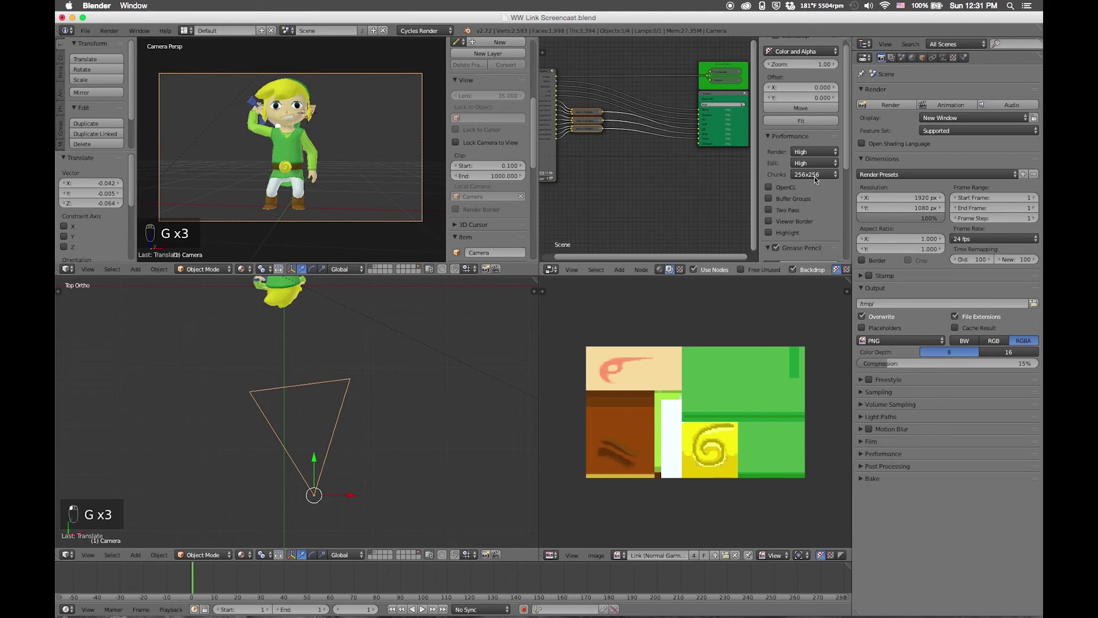
Add a second render layer to the scene and name it Z-Deapth.
{"action": "key", "text": "ctrl+Up"}
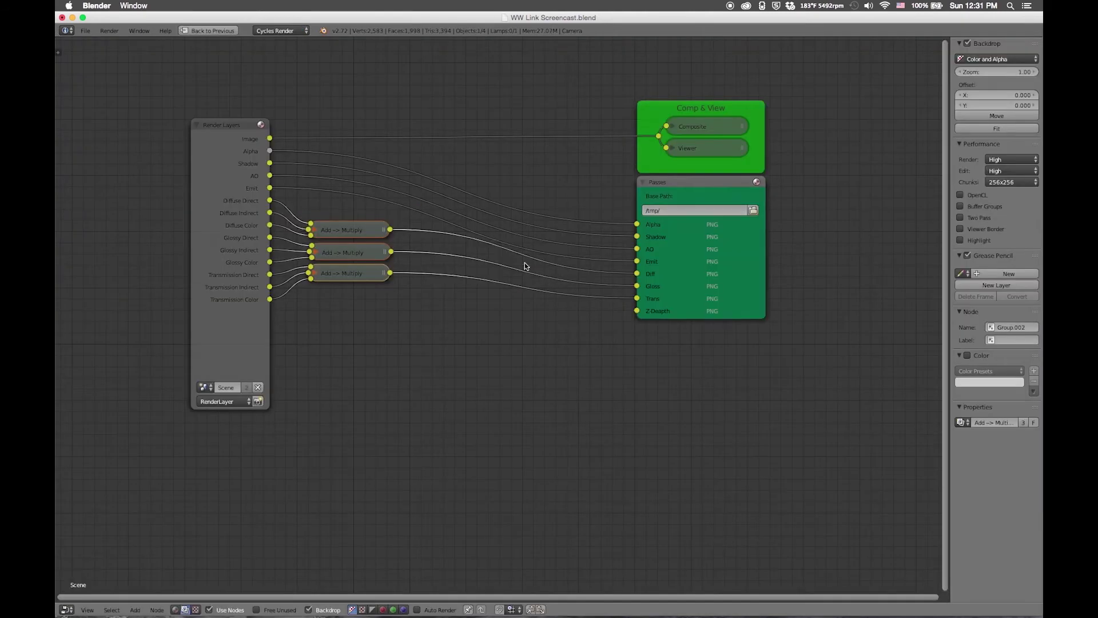
{"action": "key", "text": "ctrl+Up"}
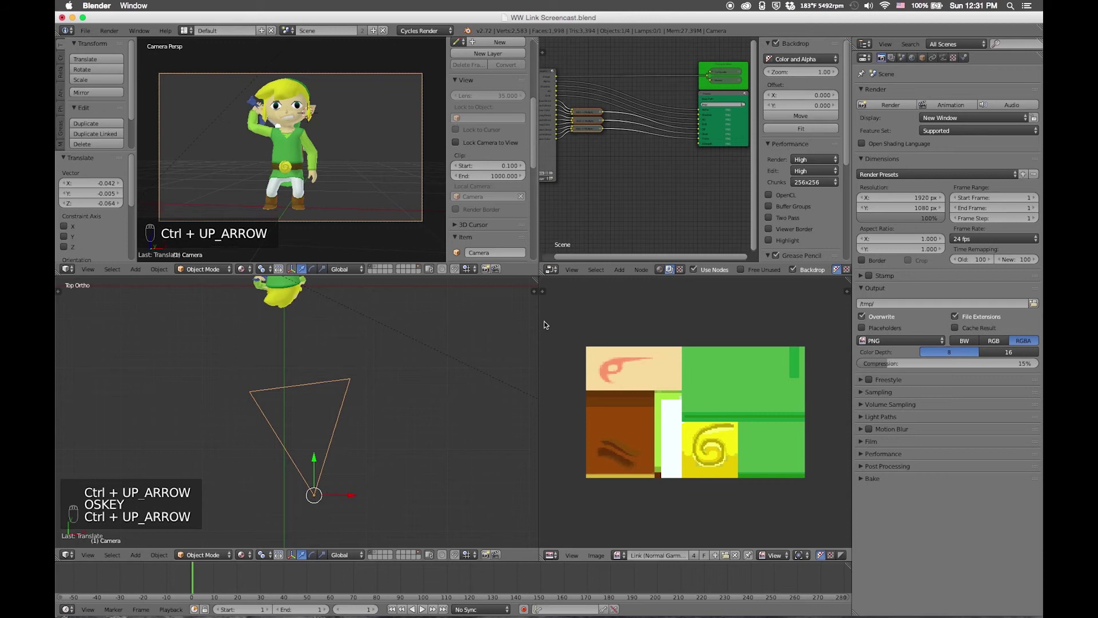
{"action": "left_click", "coordinate": [890, 58]}
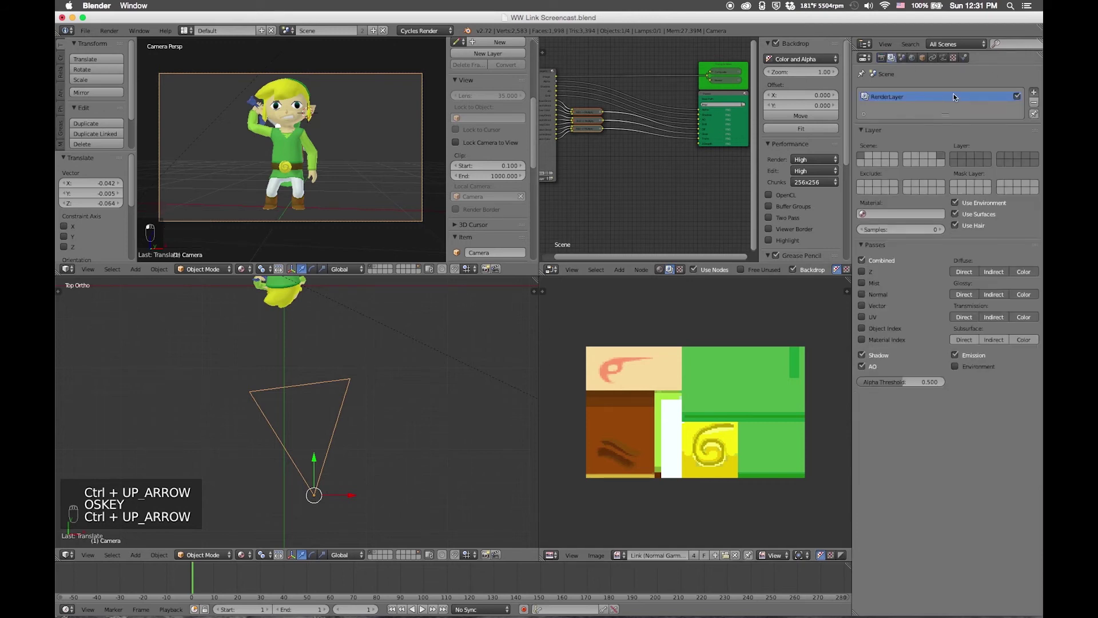
{"action": "left_click", "coordinate": [1034, 92]}
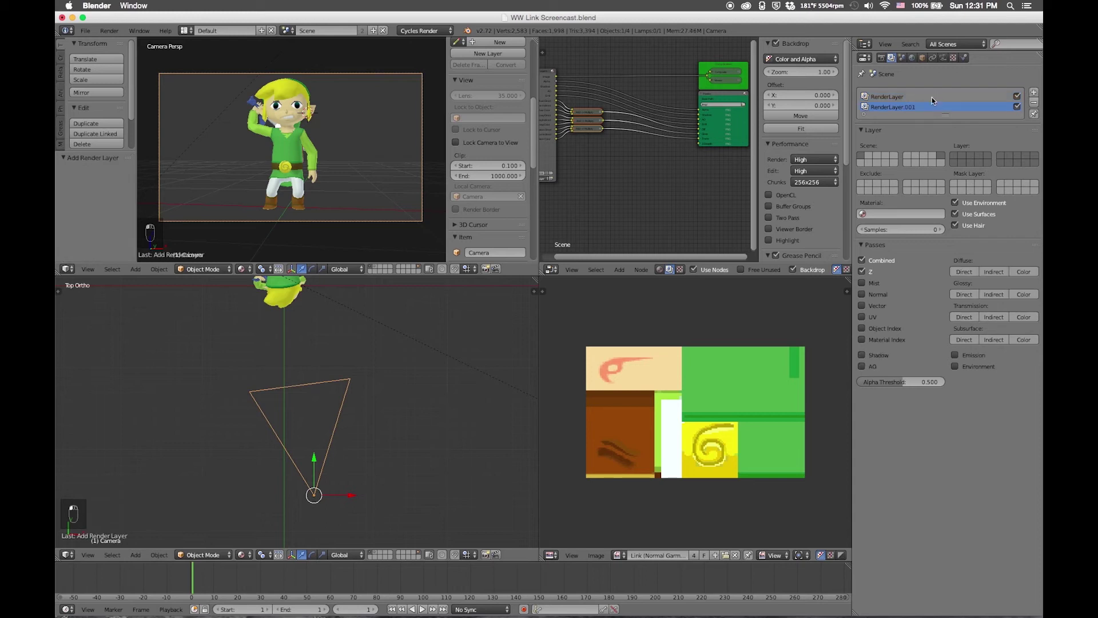
{"action": "double_click", "coordinate": [890, 107]}
{"action": "type", "text": "Z-Deapth"}
{"action": "left_click", "coordinate": [869, 214]}
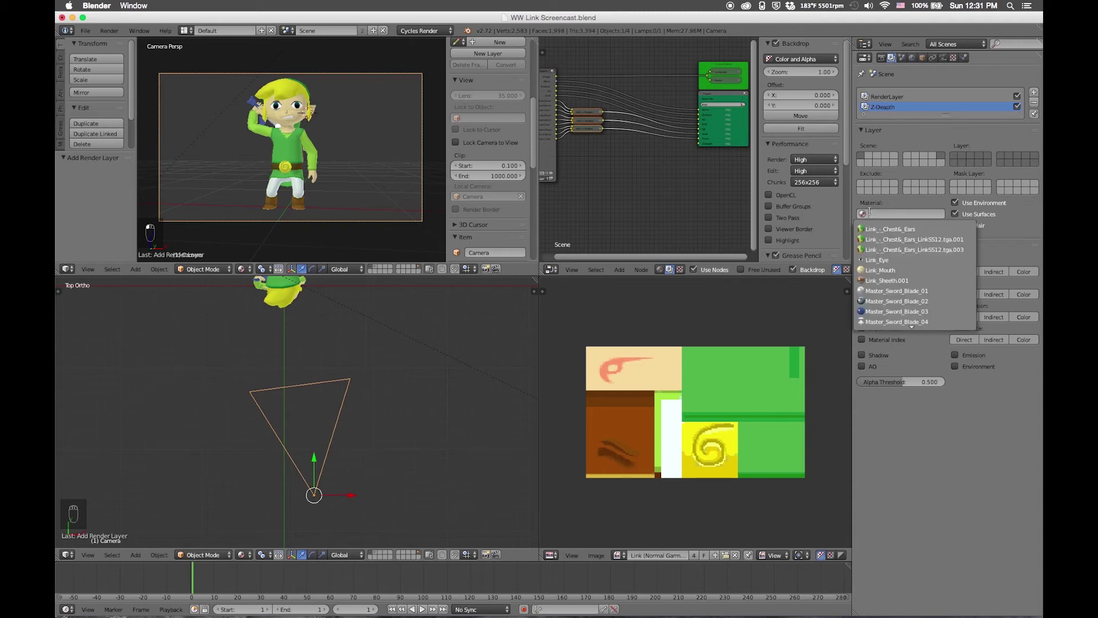
{"action": "type", "text": "en"}
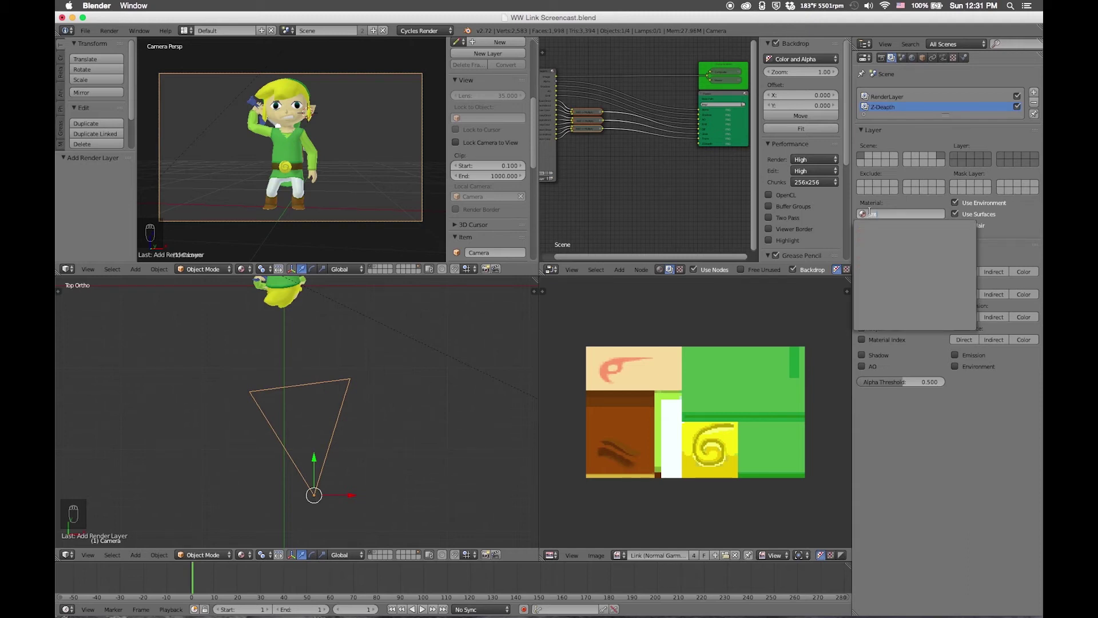
{"action": "key", "text": "BackSpace"}
{"action": "key", "text": "BackSpace"}
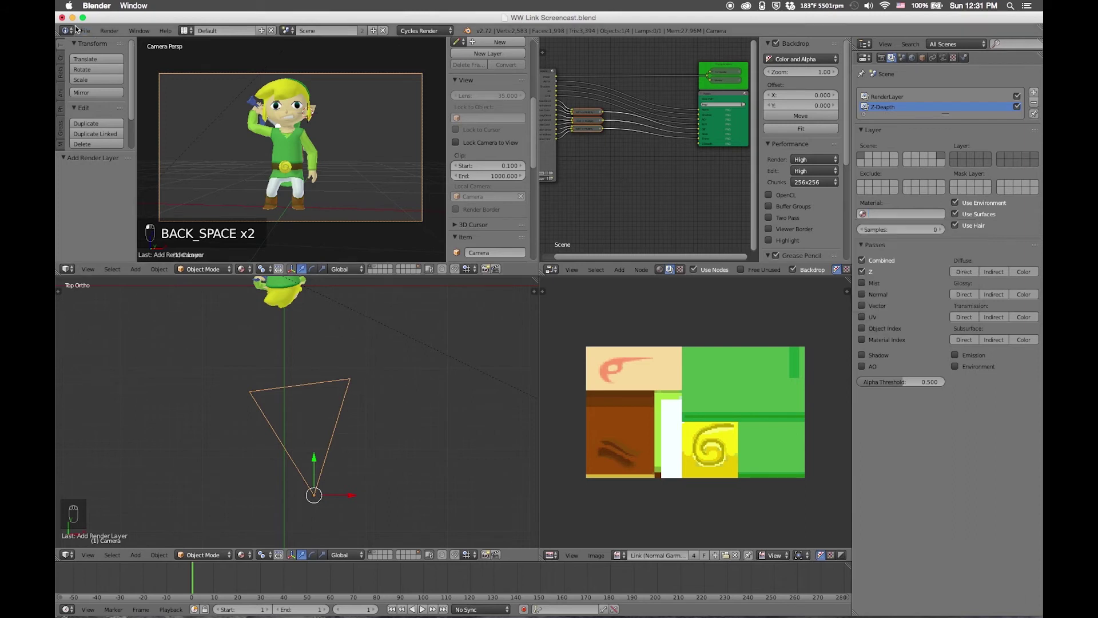
Append the Z-Deapth AntiAlis material from the WW Link Finished.blend file.
{"action": "left_click", "coordinate": [86, 30]}
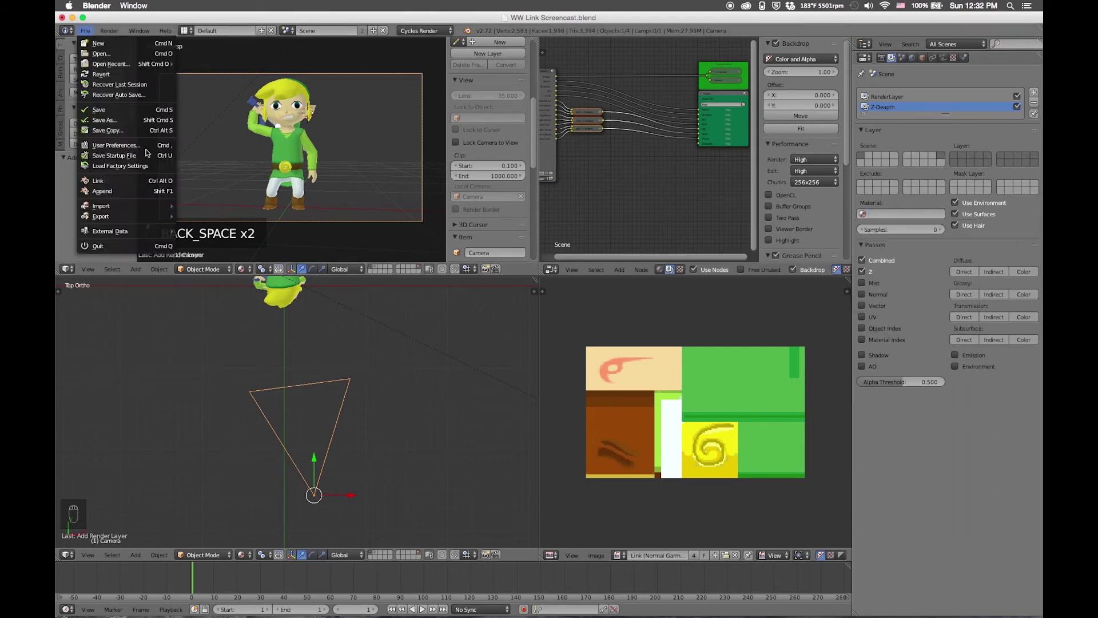
{"action": "left_click", "coordinate": [101, 190]}
{"action": "left_click", "coordinate": [195, 84]}
{"action": "left_click", "coordinate": [205, 152]}
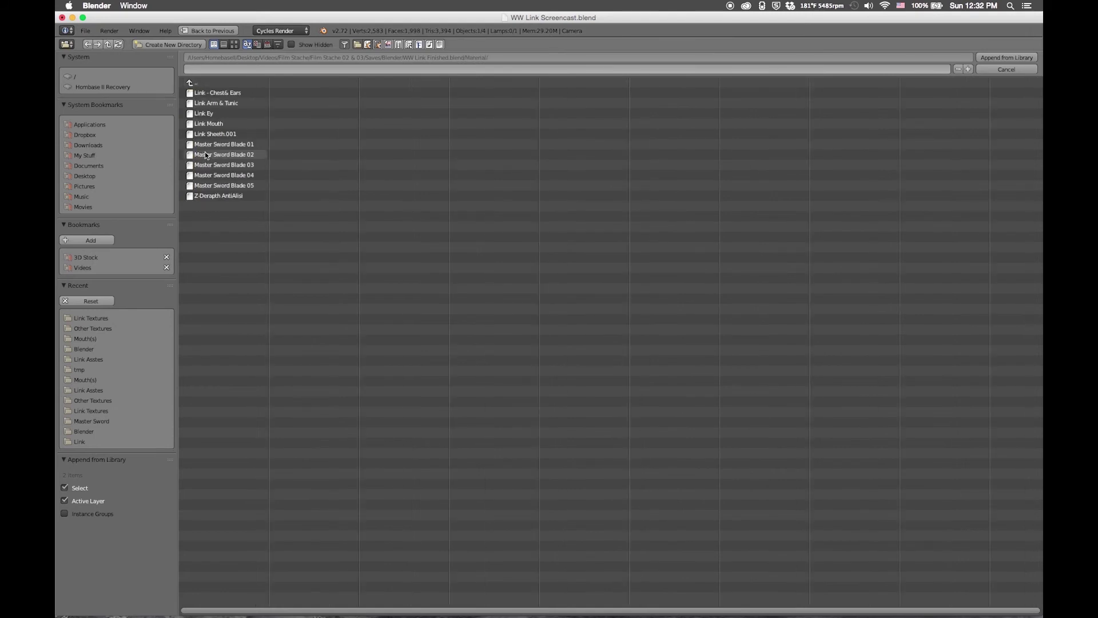
{"action": "left_click", "coordinate": [215, 196]}
{"action": "left_click", "coordinate": [1012, 57]}
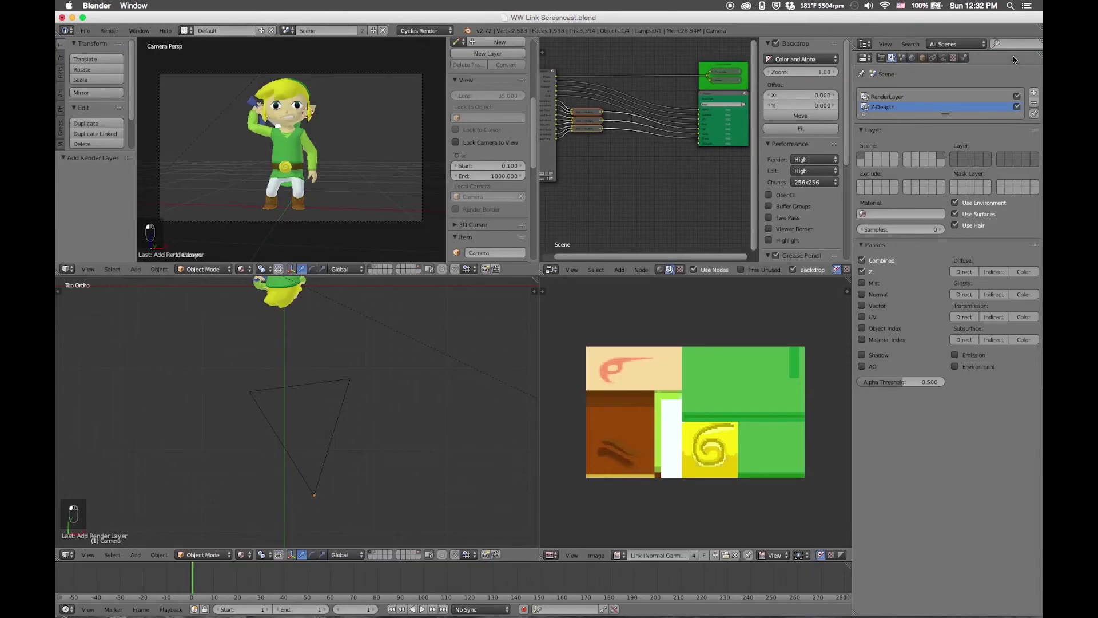
Set Z-Deapth AntiAlis as the Z-Deapth render layer's material override and disable its Z pass.
{"action": "left_click", "coordinate": [915, 211]}
{"action": "type", "text": "ant"}
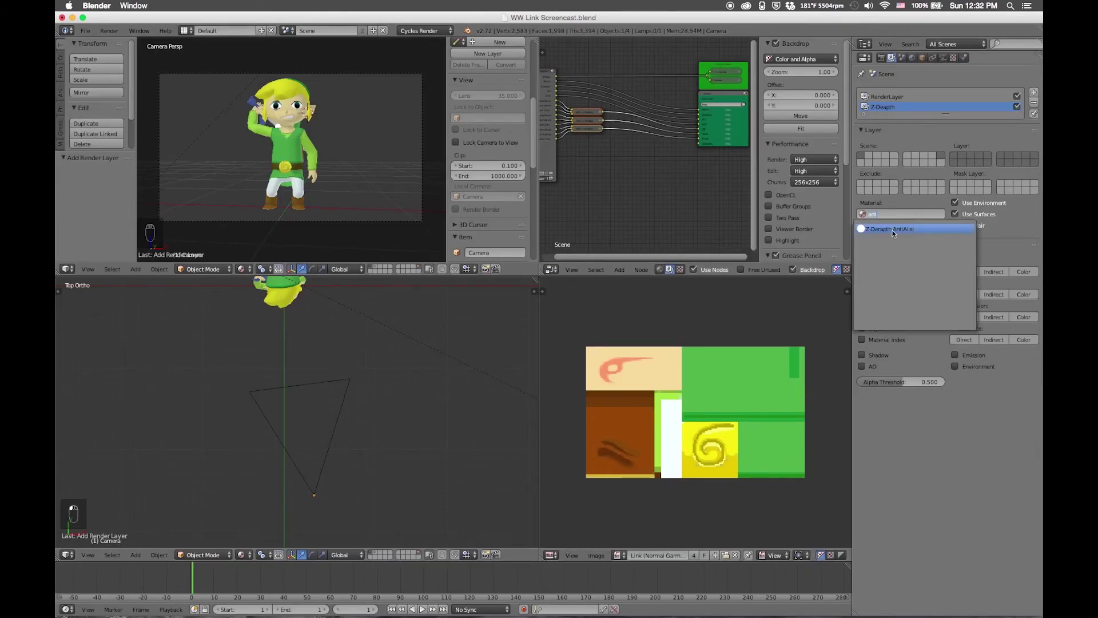
{"action": "left_click", "coordinate": [893, 229]}
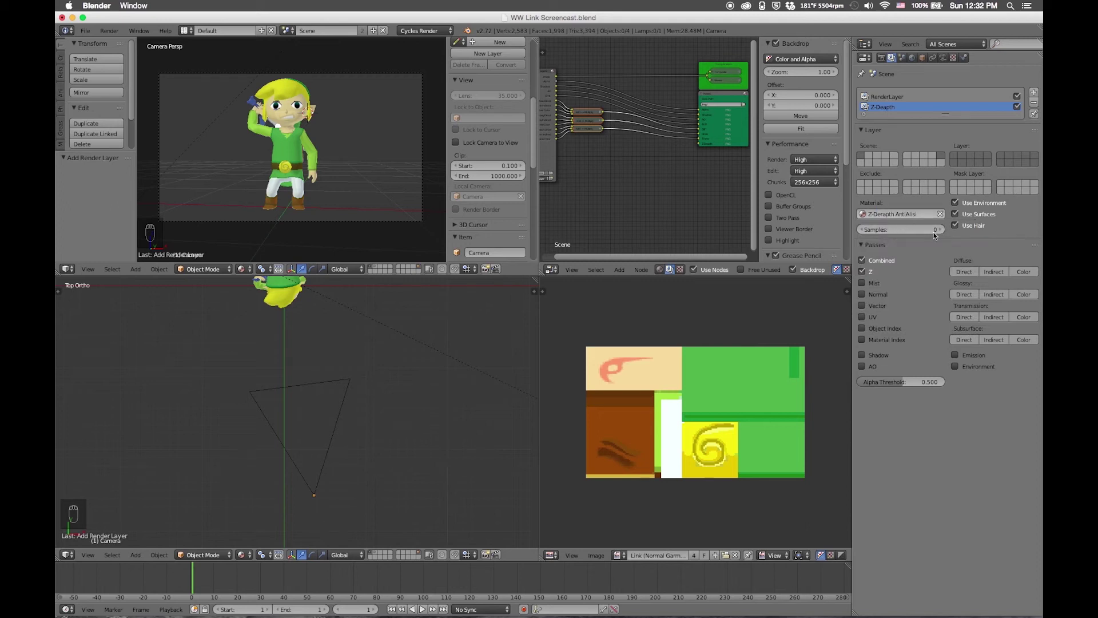
{"action": "left_click", "coordinate": [861, 271]}
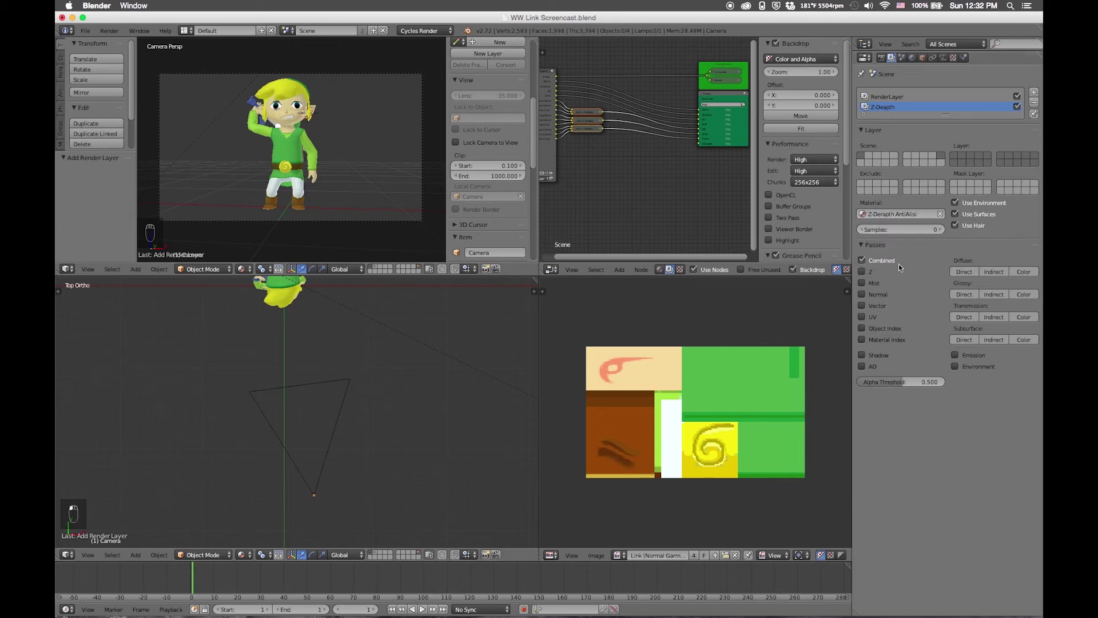
Duplicate the Render Layers node in the compositor, switch the copy to the Z-Deapth layer and place it directly below the original.
{"action": "key", "text": "shift+space"}
{"action": "left_click", "coordinate": [244, 200]}
{"action": "key", "text": "shift+d"}
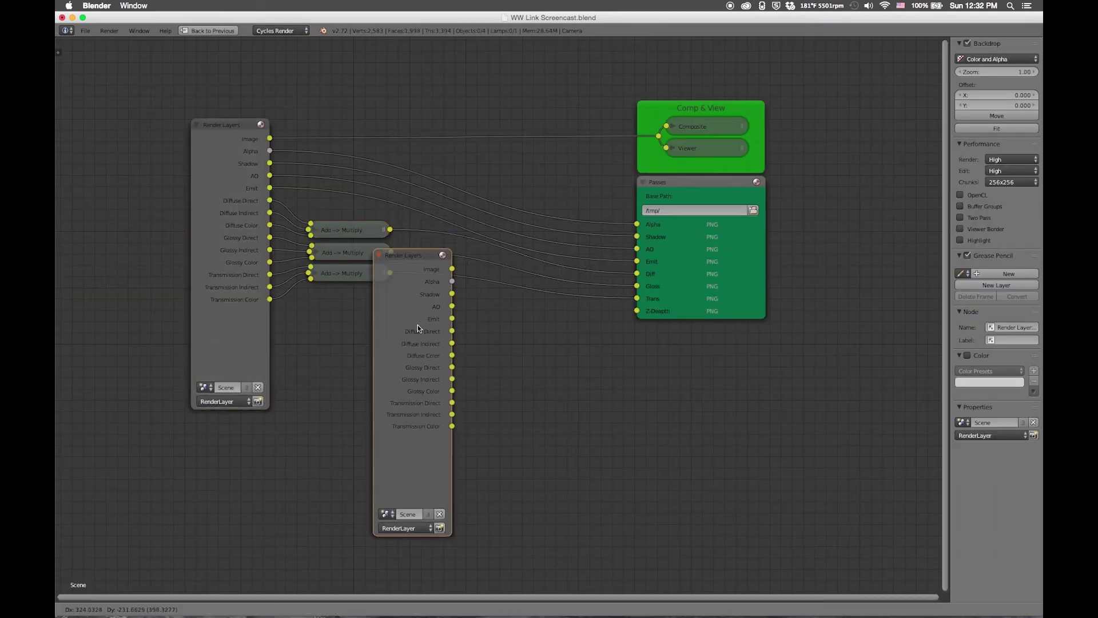
{"action": "left_click", "coordinate": [418, 325]}
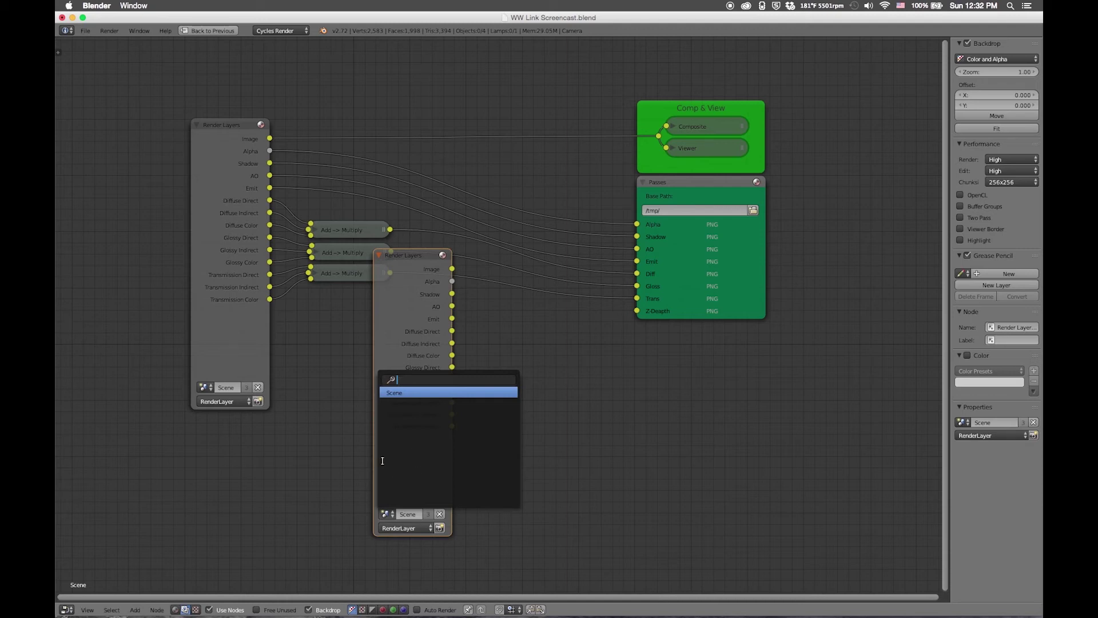
{"action": "left_click", "coordinate": [417, 530]}
{"action": "left_click", "coordinate": [412, 529]}
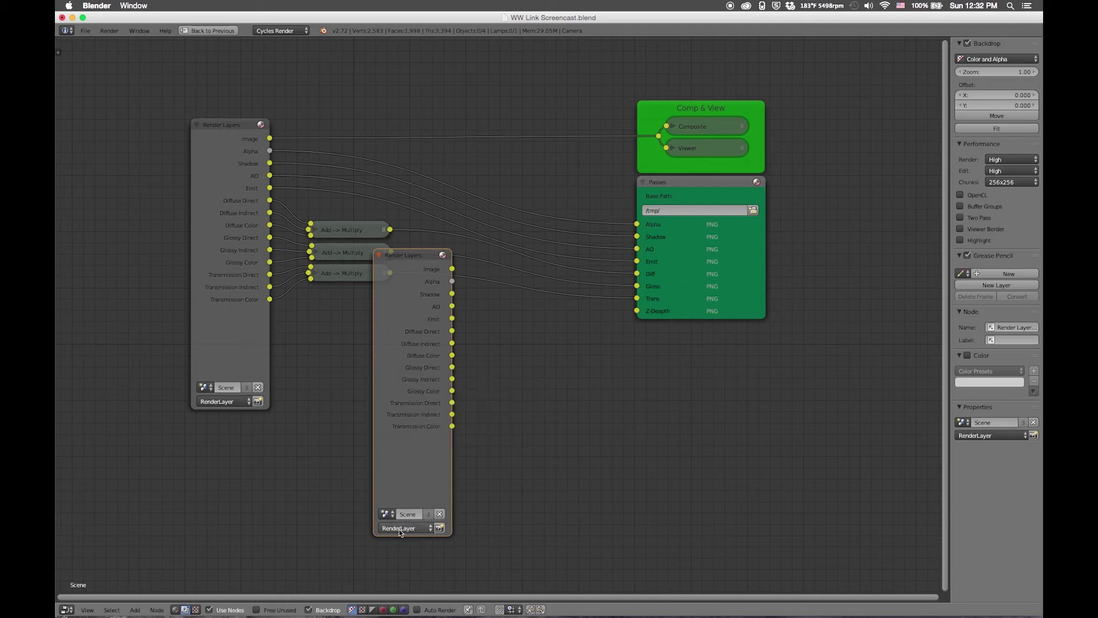
{"action": "left_click", "coordinate": [399, 531]}
{"action": "left_click", "coordinate": [401, 502]}
{"action": "left_click_drag", "start_coordinate": [416, 272], "coordinate": [235, 434]}
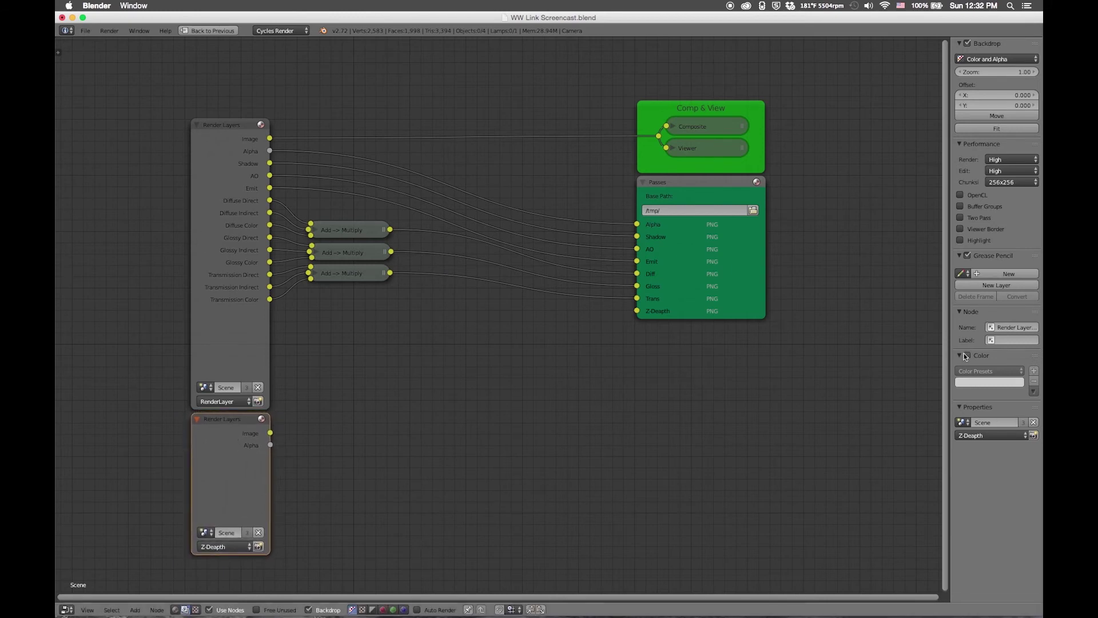
Give the Z-Deapth Render Layers node a custom teal color of about R 0.070, G 0.493, B 0.608.
{"action": "left_click", "coordinate": [965, 356]}
{"action": "left_click", "coordinate": [989, 381]}
{"action": "left_click", "coordinate": [971, 261]}
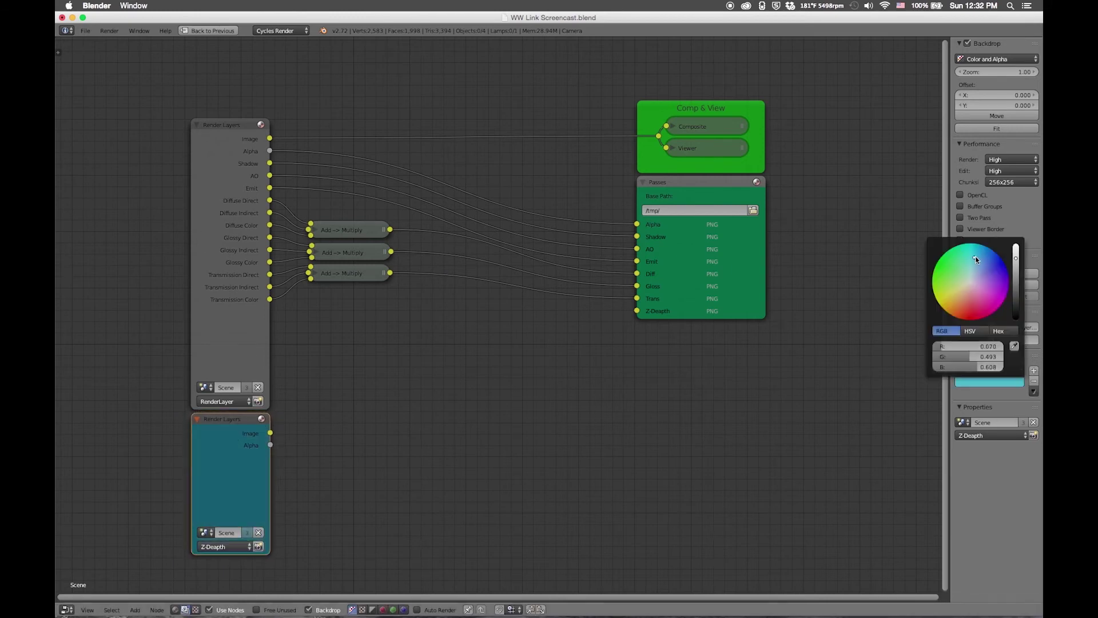
Add the Z-Deapth (Stuff) node group beside the teal Render Layers node.
{"action": "key", "text": "shift+a"}
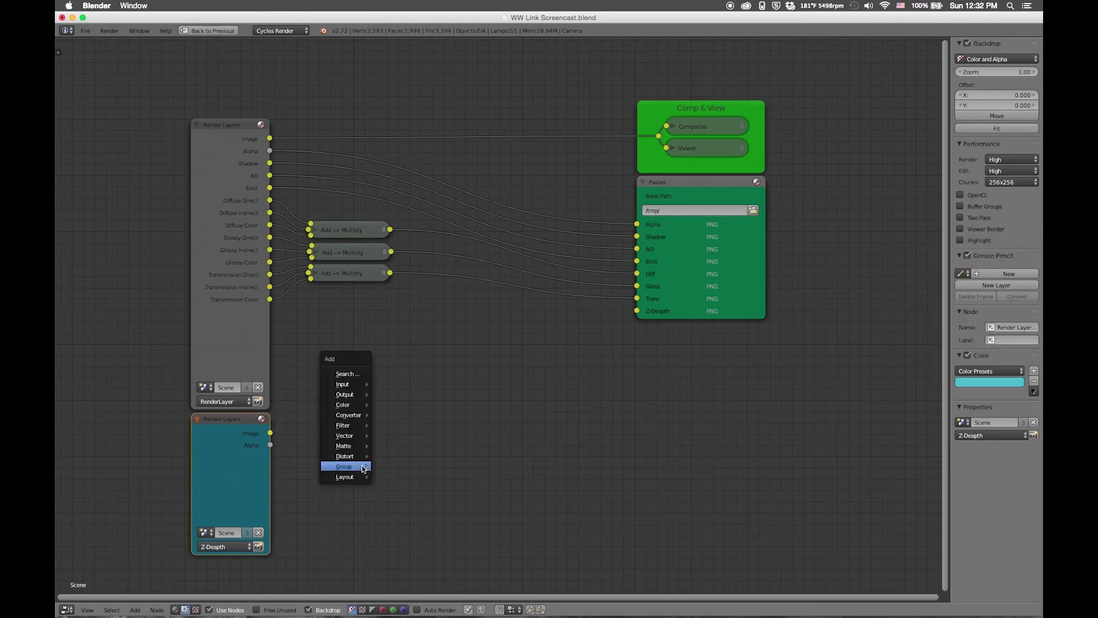
{"action": "mouse_move", "coordinate": [362, 466]}
{"action": "left_click", "coordinate": [406, 506]}
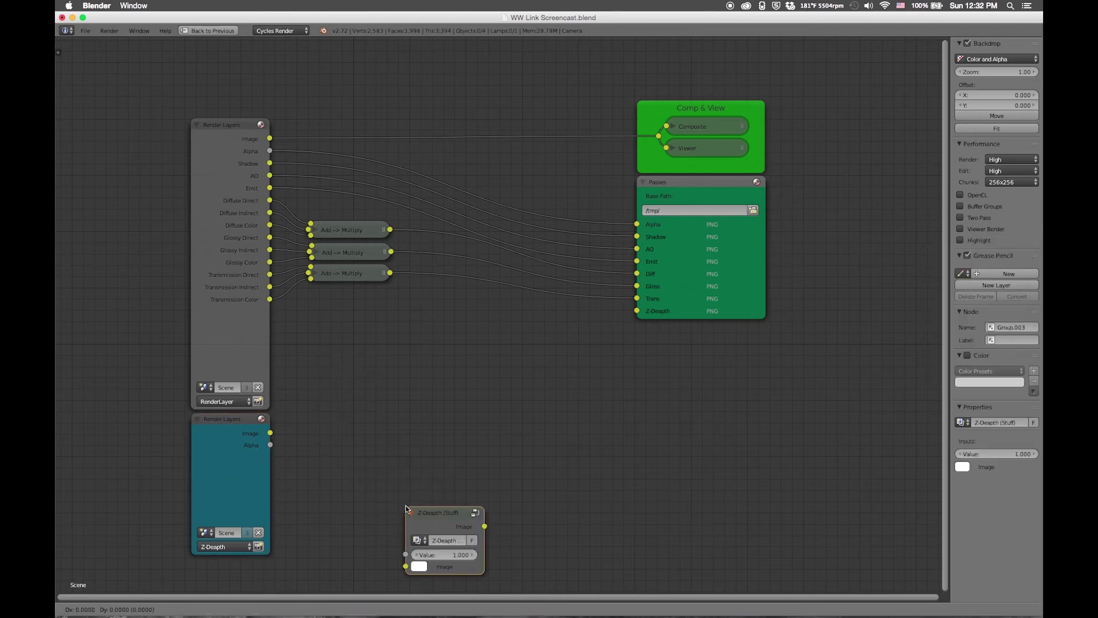
{"action": "left_click", "coordinate": [381, 387]}
Link the teal node's Image output through the group's Value input to the Passes node's Z-Deapth input, then reposition and widen the group node.
{"action": "left_click_drag", "start_coordinate": [271, 433], "coordinate": [380, 430]}
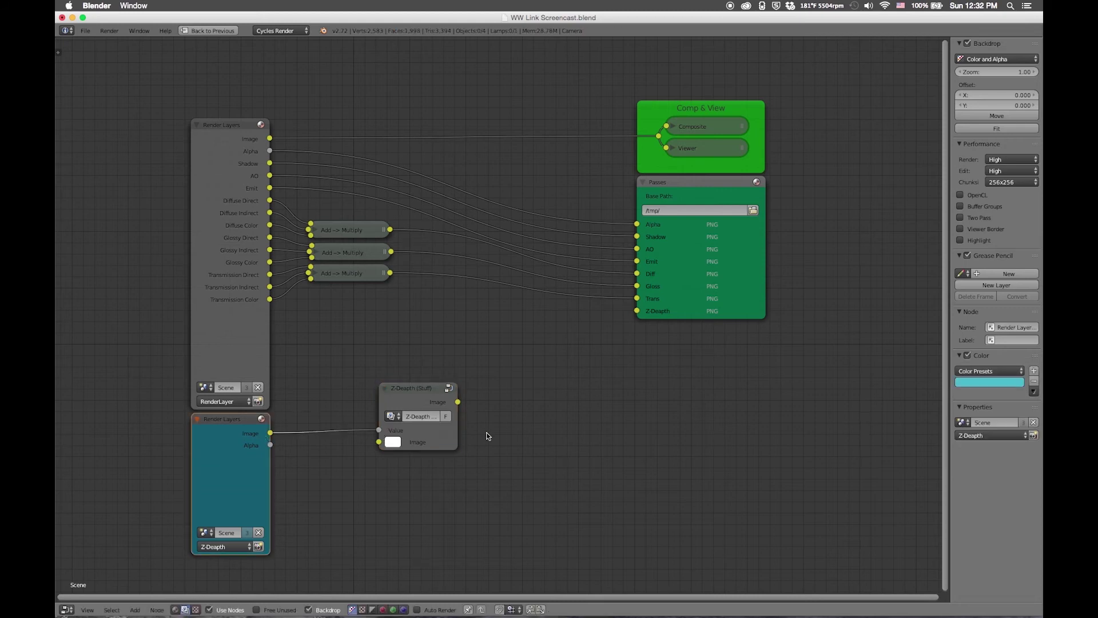
{"action": "left_click_drag", "start_coordinate": [465, 400], "coordinate": [637, 311]}
{"action": "left_click_drag", "start_coordinate": [417, 389], "coordinate": [328, 422]}
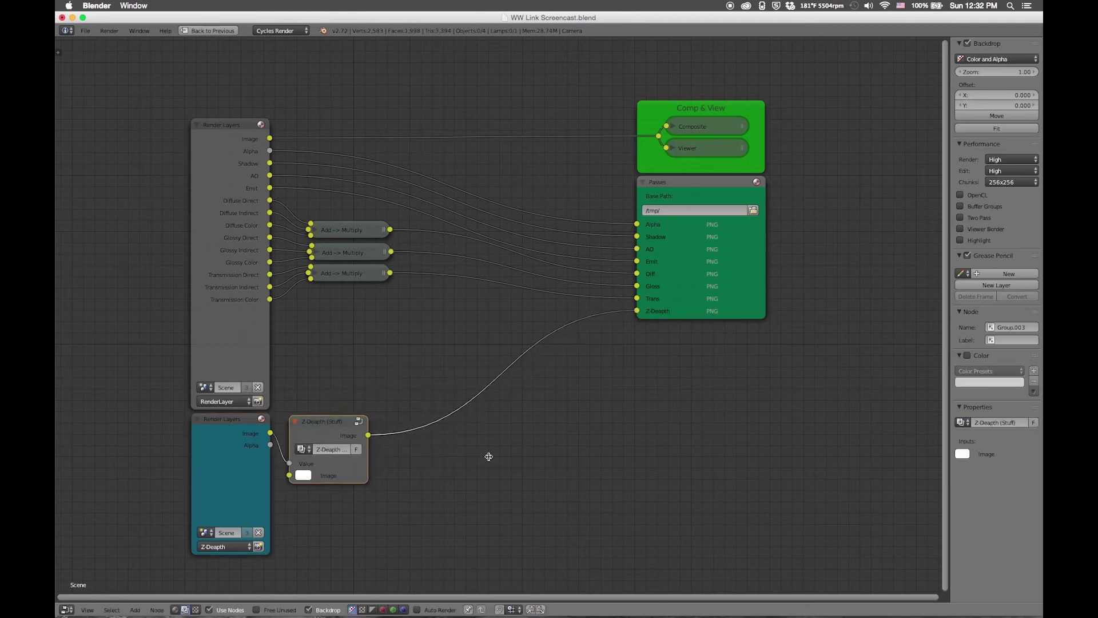
{"action": "left_click_drag", "start_coordinate": [372, 431], "coordinate": [415, 430]}
Change the custom color of the ColorRamp node inside the Z-Deapth (Stuff) group to bright green.
{"action": "key", "text": "Tab"}
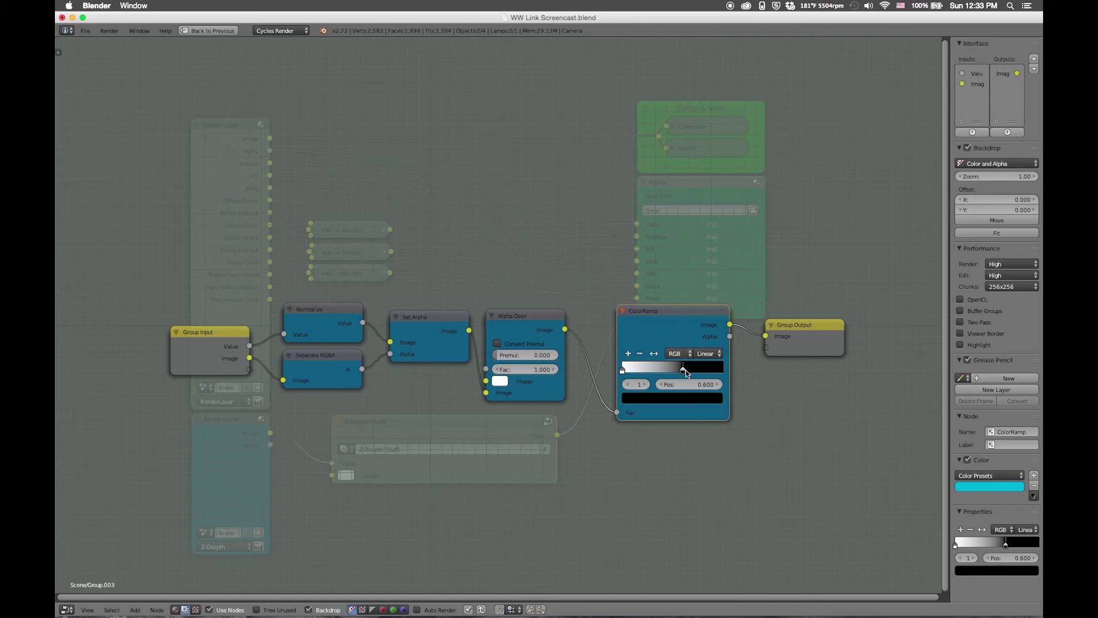
{"action": "left_click", "coordinate": [987, 486]}
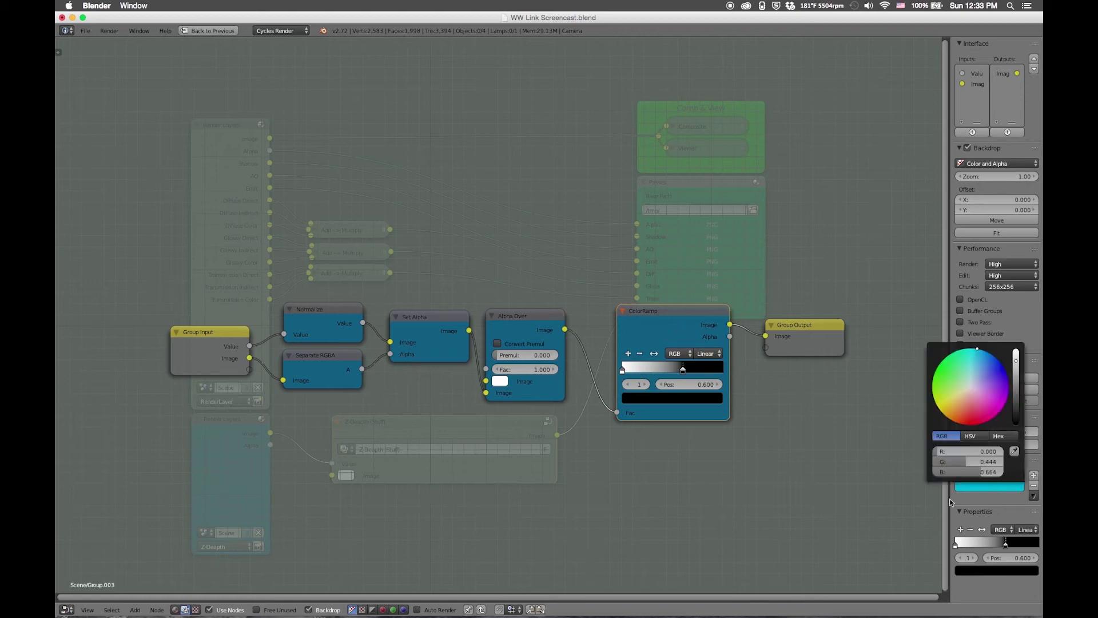
{"action": "left_click", "coordinate": [984, 485]}
{"action": "left_click", "coordinate": [937, 364]}
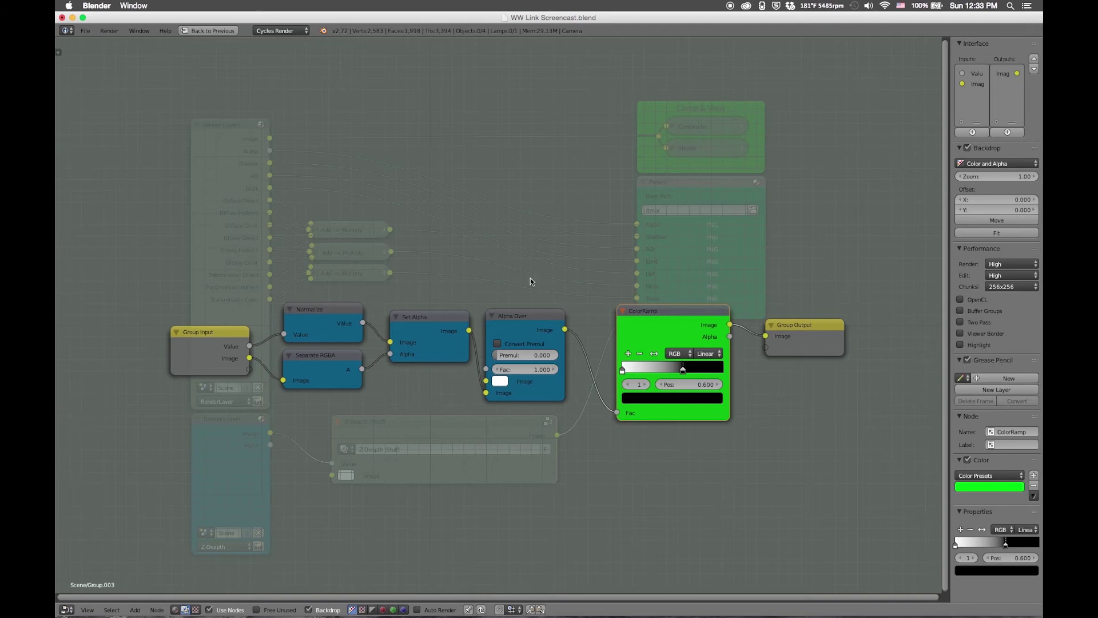
{"action": "key", "text": "Tab"}
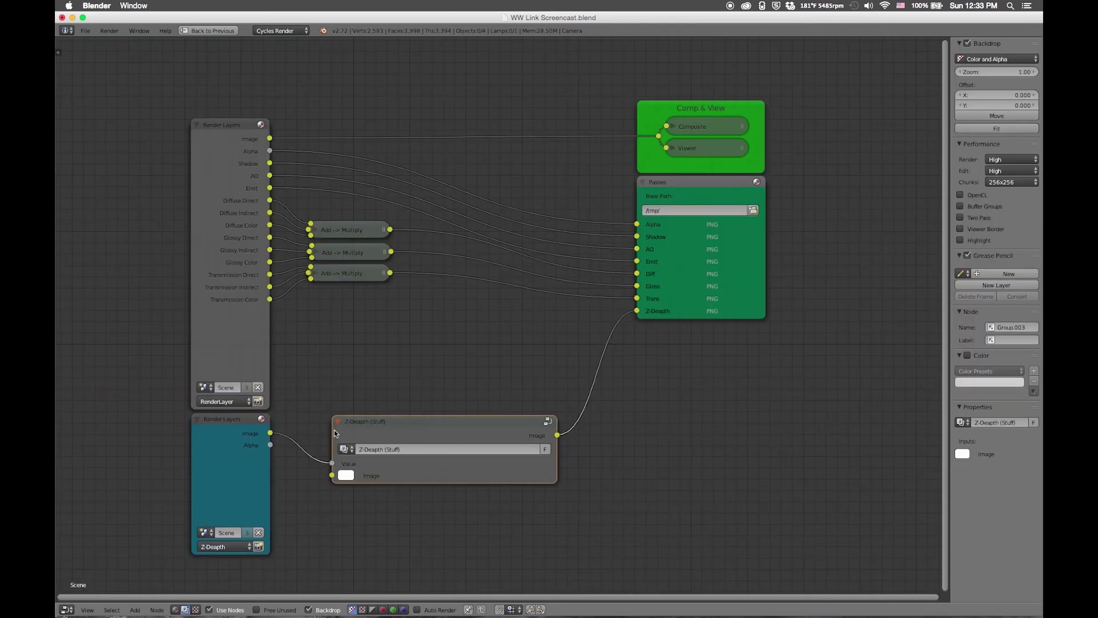
Give the Z-Deapth (Stuff) group node a custom green of about R 0.014, G 0.608, B 0.032 and move it next to the teal node.
{"action": "left_click", "coordinate": [968, 356]}
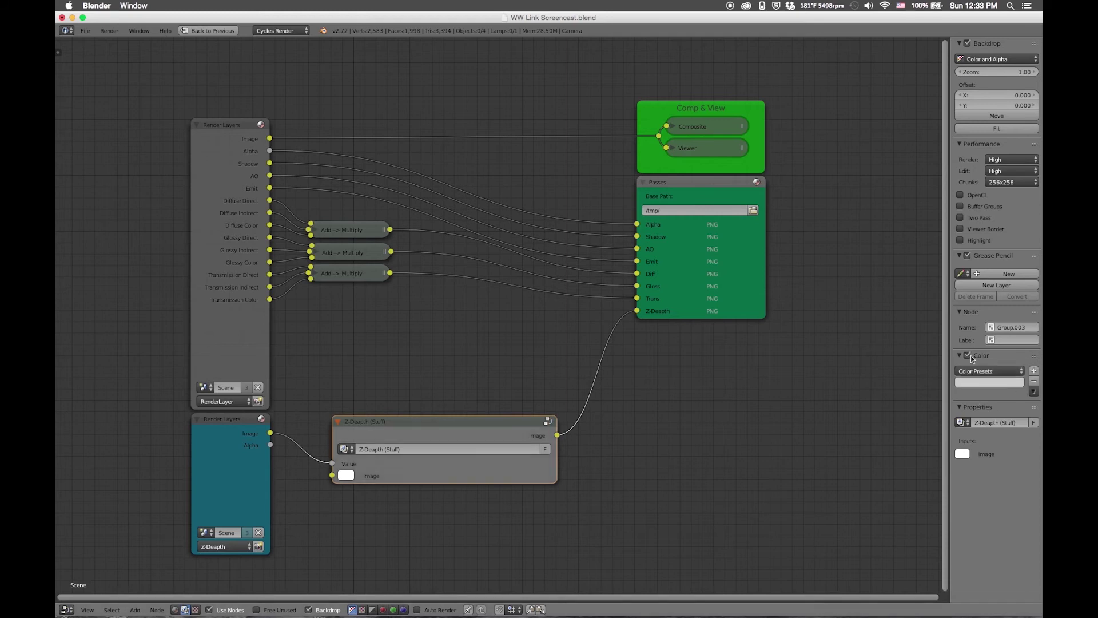
{"action": "left_click", "coordinate": [991, 380]}
{"action": "left_click", "coordinate": [944, 303]}
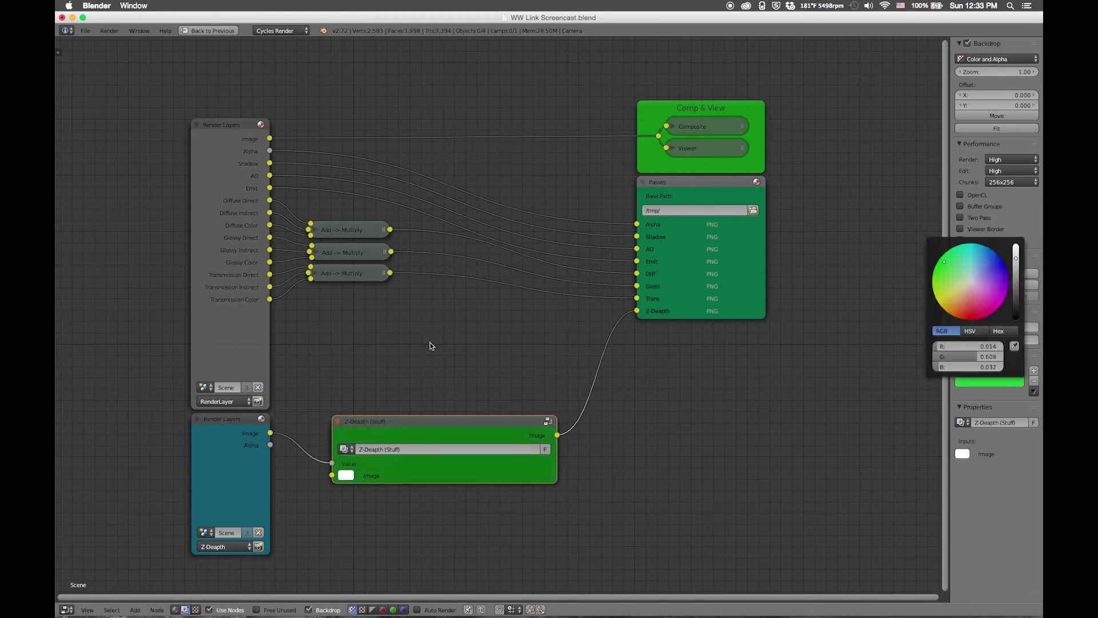
{"action": "left_click_drag", "start_coordinate": [379, 430], "coordinate": [343, 419]}
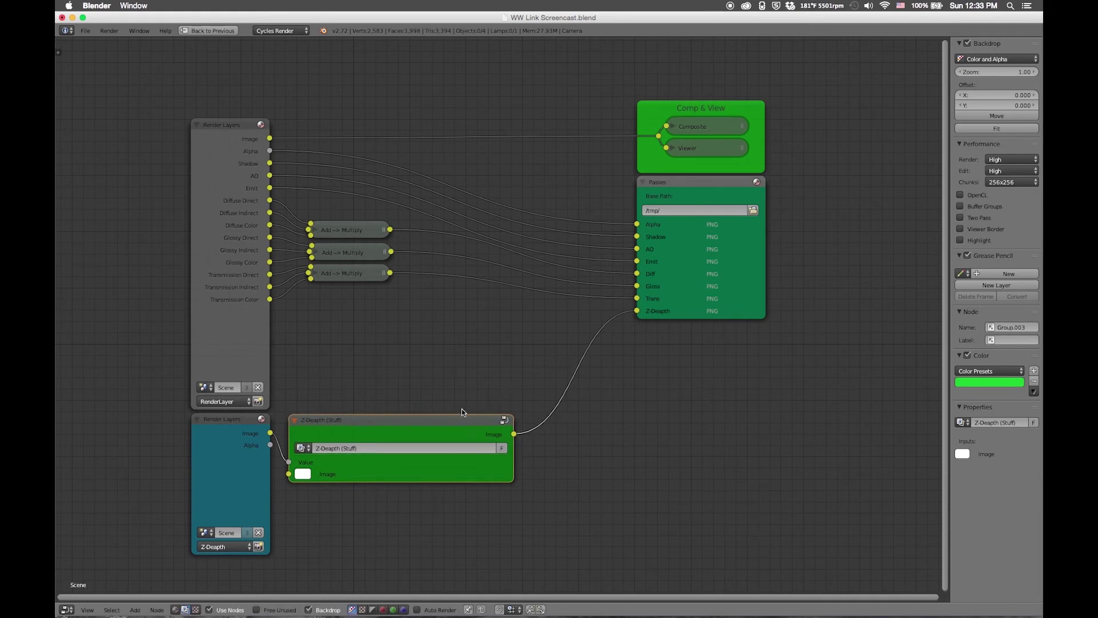
{"action": "key", "text": "Tab"}
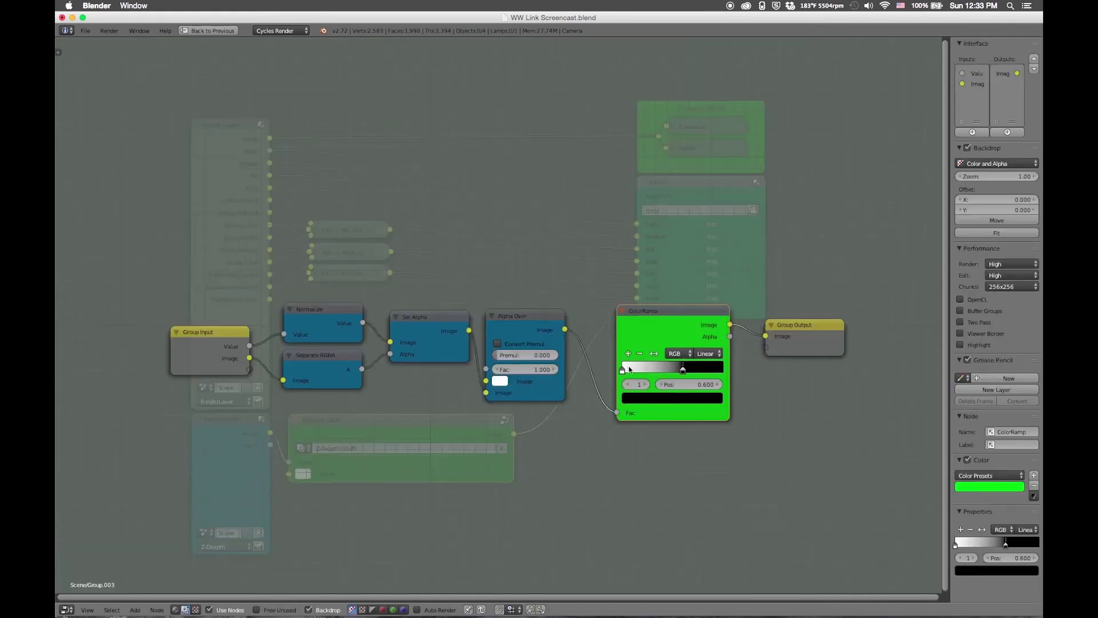
{"action": "key", "text": "Tab"}
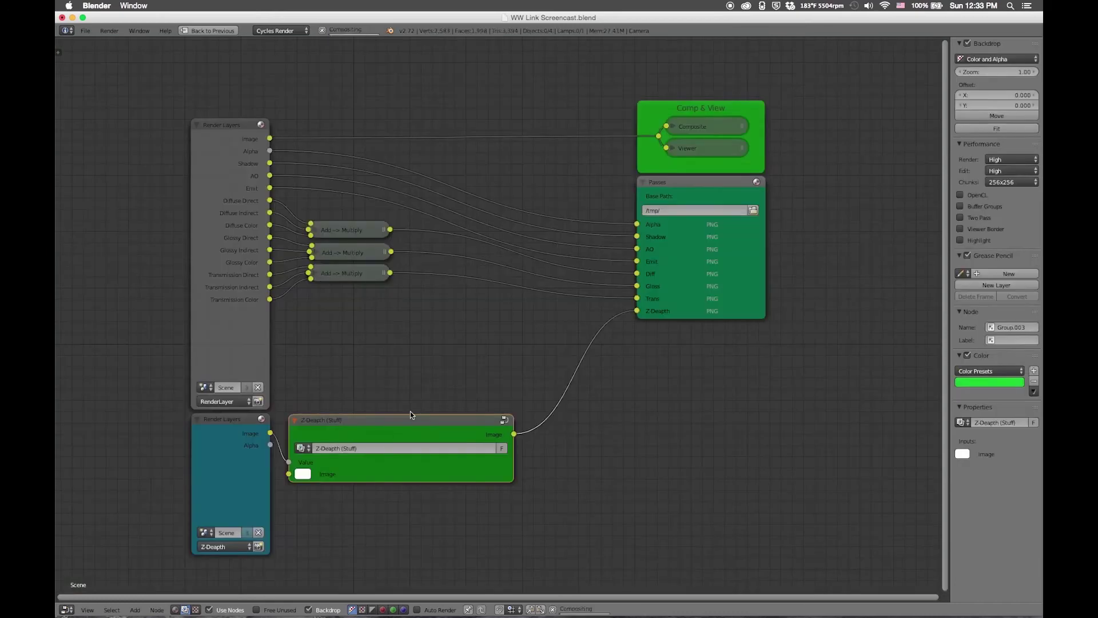
Add a Switch node and place it above the first Render Layers node.
{"action": "key", "text": "shift+a"}
{"action": "mouse_move", "coordinate": [592, 406]}
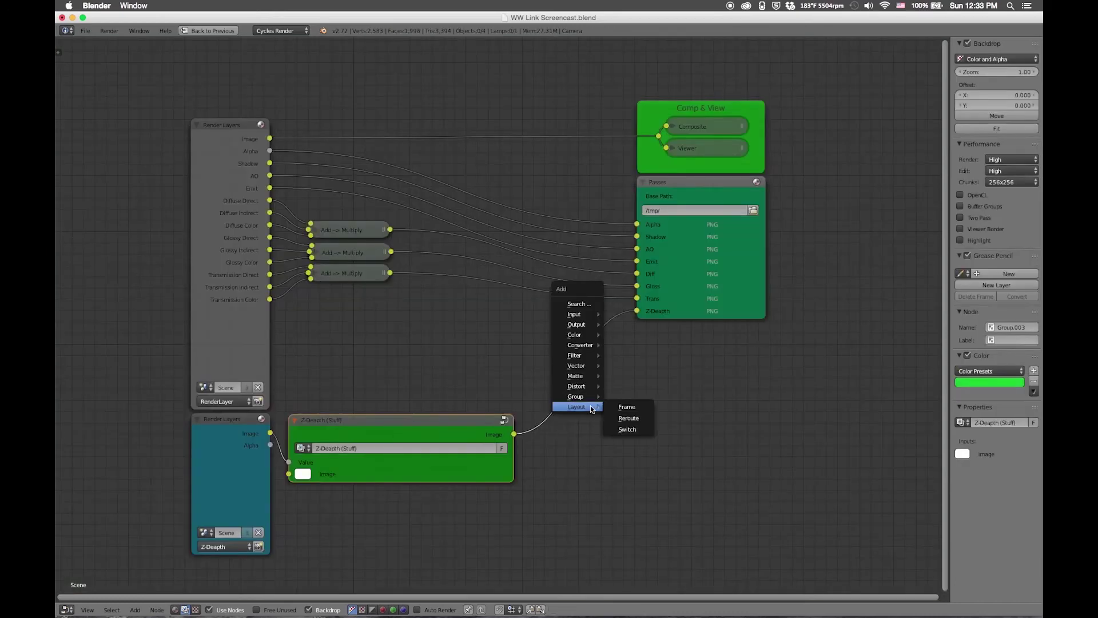
{"action": "left_click", "coordinate": [633, 427]}
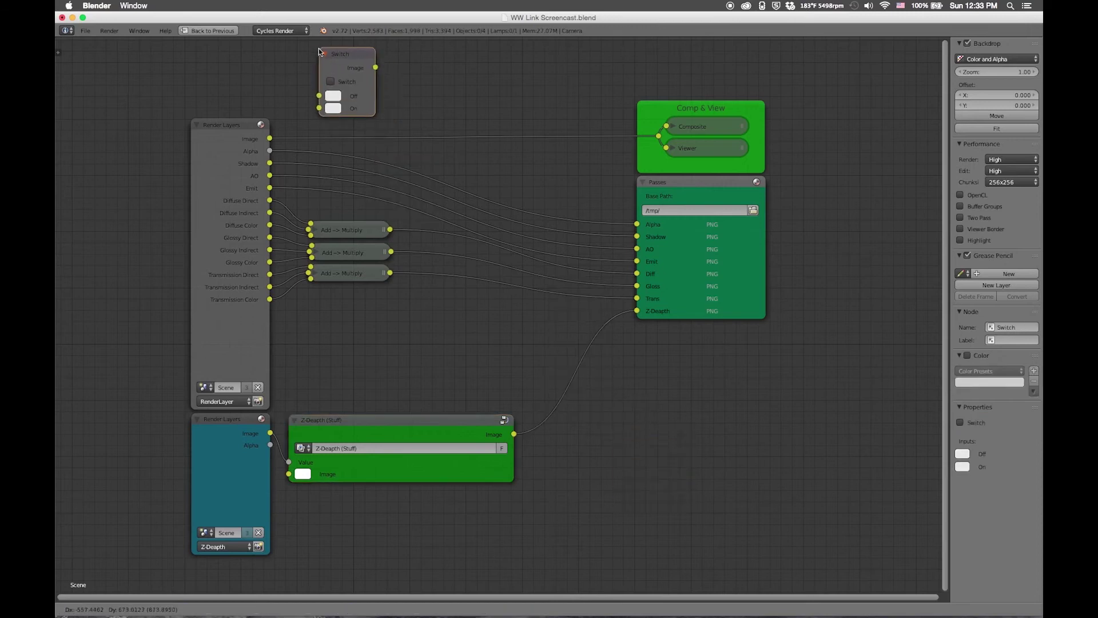
{"action": "left_click", "coordinate": [323, 44]}
Add a Reroute on the link from the Z-Deapth (Stuff) group and place it level with the Passes node's Z-Deapth input.
{"action": "key", "text": "shift+a"}
{"action": "mouse_move", "coordinate": [718, 405]}
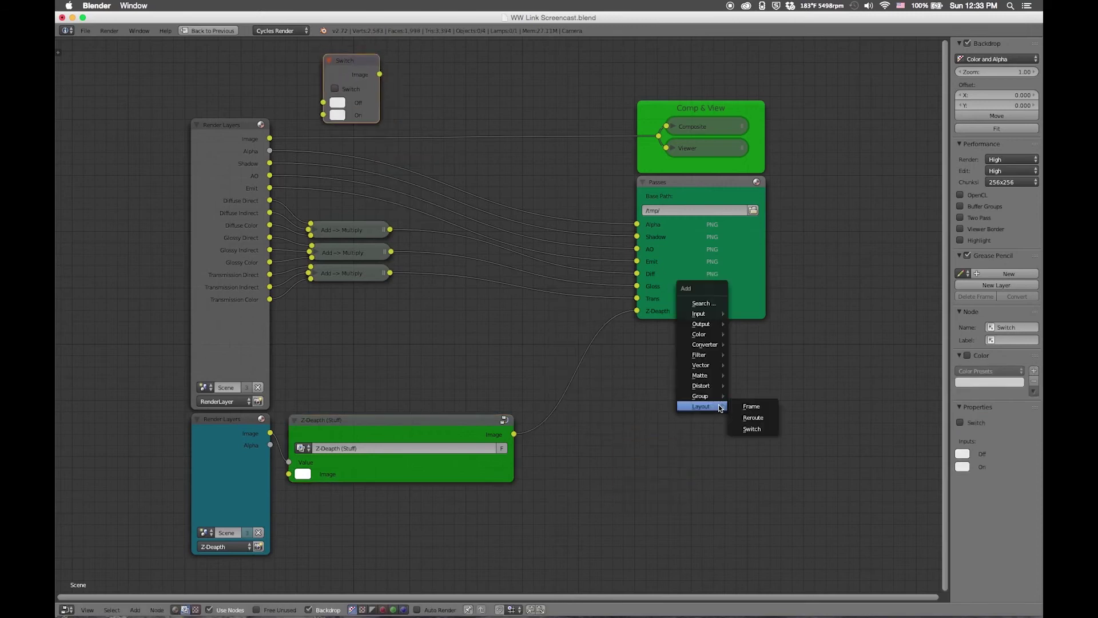
{"action": "left_click", "coordinate": [754, 418]}
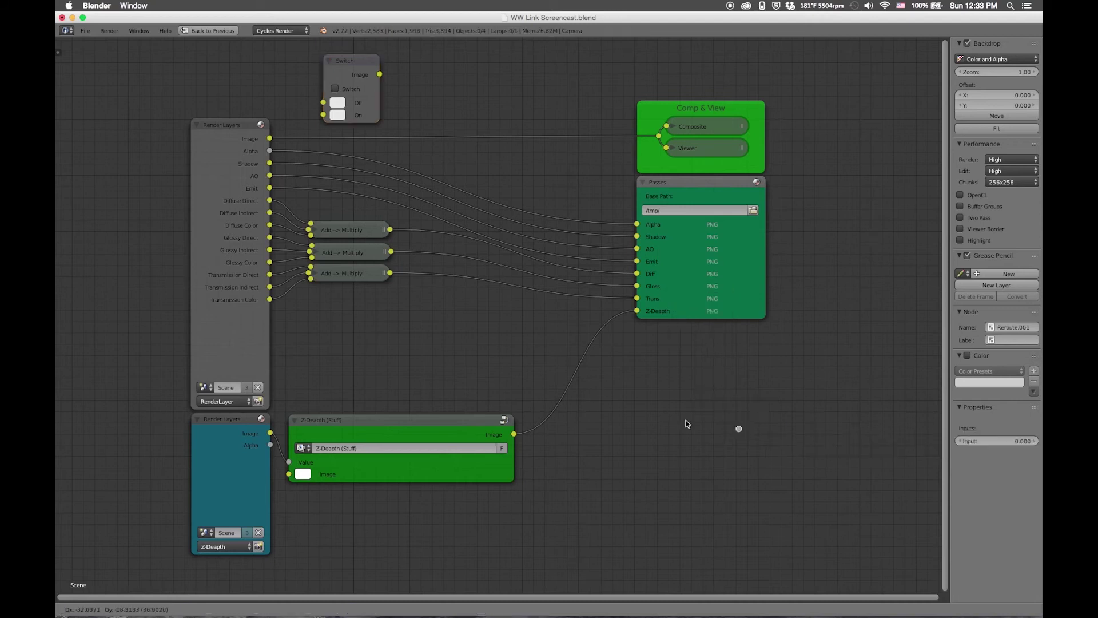
{"action": "left_click", "coordinate": [580, 359]}
{"action": "key", "text": "g"}
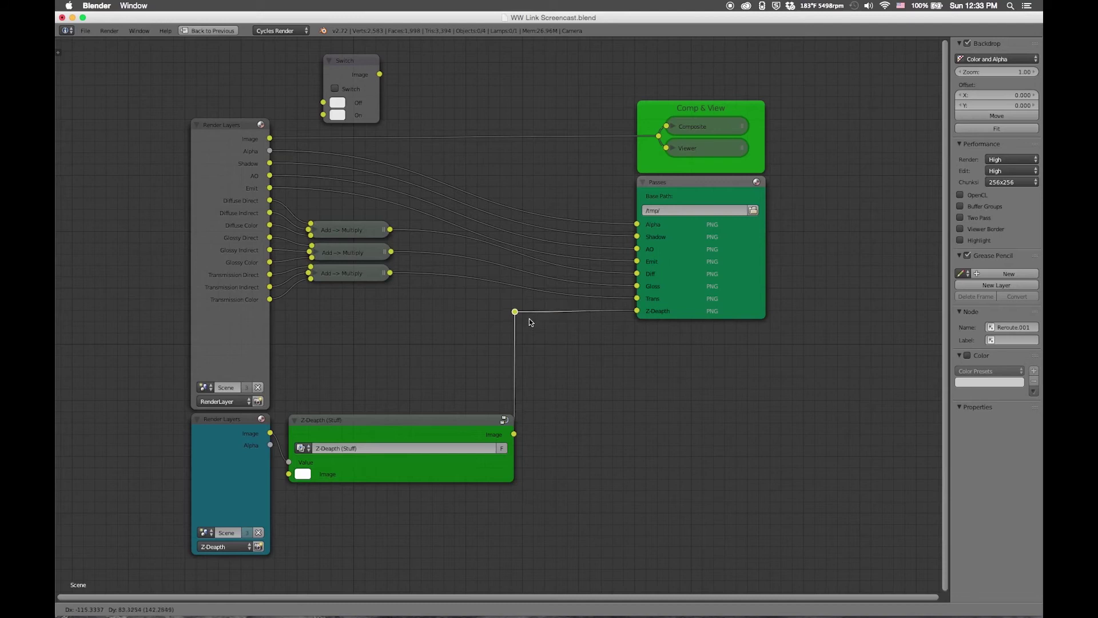
{"action": "left_click", "coordinate": [529, 319]}
Duplicate the reroute horizontally to beyond the first Render Layers node, and duplicate that copy straight up above the node.
{"action": "key", "text": "shift+d"}
{"action": "key", "text": "x"}
{"action": "left_click", "coordinate": [193, 338]}
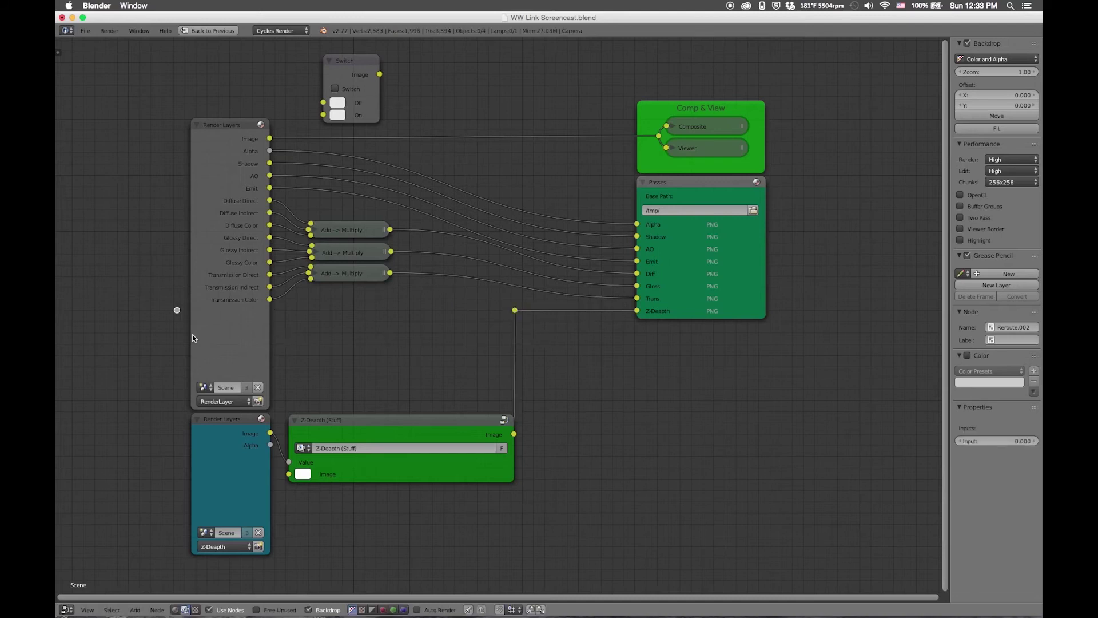
{"action": "key", "text": "shift+d"}
{"action": "key", "text": "y"}
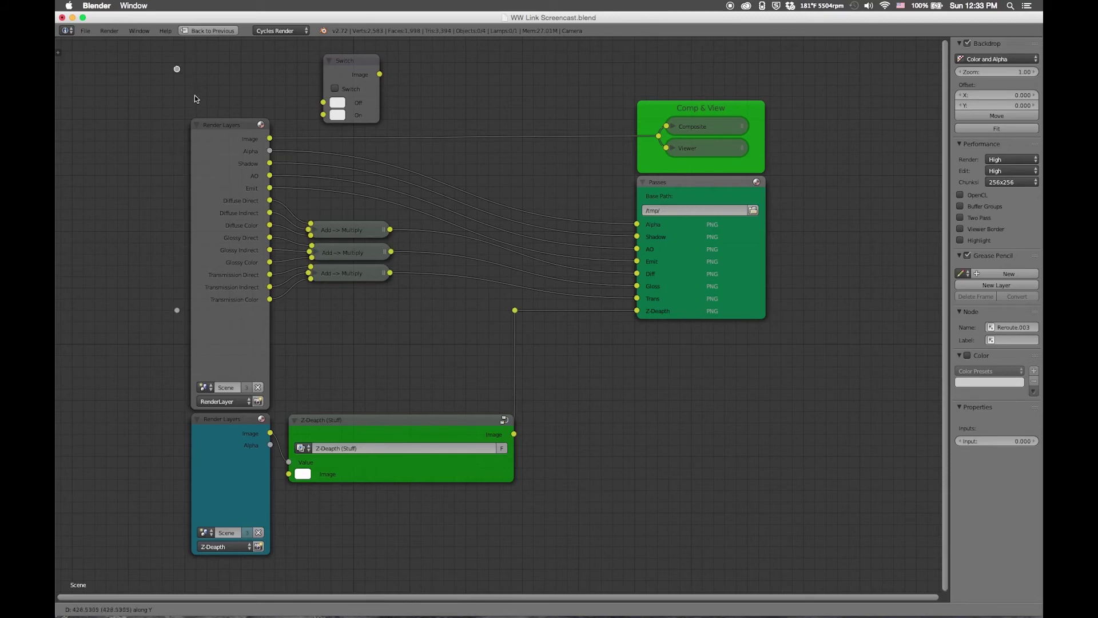
{"action": "left_click", "coordinate": [193, 111]}
Wire the Switch node with the Z-depth reroutes into Off, the first Render Layers Image into On, and its output into the Comp & View reroute.
{"action": "left_click_drag", "start_coordinate": [515, 310], "coordinate": [323, 107]}
{"action": "left_click_drag", "start_coordinate": [270, 138], "coordinate": [323, 115]}
{"action": "left_click_drag", "start_coordinate": [379, 74], "coordinate": [659, 137]}
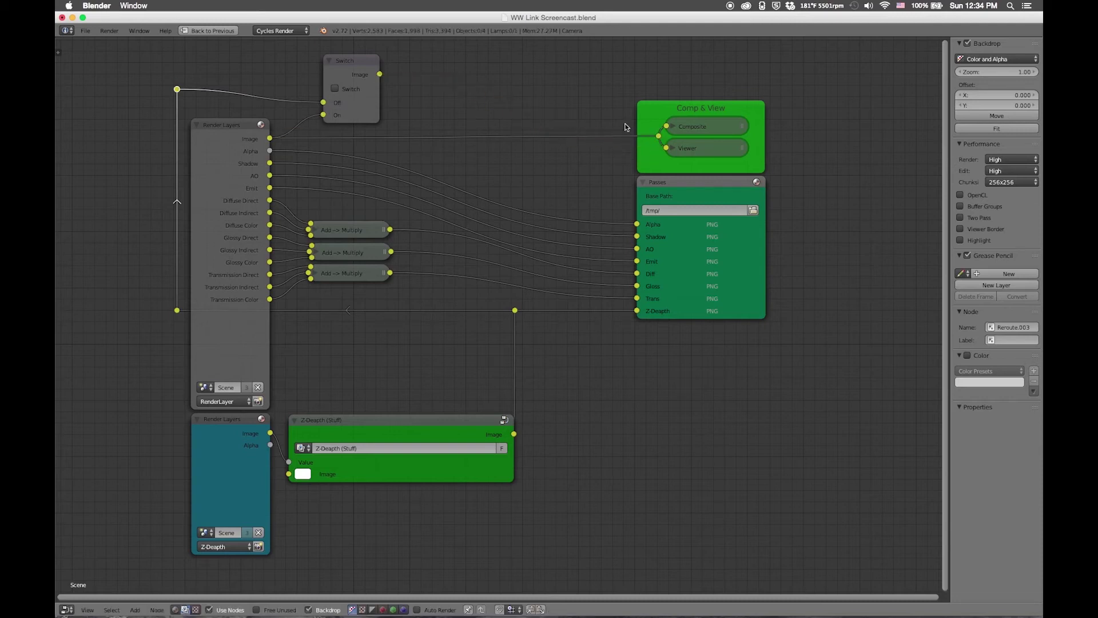
{"action": "left_click", "coordinate": [658, 138]}
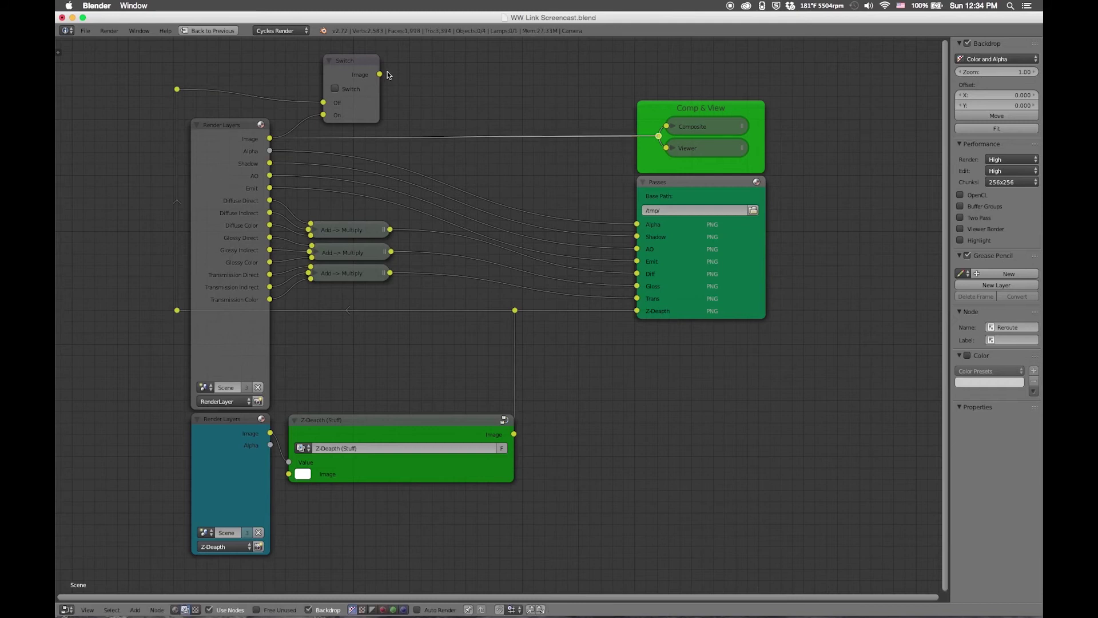
{"action": "left_click_drag", "start_coordinate": [379, 75], "coordinate": [652, 138]}
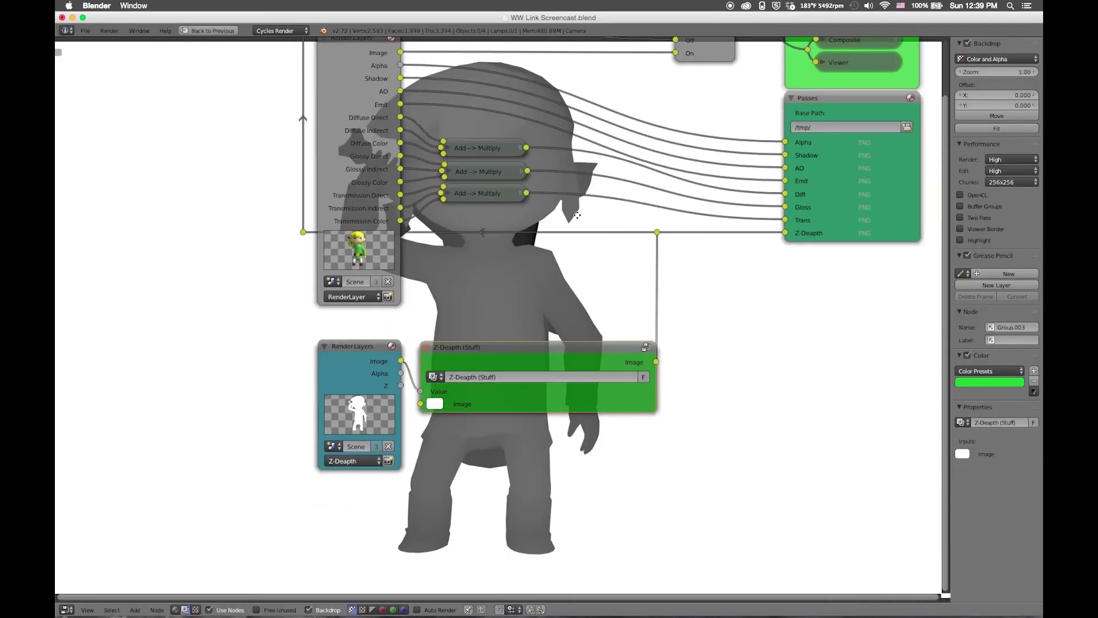
Toggle the Switch node on and back off to compare the rendered image with the Z-depth output.
{"action": "middle_click_drag", "start_coordinate": [437, 285], "coordinate": [399, 400]}
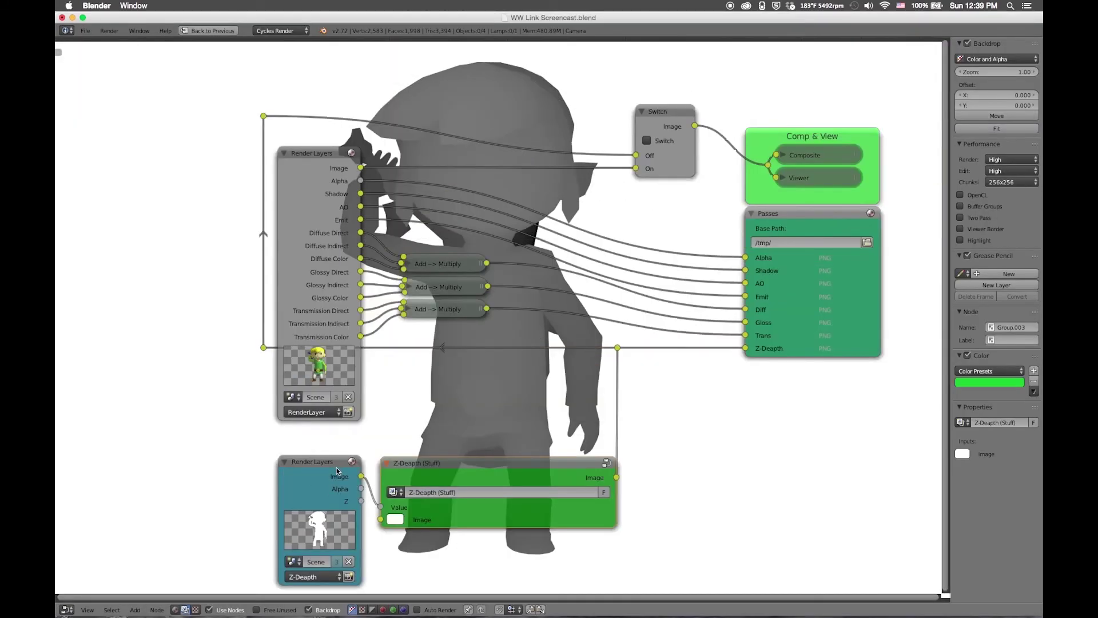
{"action": "left_click", "coordinate": [645, 140]}
{"action": "left_click", "coordinate": [646, 140]}
Move the white stop of the ColorRamp inside the Z-Deapth (Stuff) group to position 0.806 and exit the group.
{"action": "key", "text": "Tab"}
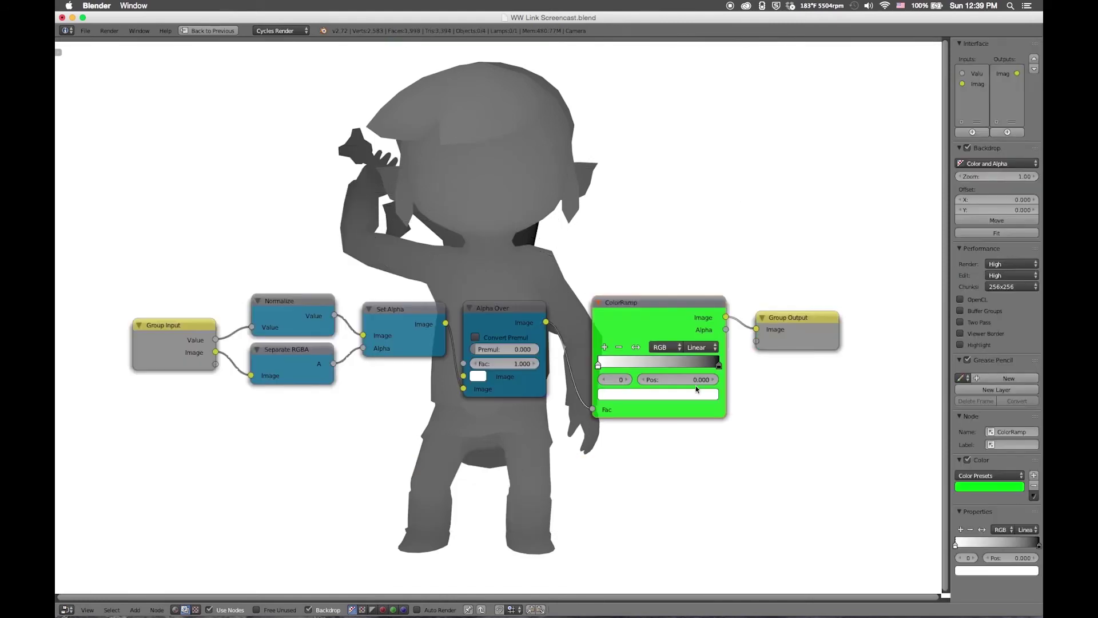
{"action": "left_click_drag", "start_coordinate": [612, 364], "coordinate": [678, 364]}
{"action": "mouse_move", "coordinate": [692, 363]}
{"action": "left_mouse_down"}
{"action": "mouse_move", "coordinate": [716, 366]}
{"action": "mouse_move", "coordinate": [696, 367]}
{"action": "left_mouse_up"}
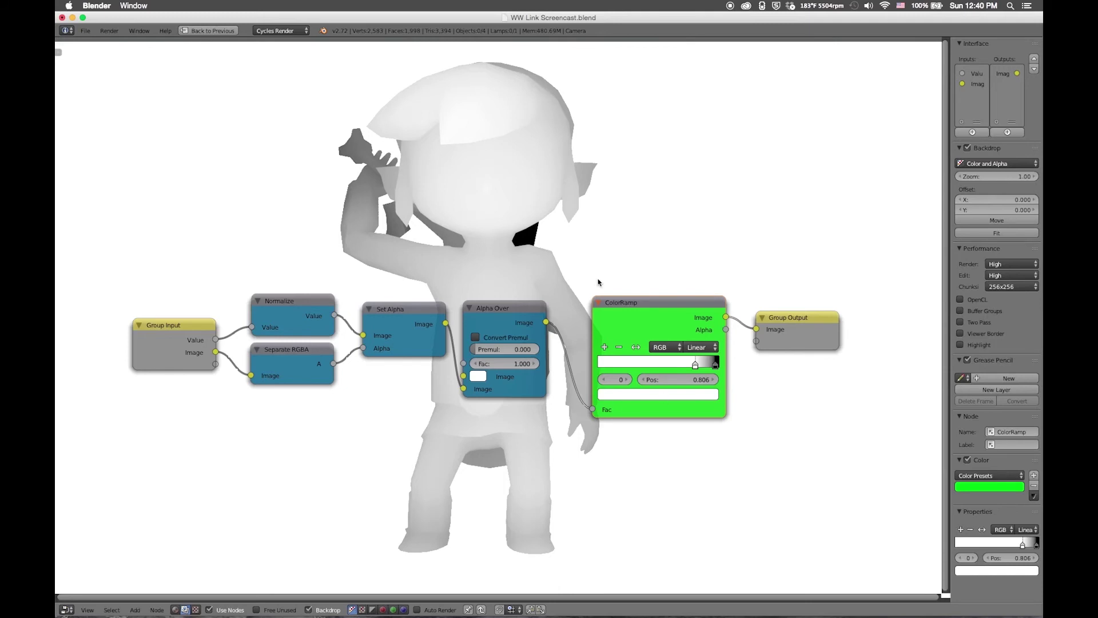
{"action": "key", "text": "Tab"}
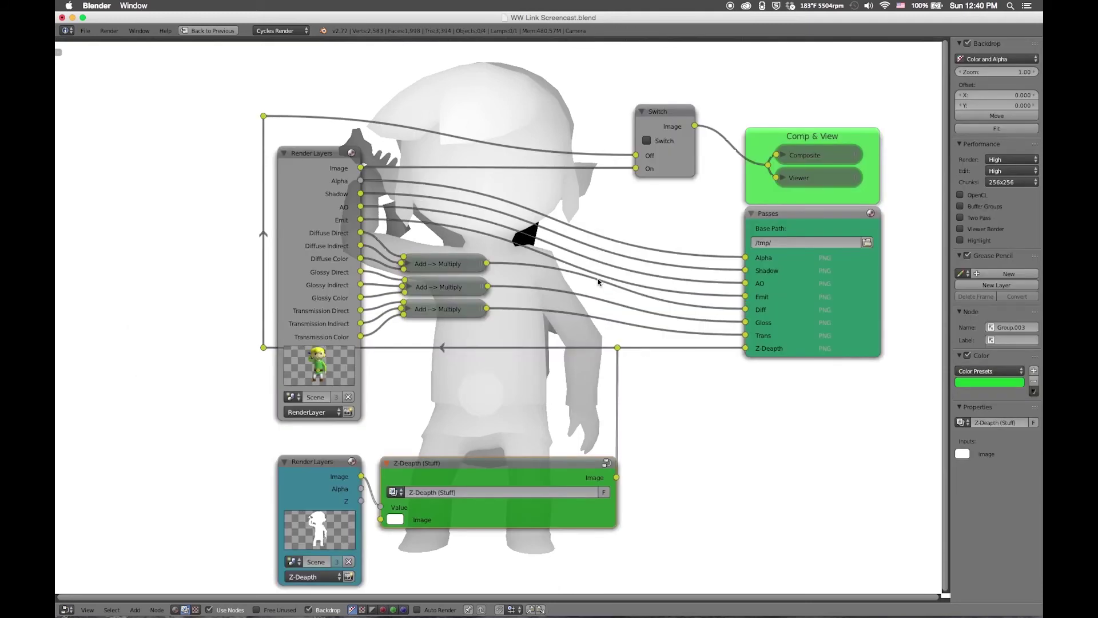
Restore the multi-view layout and move the camera slightly farther from Link in the top view.
{"action": "key", "text": "ctrl+Up"}
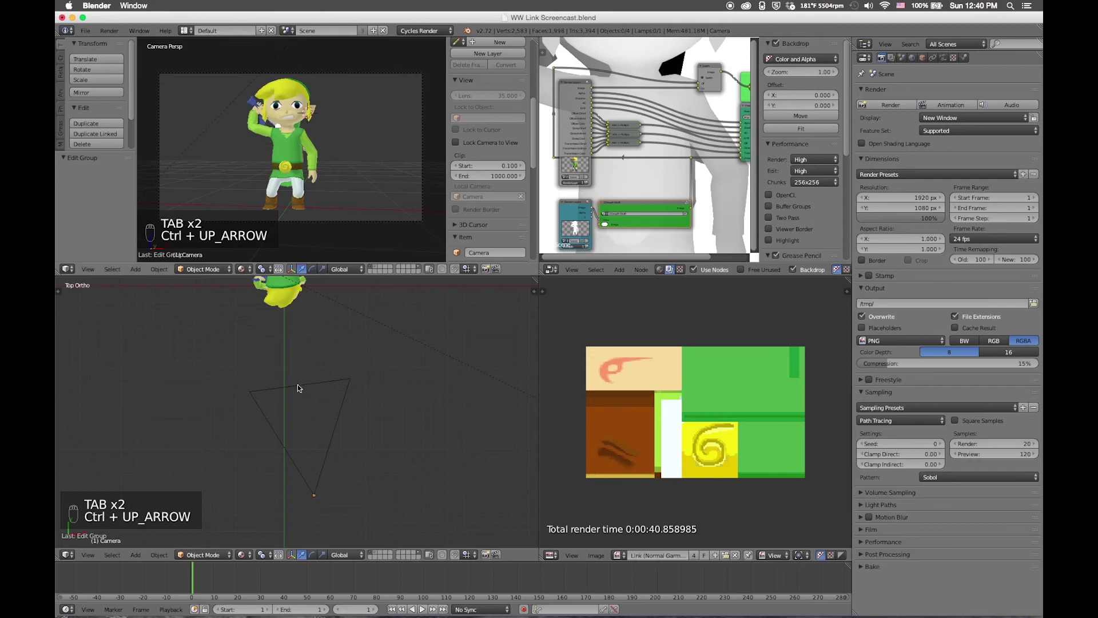
{"action": "right_click", "coordinate": [344, 392]}
{"action": "right_click_drag", "start_coordinate": [345, 391], "coordinate": [344, 452]}
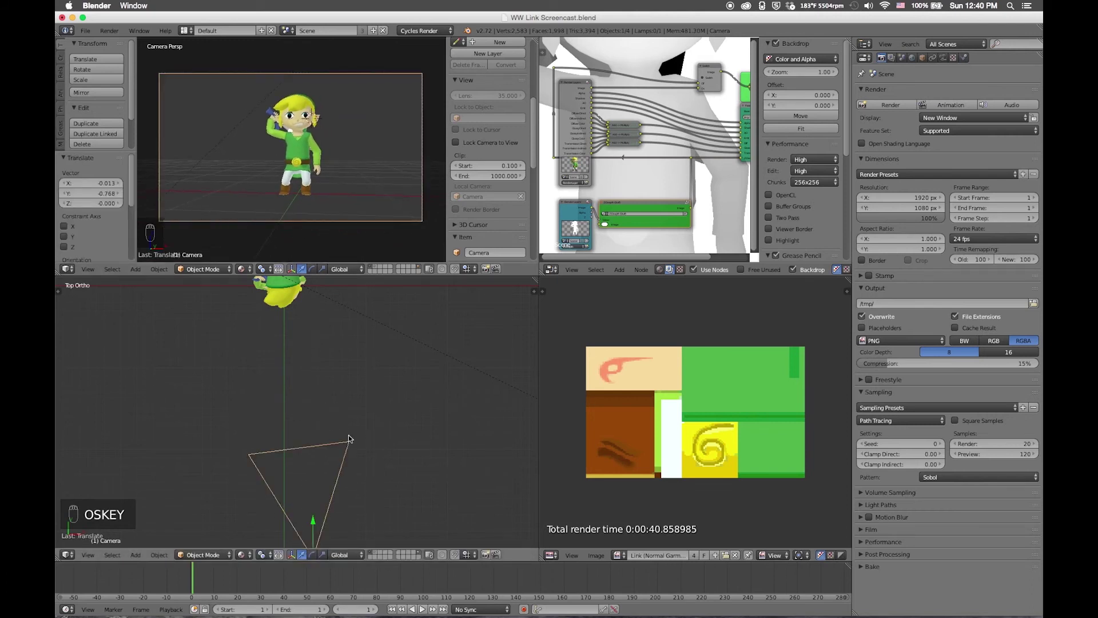
{"action": "key", "text": "g"}
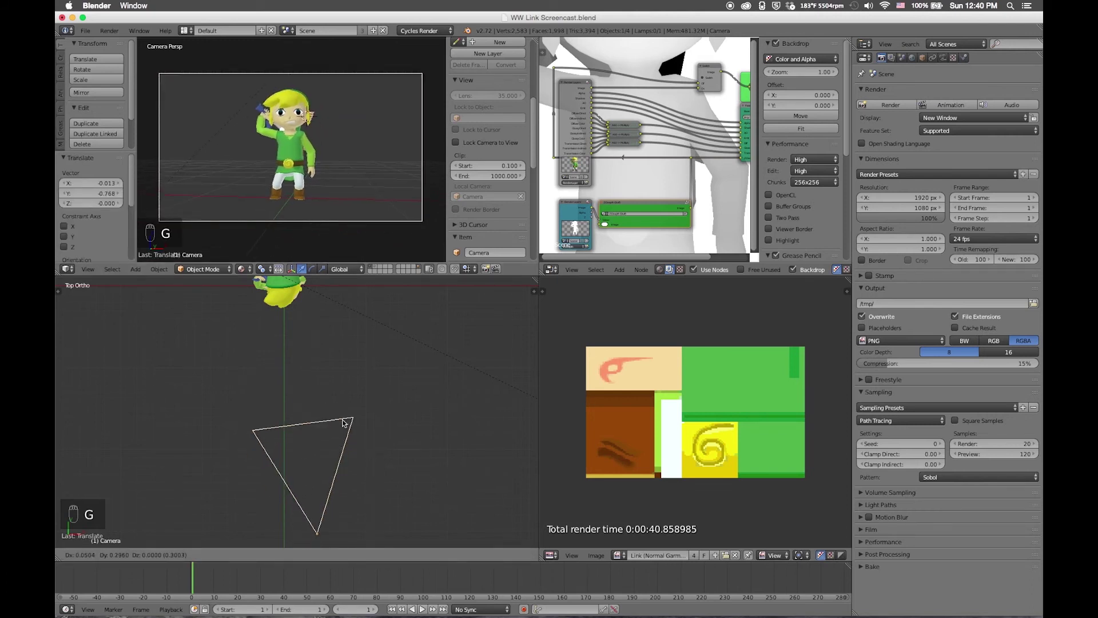
{"action": "left_click", "coordinate": [343, 424]}
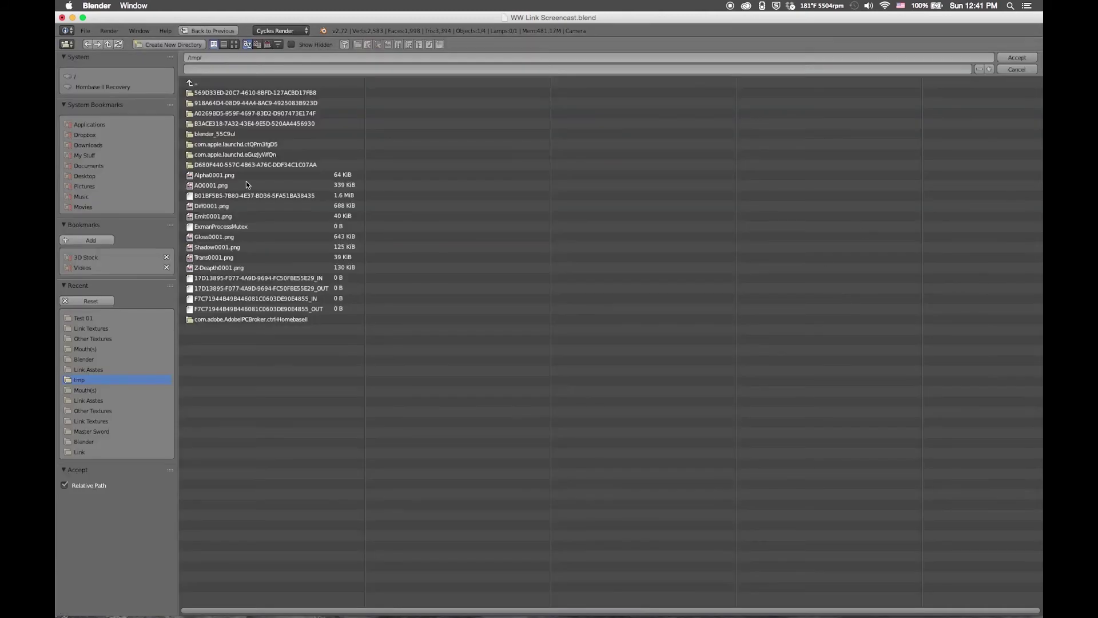
Set the output location to the AE/Blender/Test 01 folder with the file name Com.
{"action": "left_click", "coordinate": [303, 165]}
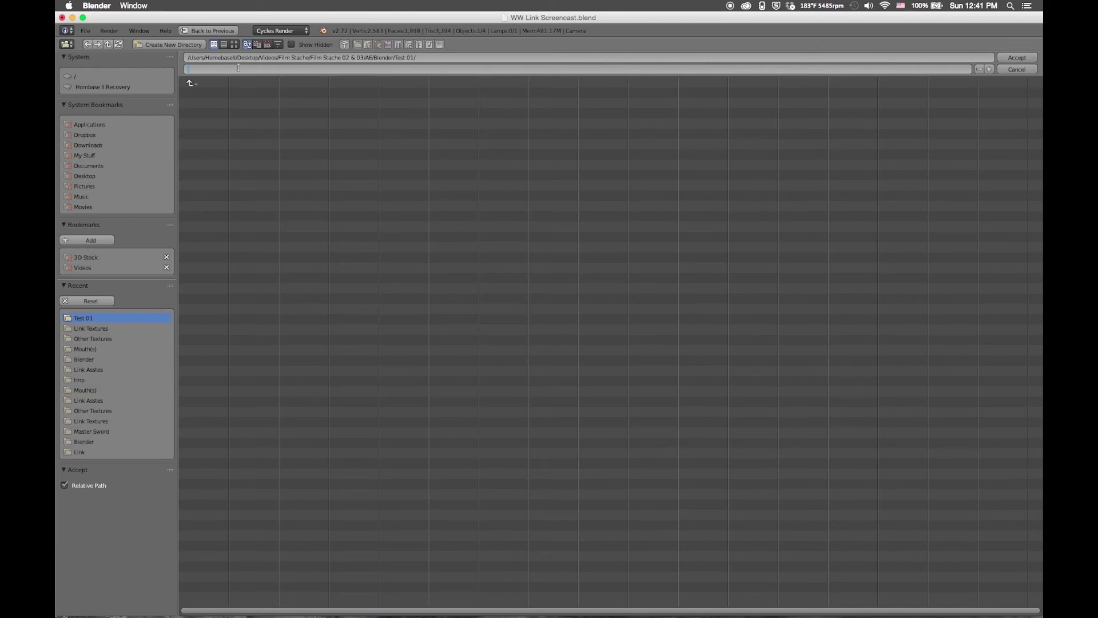
{"action": "type", "text": "Com"}
{"action": "left_click", "coordinate": [1021, 58]}
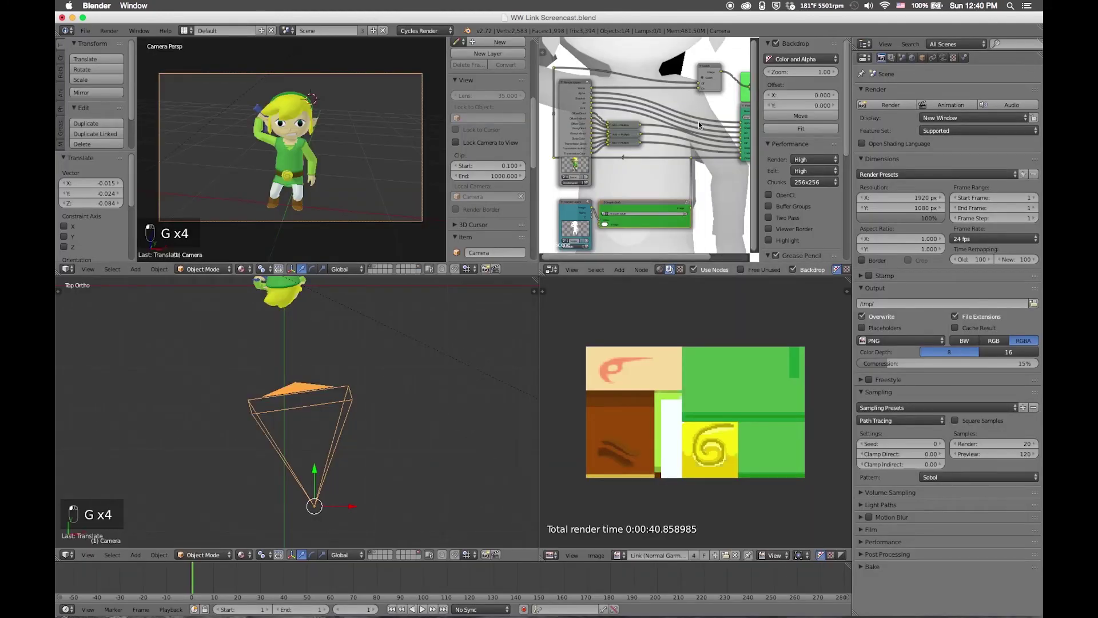
Maximize the node editor and browse for the Passes node's base path up to the Film Stache 02 & 03 folder.
{"action": "key", "text": "shift+space"}
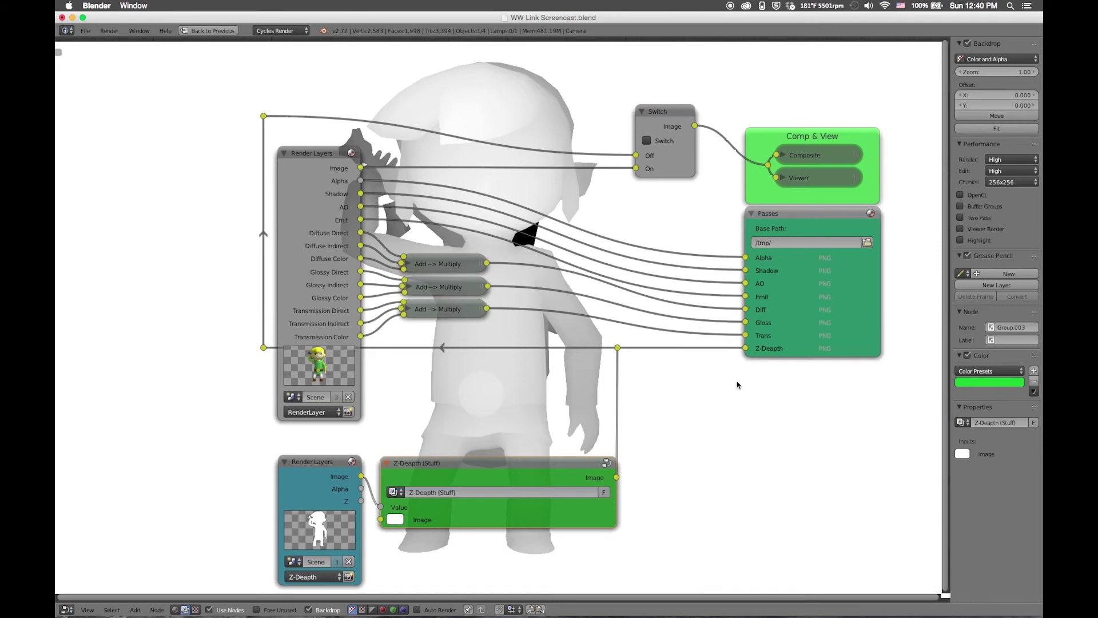
{"action": "left_click", "coordinate": [867, 242]}
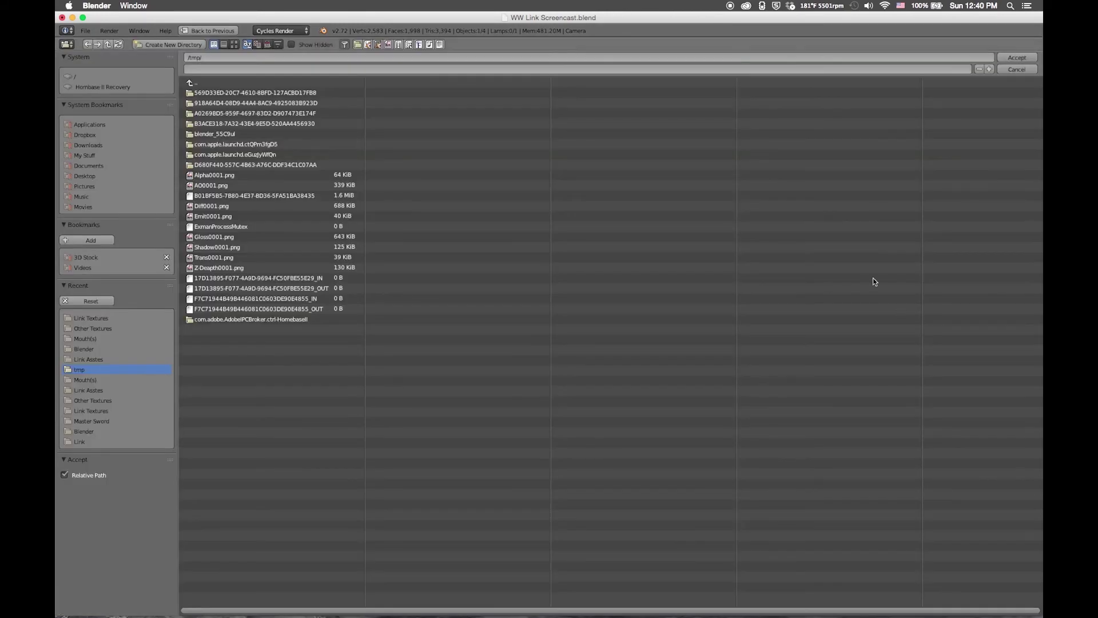
{"action": "left_click", "coordinate": [199, 82]}
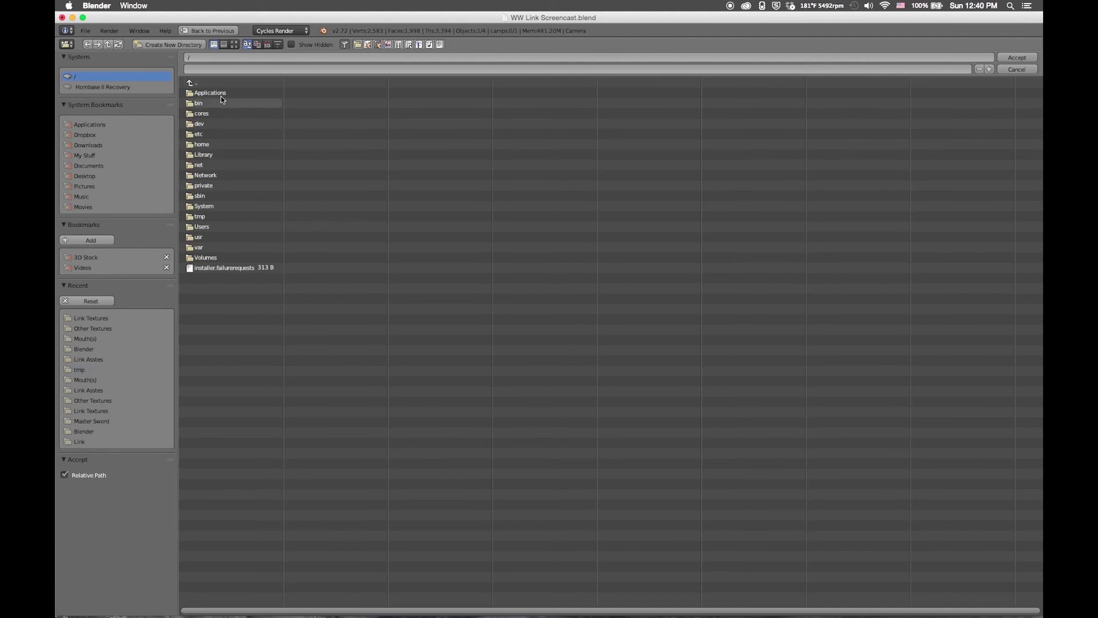
{"action": "left_click", "coordinate": [91, 317]}
{"action": "left_click", "coordinate": [200, 84]}
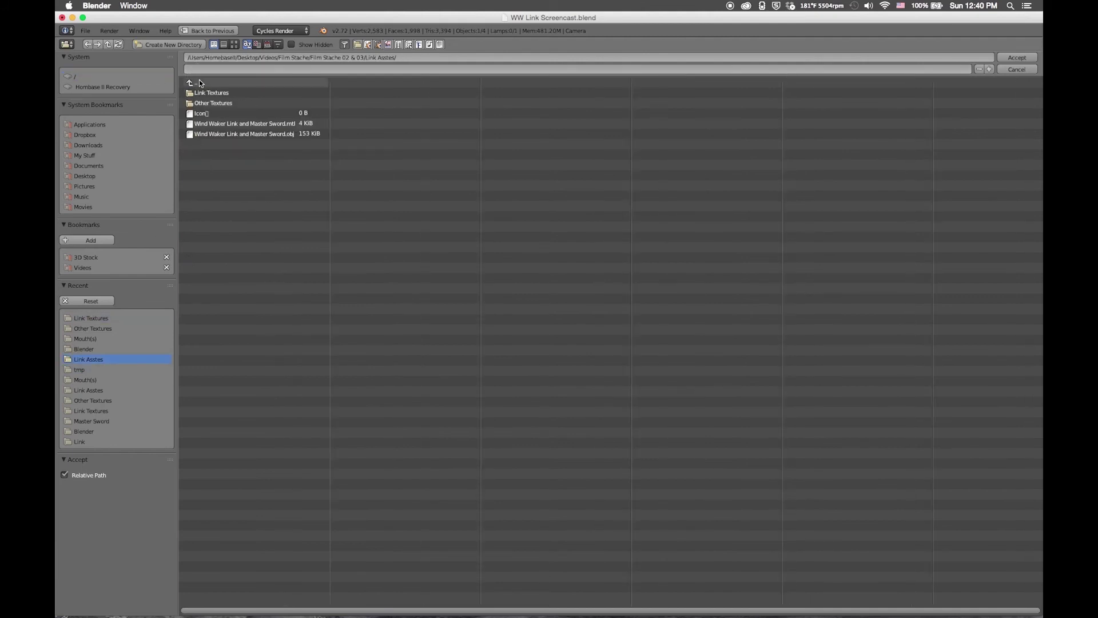
{"action": "left_click", "coordinate": [200, 83]}
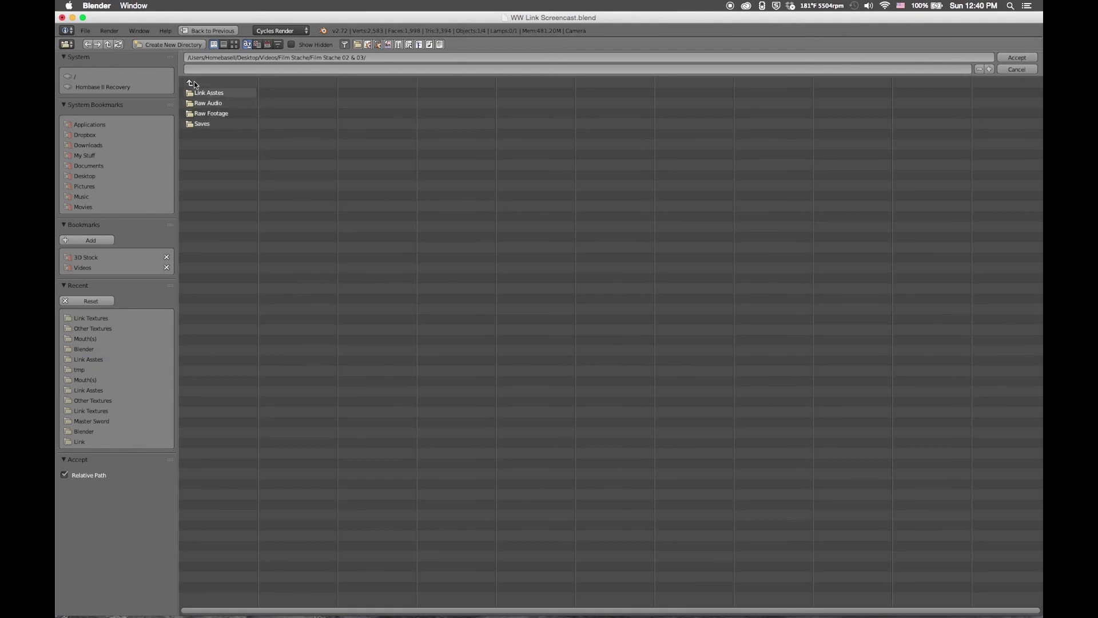
Create a directory named AE in the Film Stache 02 & 03 folder and open it.
{"action": "left_click", "coordinate": [156, 46]}
{"action": "type", "text": "AE"}
{"action": "key", "text": "Return"}
{"action": "left_click", "coordinate": [210, 92]}
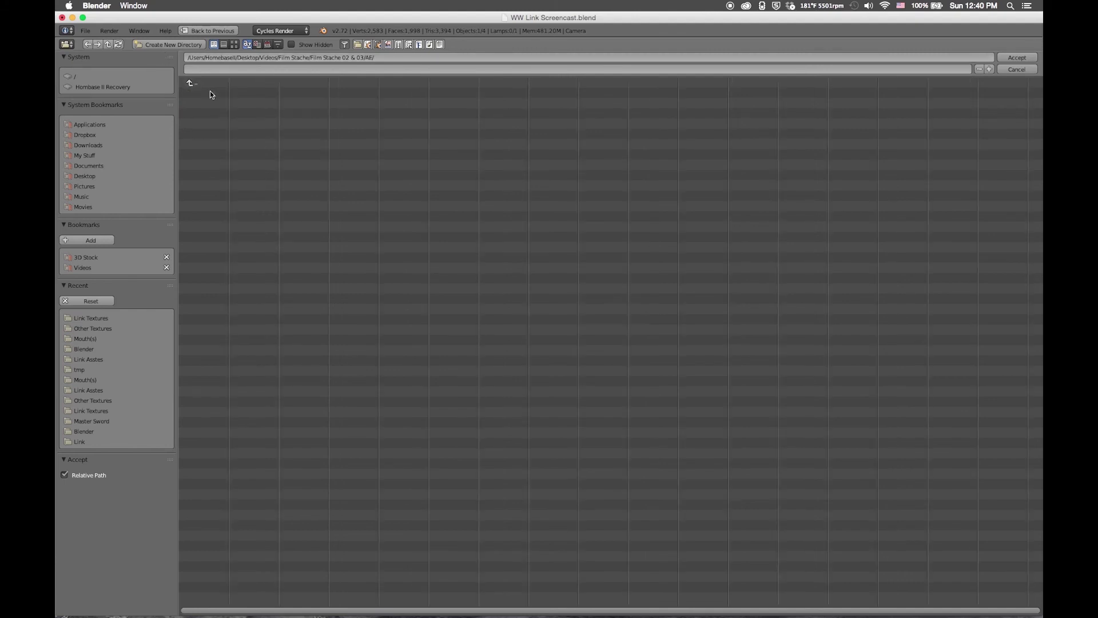
Create a directory named Blender inside the AE folder and open it.
{"action": "left_click", "coordinate": [166, 43]}
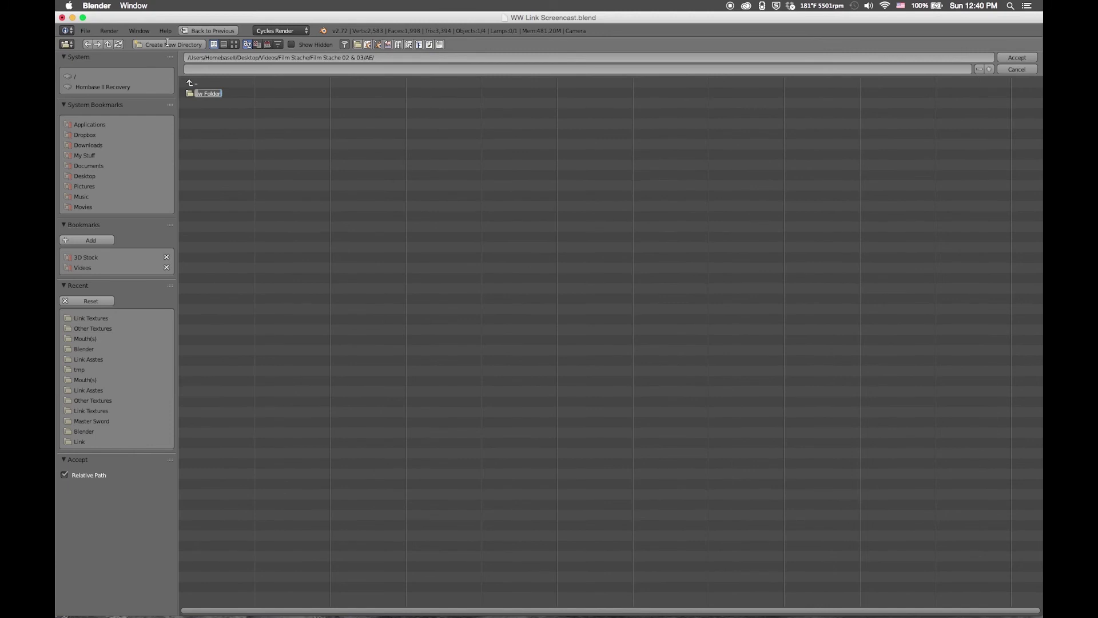
{"action": "type", "text": "Blender"}
{"action": "key", "text": "Return"}
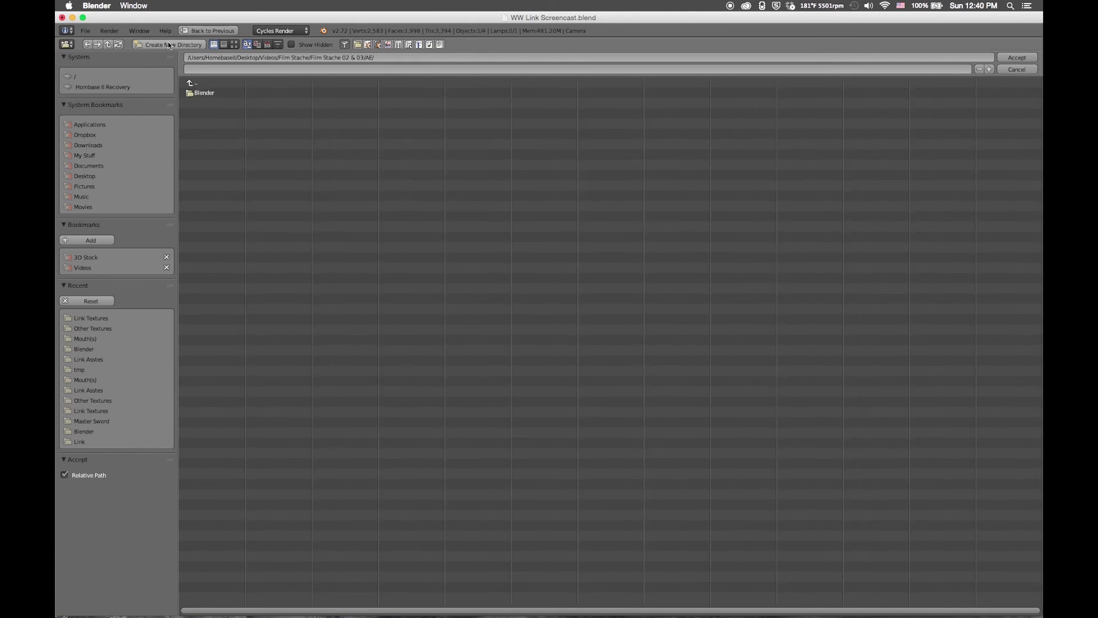
{"action": "left_click", "coordinate": [197, 92]}
Create a directory inside the Blender folder, try to name it Test/Exam, and cancel the base path selection.
{"action": "left_click", "coordinate": [175, 44]}
{"action": "type", "text": "Test"}
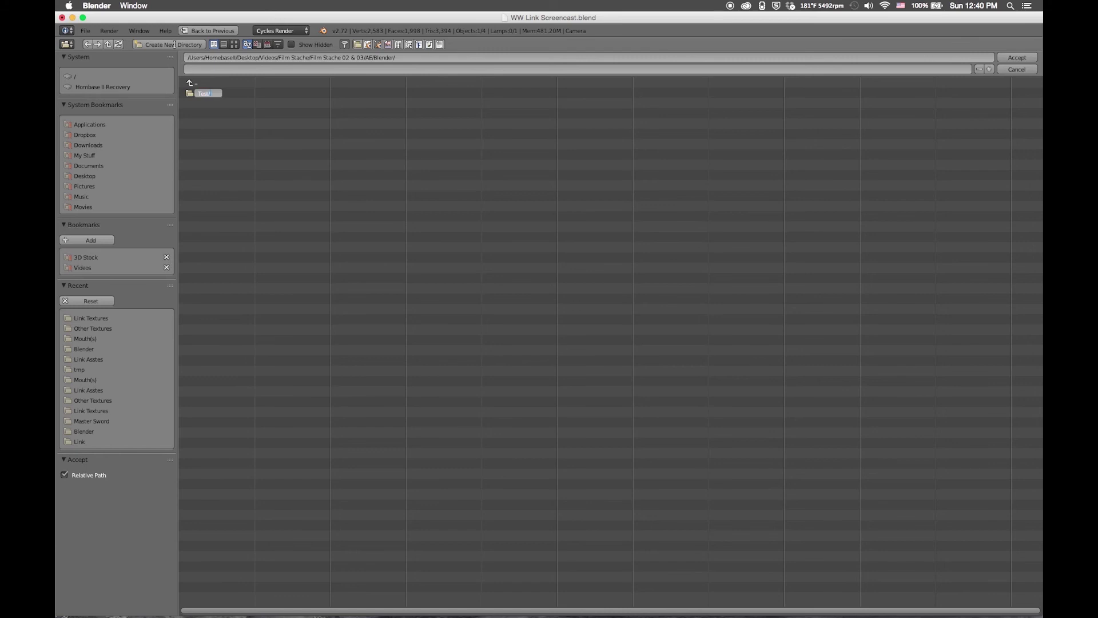
{"action": "type", "text": "/Exam"}
{"action": "key", "text": "Return"}
{"action": "left_click", "coordinate": [216, 93]}
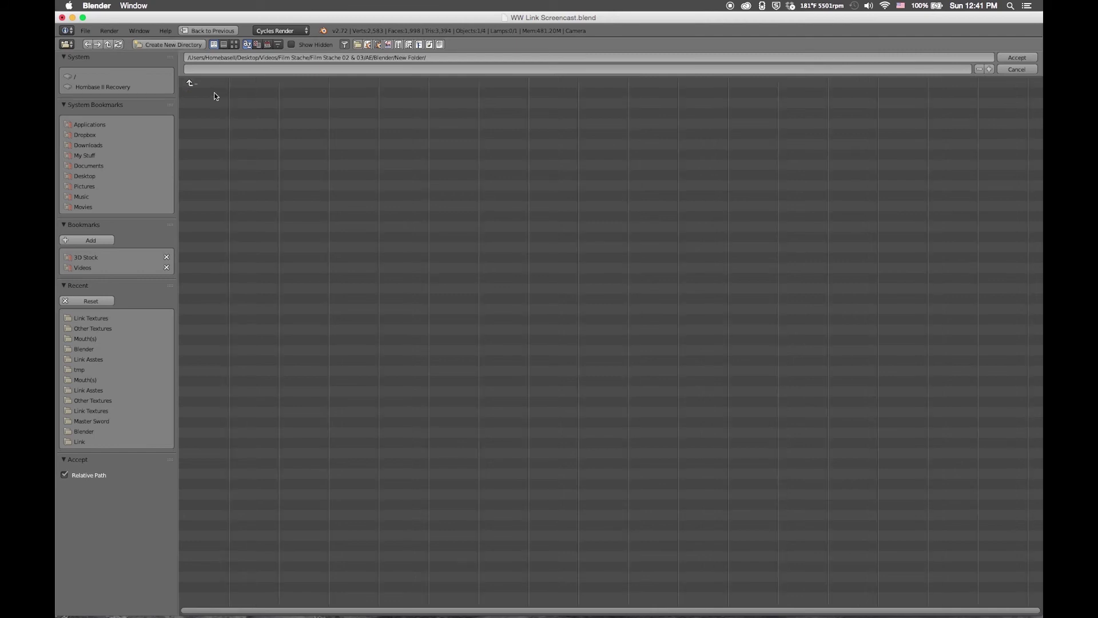
{"action": "left_click", "coordinate": [1016, 70]}
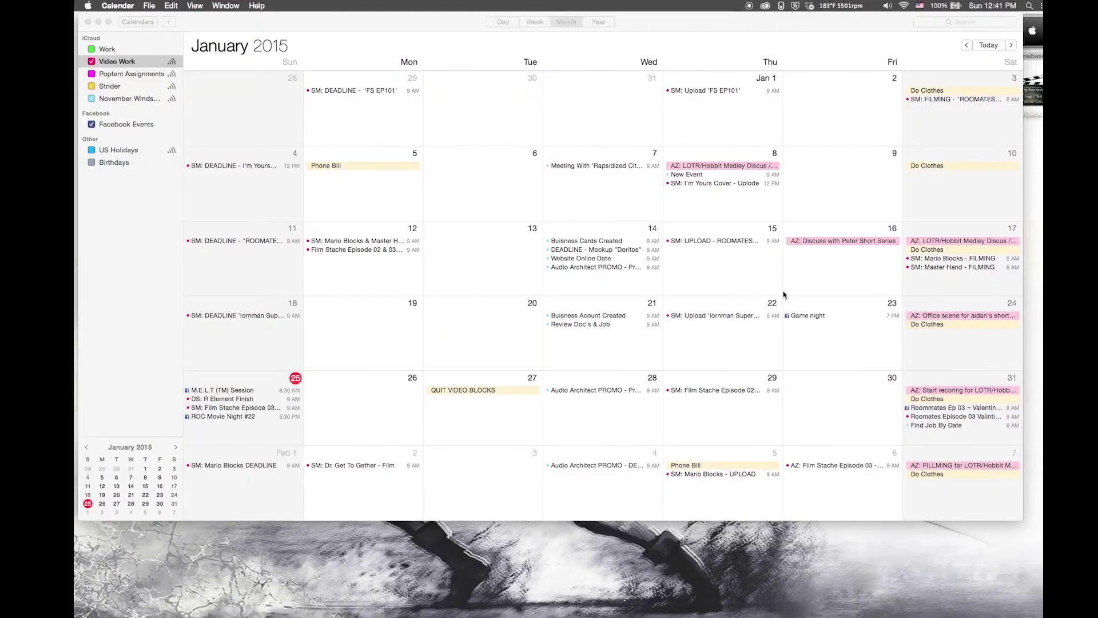
Switch to Finder and browse from Videos through Film Stache, Film Stache 02 & 03, AE and Blender to the new folder.
{"action": "left_click", "coordinate": [1020, 107]}
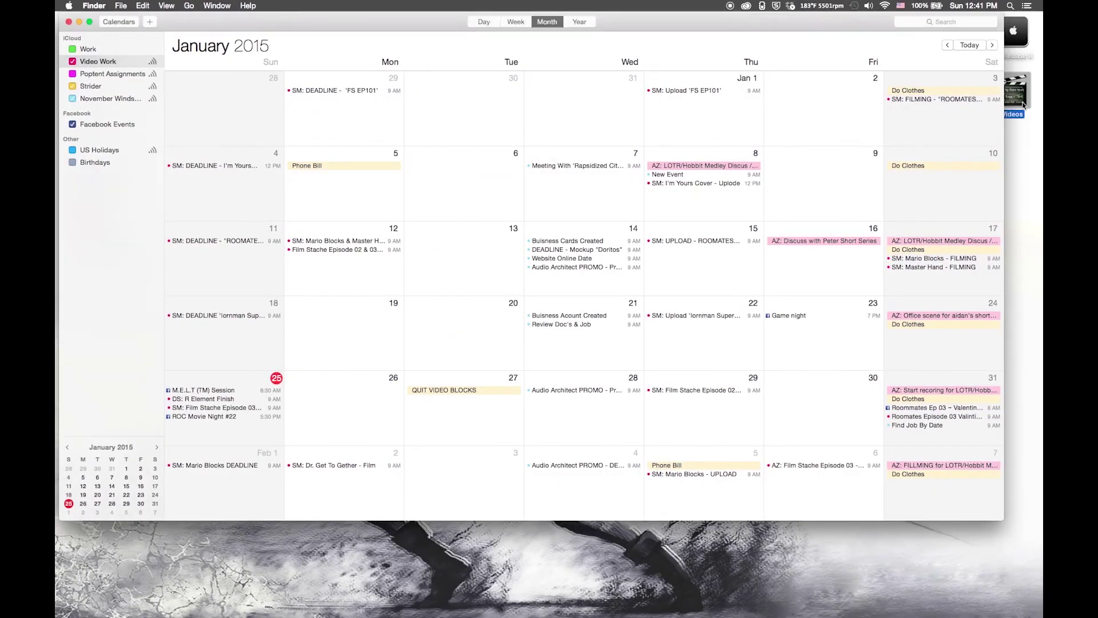
{"action": "key", "text": "super+o"}
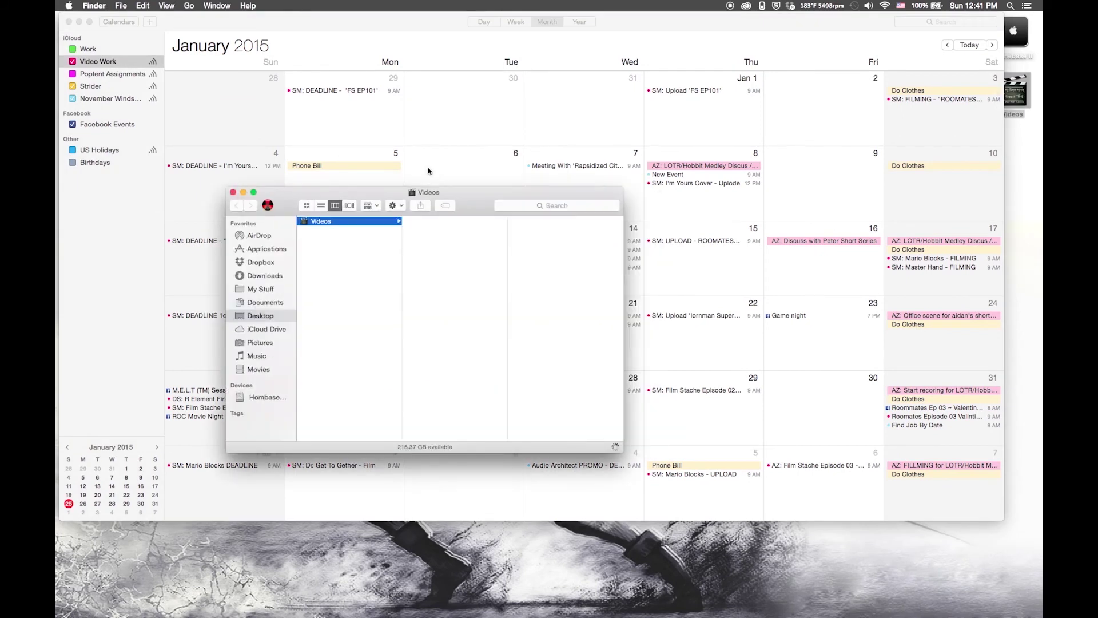
{"action": "left_click", "coordinate": [457, 222]}
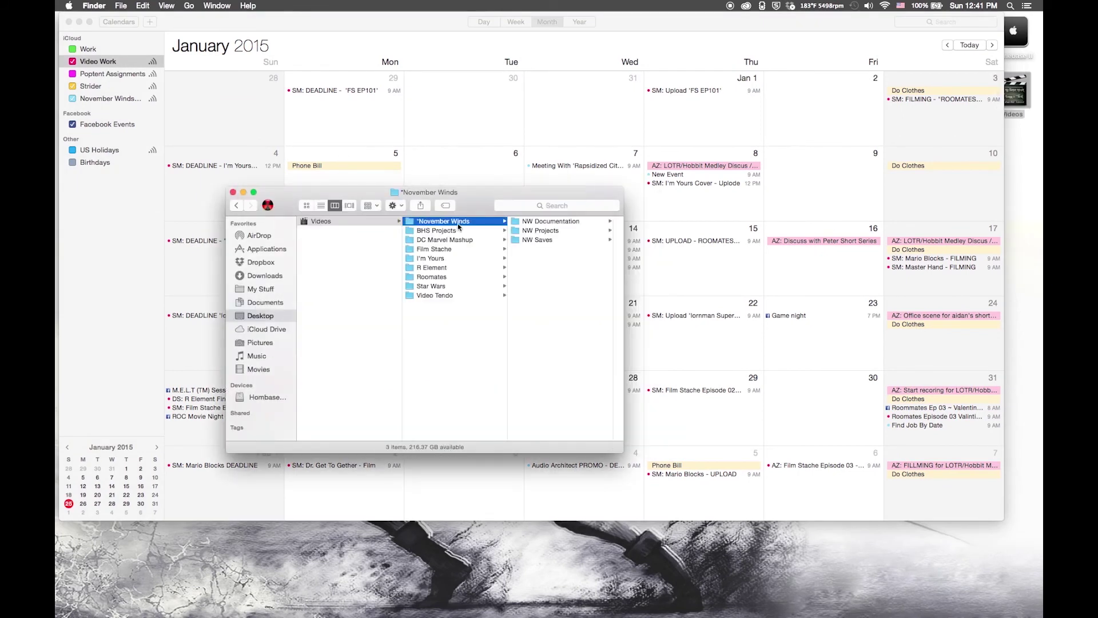
{"action": "left_click", "coordinate": [438, 250]}
{"action": "key", "text": "Right"}
{"action": "key", "text": "Down"}
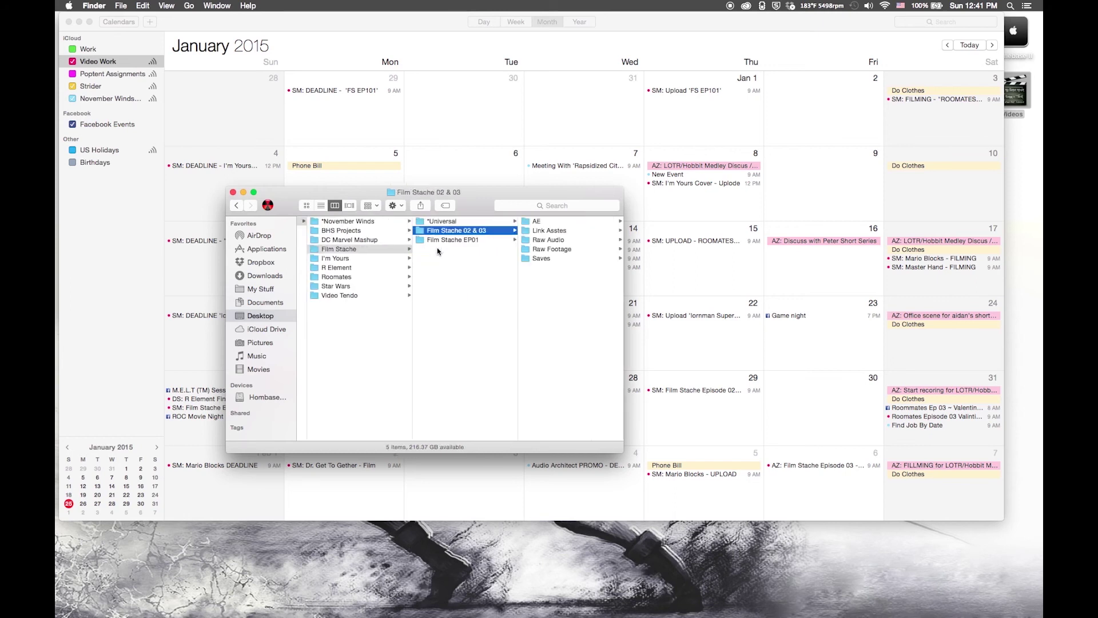
{"action": "key", "text": "Right"}
{"action": "key", "text": "Right"}
{"action": "key", "text": "Right"}
{"action": "key", "text": "Right"}
Rename the new folder inside the Blender folder as Test 01 and switch back to Blender.
{"action": "key", "text": "Return"}
{"action": "type", "text": "Test"}
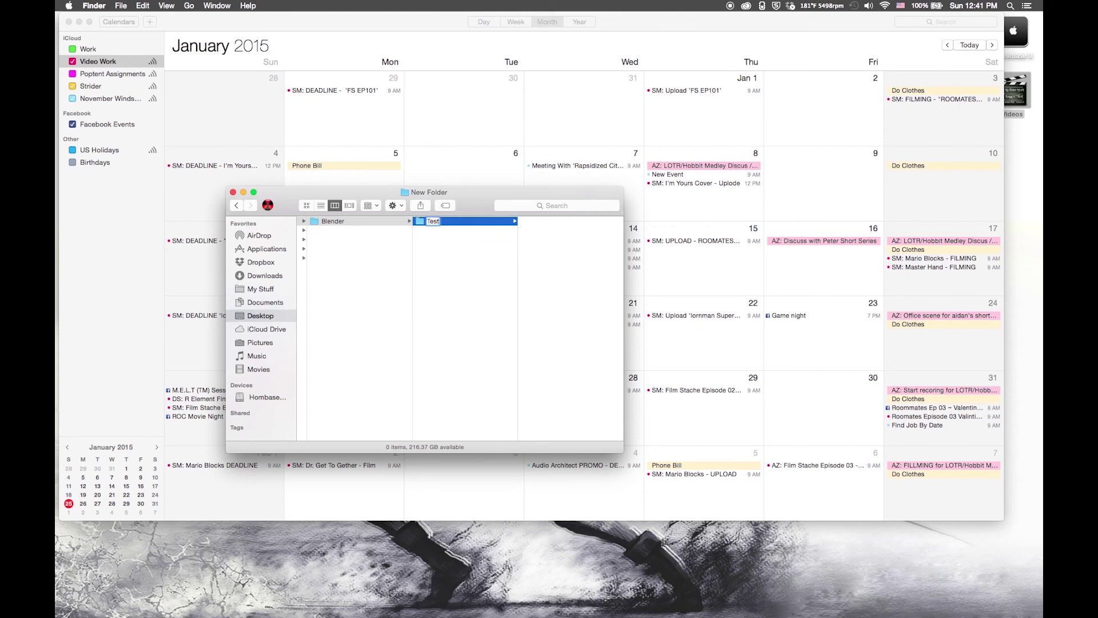
{"action": "type", "text": "."}
{"action": "key", "text": "BackSpace"}
{"action": "key", "text": "Return"}
{"action": "key", "text": "Return"}
{"action": "key", "text": "Right"}
{"action": "type", "text": "0"}
{"action": "key", "text": "Return"}
{"action": "key", "text": "ctrl+Left"}
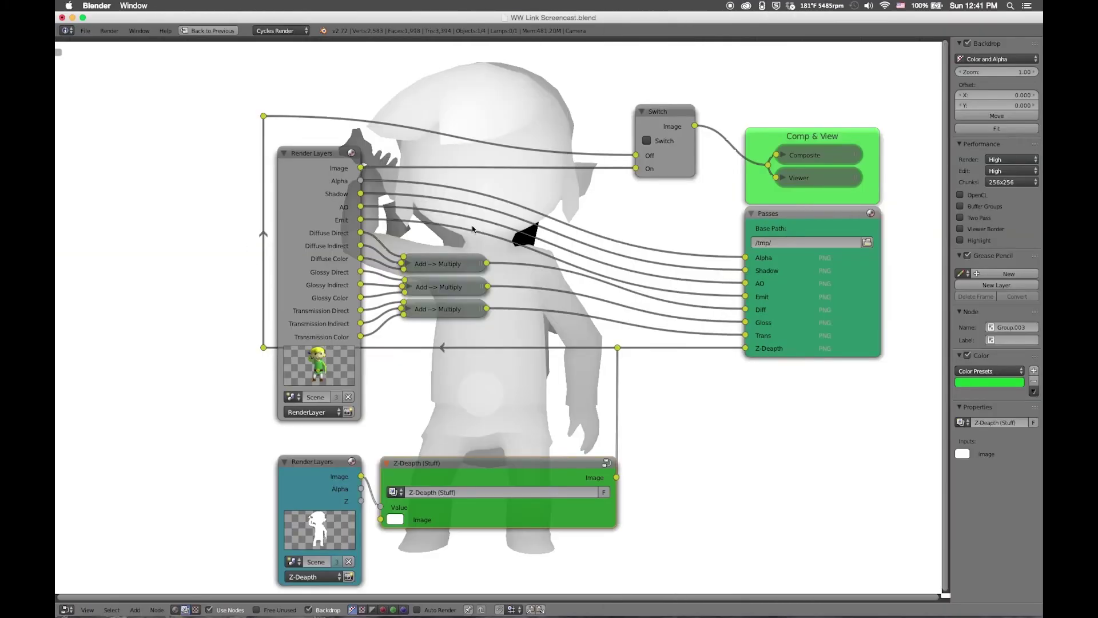
Set the base path of the Passes file output node to the Test 01 folder.
{"action": "left_click", "coordinate": [867, 242]}
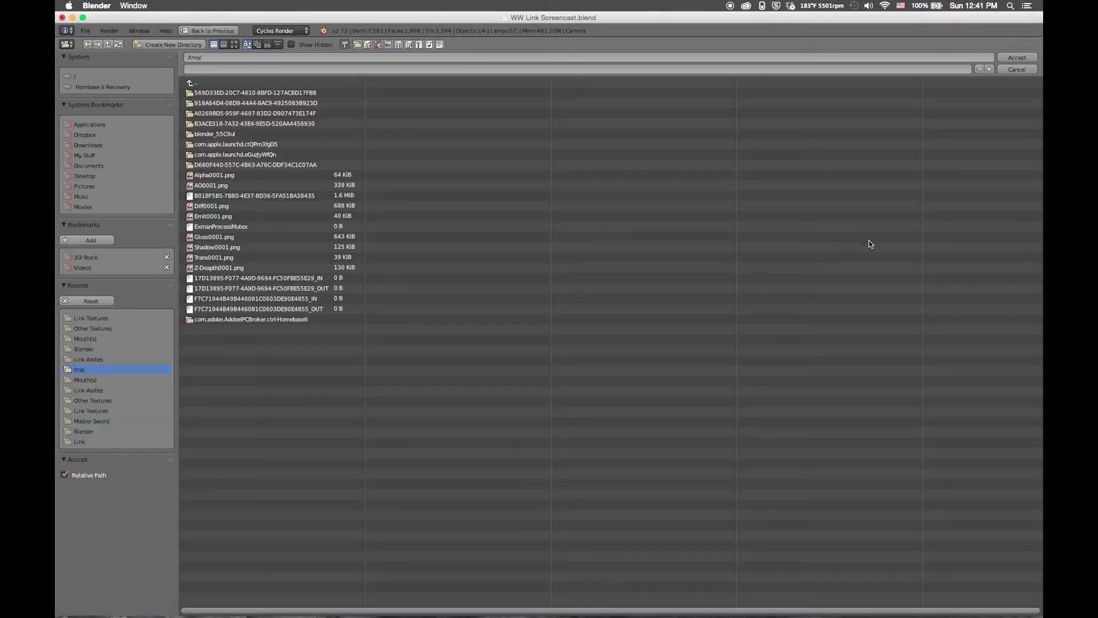
{"action": "left_click", "coordinate": [88, 317]}
{"action": "left_click", "coordinate": [1017, 57]}
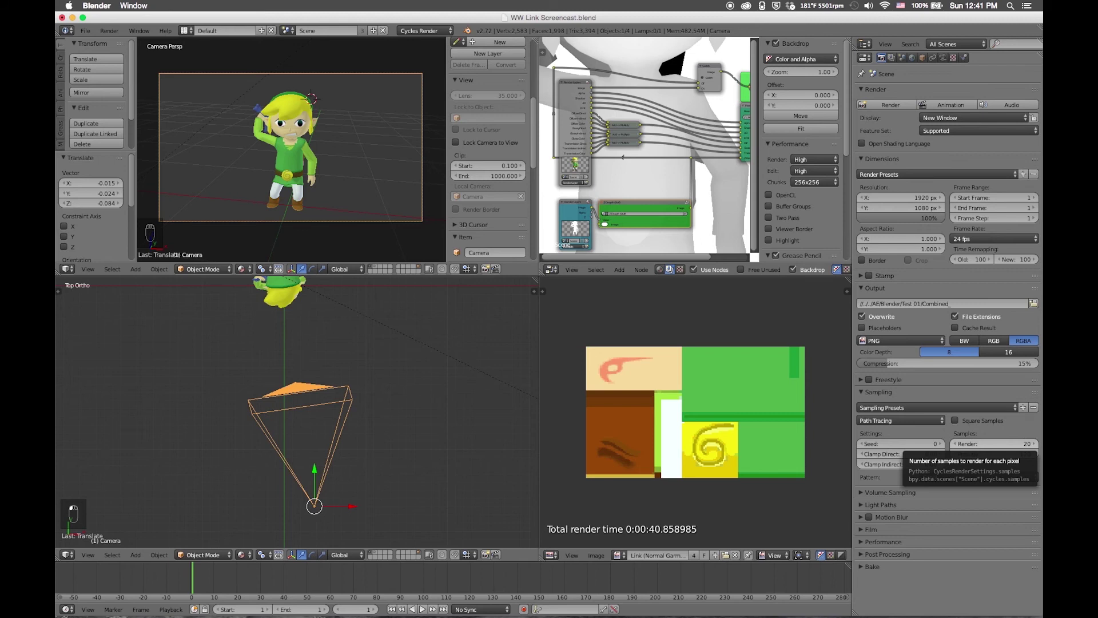
Set the render samples to 40, render the single-frame animation and close the render window.
{"action": "left_click", "coordinate": [1023, 443]}
{"action": "left_click", "coordinate": [1022, 443]}
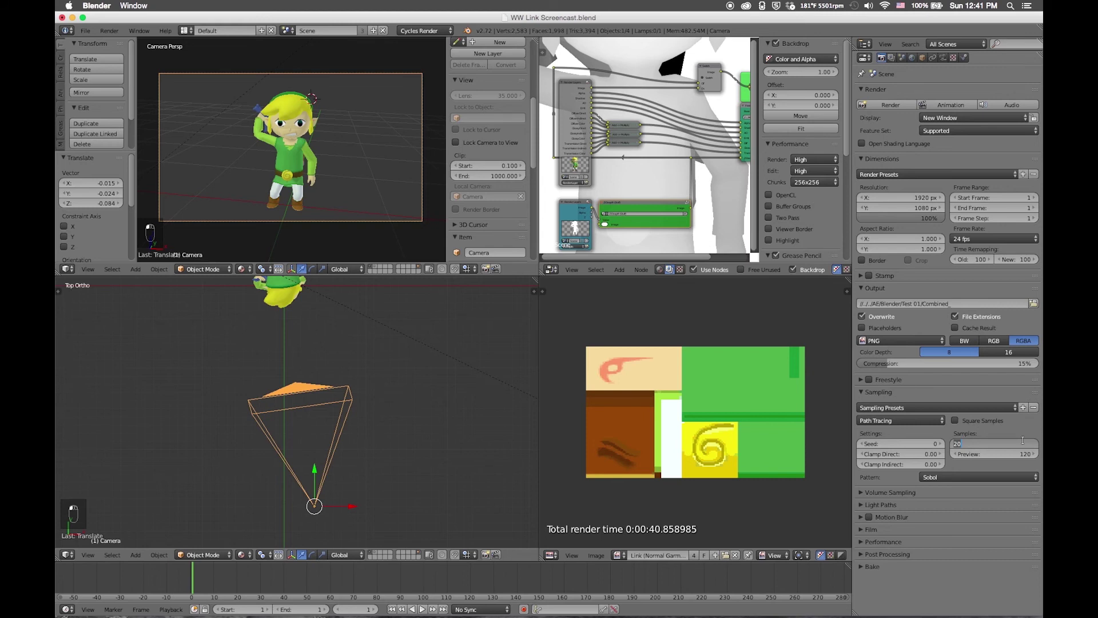
{"action": "type", "text": "4"}
{"action": "key", "text": "Return"}
{"action": "left_click", "coordinate": [955, 101]}
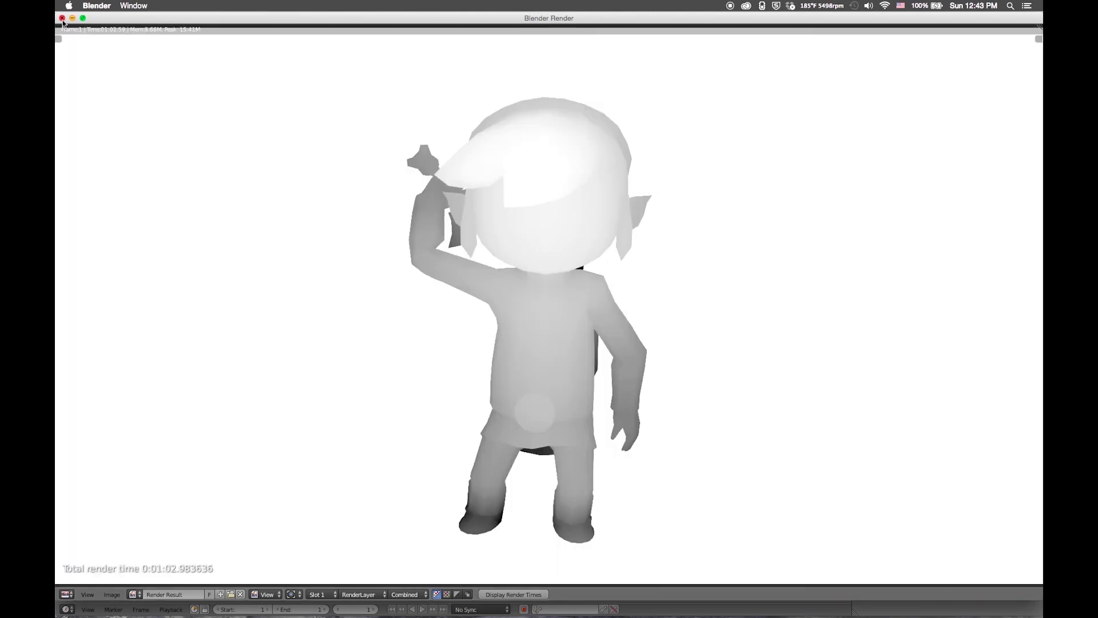
{"action": "left_click", "coordinate": [61, 17]}
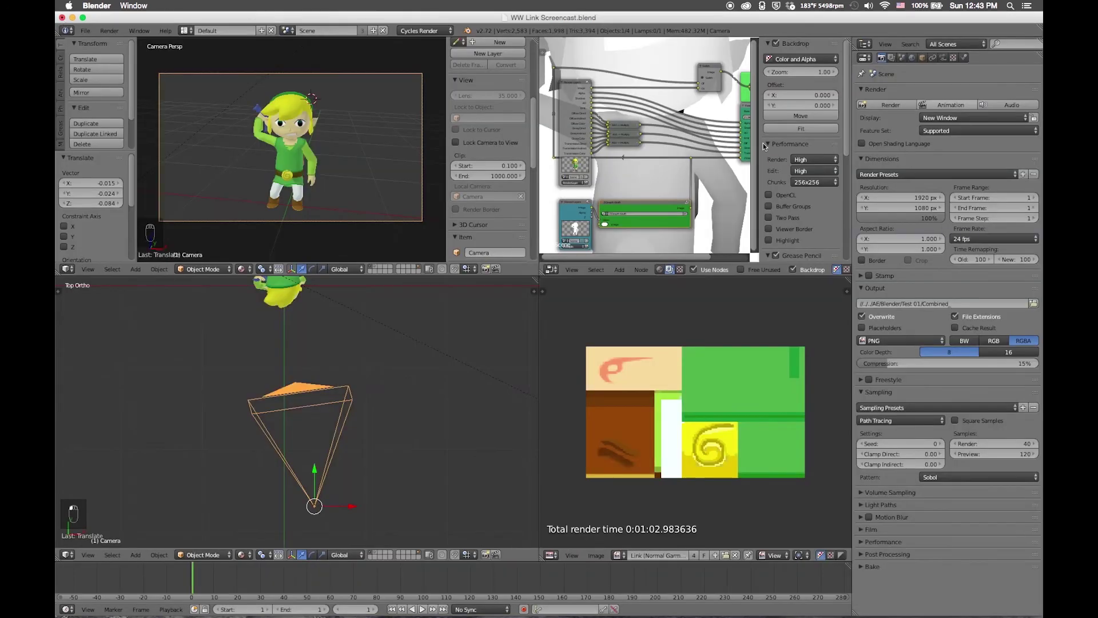
Switch to After Effects and expand the imported Test 01 footage folder in the project.
{"action": "key", "text": "super+Tab"}
{"action": "mouse_move", "coordinate": [658, 607]}
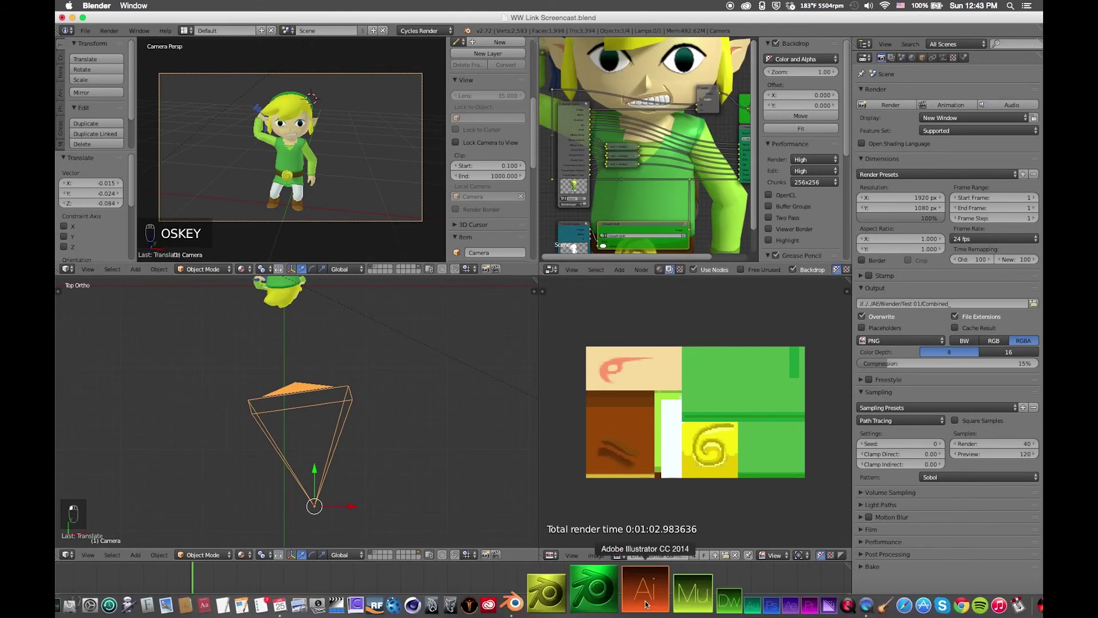
{"action": "left_click", "coordinate": [728, 589]}
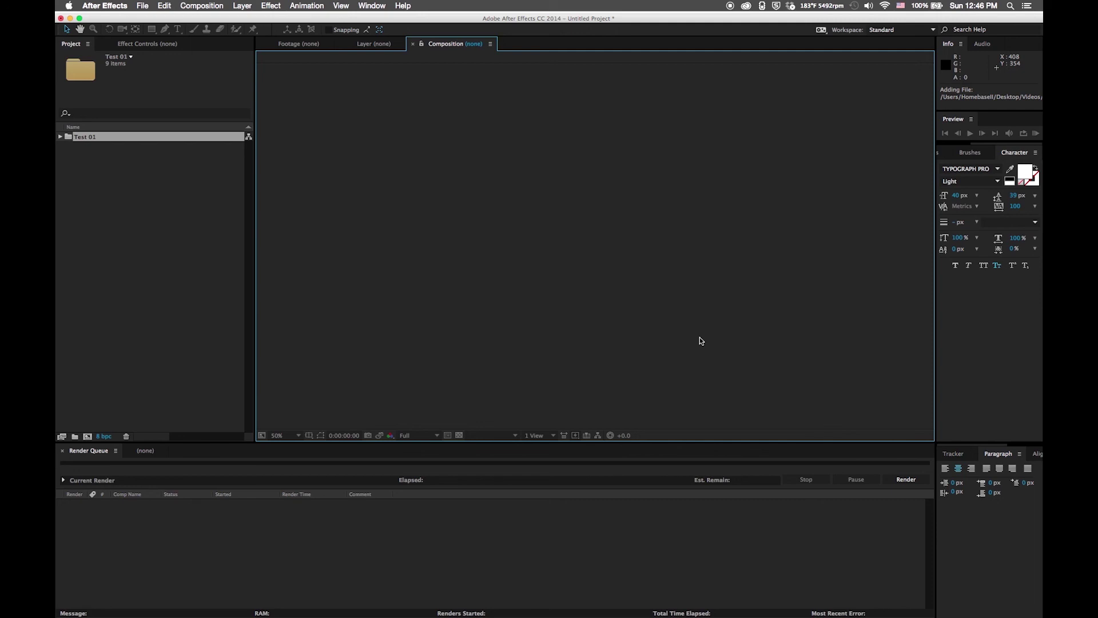
{"action": "left_click", "coordinate": [146, 219]}
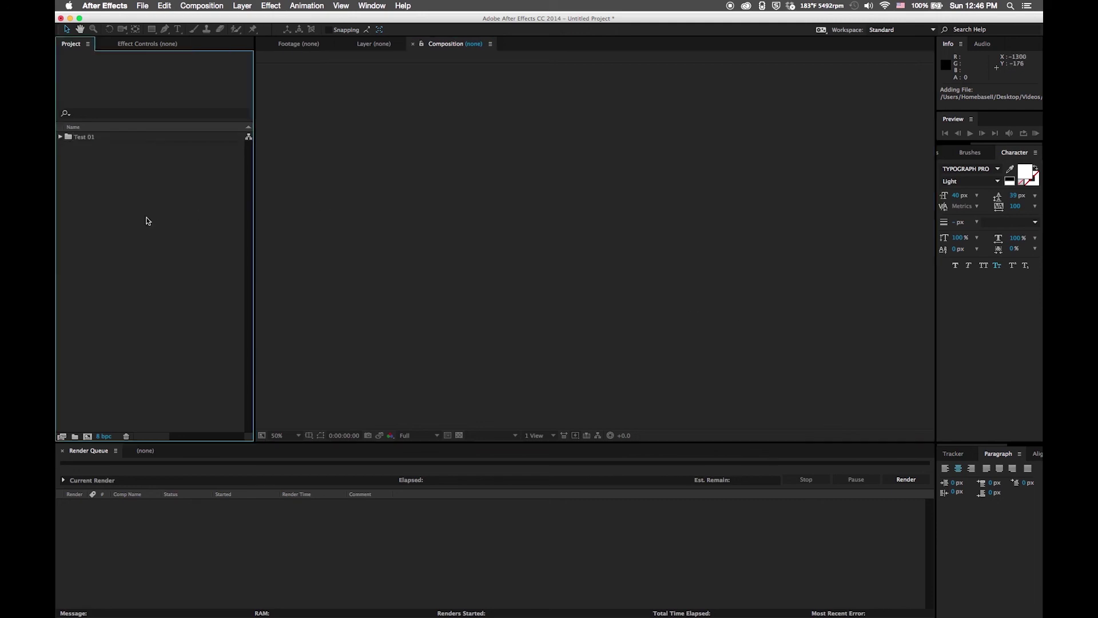
{"action": "left_click", "coordinate": [61, 137]}
{"action": "left_click", "coordinate": [61, 137]}
{"action": "left_click", "coordinate": [62, 136]}
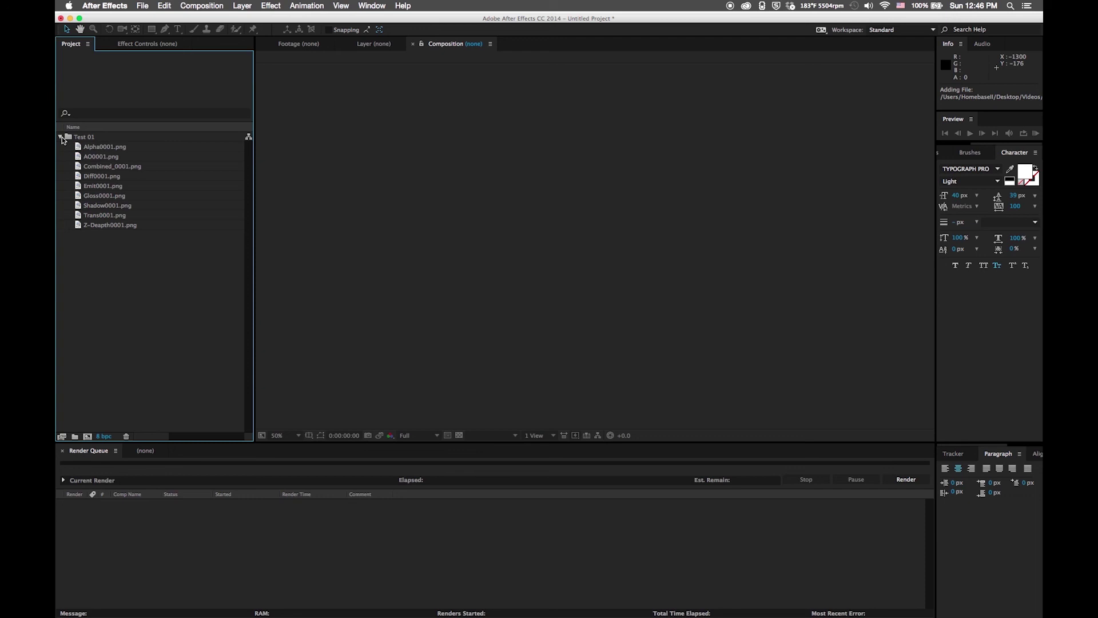
Create a new composition from the Diff0001.png footage.
{"action": "left_click", "coordinate": [99, 176]}
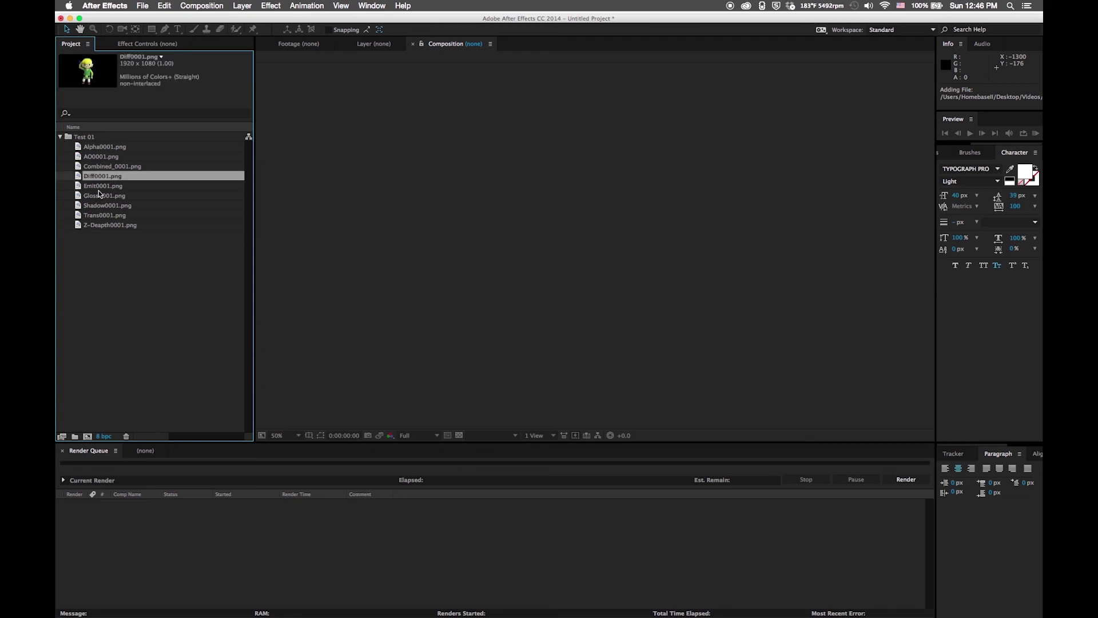
{"action": "left_click", "coordinate": [104, 167]}
{"action": "left_click_drag", "start_coordinate": [105, 175], "coordinate": [87, 435]}
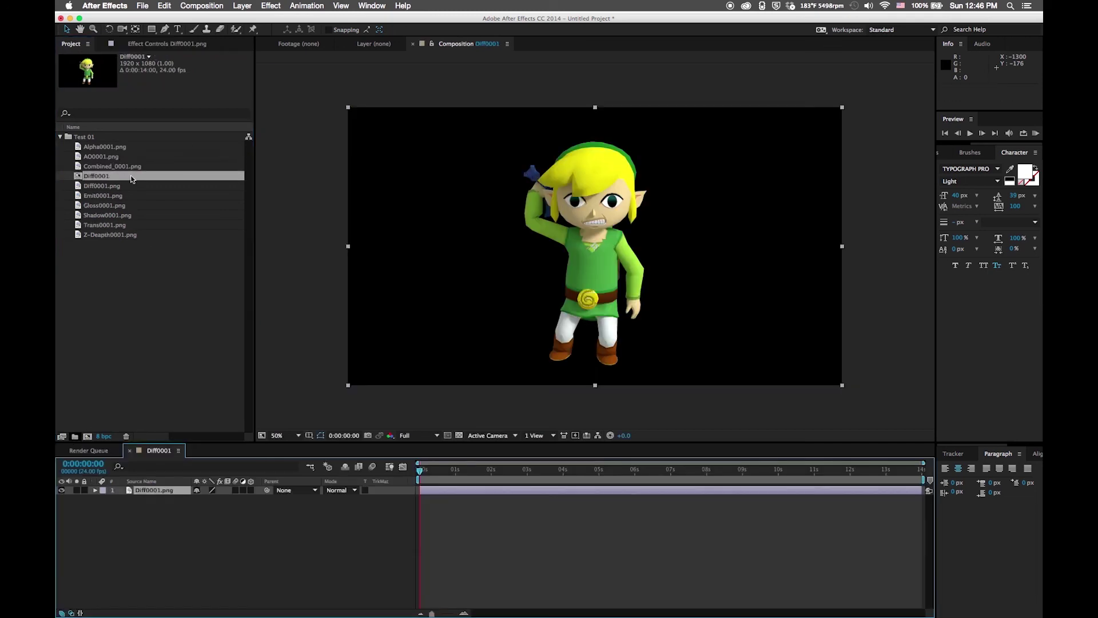
Rename the new composition as Test 01 Blender01 – Link 01 and move it out of the Test 01 folder.
{"action": "left_click", "coordinate": [96, 176]}
{"action": "type", "text": "Test 01 Blender02 – Link"}
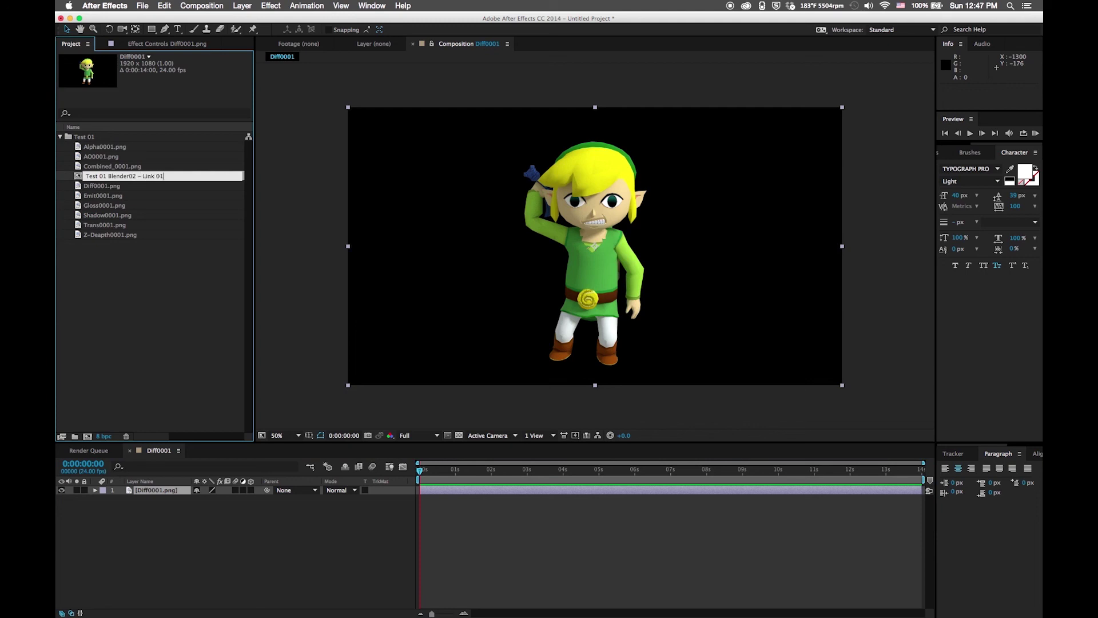
{"action": "key", "text": "Return"}
{"action": "left_click_drag", "start_coordinate": [77, 216], "coordinate": [73, 271]}
{"action": "key", "text": "Return"}
{"action": "key", "text": "Delete"}
{"action": "type", "text": "1"}
{"action": "key", "text": "Return"}
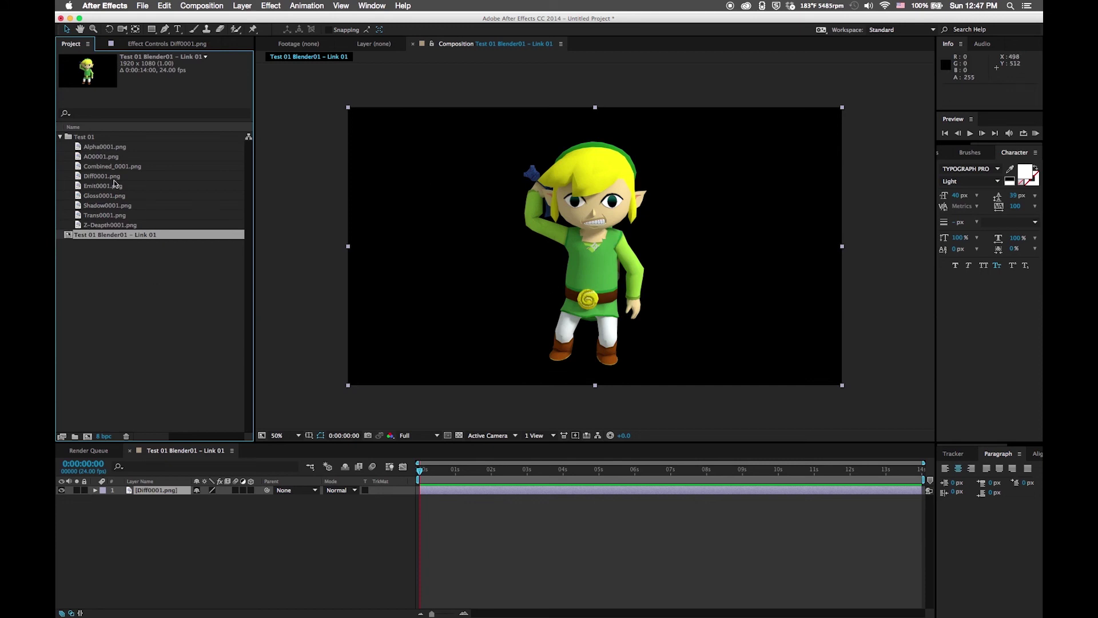
Add Gloss0001.png as a layer above the diffuse layer and set its blending mode to Screen.
{"action": "left_click", "coordinate": [105, 195]}
{"action": "left_click_drag", "start_coordinate": [130, 479], "coordinate": [131, 486]}
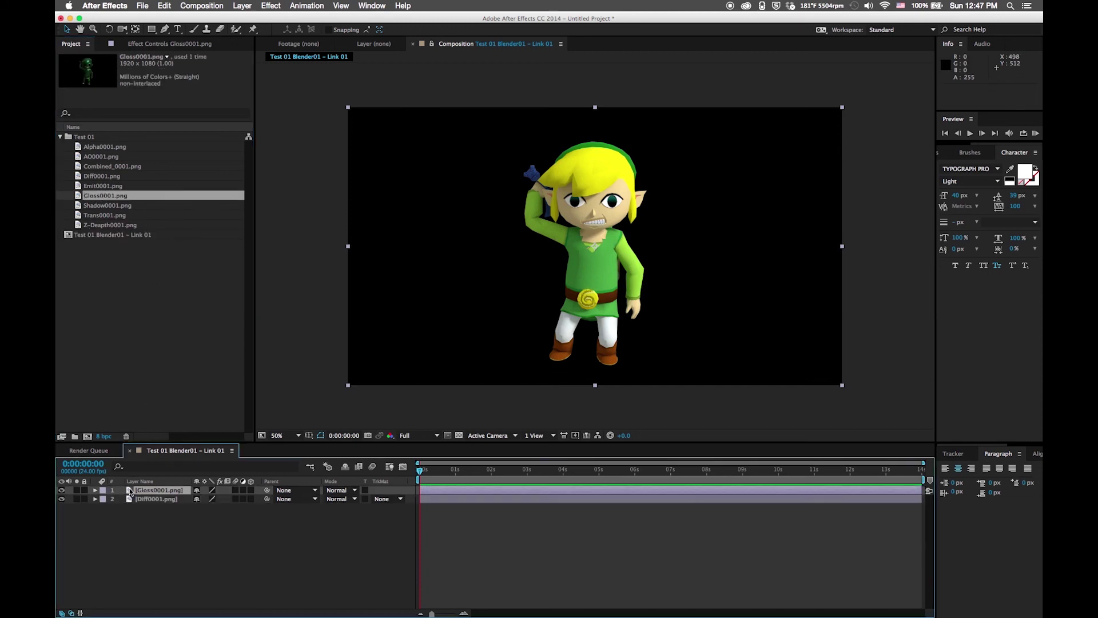
{"action": "left_click", "coordinate": [339, 490]}
{"action": "left_click", "coordinate": [357, 321]}
Apply the Curves effect to the Gloss0001.png layer.
{"action": "left_click", "coordinate": [271, 6]}
{"action": "mouse_move", "coordinate": [294, 103]}
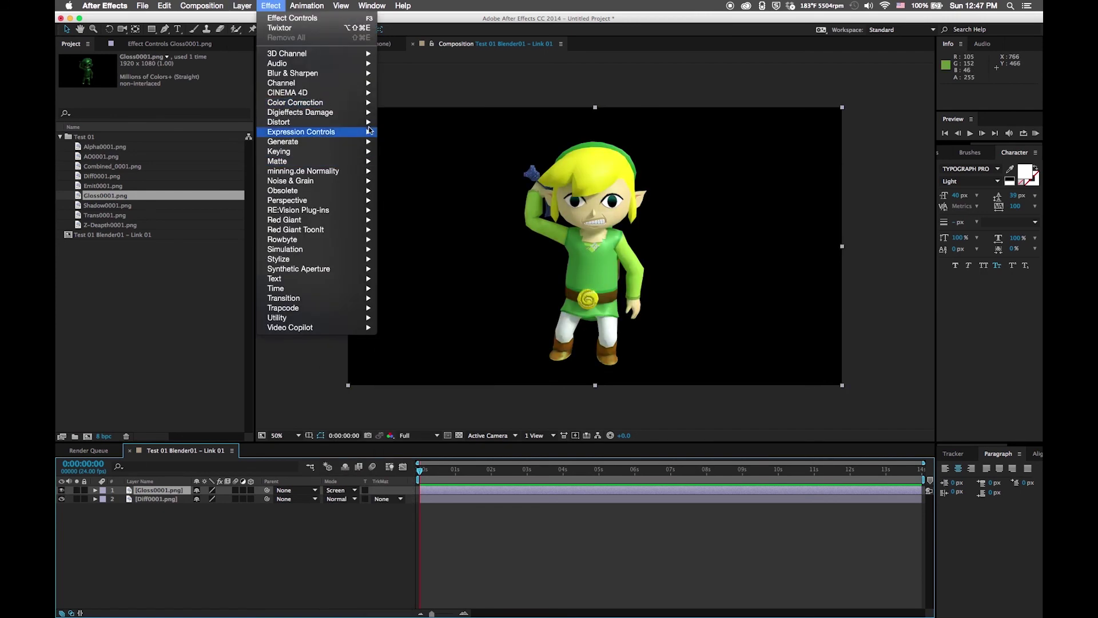
{"action": "left_click", "coordinate": [426, 280]}
Try brightening the gloss layer's RGB and Blue curves and lowering its Red curve, comparing the image with the layer soloed and hidden.
{"action": "mouse_move", "coordinate": [136, 155]}
{"action": "left_mouse_down"}
{"action": "mouse_move", "coordinate": [166, 186]}
{"action": "mouse_move", "coordinate": [141, 142]}
{"action": "left_mouse_up"}
{"action": "left_click_drag", "start_coordinate": [118, 193], "coordinate": [151, 171]}
{"action": "left_click", "coordinate": [196, 75]}
{"action": "left_click", "coordinate": [182, 114]}
{"action": "left_click", "coordinate": [196, 76]}
{"action": "left_click", "coordinate": [190, 95]}
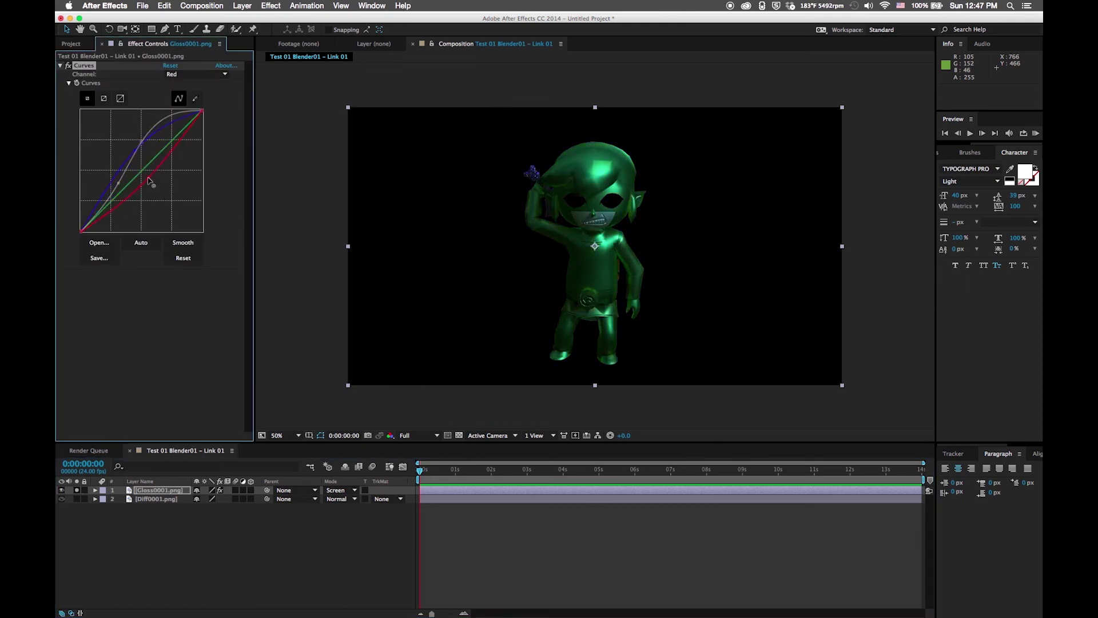
{"action": "left_click", "coordinate": [77, 490]}
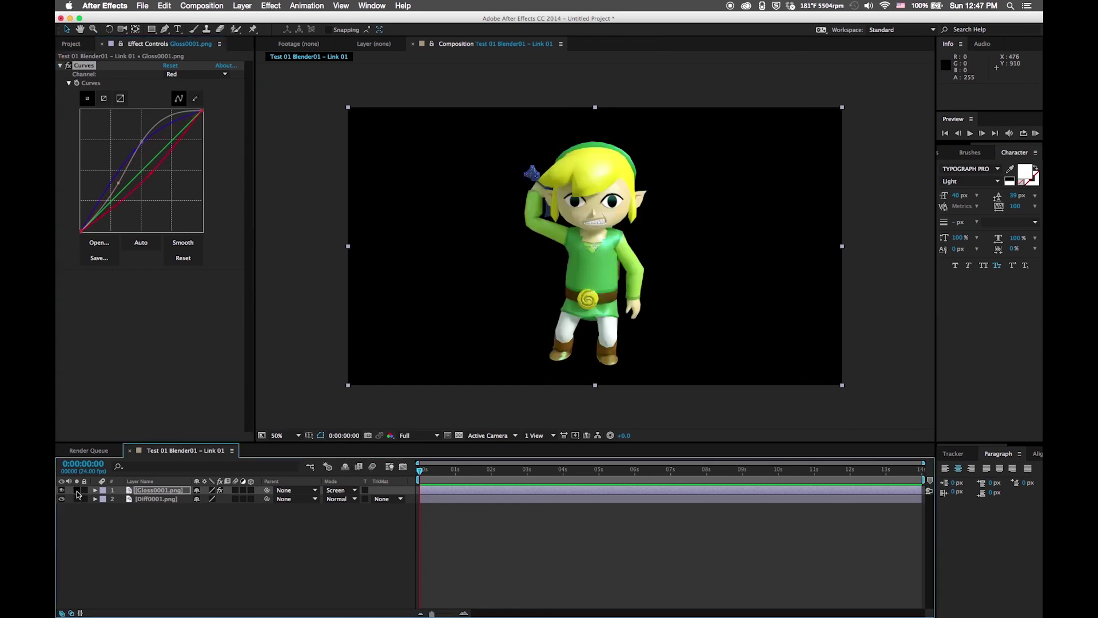
{"action": "left_click", "coordinate": [61, 490]}
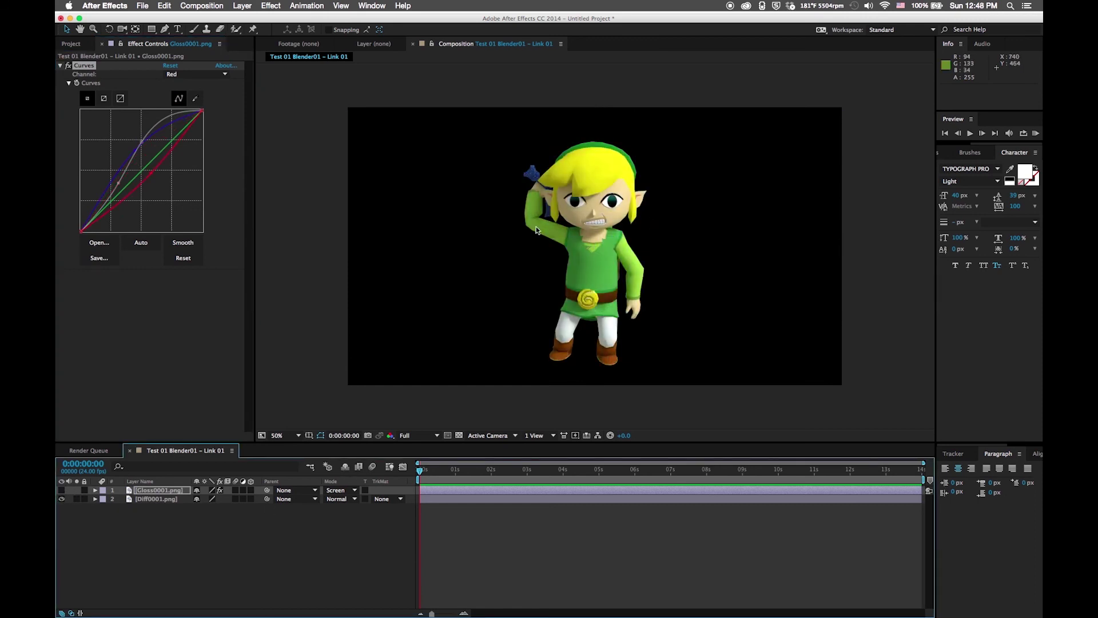
{"action": "left_click", "coordinate": [61, 491]}
Reset the gloss layer's Curves, lower the shadows of the RGB curve for stronger contrast, and adjust the Blue curve.
{"action": "left_click", "coordinate": [168, 66]}
{"action": "left_click_drag", "start_coordinate": [140, 170], "coordinate": [137, 211]}
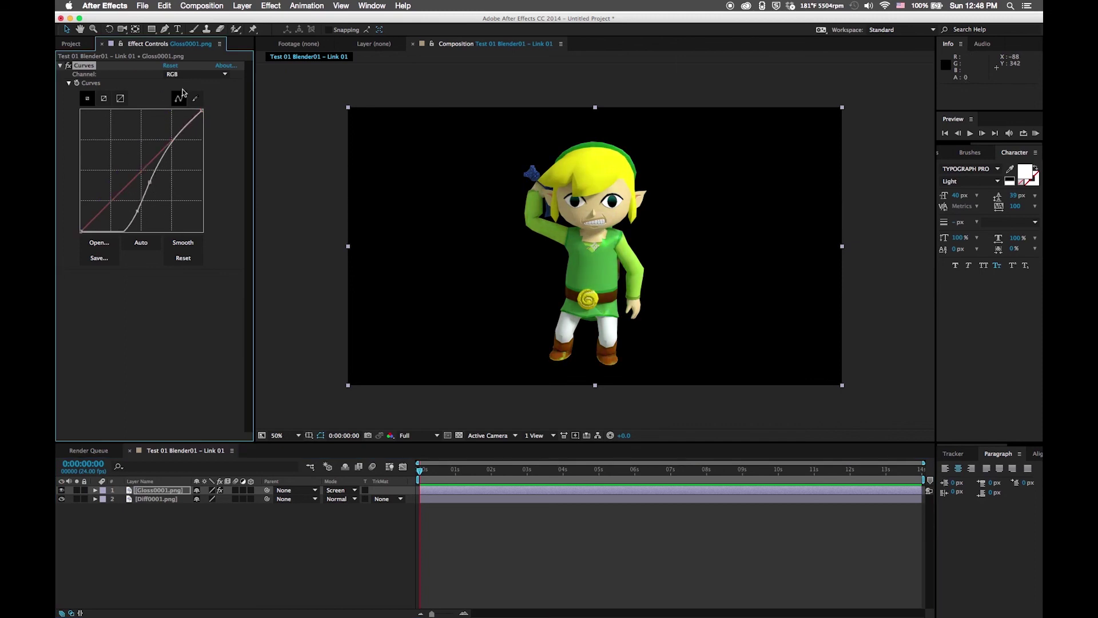
{"action": "left_click", "coordinate": [195, 74]}
{"action": "left_click", "coordinate": [189, 117]}
{"action": "left_click_drag", "start_coordinate": [142, 170], "coordinate": [142, 490]}
Add AO0001.png above the gloss layer, set its blending mode to Multiply and toggle its visibility to compare.
{"action": "left_click", "coordinate": [71, 43]}
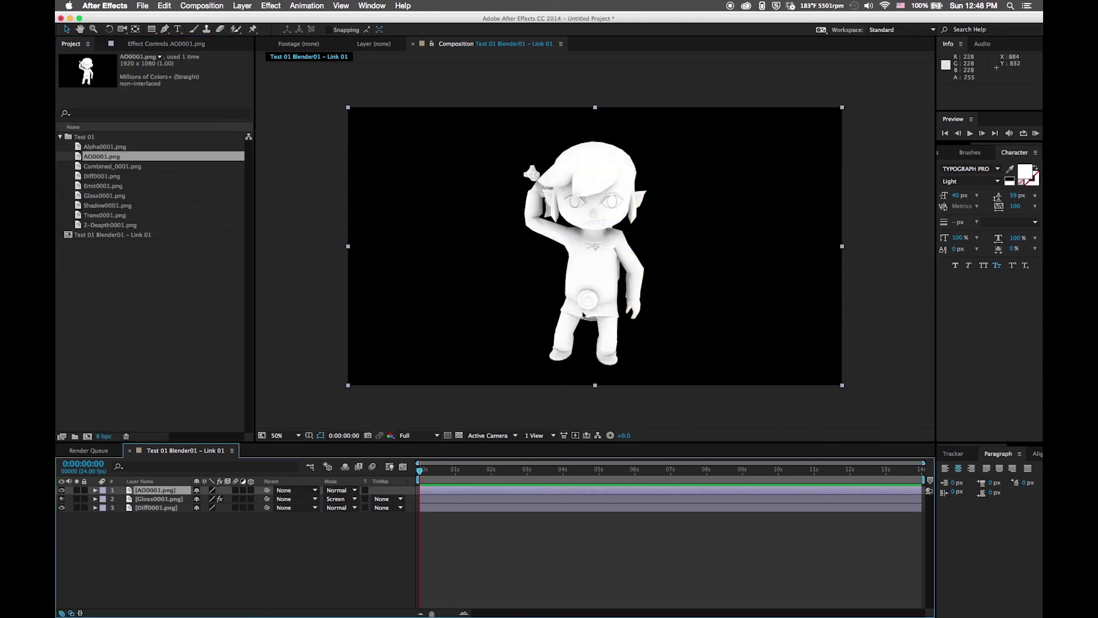
{"action": "left_click", "coordinate": [341, 490]}
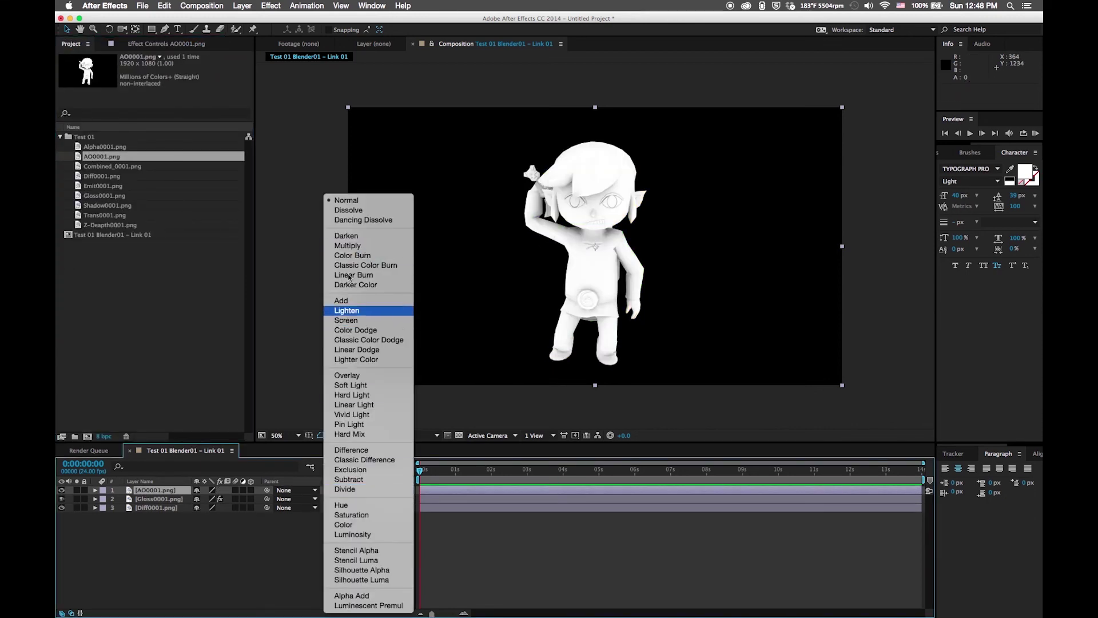
{"action": "left_click", "coordinate": [361, 246]}
{"action": "left_click", "coordinate": [62, 490]}
Apply the Curves effect to the AO0001.png layer and pull its curve down to deepen the occlusion.
{"action": "left_click", "coordinate": [271, 6]}
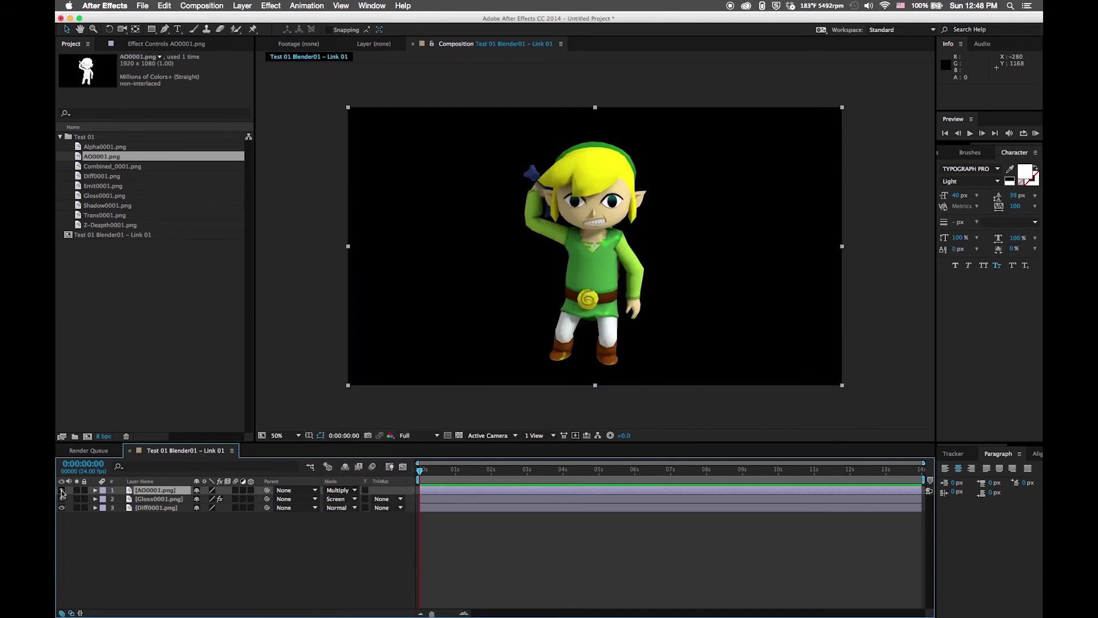
{"action": "left_click", "coordinate": [280, 30]}
{"action": "left_click_drag", "start_coordinate": [148, 181], "coordinate": [126, 203]}
Add Shadow0001.png as the top layer and set its blending mode to Multiply.
{"action": "left_click", "coordinate": [71, 44]}
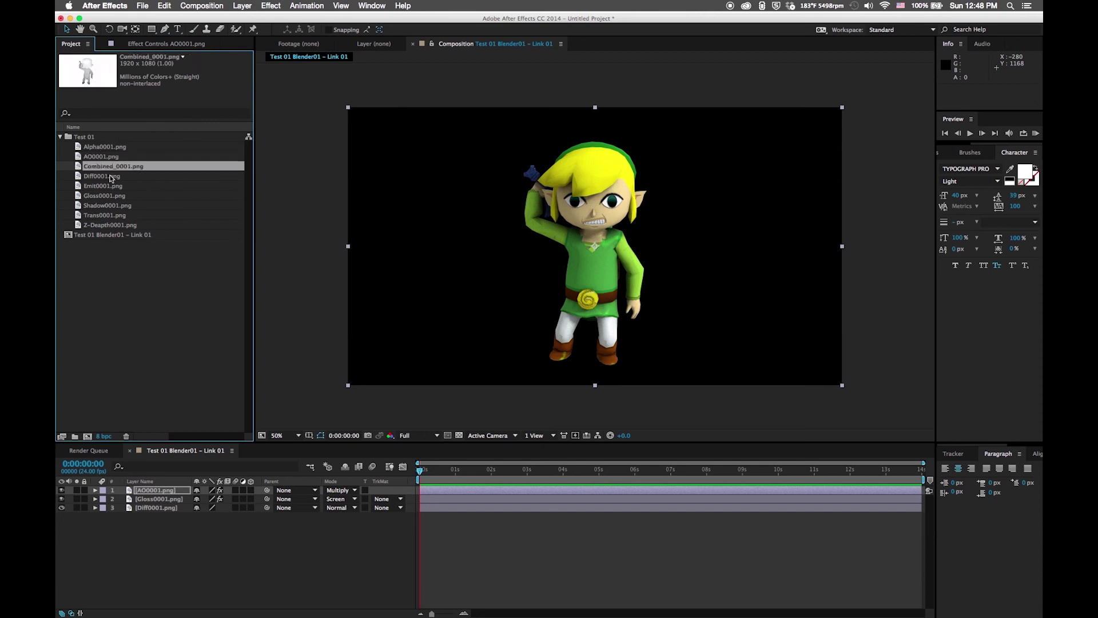
{"action": "left_click", "coordinate": [106, 205]}
{"action": "left_click_drag", "start_coordinate": [130, 486], "coordinate": [132, 487]}
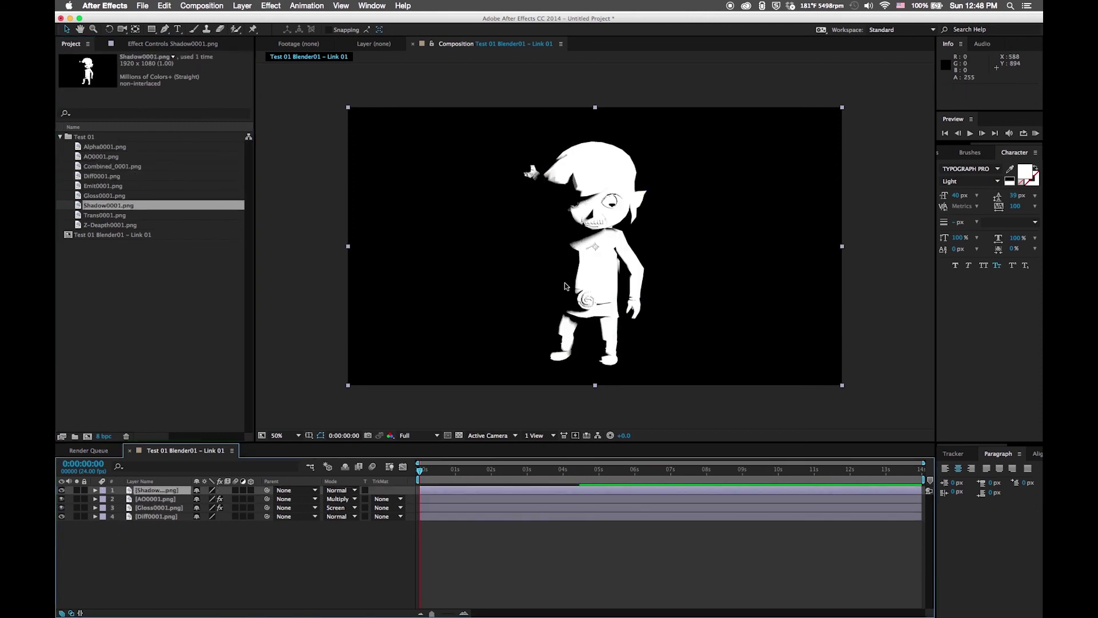
{"action": "left_click", "coordinate": [338, 491]}
{"action": "left_click", "coordinate": [340, 244]}
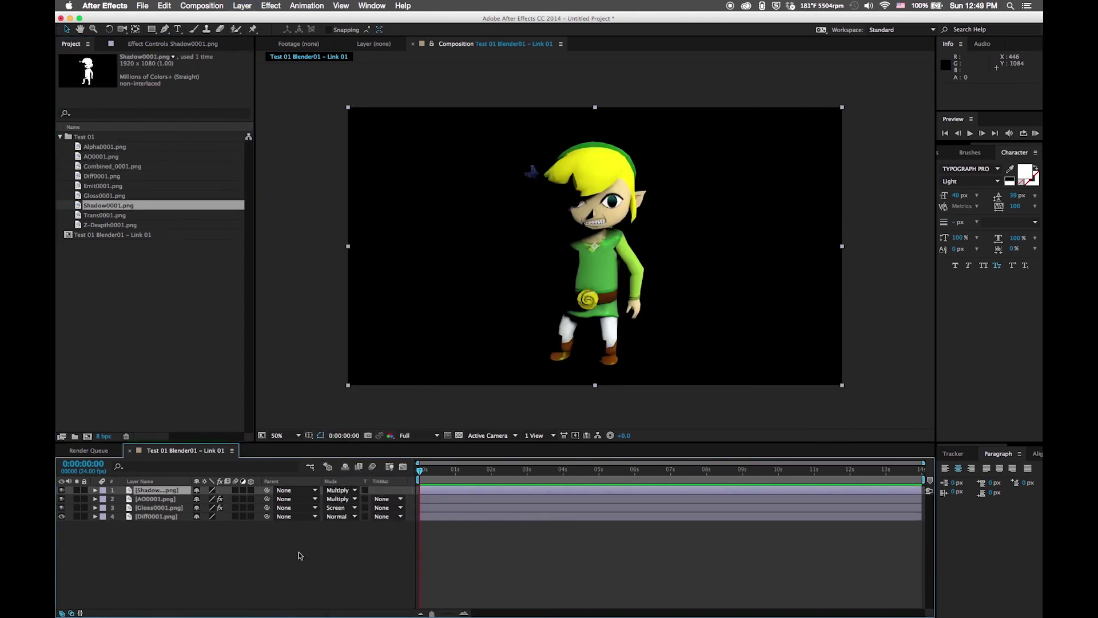
Set the shadow layer's opacity to 50% and collapse its properties.
{"action": "key", "text": "t"}
{"action": "left_click", "coordinate": [200, 499]}
{"action": "type", "text": "50"}
{"action": "key", "text": "Return"}
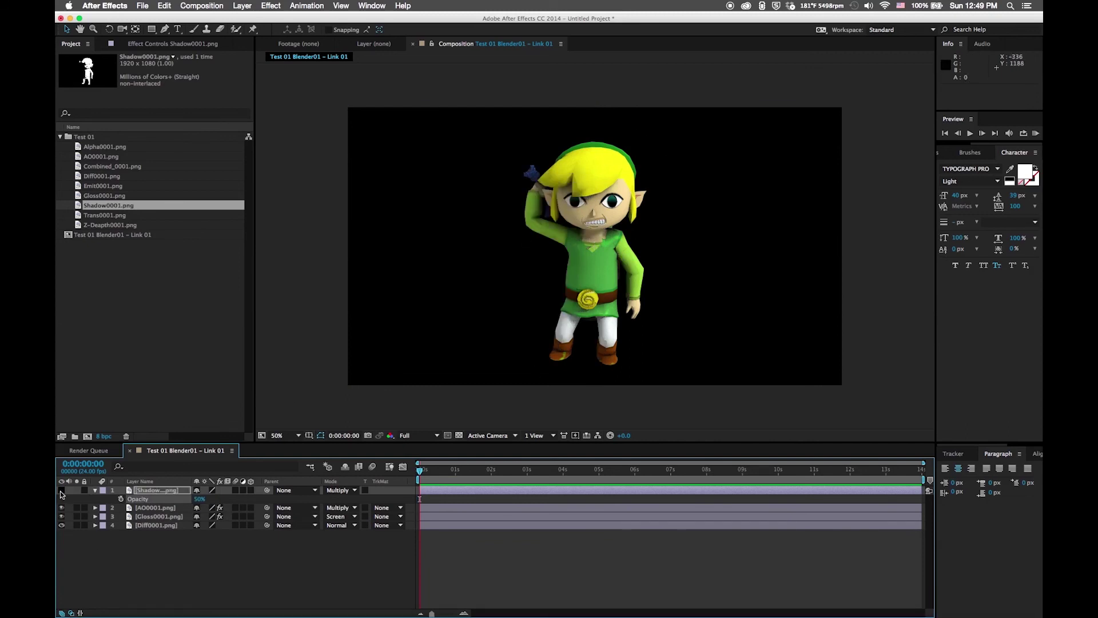
{"action": "left_click", "coordinate": [94, 490]}
Try Emit0001.png as the top layer and toggle its visibility to compare the image.
{"action": "left_click", "coordinate": [80, 187]}
{"action": "left_click_drag", "start_coordinate": [80, 186], "coordinate": [156, 491]}
{"action": "left_click_drag", "start_coordinate": [574, 470], "coordinate": [416, 474]}
{"action": "left_click", "coordinate": [61, 490]}
{"action": "left_click", "coordinate": [62, 490]}
{"action": "left_click", "coordinate": [62, 490]}
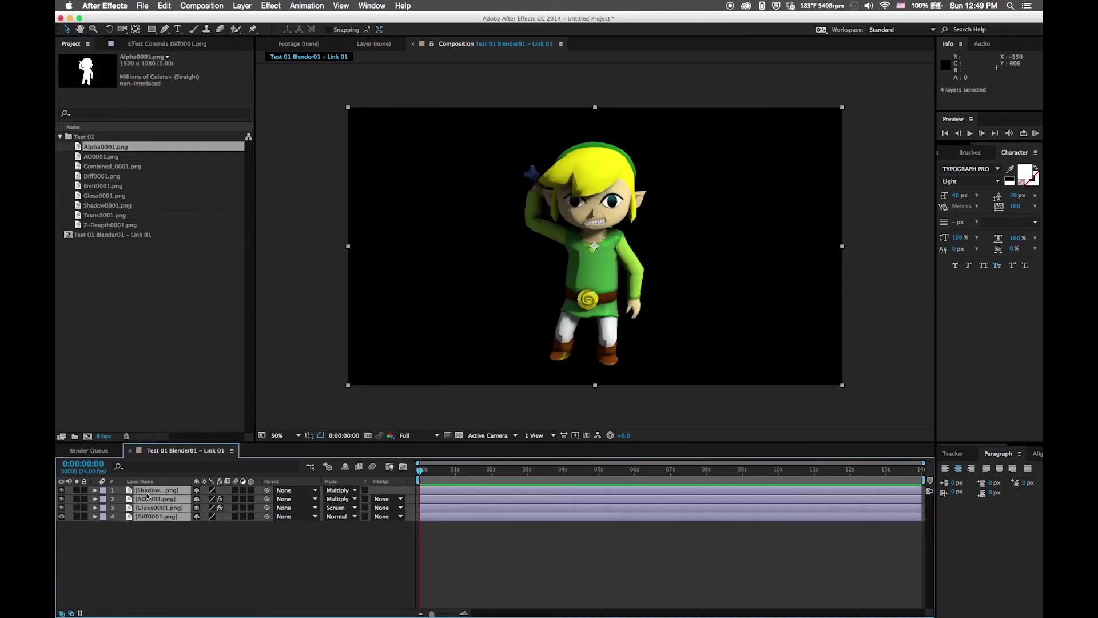
Pre-compose the shadow, AO, gloss and diffuse layers as Test 01 Blender02 – Link 01, moving all attributes into the new composition.
{"action": "left_click", "coordinate": [242, 5]}
{"action": "left_click", "coordinate": [258, 360]}
{"action": "type", "text": "Test 01 Blender02 - Link 01"}
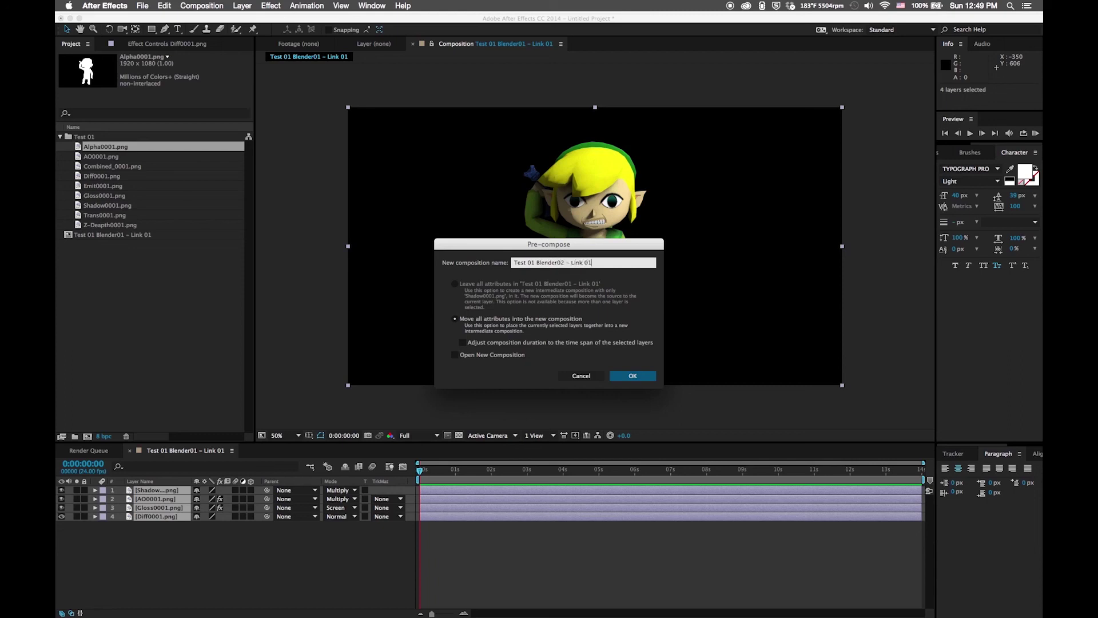
{"action": "key", "text": "Return"}
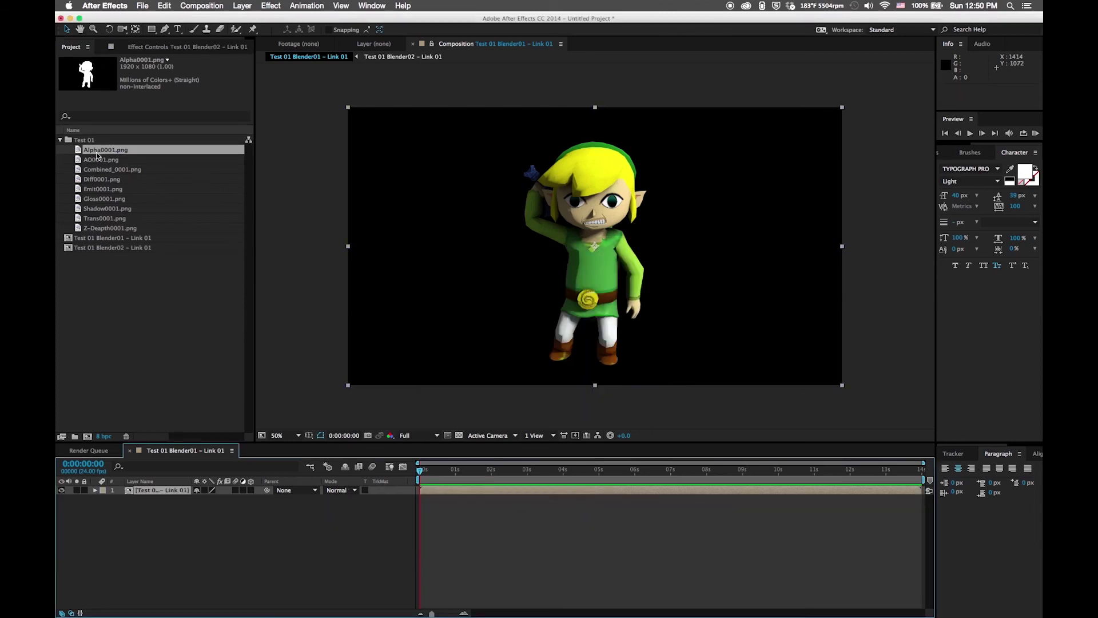
Add Alpha0001.png above the pre-composed layer and use it as that layer's luma matte.
{"action": "left_click_drag", "start_coordinate": [102, 149], "coordinate": [169, 488]}
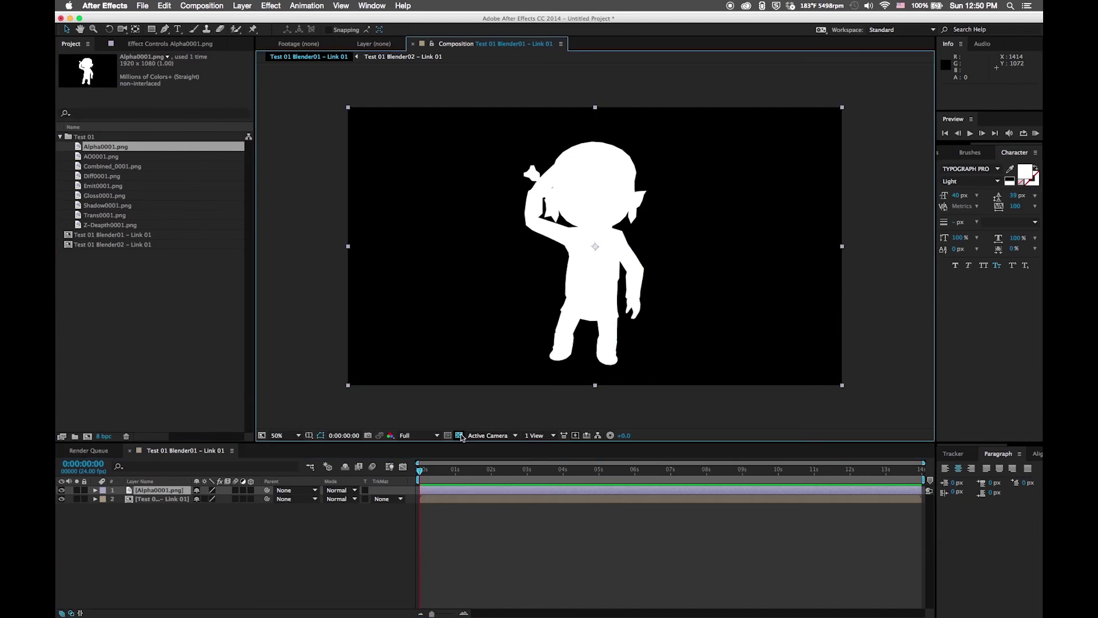
{"action": "left_click", "coordinate": [381, 499]}
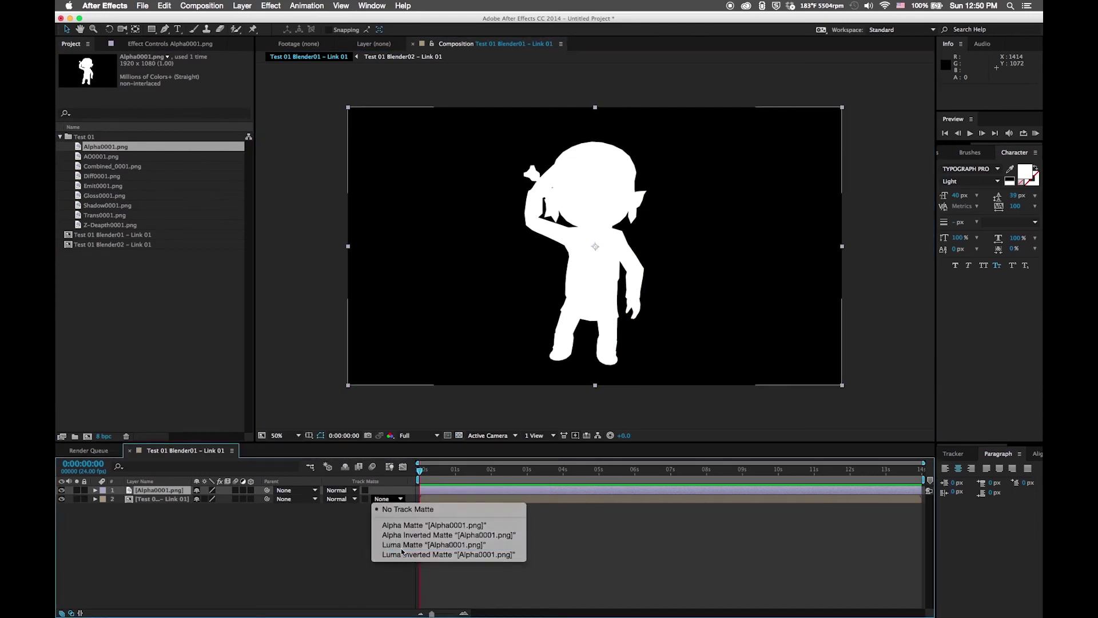
{"action": "left_click", "coordinate": [412, 544]}
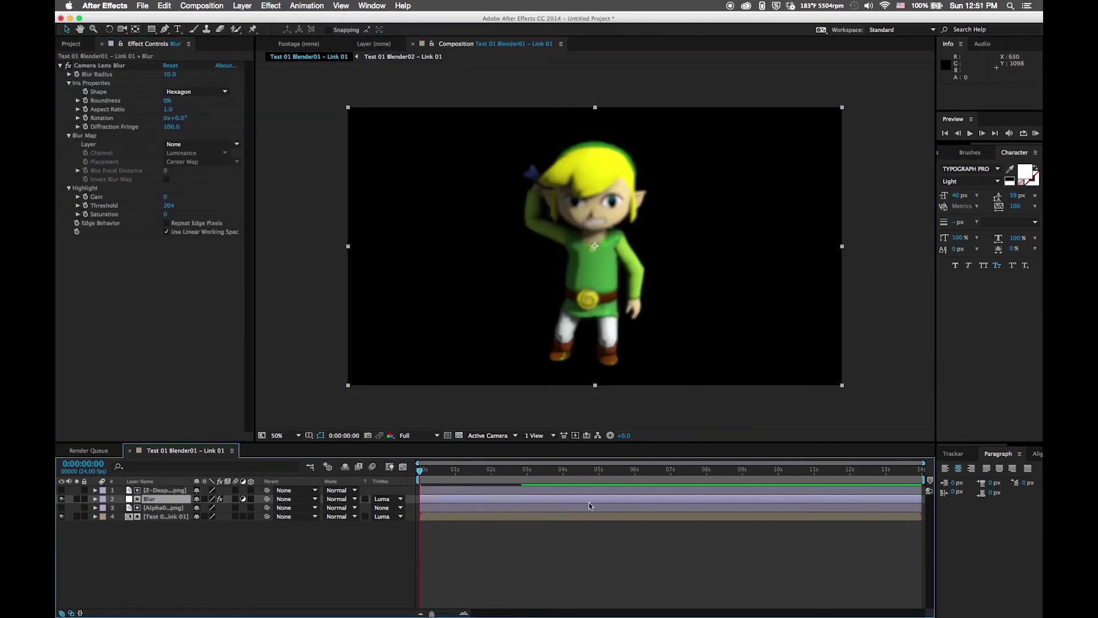
Create a new adjustment layer at the top of the composition and rename it as Toonit.
{"action": "left_click", "coordinate": [472, 564]}
{"action": "left_click", "coordinate": [242, 6]}
{"action": "left_click", "coordinate": [398, 75]}
{"action": "key", "text": "Return"}
{"action": "type", "text": "Toonit"}
{"action": "key", "text": "Return"}
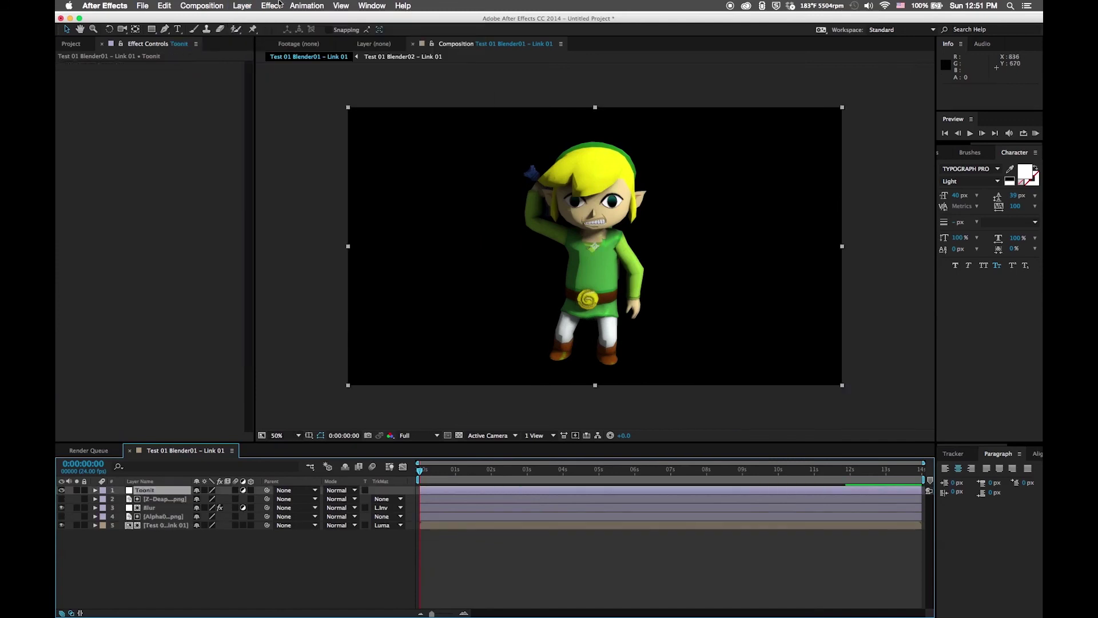
Apply the Toonit! Roto Toon effect to the Toonit layer and expand its Comic Outlines settings.
{"action": "left_click", "coordinate": [271, 6]}
{"action": "left_click", "coordinate": [421, 327]}
{"action": "left_click", "coordinate": [69, 196]}
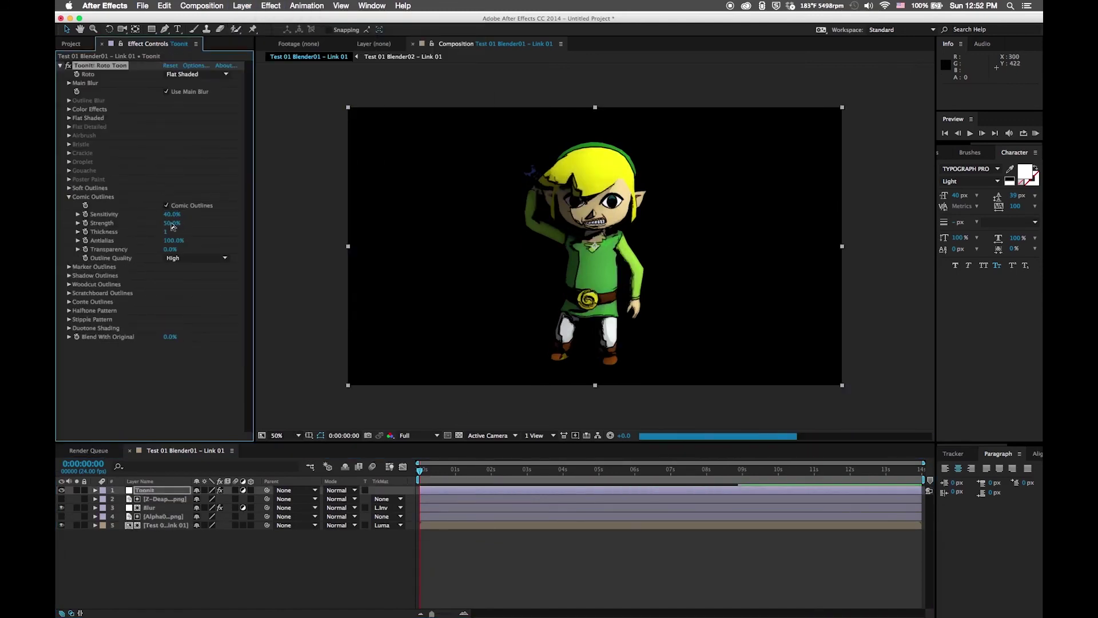
Create a new composition named THE SCENE and apply Fast Blur to its HDRI_Green Mountain.jpg background.
{"action": "key", "text": "super+n"}
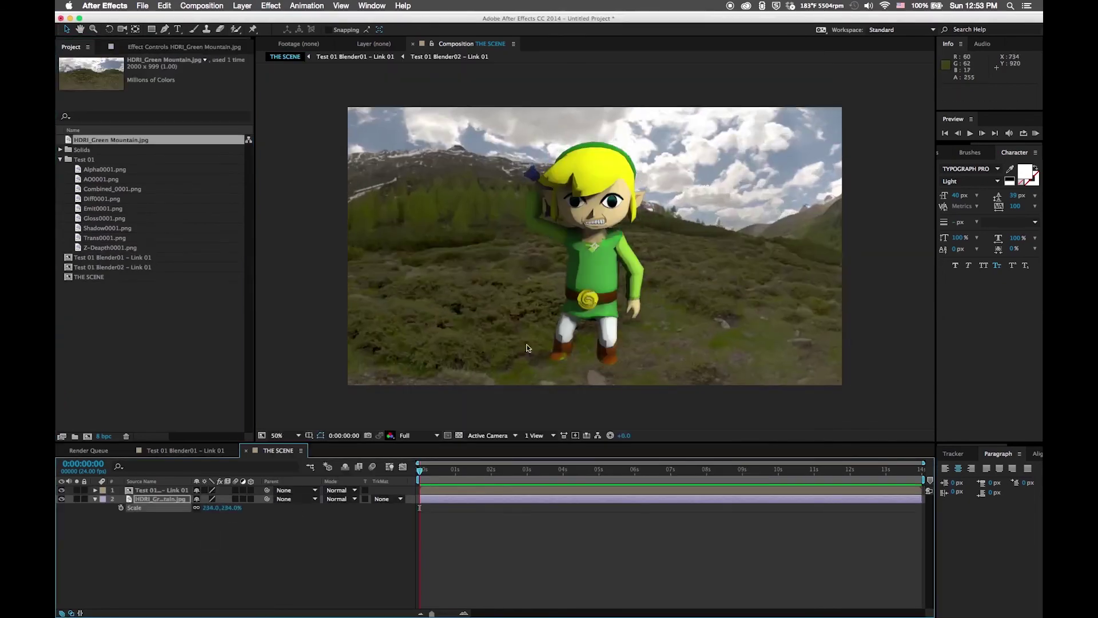
{"action": "left_click", "coordinate": [271, 6]}
{"action": "mouse_move", "coordinate": [292, 74]}
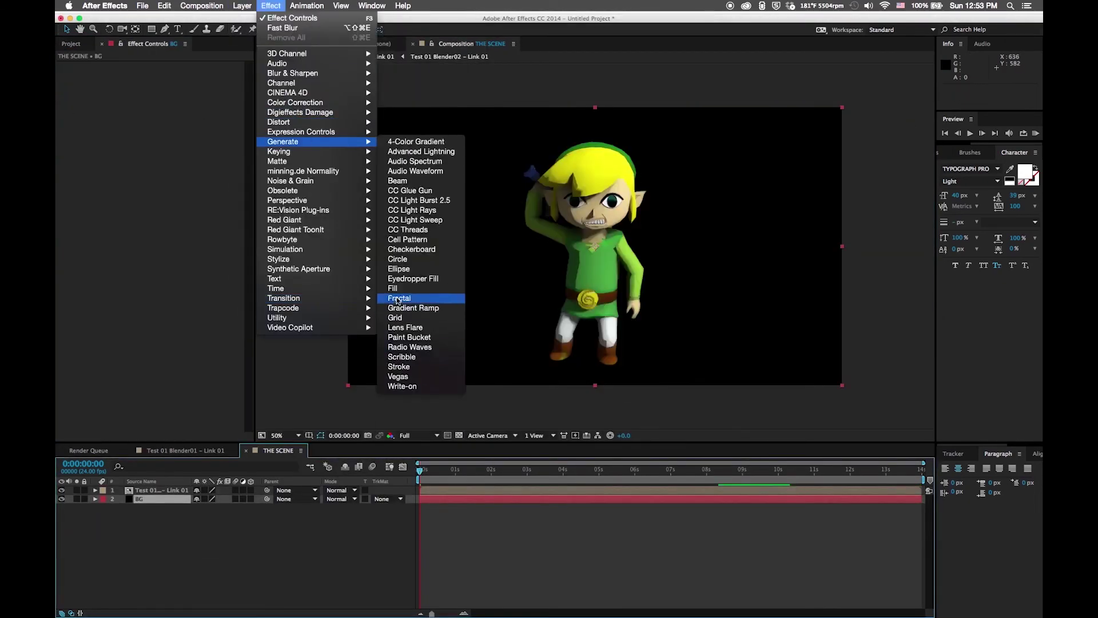
Apply a Gradient Ramp to the BG solid behind the character and set the ramp shape to radial.
{"action": "left_click", "coordinate": [422, 304]}
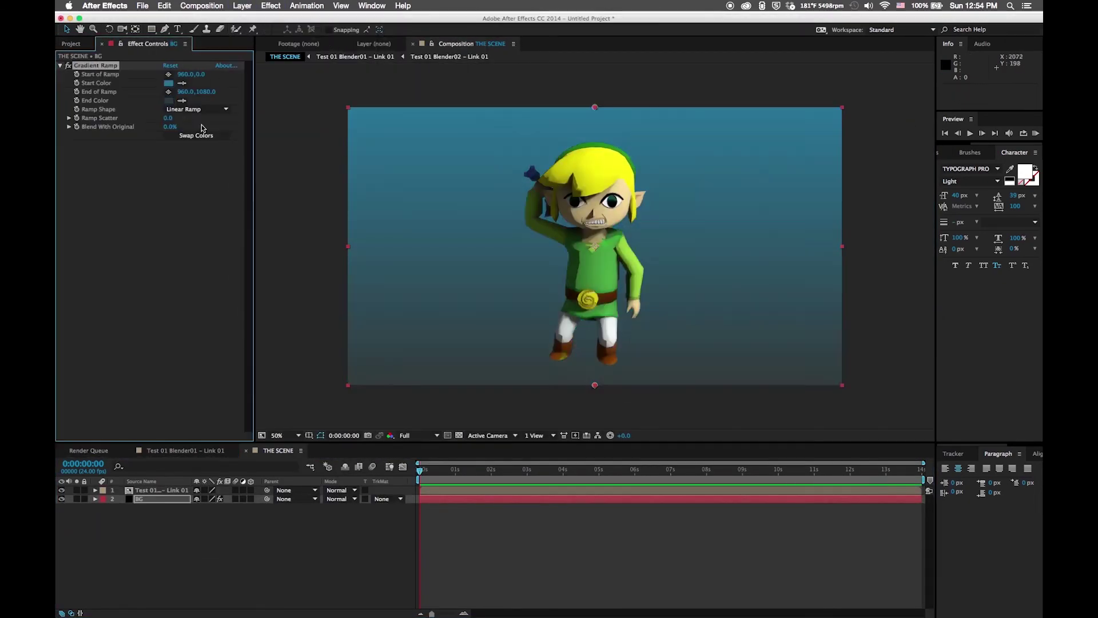
{"action": "left_click", "coordinate": [196, 109]}
{"action": "left_click", "coordinate": [183, 118]}
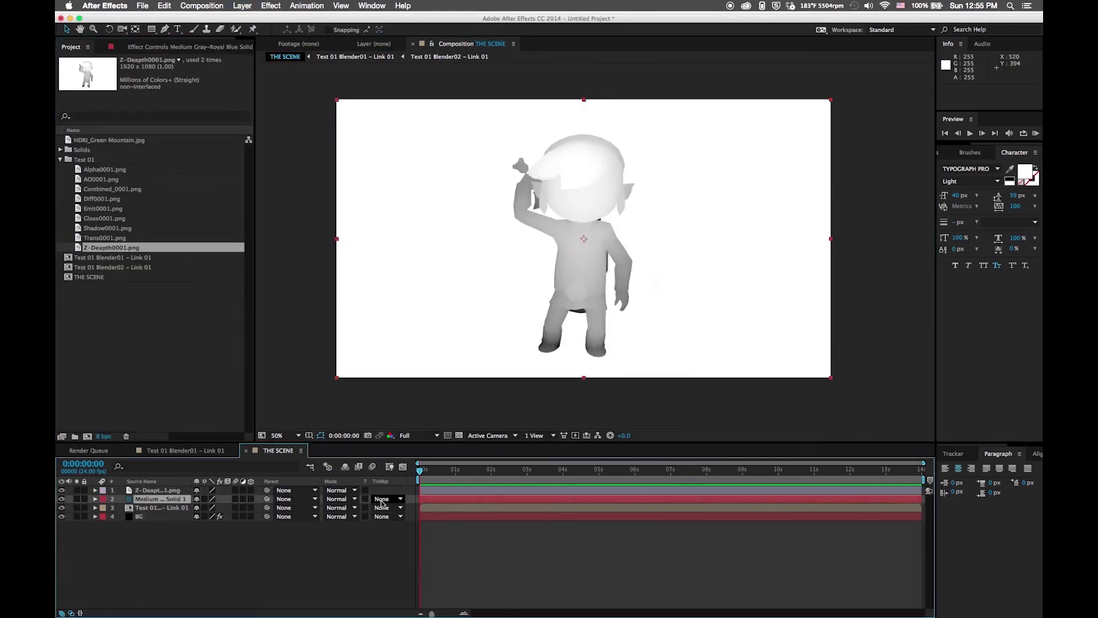
Apply the Curves effect to the Z-Deapth0001.png matte layer and steepen its RGB curve.
{"action": "left_click", "coordinate": [270, 6]}
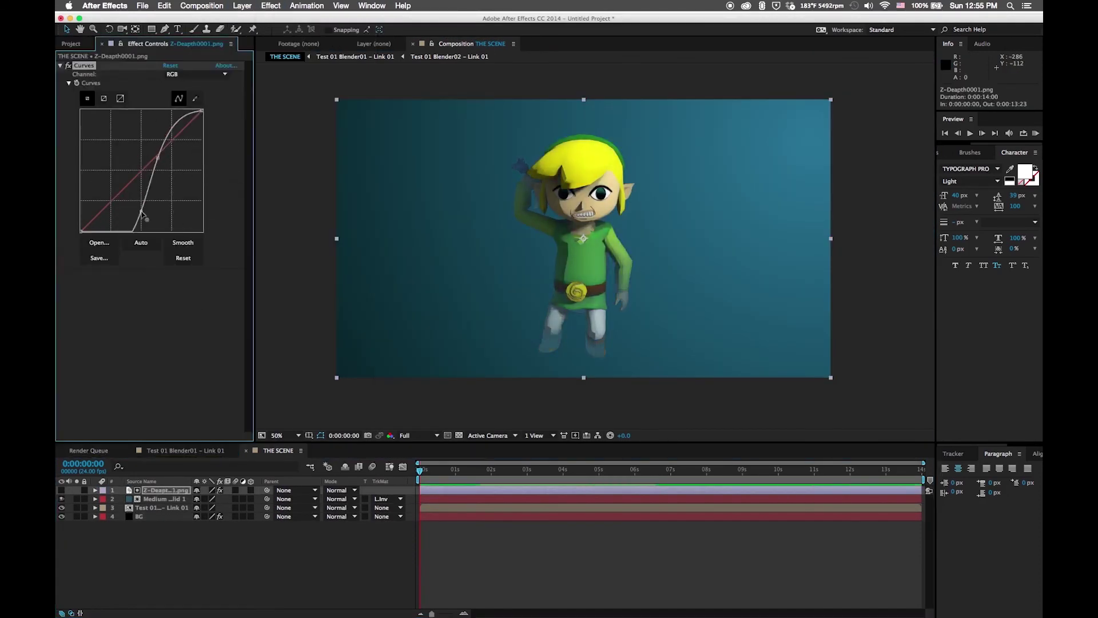